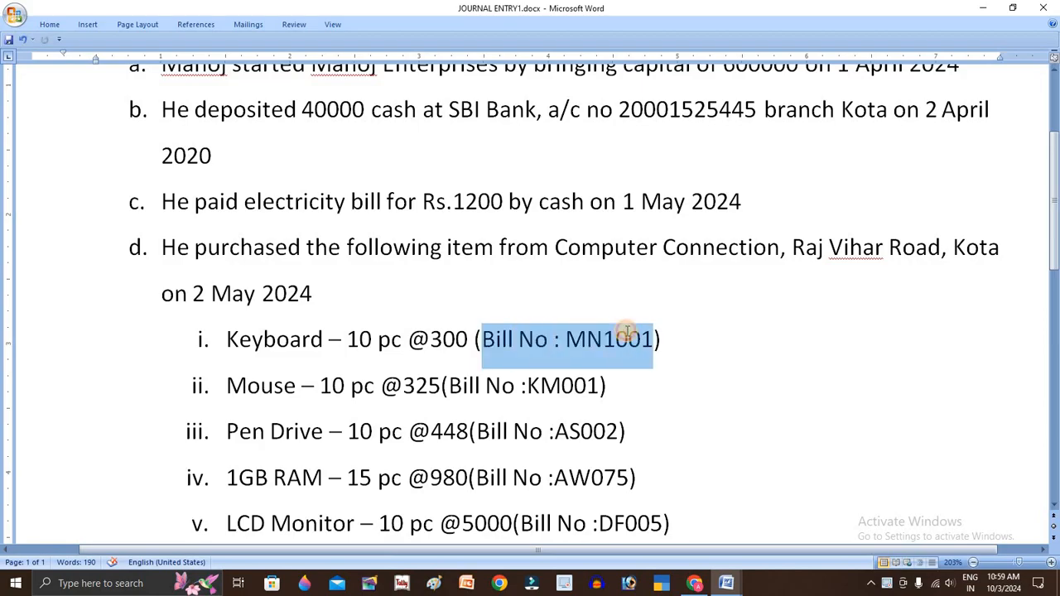
- Review the assignment sheet's purchase list, then scroll back to the top
scroll(626, 331, "down", 2)
scroll(617, 336, "down", 1)
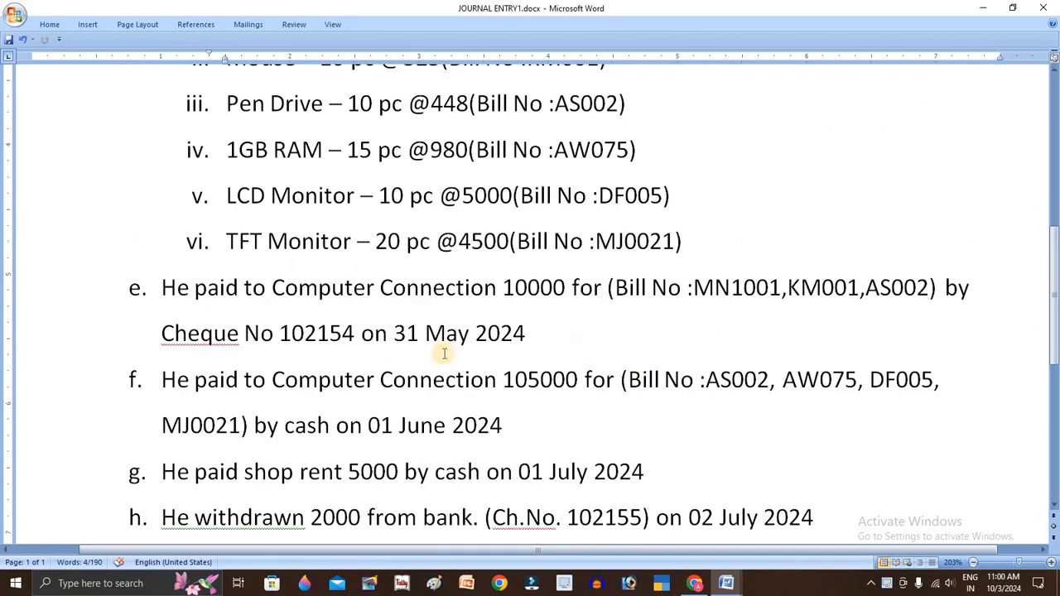
left_click(541, 379)
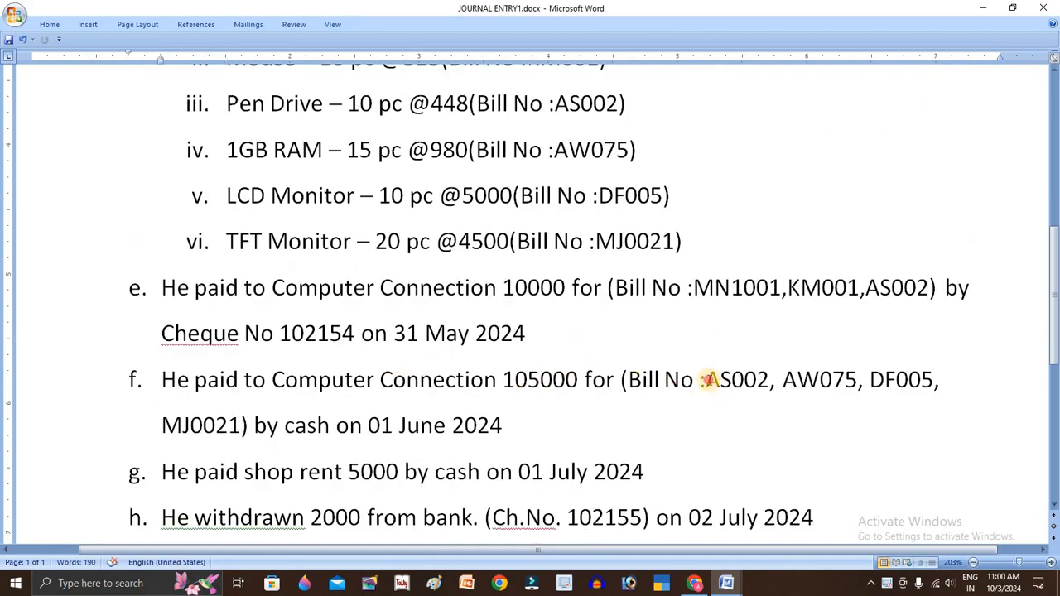
left_click_drag(706, 379, 710, 411)
scroll(385, 374, "up", 1)
scroll(384, 373, "up", 4)
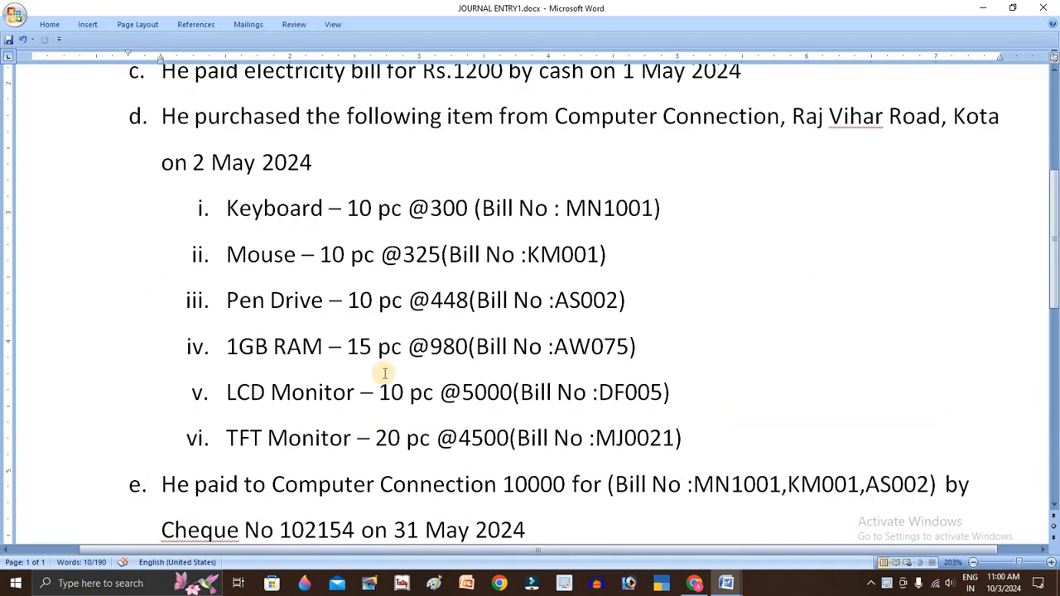
- Select the company name Manoj Enterprises and launch TallyPrime
left_click(397, 213)
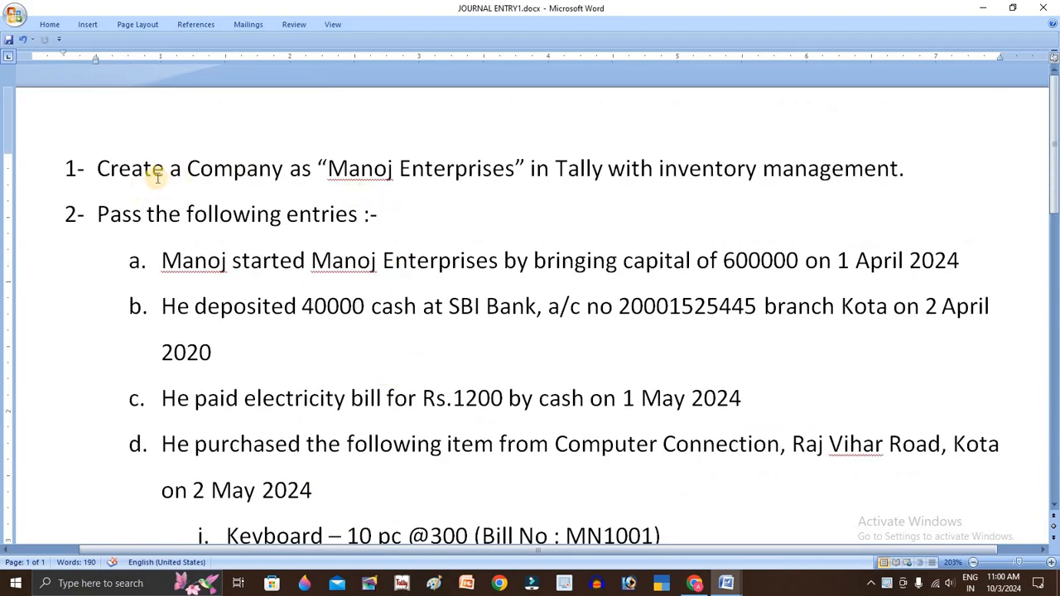
left_click_drag(328, 168, 482, 169)
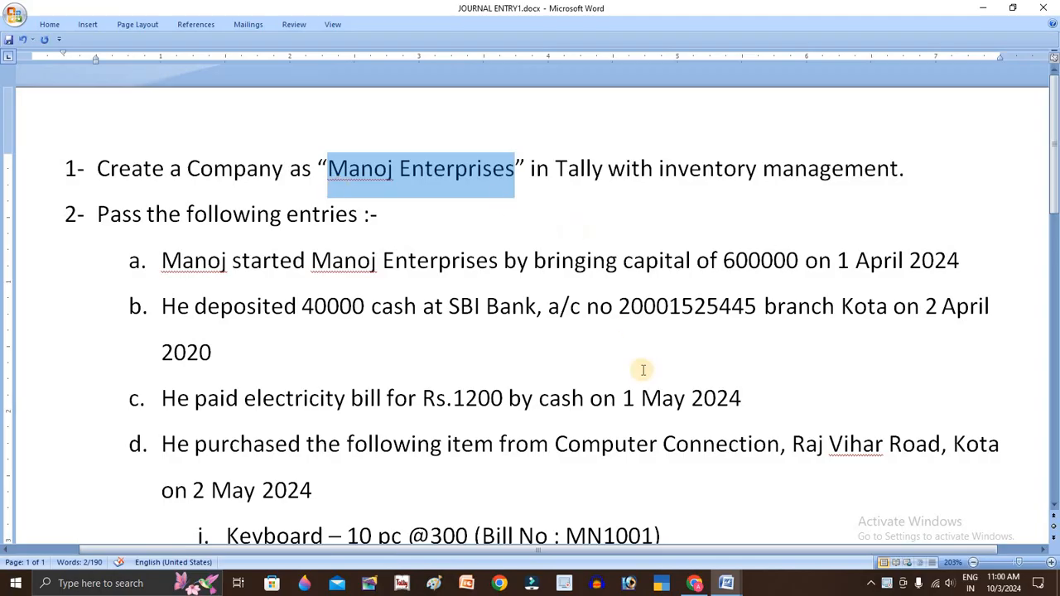
left_click(670, 585)
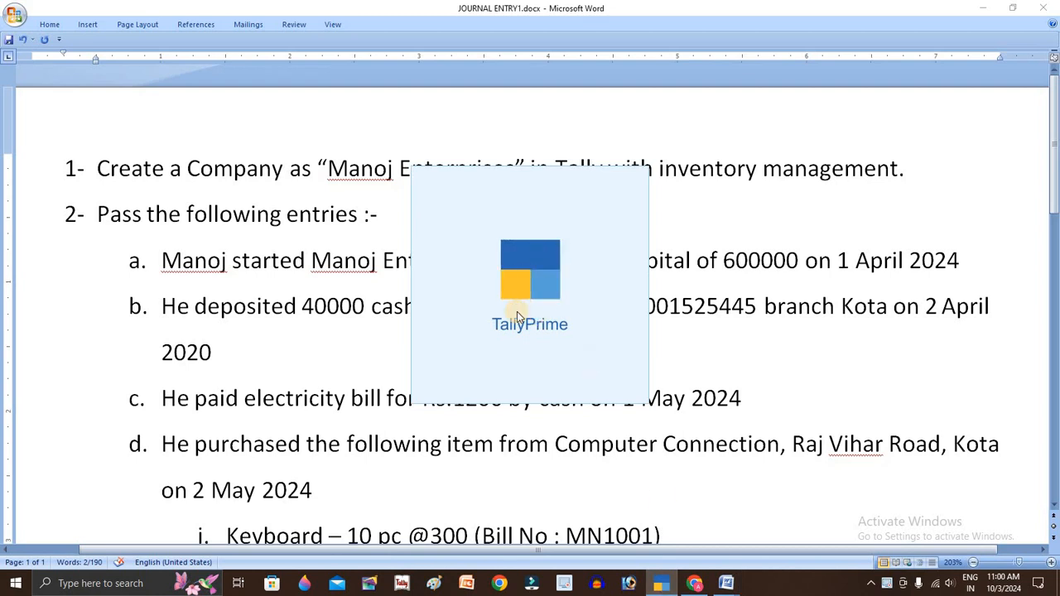
- Skip licence renewal, continue in educational mode, and start a new company
key("n")
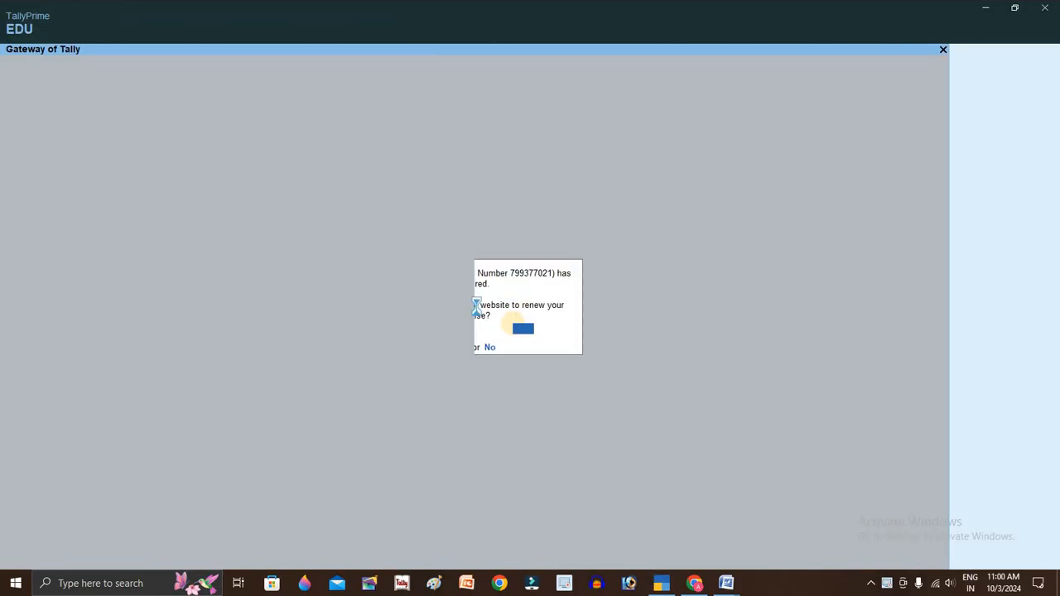
key("t")
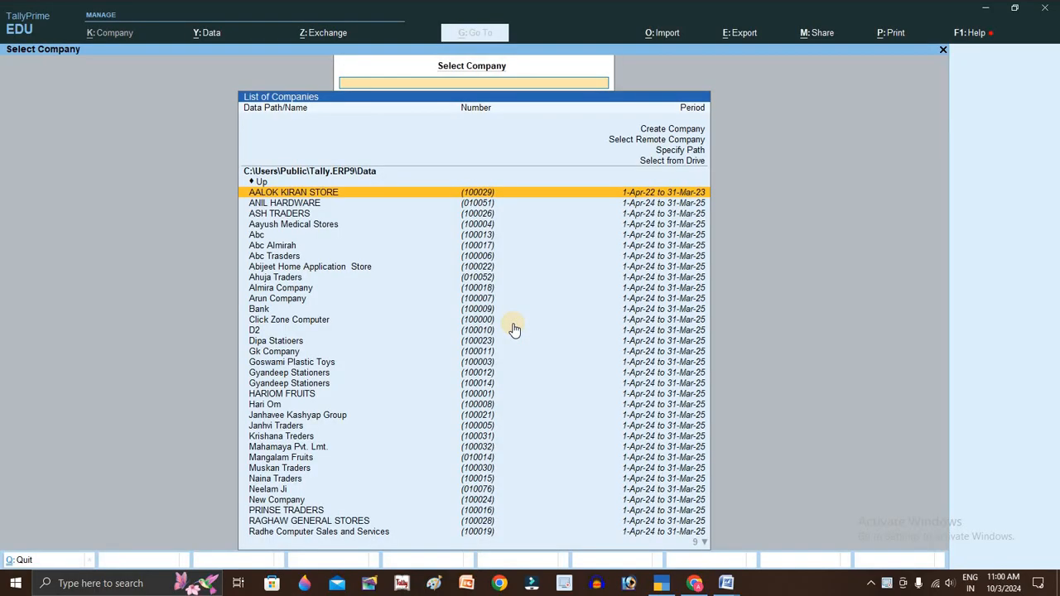
left_click(659, 133)
- Enter company Manoj Enterprises with state Chhattisgarh and pincode 495, and accept it
type("Manoj Enterprises")
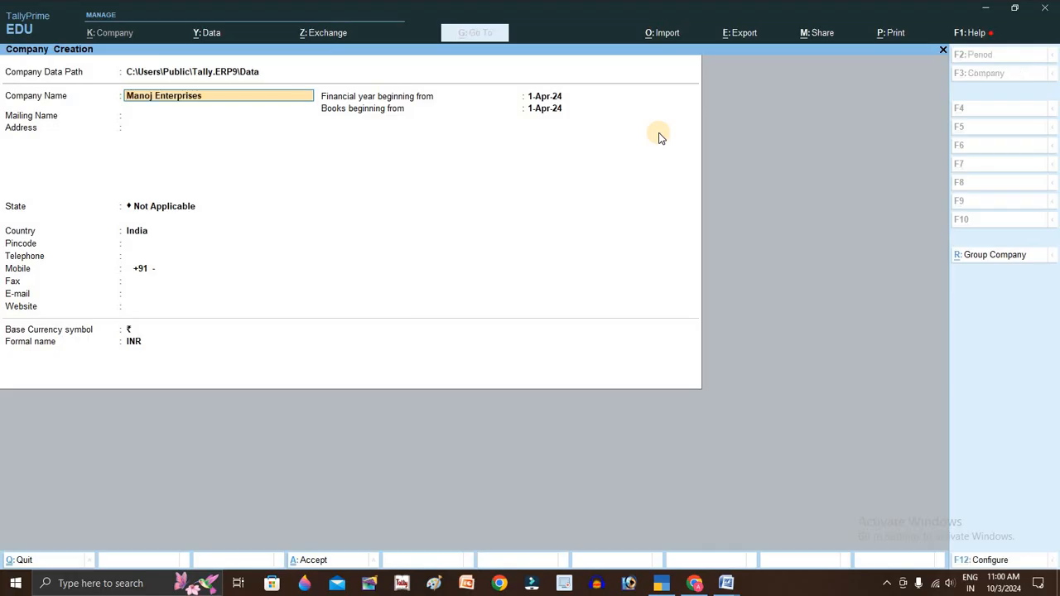
key("Return")
key("Return")
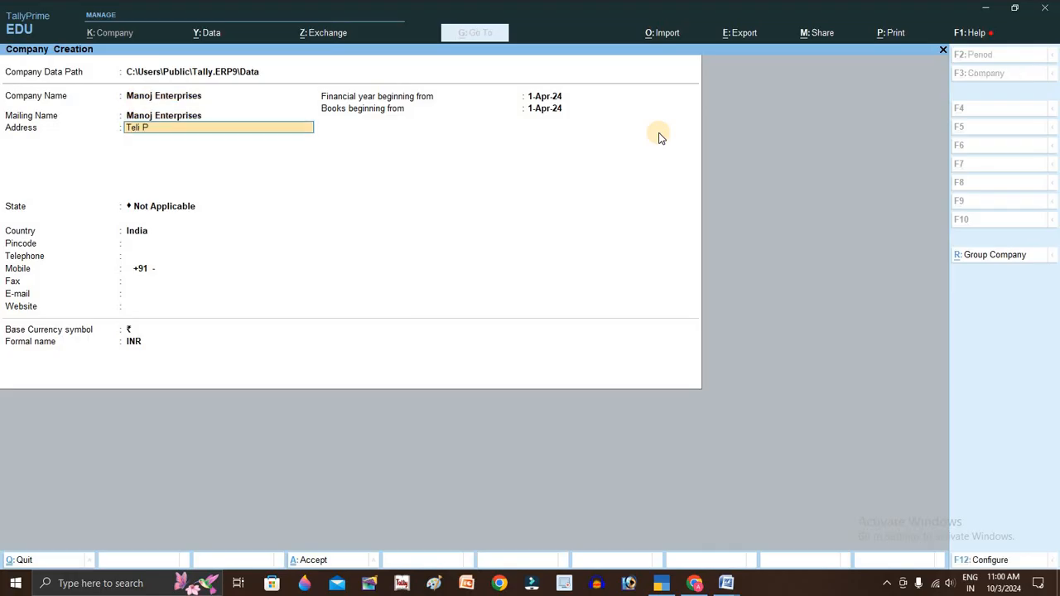
key("Return")
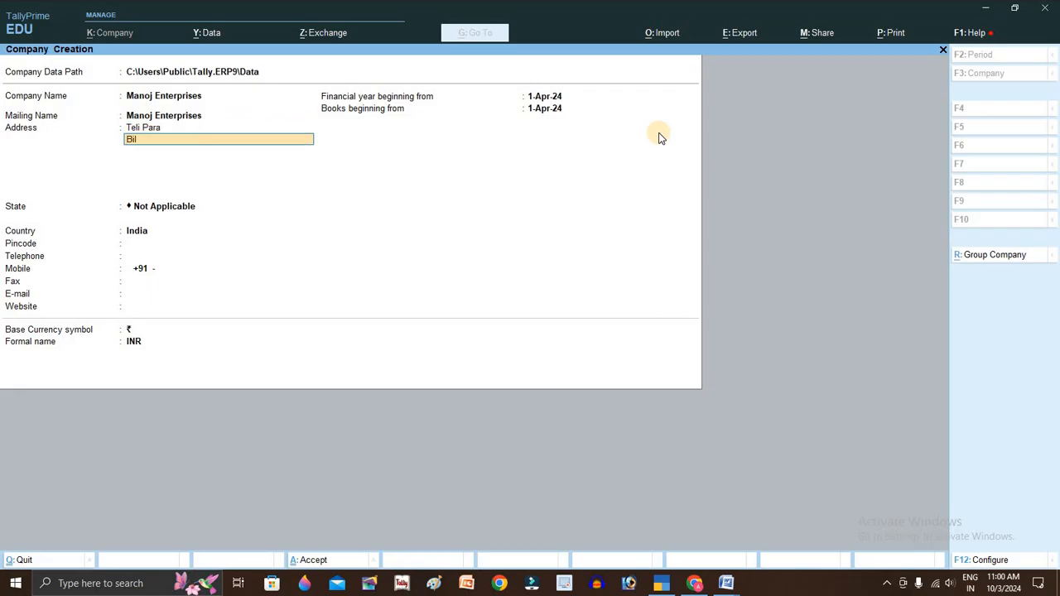
key("Return")
key("Return")
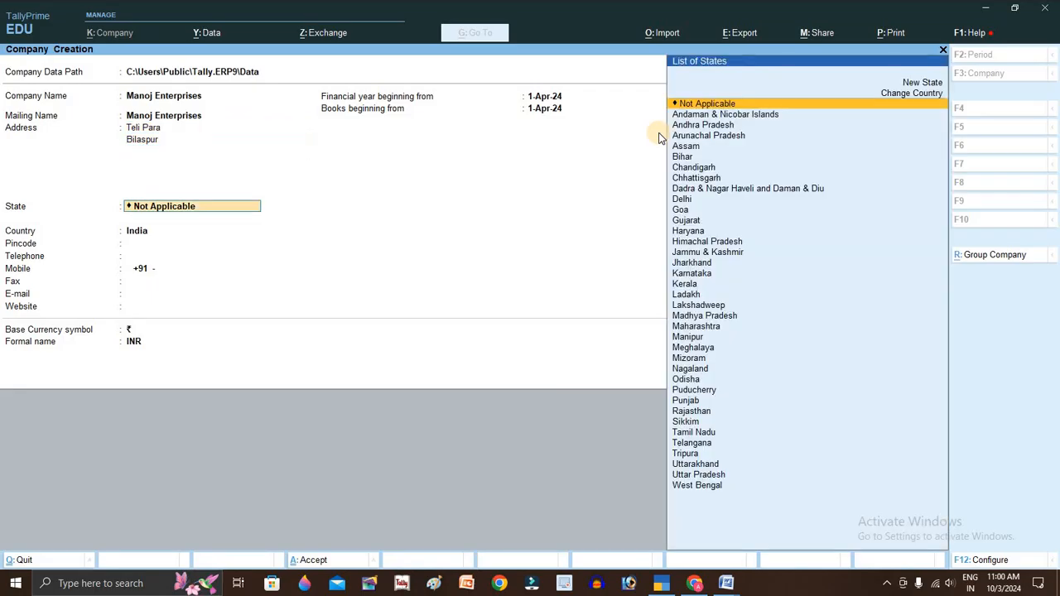
type("Chh")
key("Return")
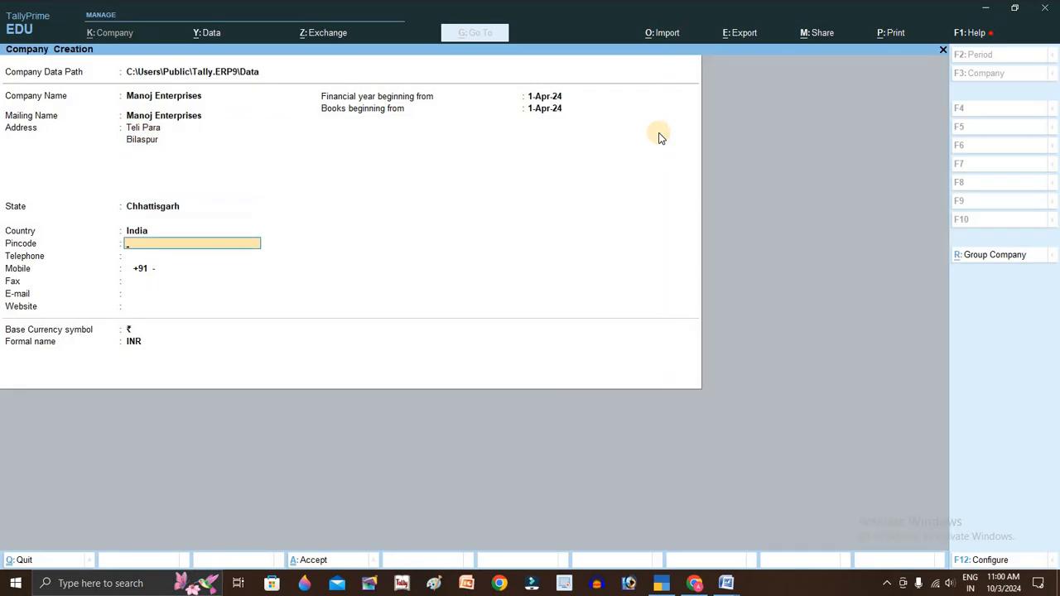
type("495001")
key("Return")
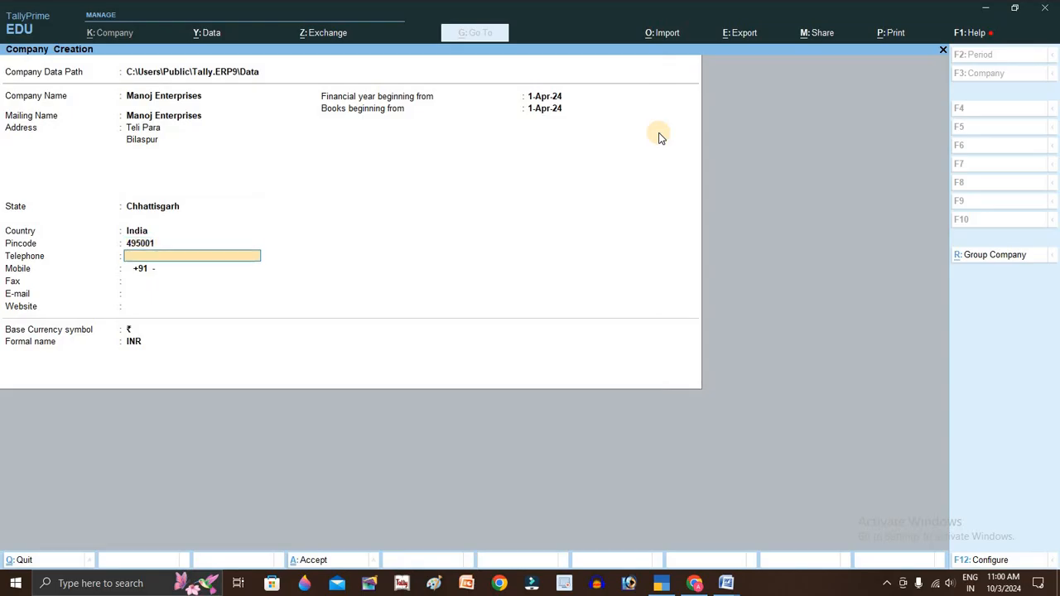
key("ctrl+a")
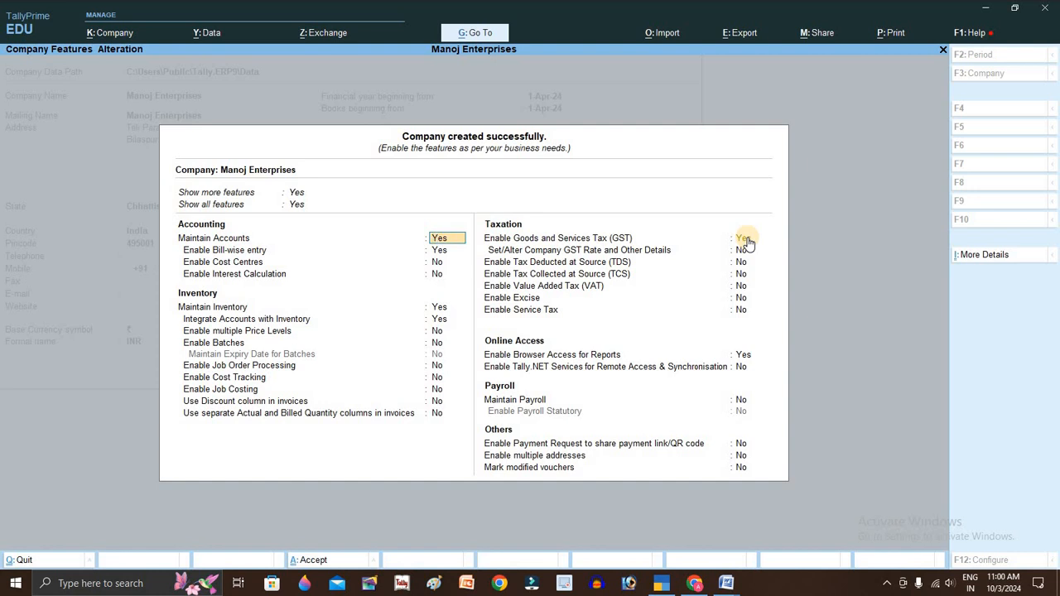
- Turn GST off, accept the company features, and bring up the masters list
left_click(752, 242)
key("ctrl+a")
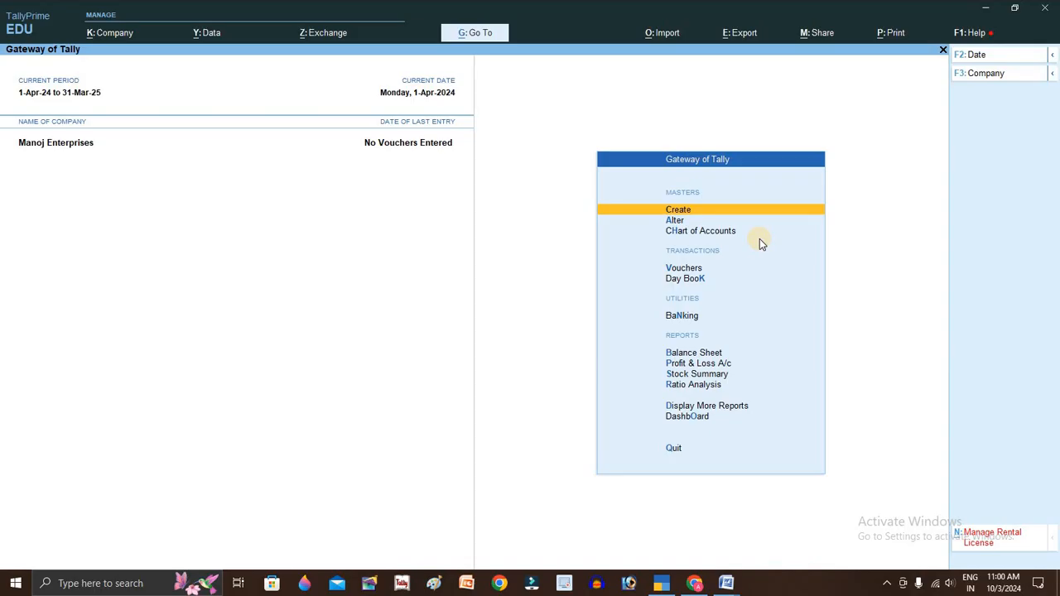
key("Return")
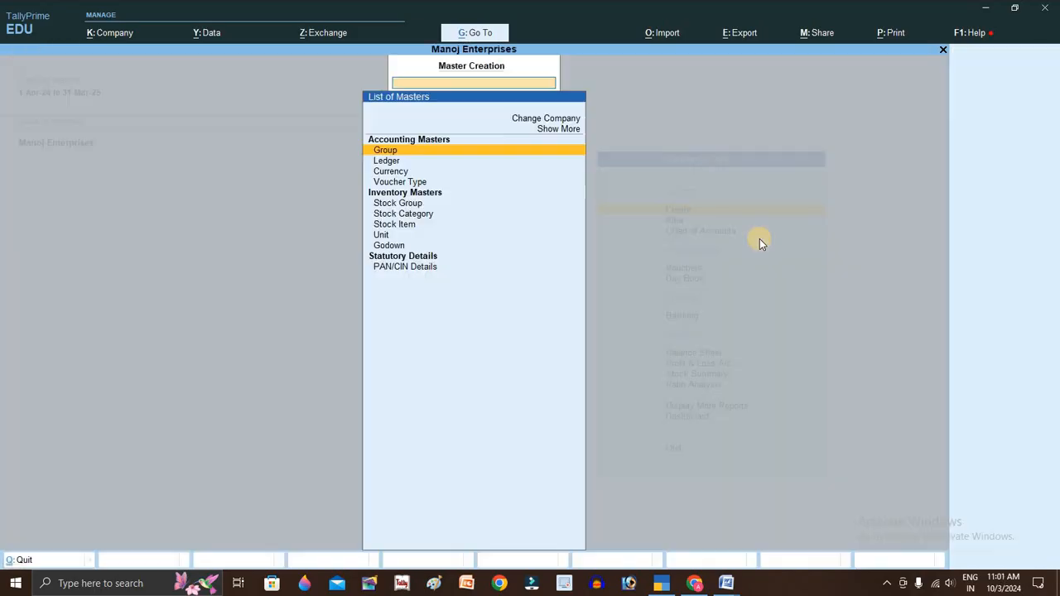
key("alt+Tab")
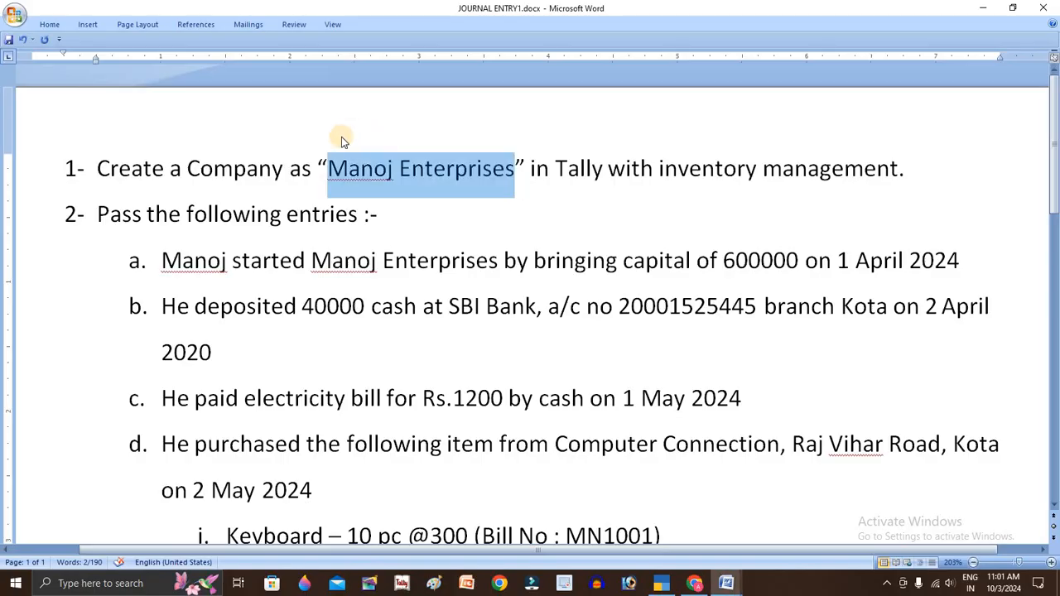
left_click(111, 216)
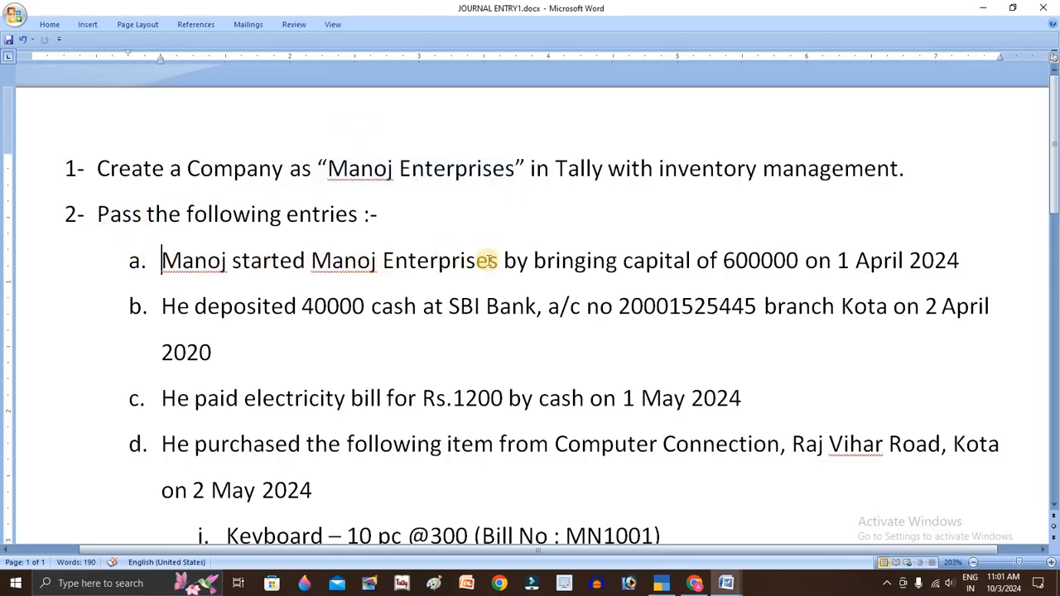
double_click(760, 262)
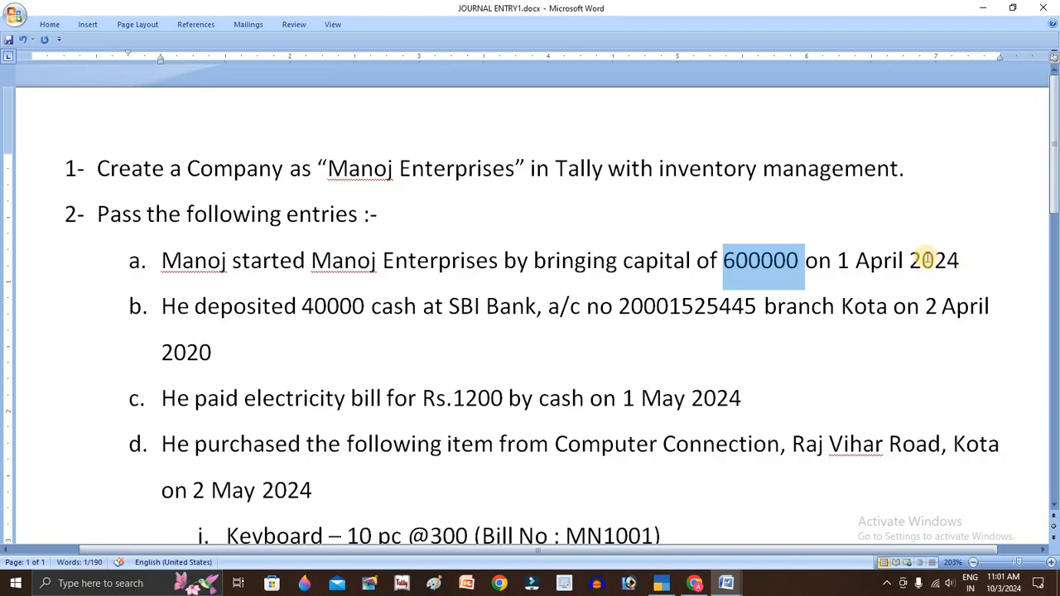
left_click(682, 264)
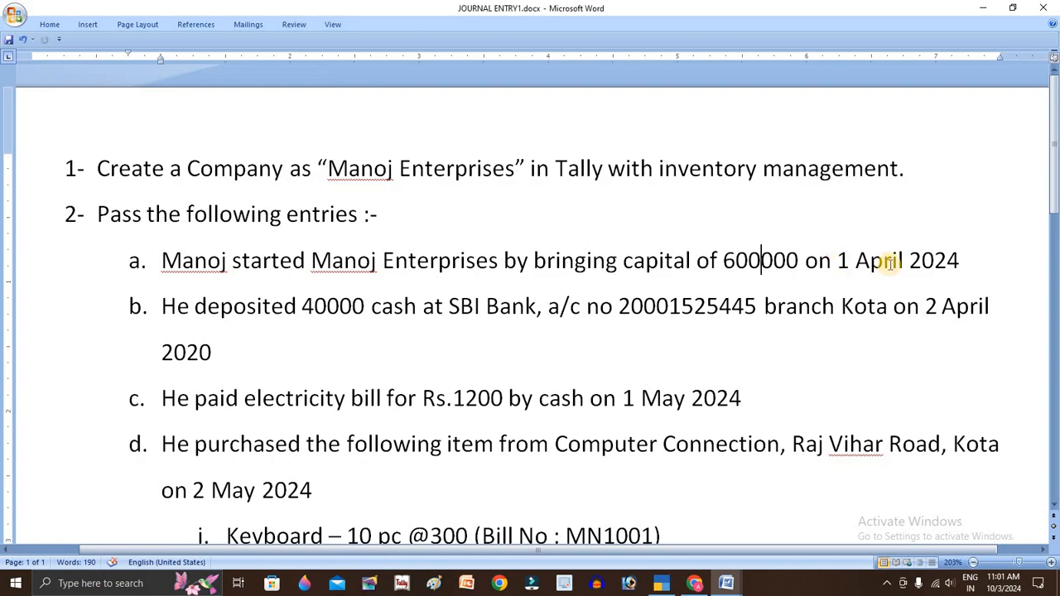
key("alt+Tab")
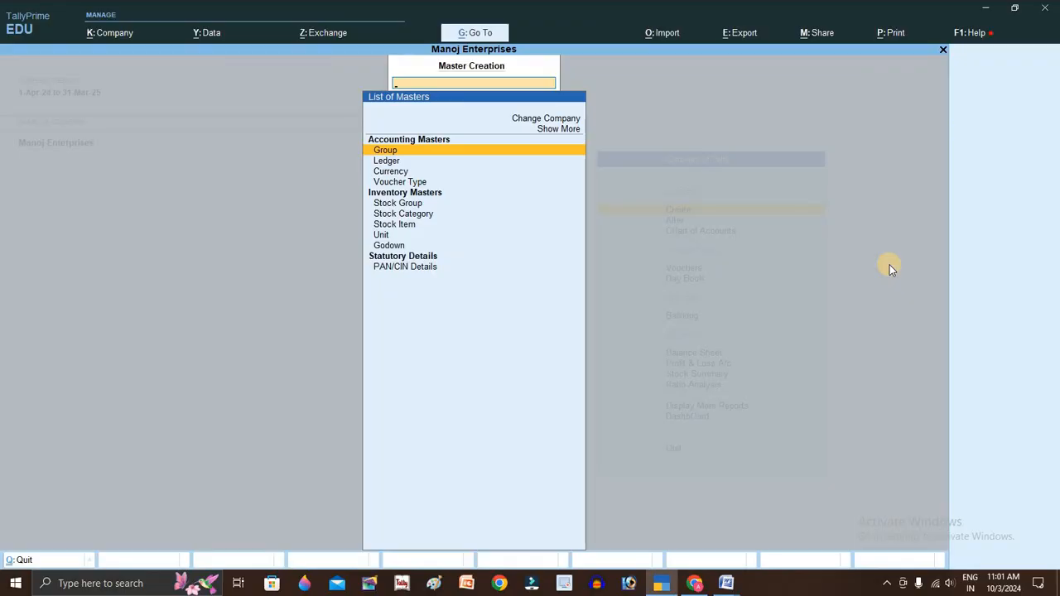
- Create and save a Capital A/c ledger
key("Down")
key("Return")
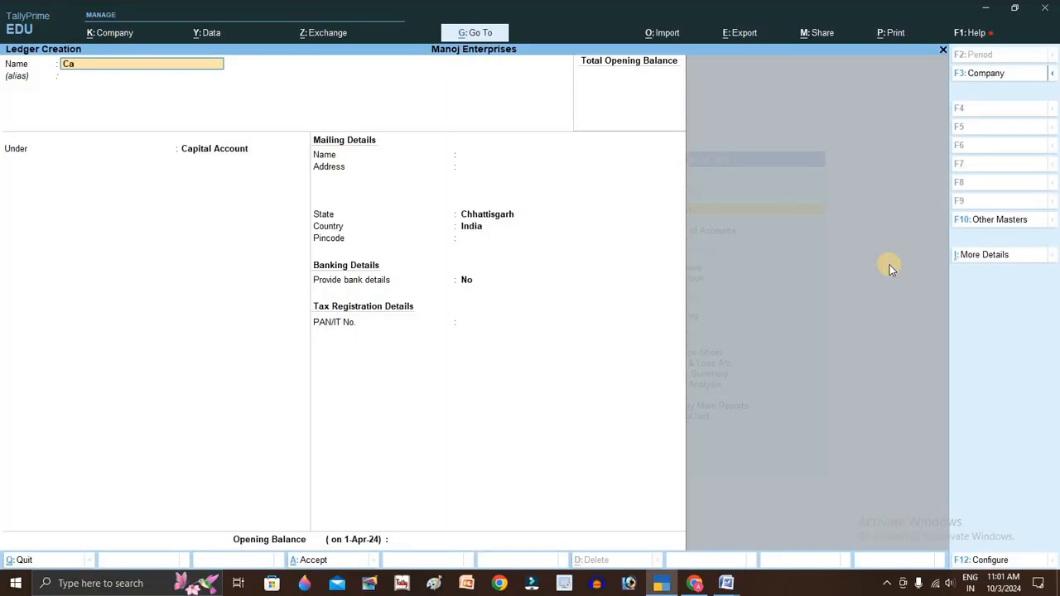
type("Capital a/c")
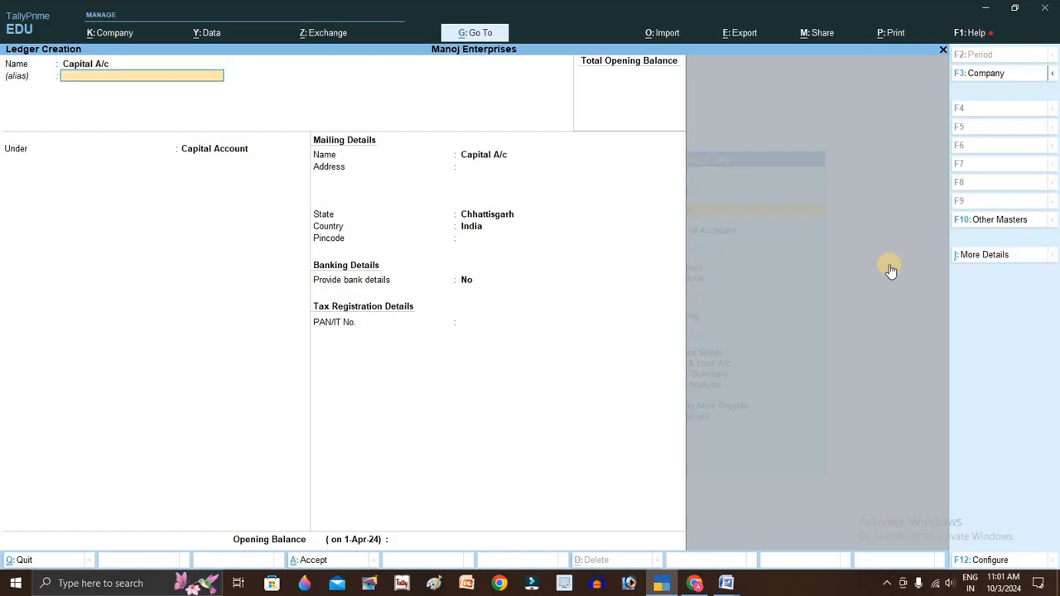
key("Return")
key("ctrl+a")
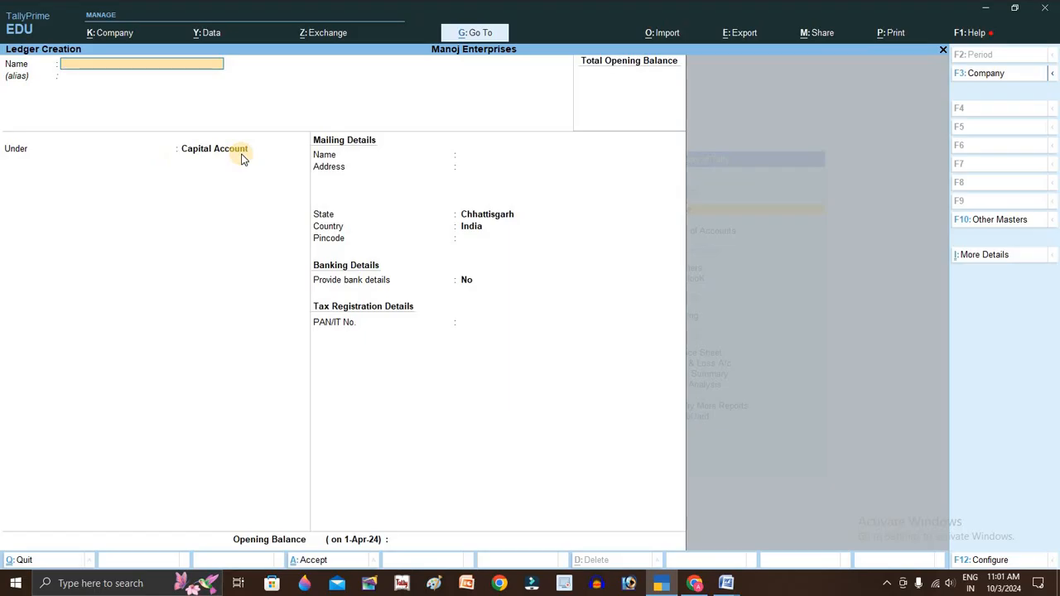
- Look up the SBI account number for the 40000 deposit in entry b of the assignment sheet
key("alt+Tab")
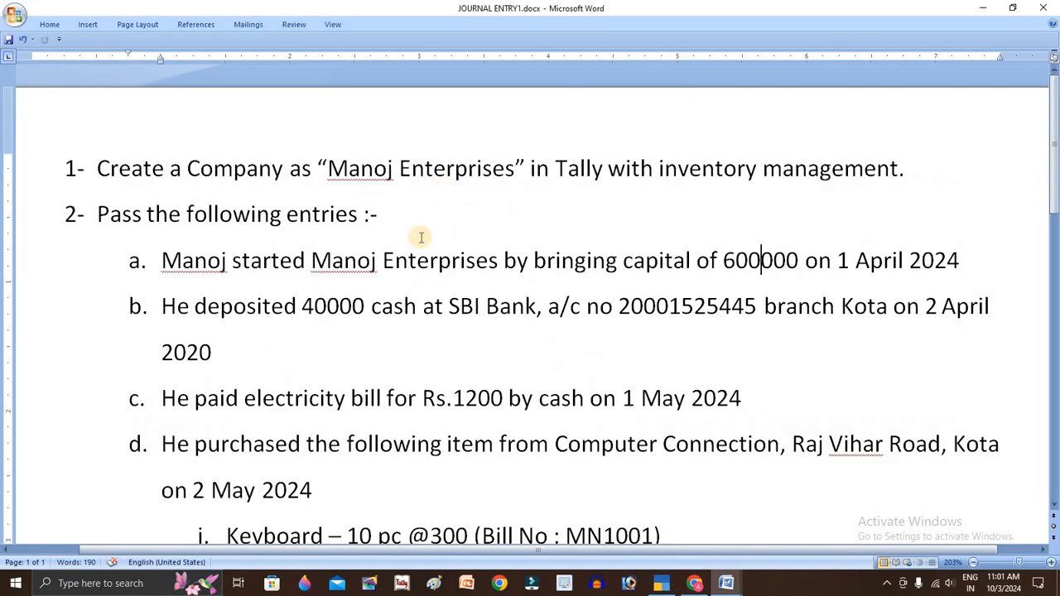
left_click(327, 307)
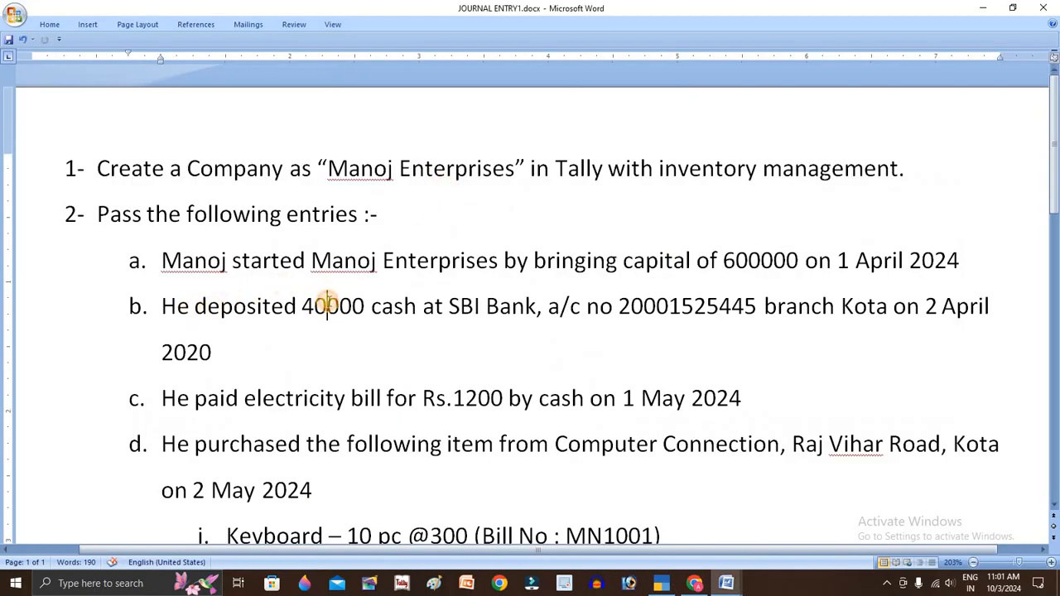
double_click(679, 312)
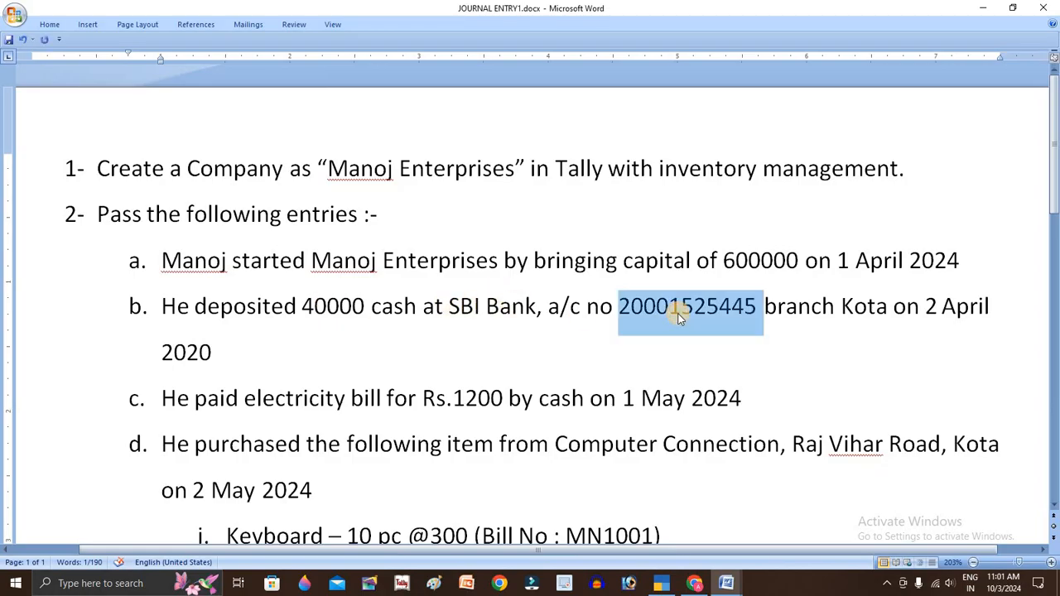
key("alt+Tab")
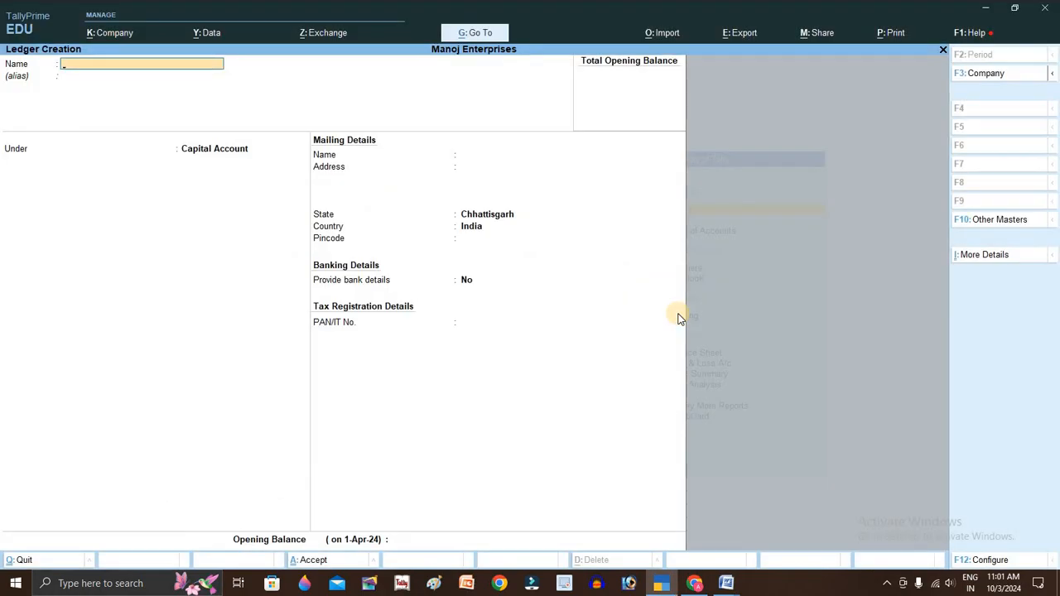
- Save Sbi Bank A/c under Bank Accounts with its account number and branch Kota
type("Ban")
type(" bank a")
type("/c")
key("Return")
key("Up")
key("Up")
key("Up")
key("Up")
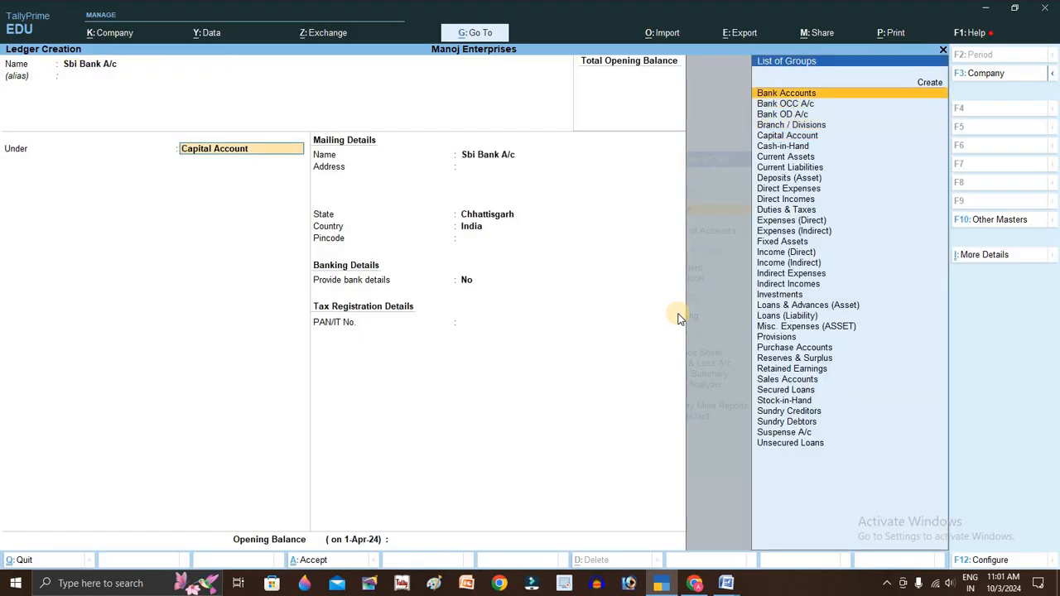
key("Return")
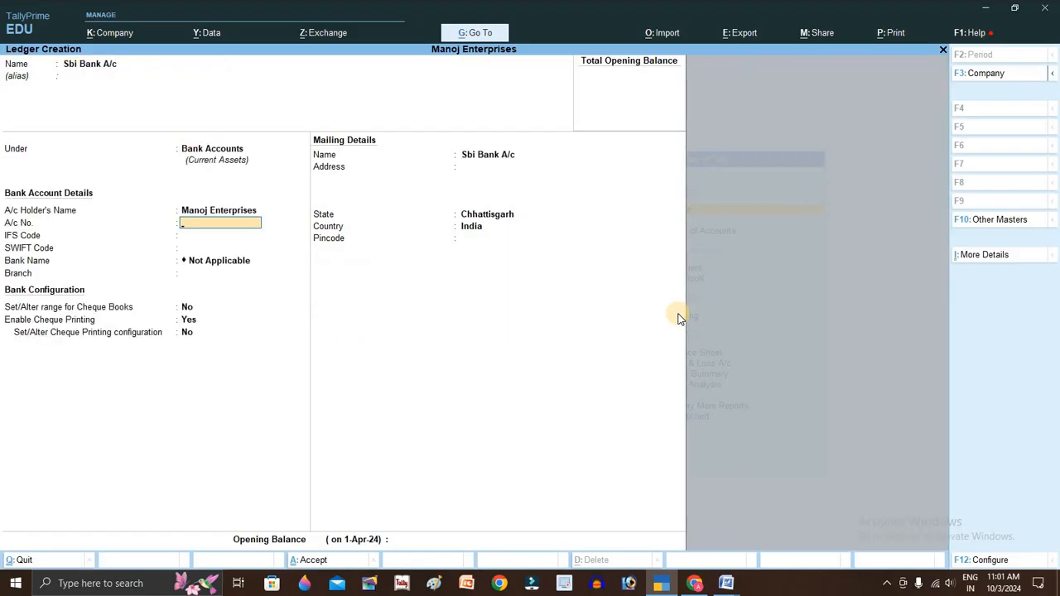
key("Return")
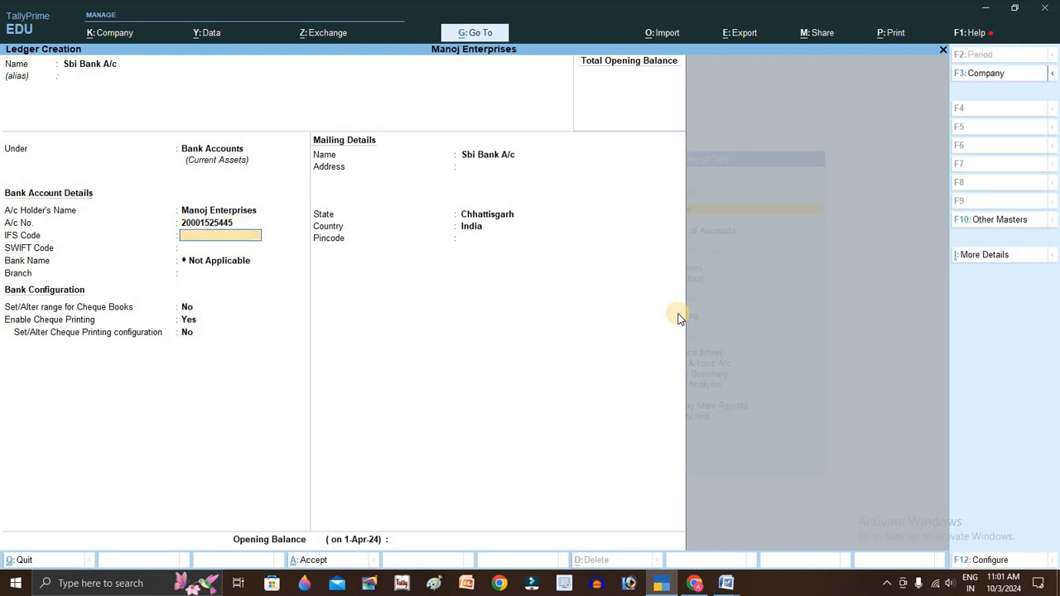
key("Return")
key("Return")
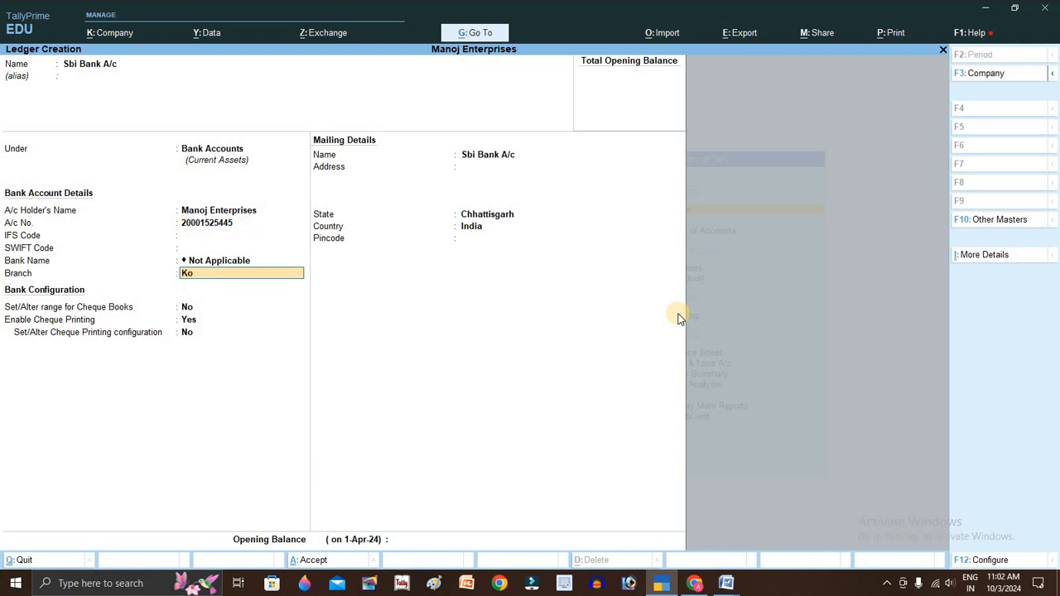
key("Return")
key("ctrl+a")
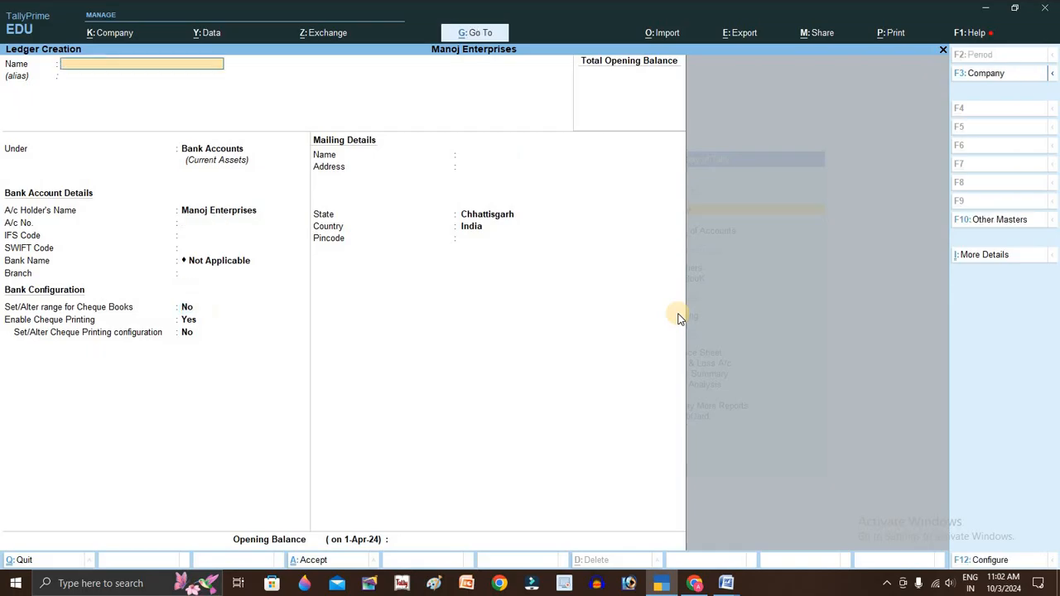
key("alt+Tab")
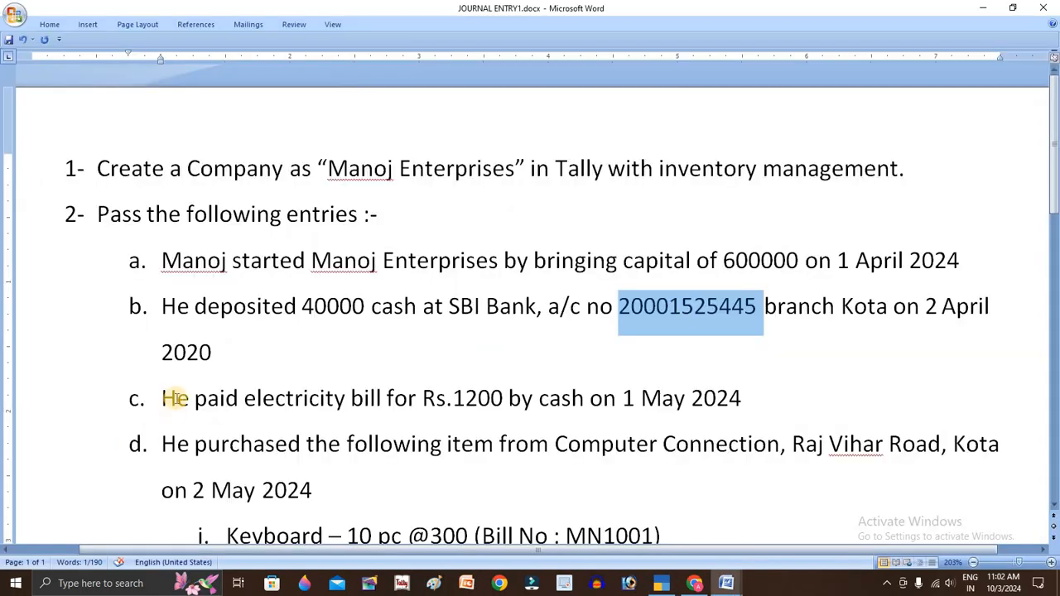
- Paste 'electricity bill' from entry c as an a/c ledger and save it under Indirect Expenses
double_click(367, 399)
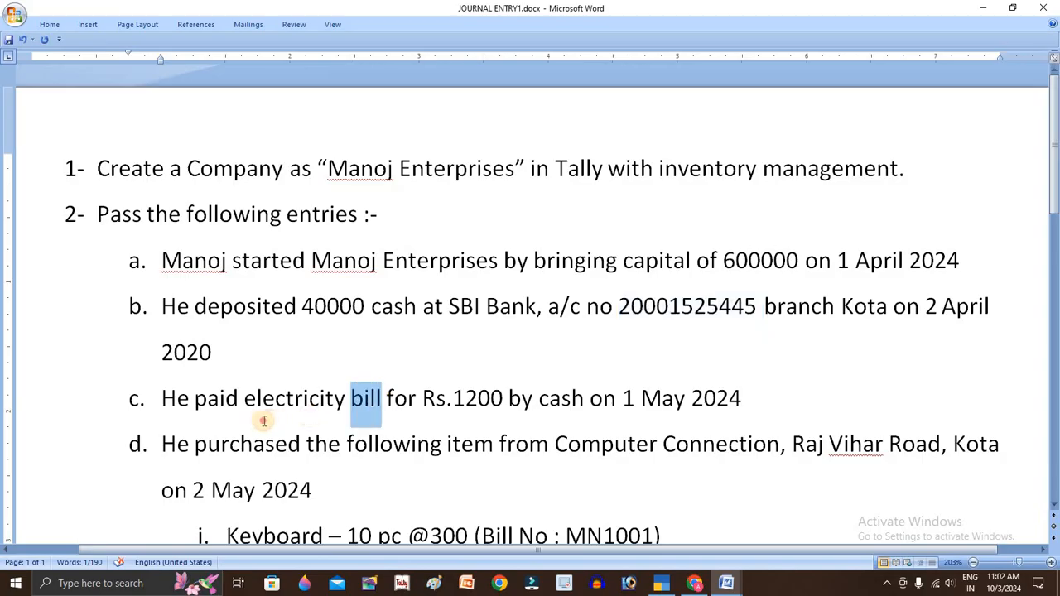
left_click_drag(367, 399, 252, 420)
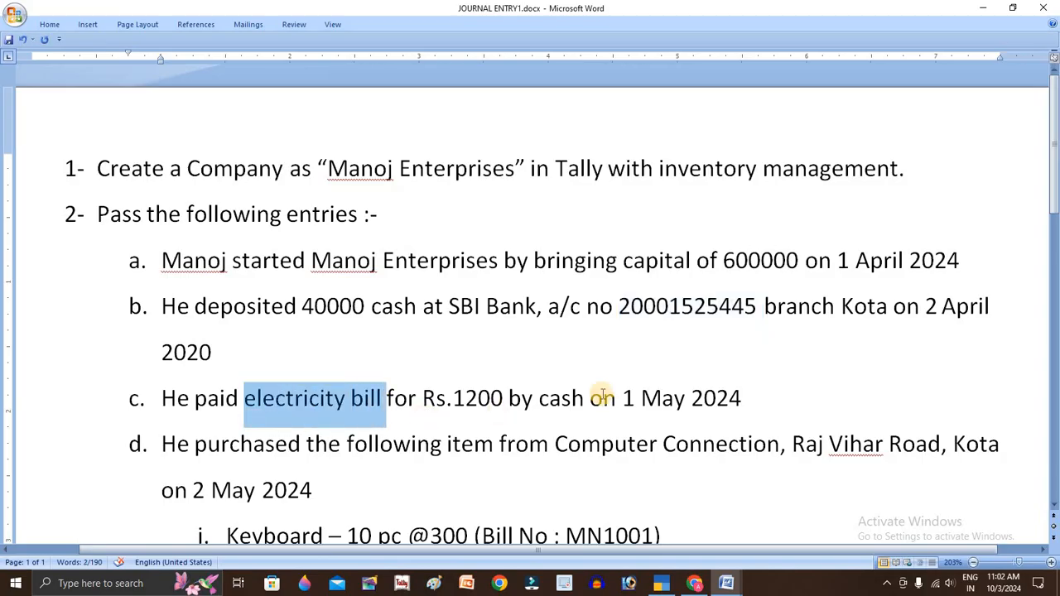
key("alt+Tab")
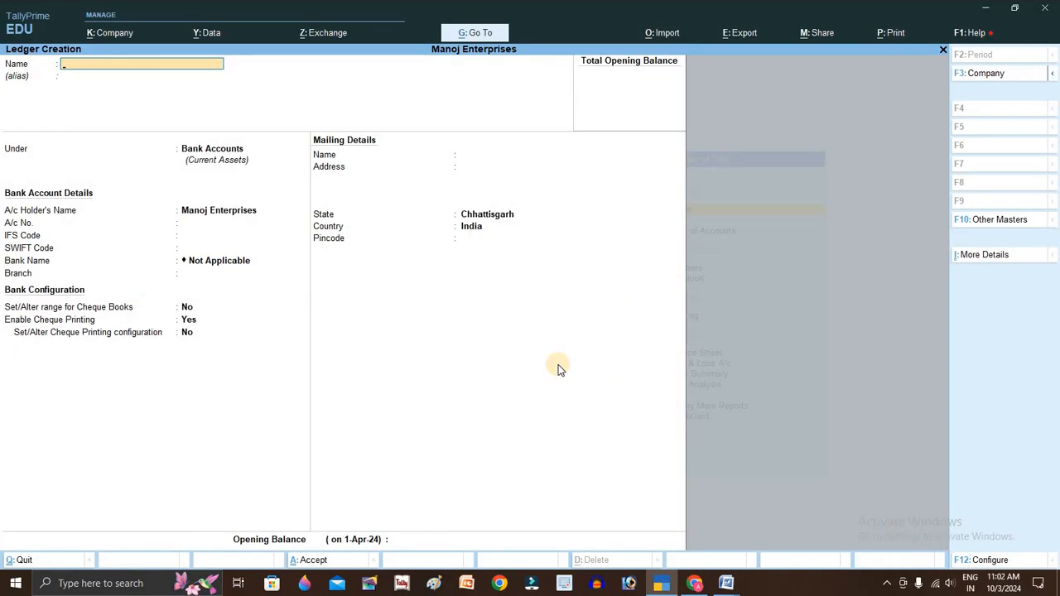
key("ctrl+alt+v")
key("Return")
type("In")
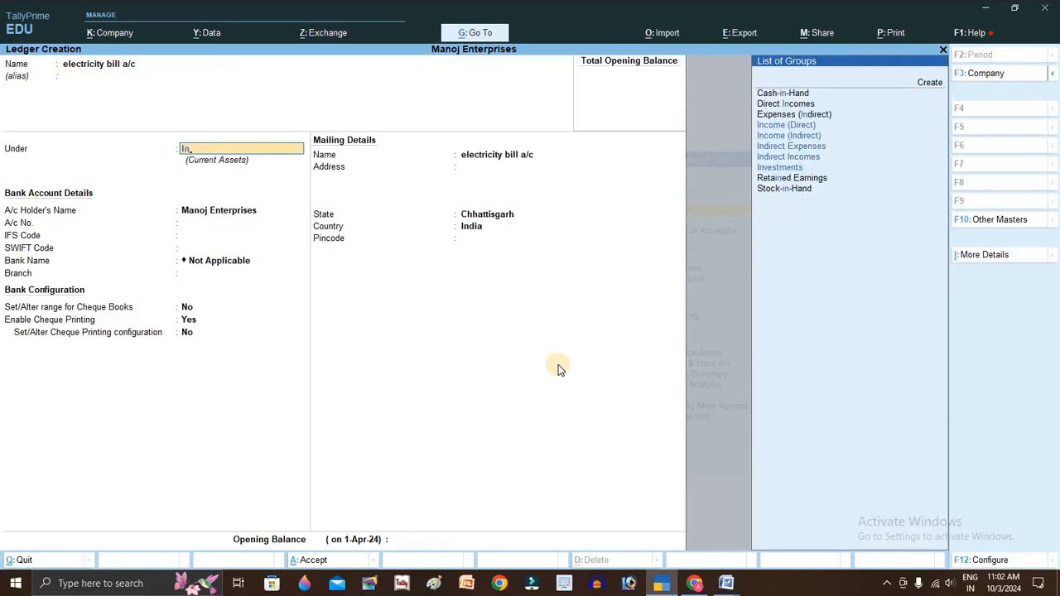
key("Down")
key("Down")
key("Up")
key("Up")
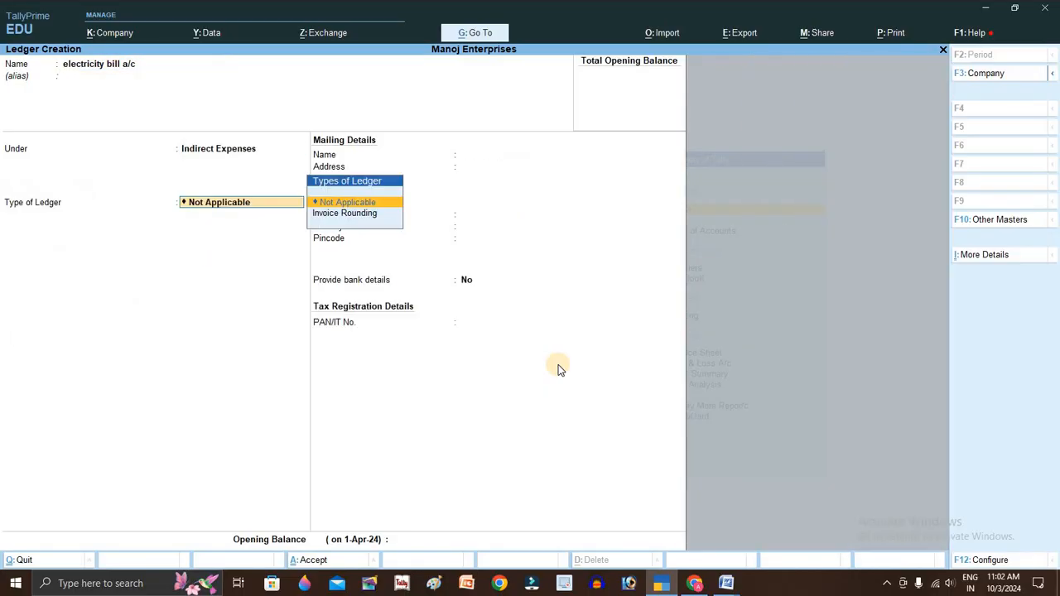
key("Return")
key("ctrl+a")
key("alt+Tab")
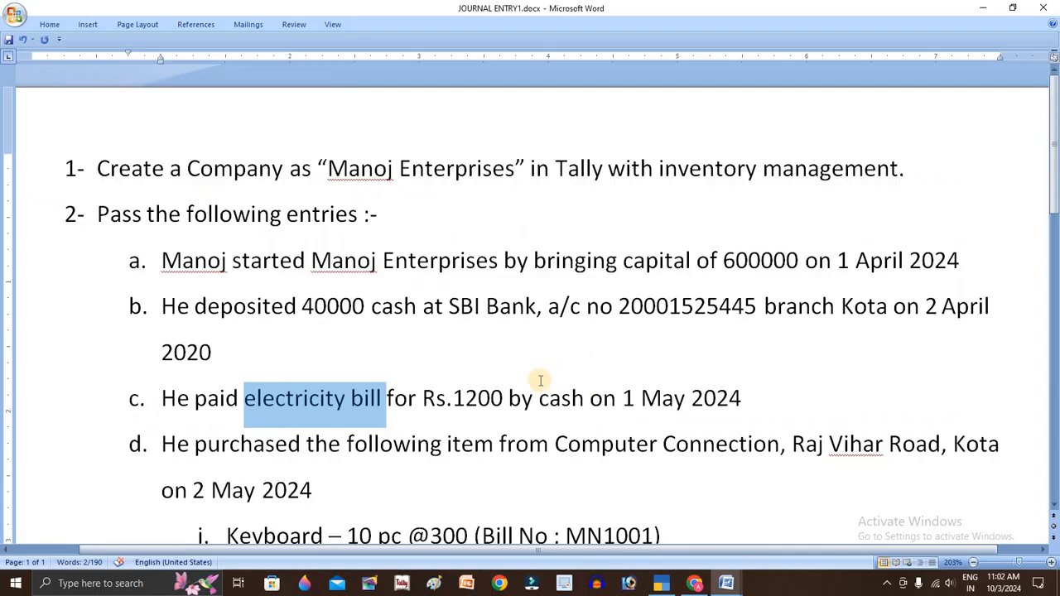
- Select 'Computer Connection, Raj Vihar Road, Kota' in entry d, then start a Purchase a/c ledger
scroll(427, 427, "down", 1)
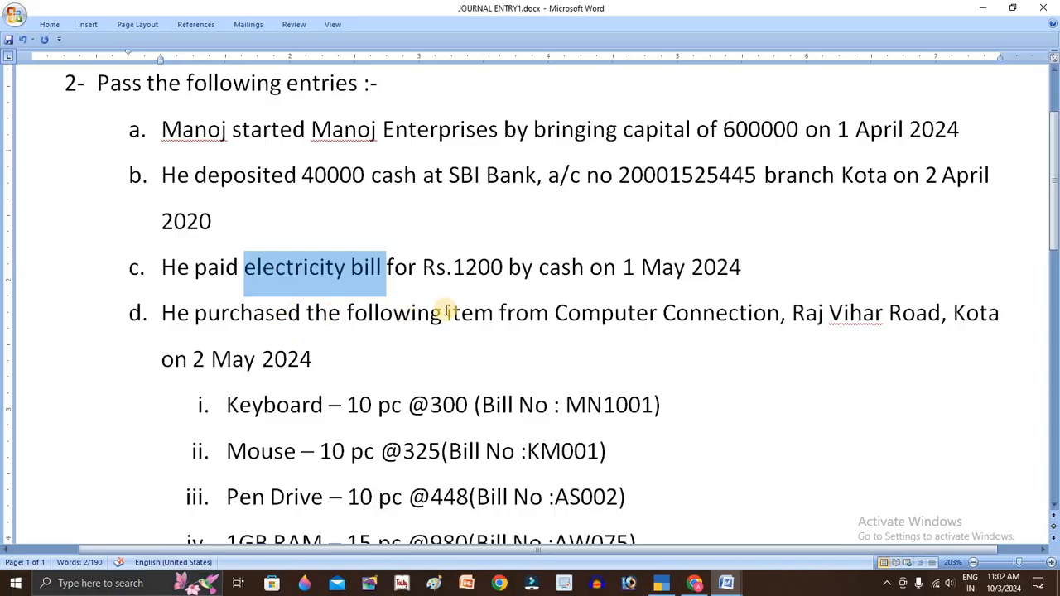
double_click(545, 313)
left_click_drag(665, 308, 994, 315)
left_click_drag(868, 334, 991, 327)
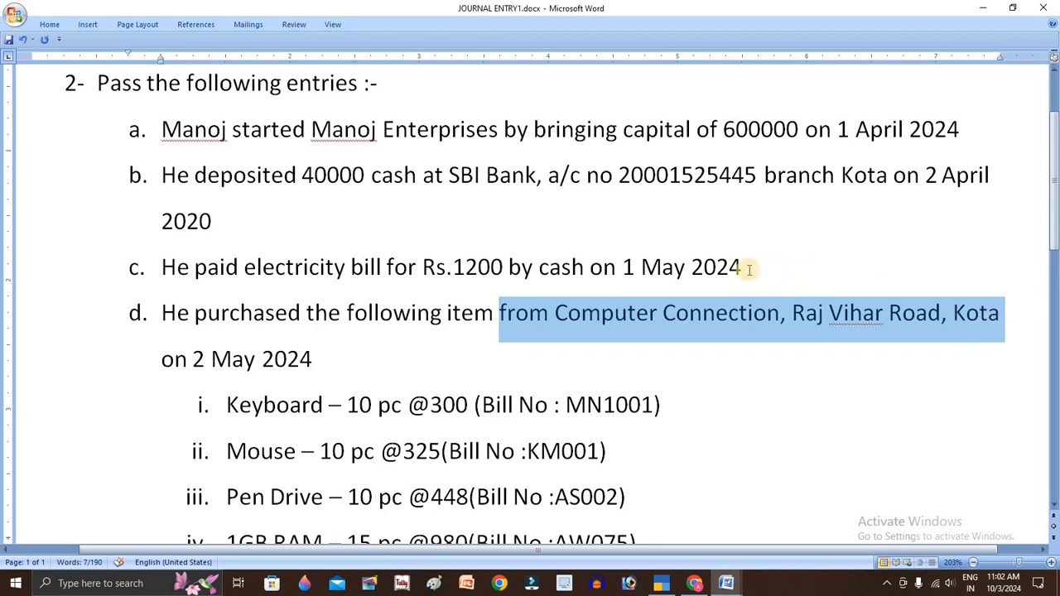
left_click(553, 313)
left_click(989, 337, "shift")
key("ctrl+c")
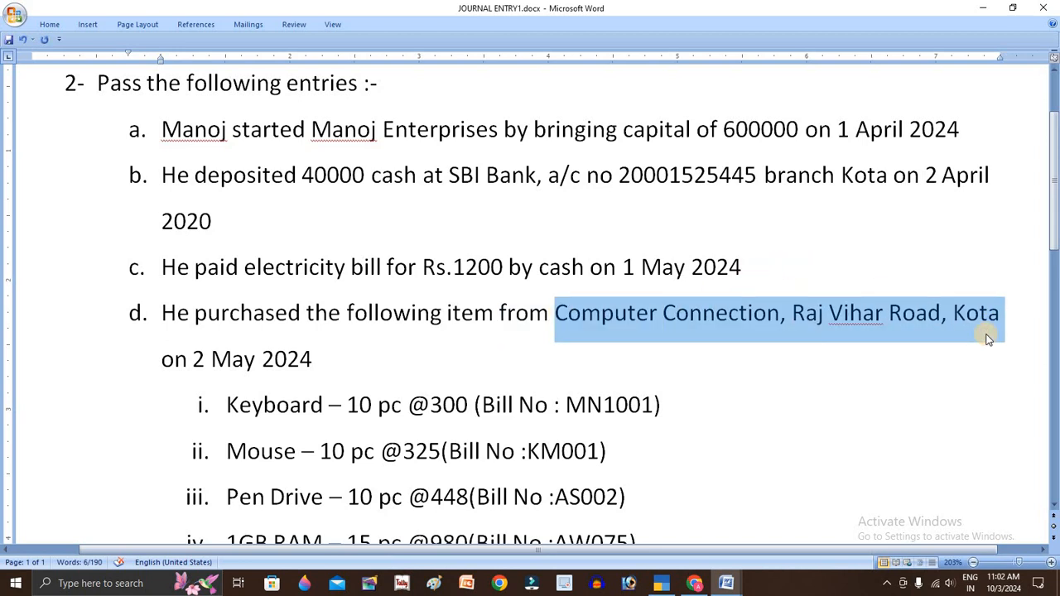
key("alt+Tab")
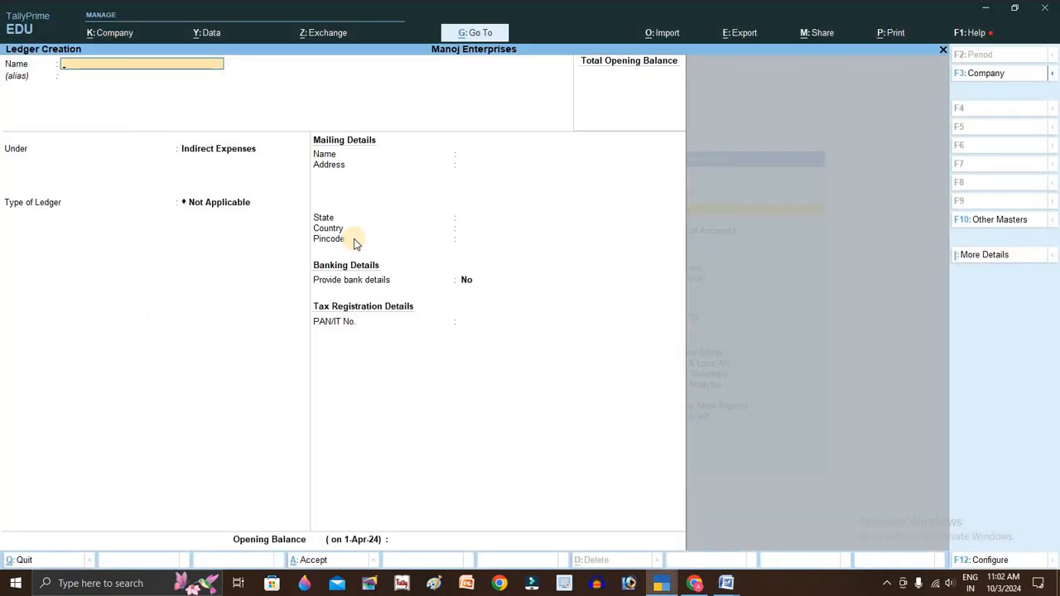
type("Purchase a/c")
- Save the Purchase A/c ledger under Purchase Accounts
key("Return")
type("Pur")
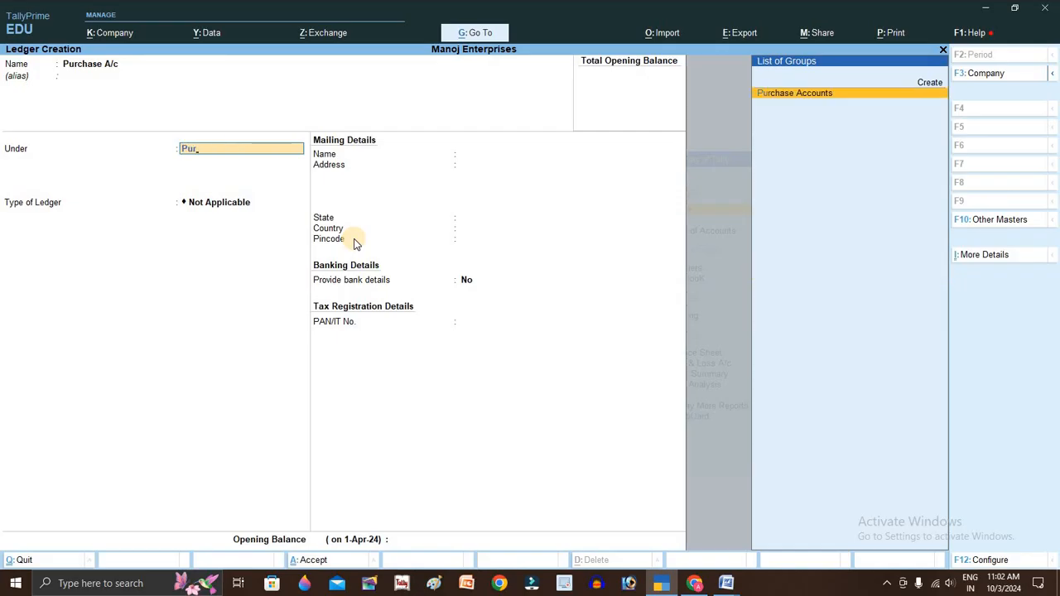
key("Return")
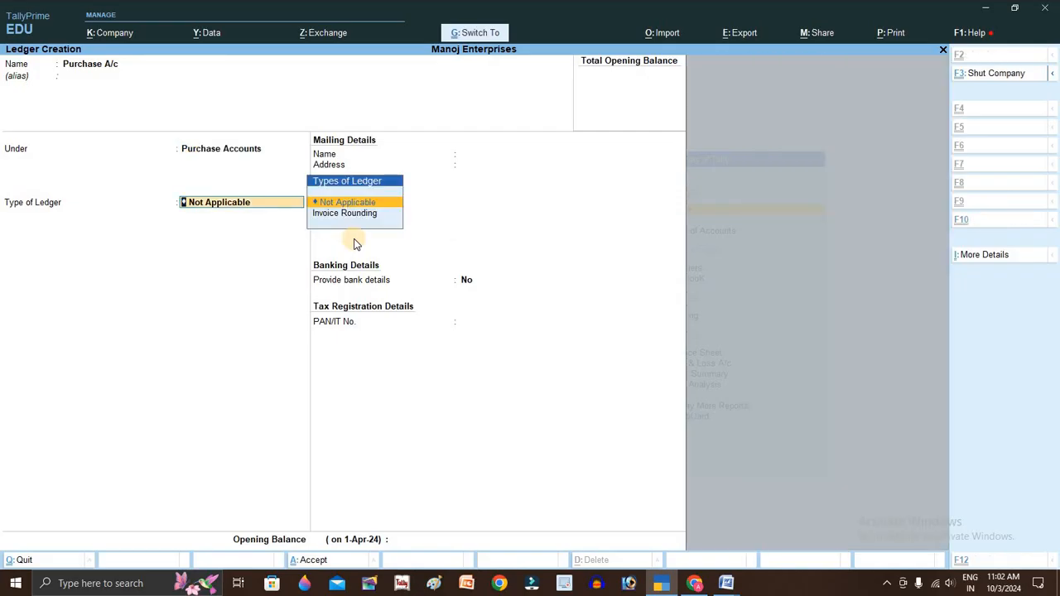
key("ctrl+a")
- Create Computer Connection A/c under Sundry Creditors with its pasted Kota address and pincode
type("Computer Connection, Raj Vihar Road, Karwi")
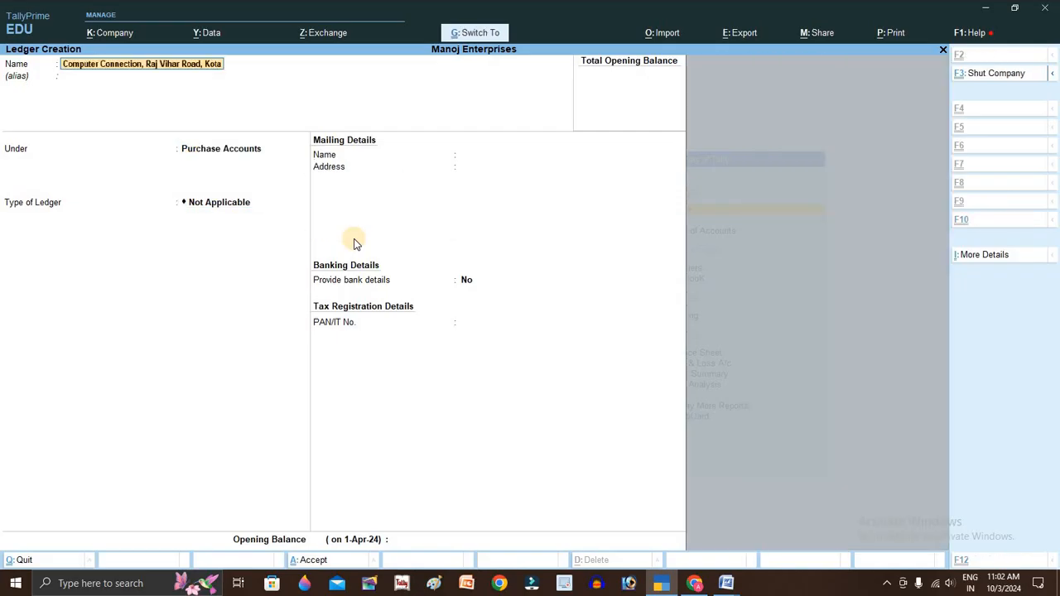
key("BackSpace")
key("BackSpace")
key("BackSpace")
key("BackSpace")
key("BackSpace")
key("BackSpace")
key("BackSpace")
key("BackSpace")
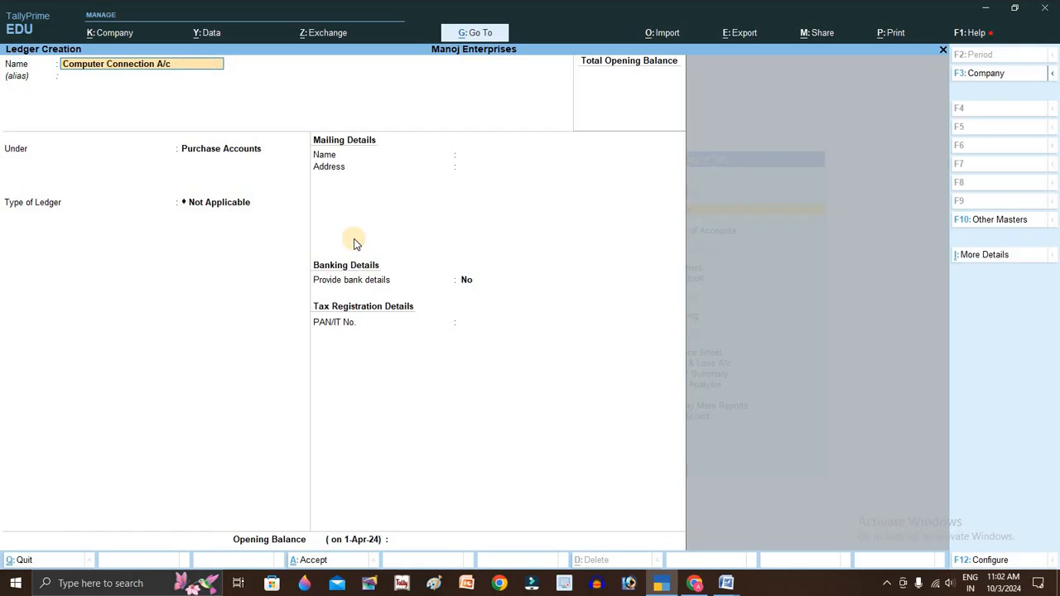
key("Return")
type("Sun")
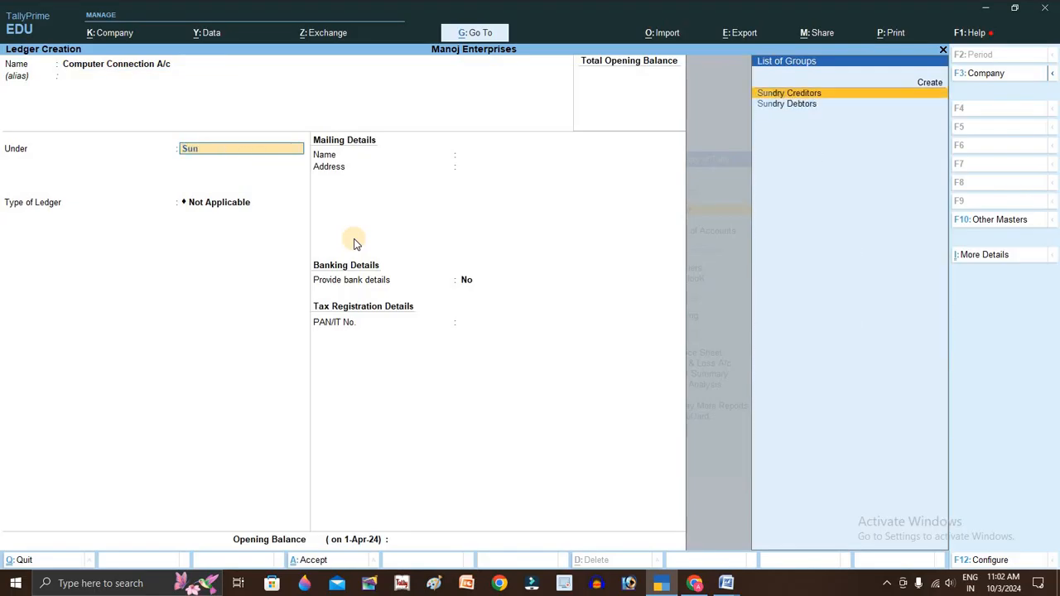
key("Return")
key("Return")
key("Return")
key("Return")
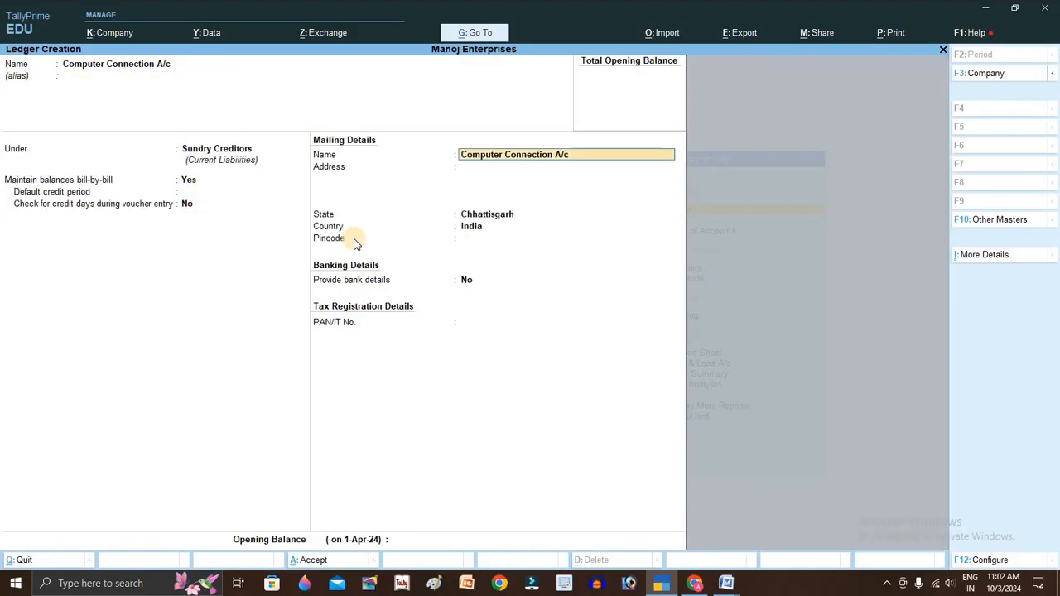
key("Return")
key("ctrl+v")
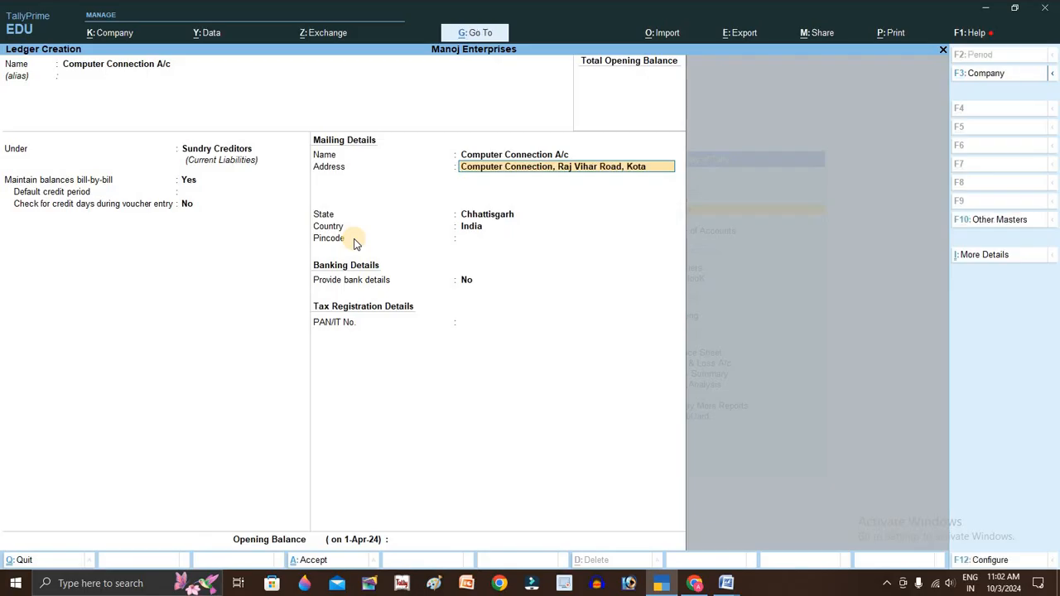
key("Return")
key("Return")
key("Return")
key("Return")
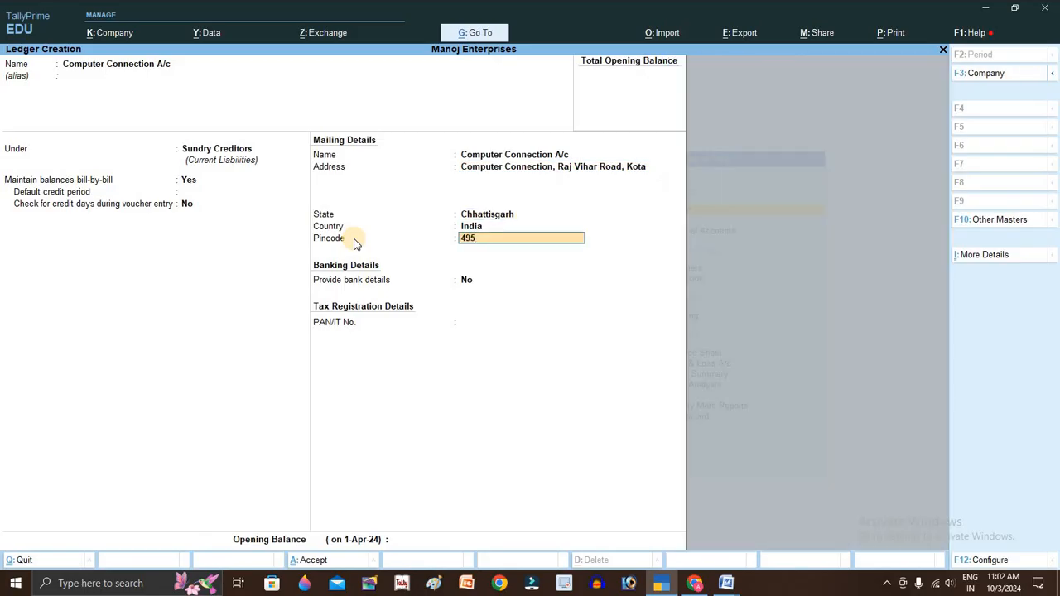
key("Return")
key("Return")
key("Return")
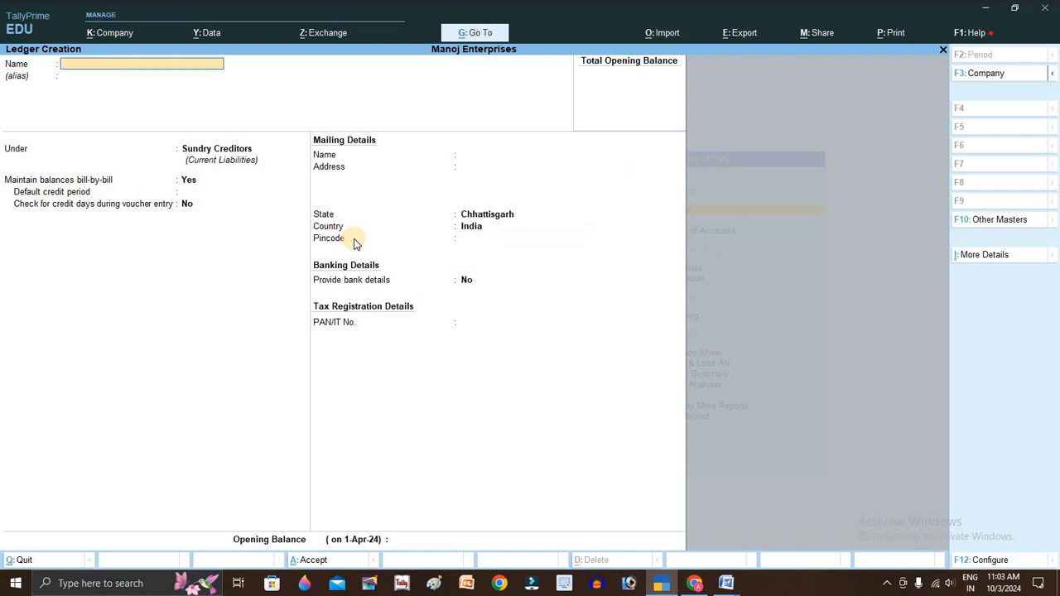
key("alt+Tab")
- Go over entry d's six purchased items, Keyboard, Mouse and LCD through TFT Monitor
scroll(373, 373, "down", 2)
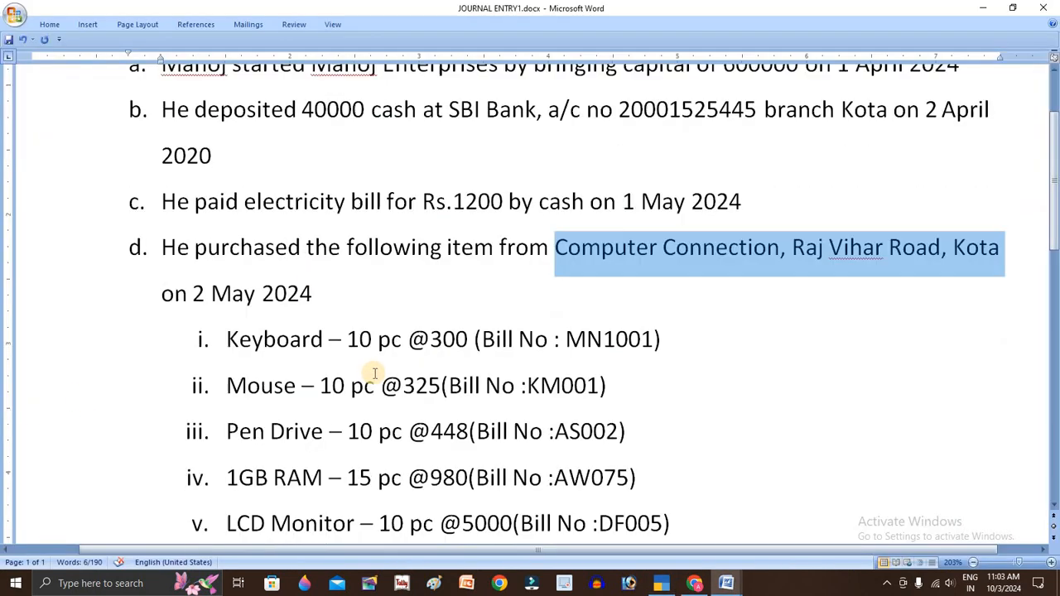
left_click(277, 273)
scroll(278, 174, "down", 1)
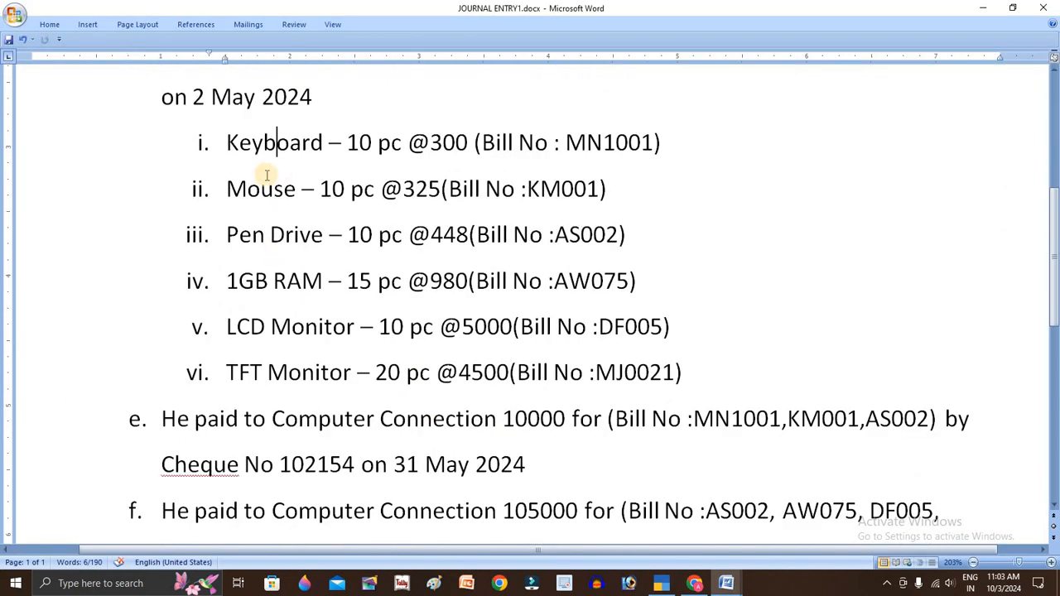
left_click(262, 190)
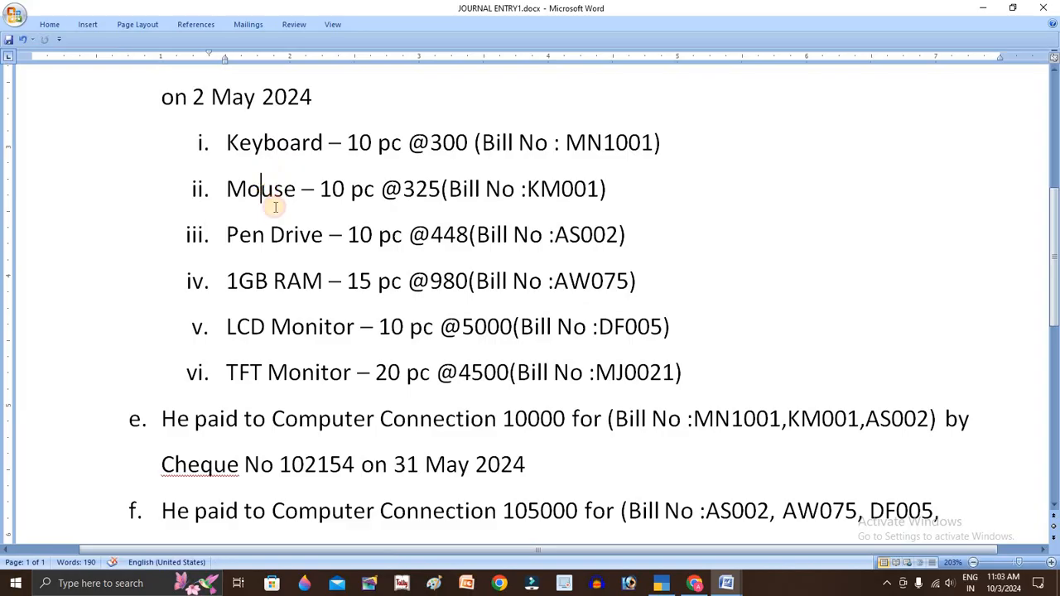
double_click(317, 371)
left_click(322, 142)
left_click(323, 235)
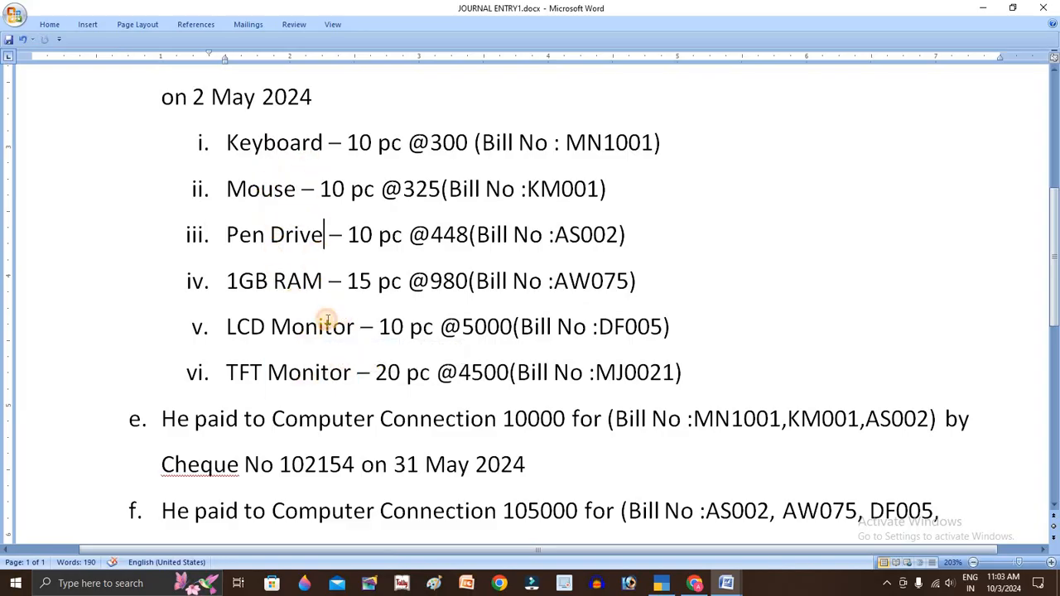
left_click(324, 326)
left_click(347, 375)
left_click(329, 327)
left_click(286, 189)
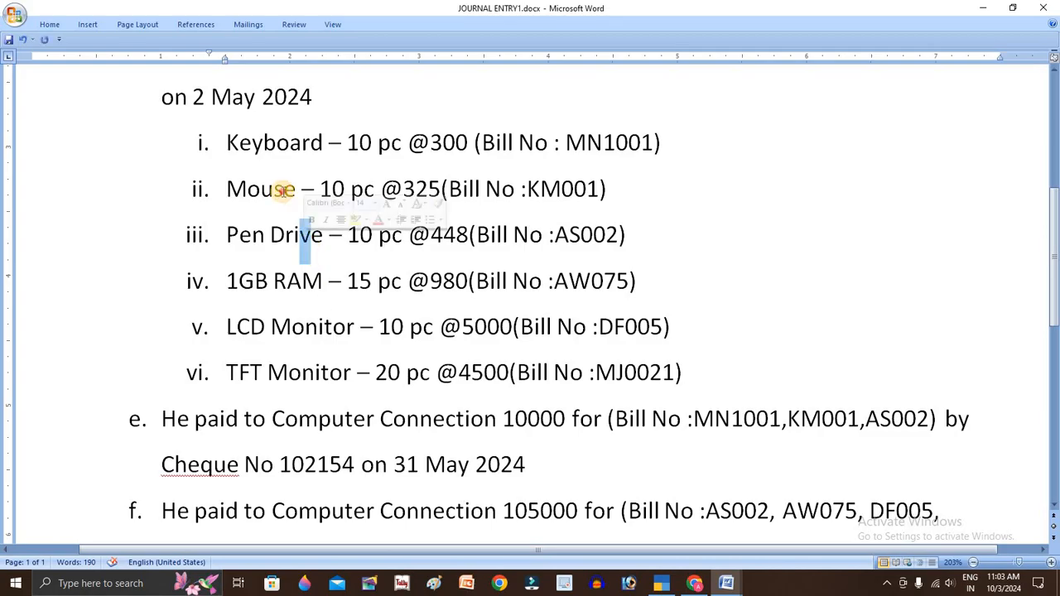
key("alt+Tab")
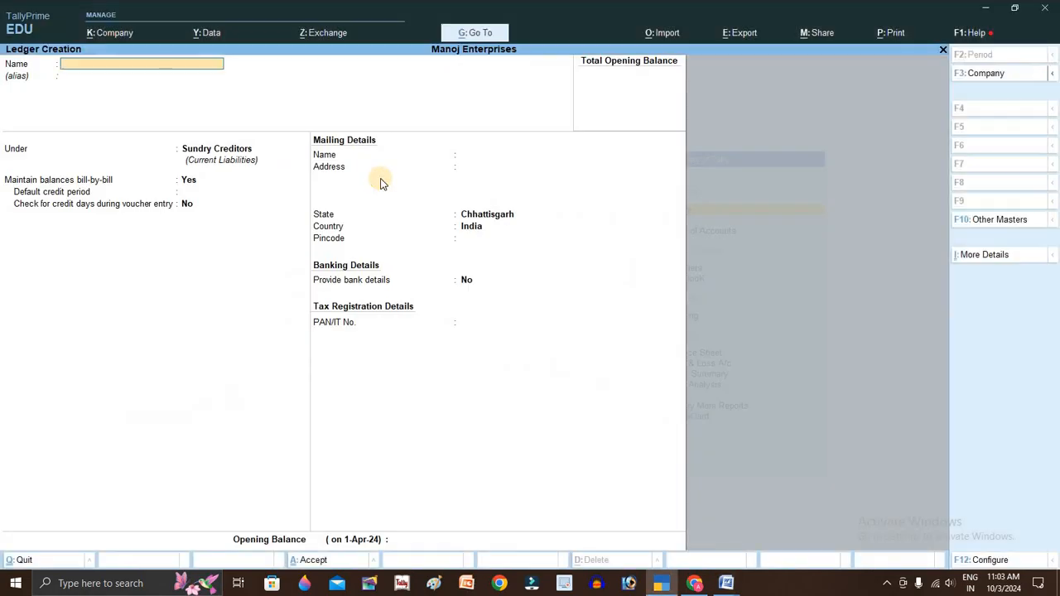
- Start a new stock item named Keyboard from the masters list
key("Escape")
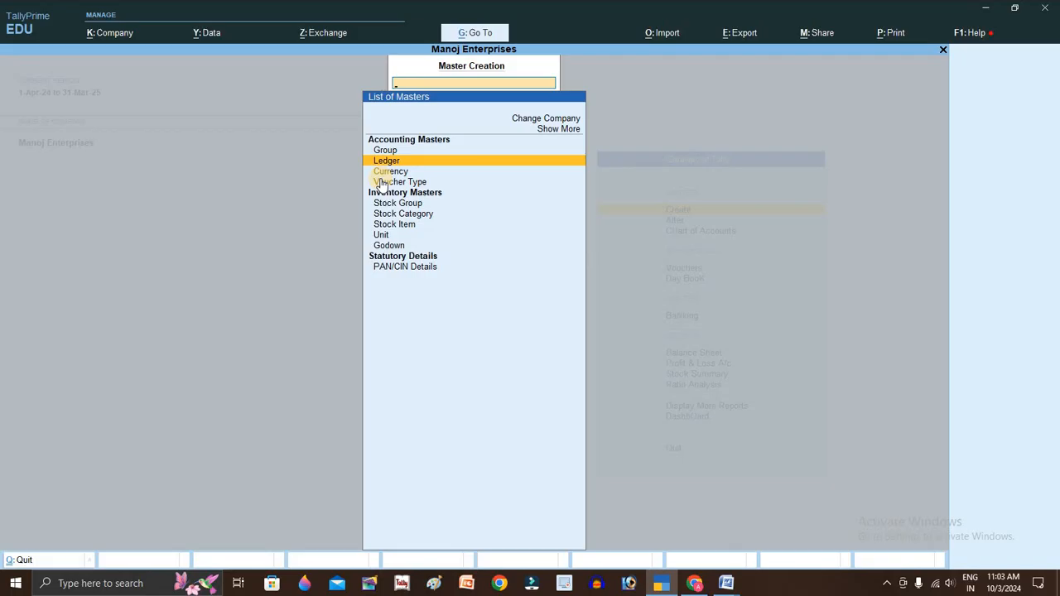
key("Escape")
key("Return")
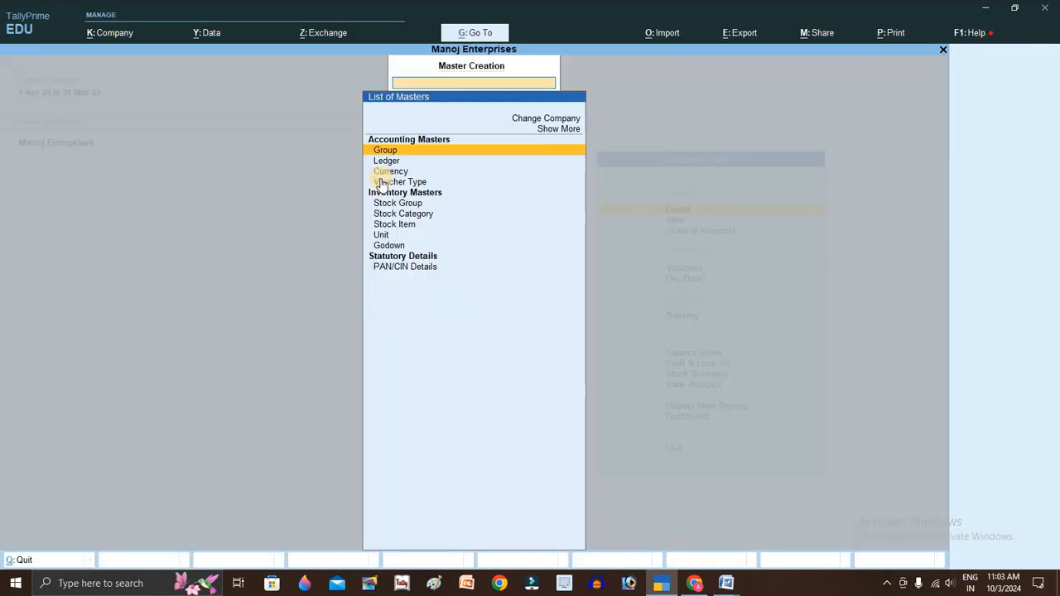
key("Down")
key("Down")
key("Down")
key("Down")
key("Down")
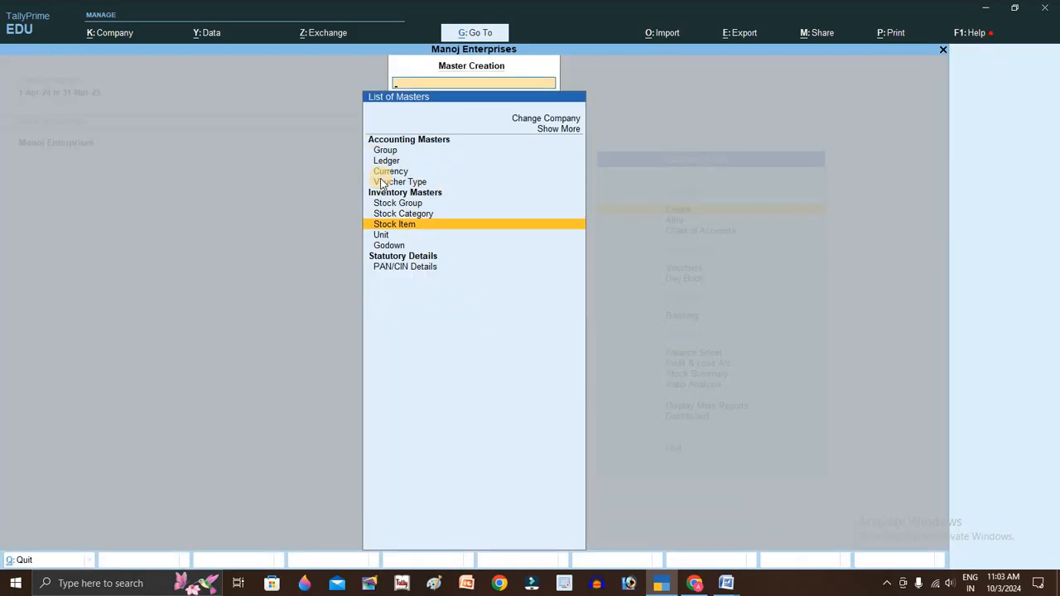
key("Return")
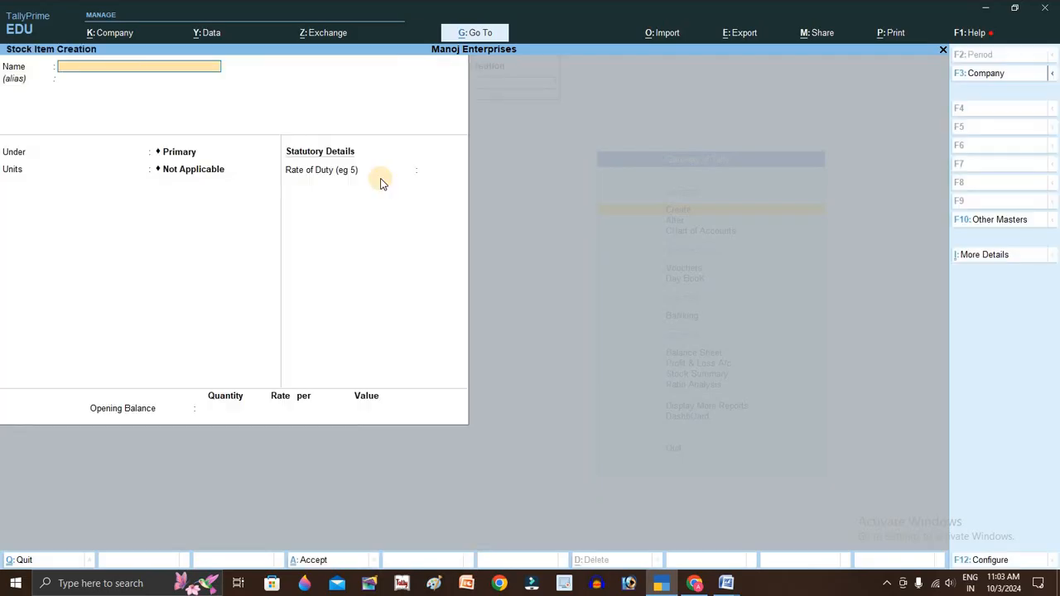
key("alt+Tab")
key("alt+Tab")
type("oard")
key("Return")
key("Return")
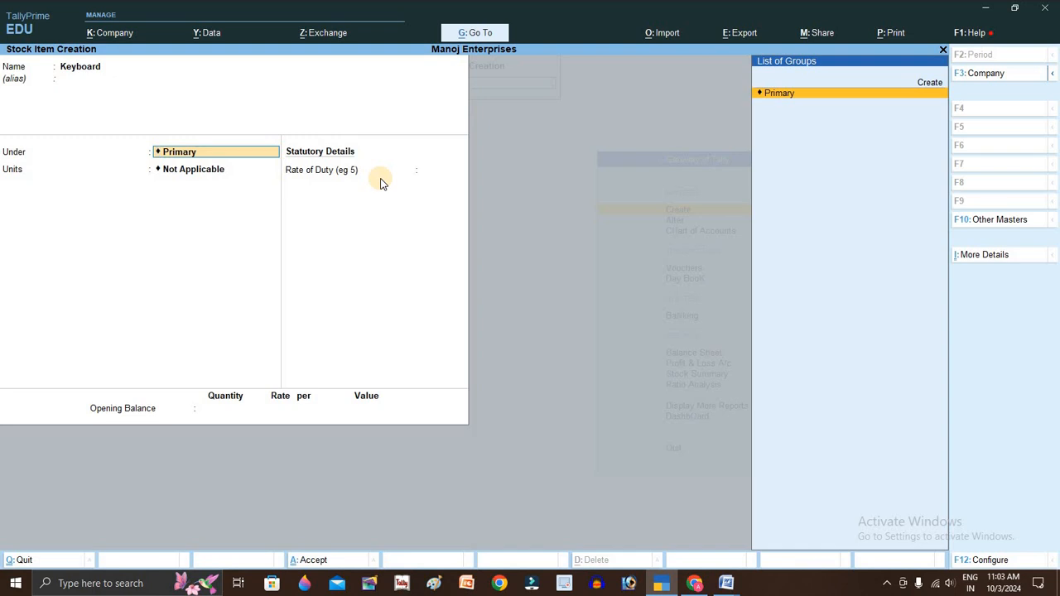
- Create the stock group Computer Items for Keyboard
key("alt+c")
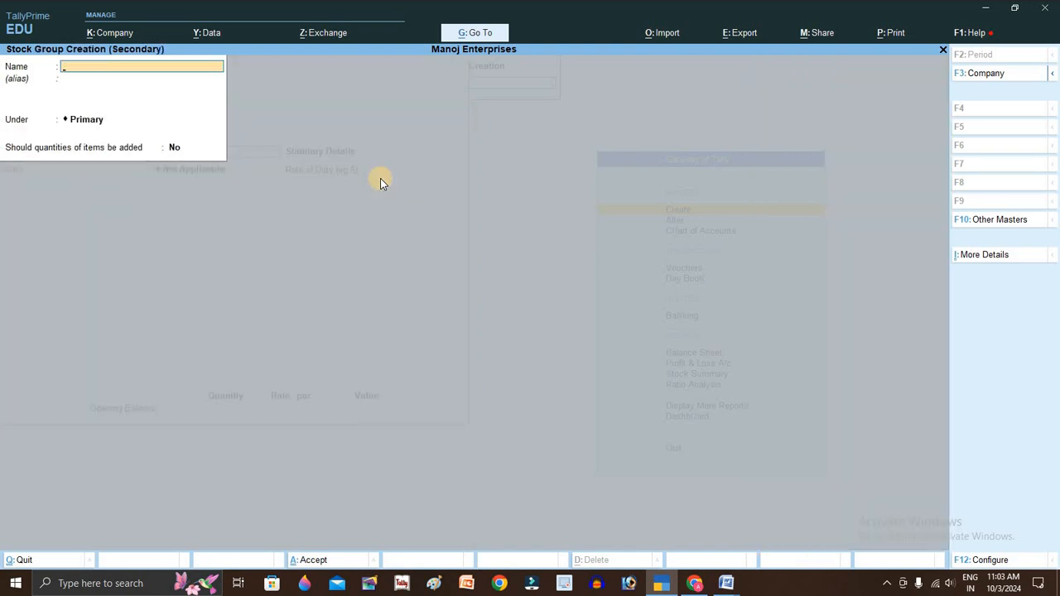
type("Computer Items")
key("Return")
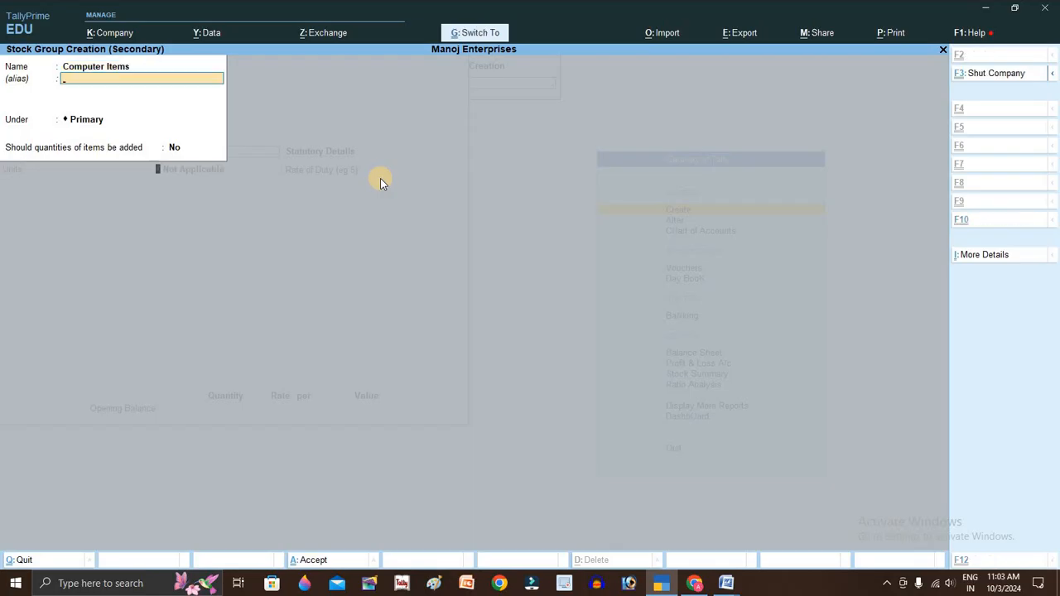
key("ctrl+a")
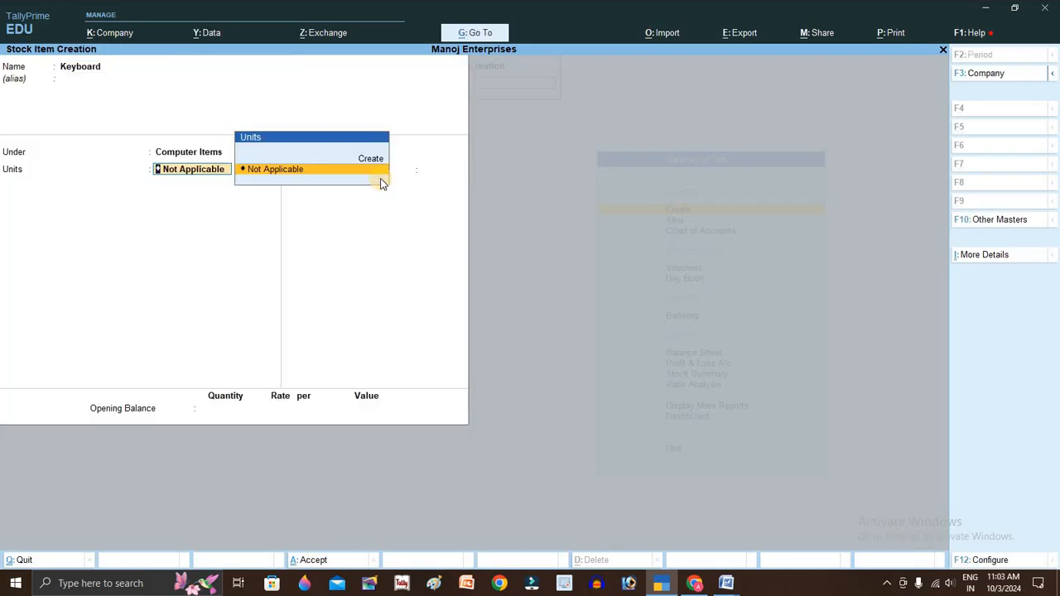
- Create the unit pc (Piece) and save the Keyboard stock item
key("alt+c")
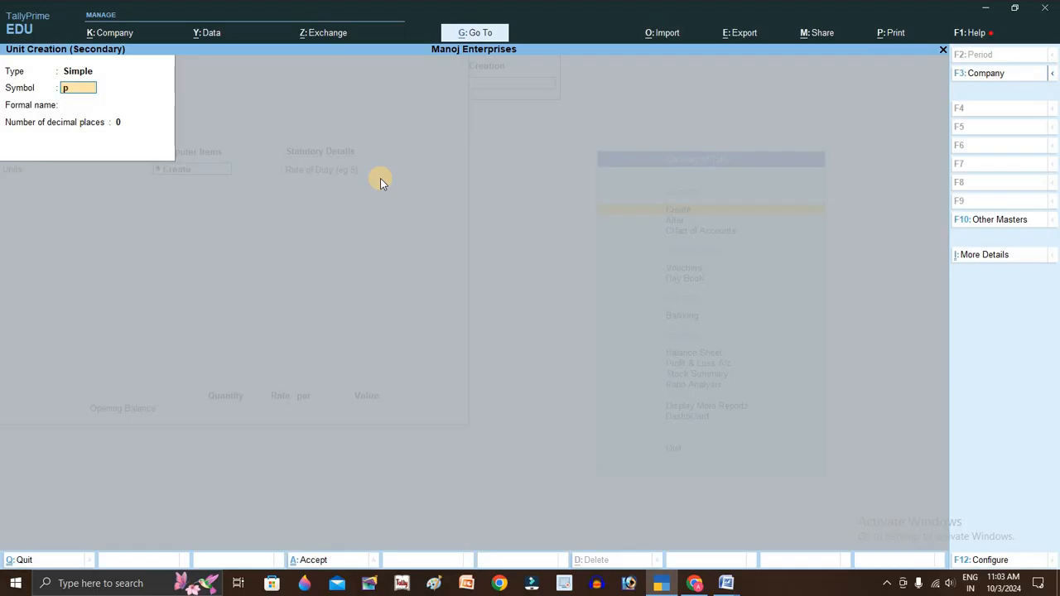
key("Return")
key("Return")
key("BackSpace")
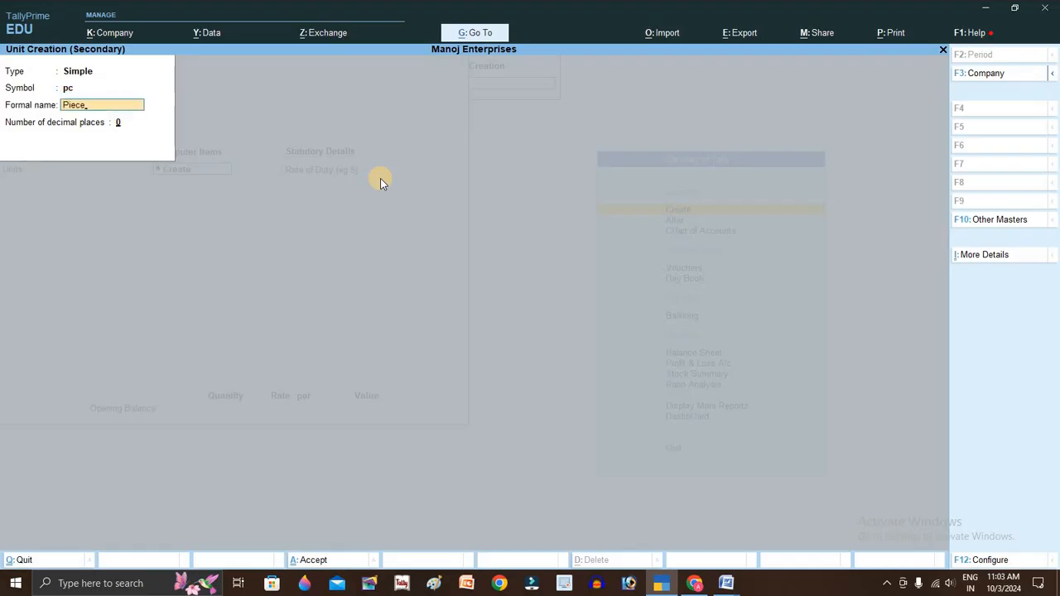
key("Return")
key("Return")
key("Return")
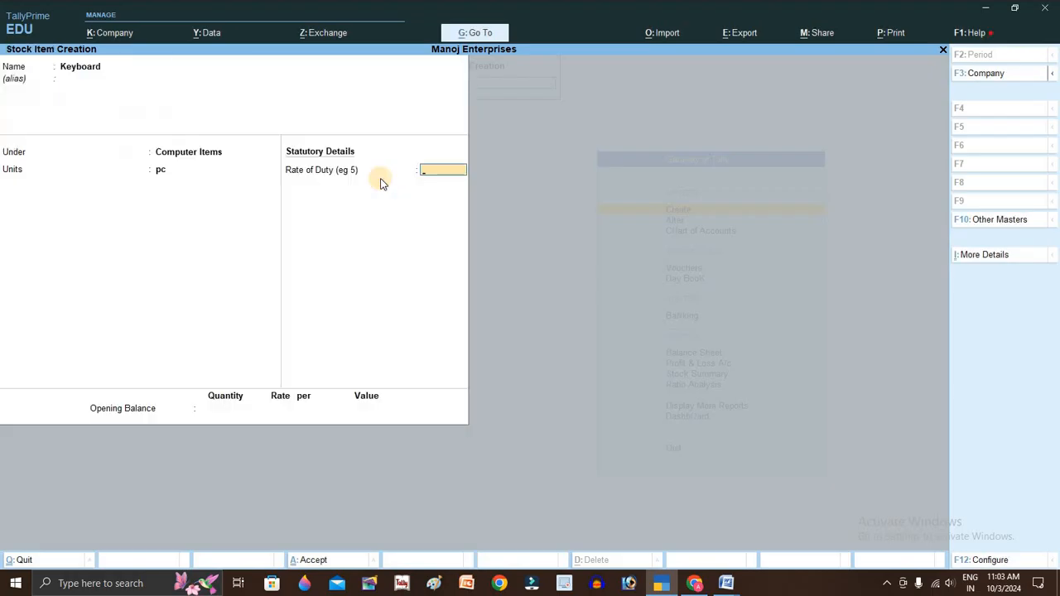
key("ctrl+a")
key("alt+Tab")
key("alt+Tab")
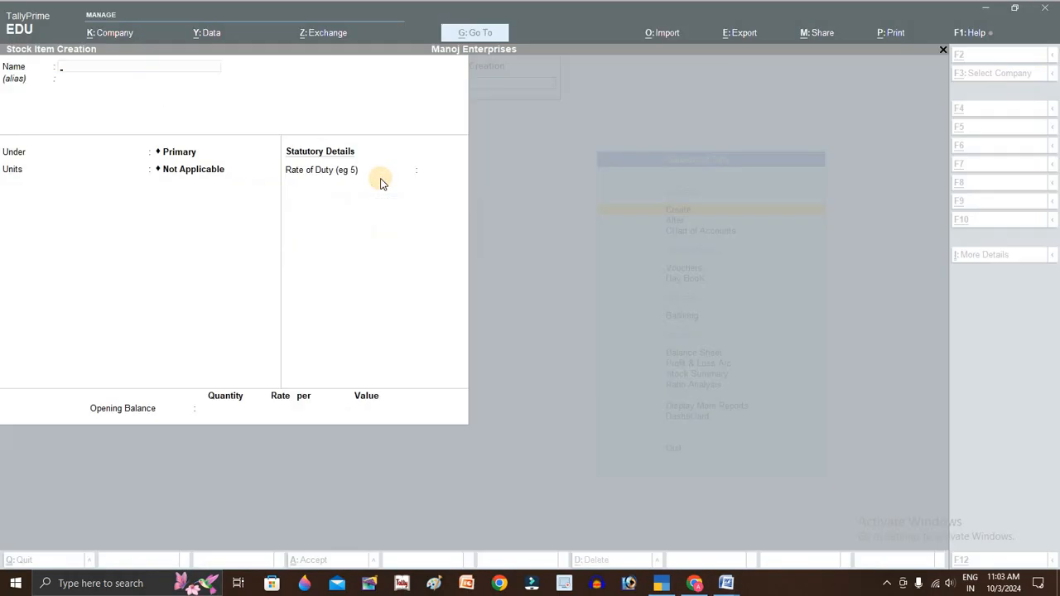
- Create the Mouse stock item under Computer Items with pc as its unit
type("Mouse")
key("Return")
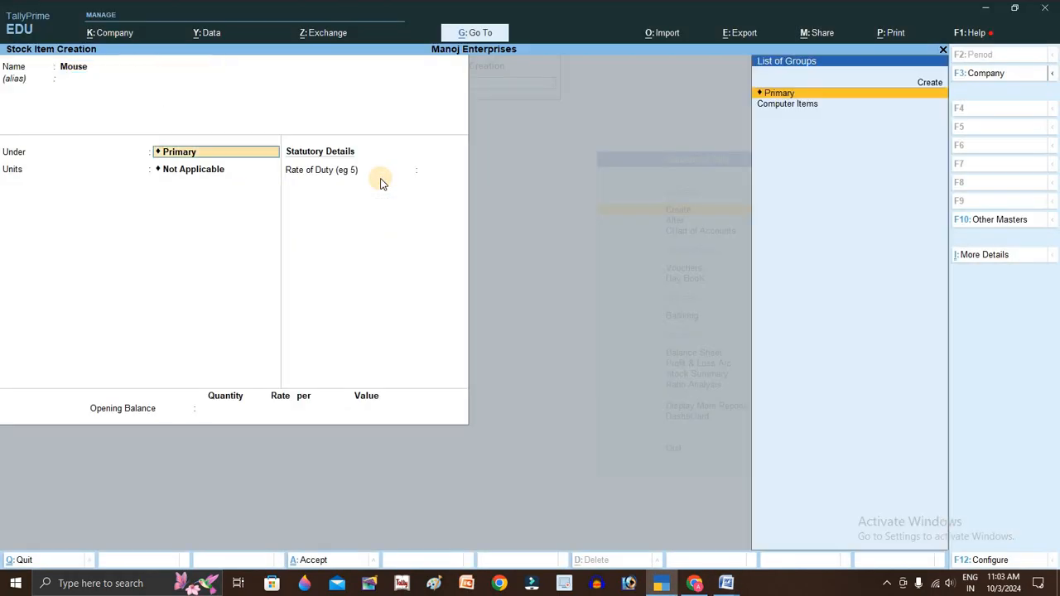
key("Down")
key("Return")
key("Down")
key("Return")
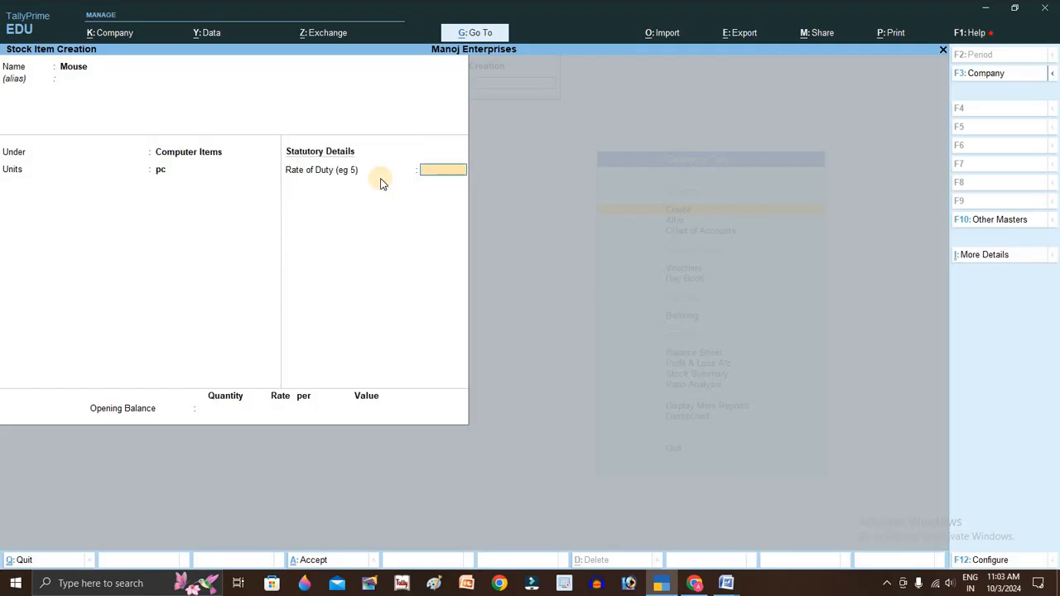
key("ctrl+a")
- Create the Pen Drive stock item under Computer Items in pc
key("alt+Tab")
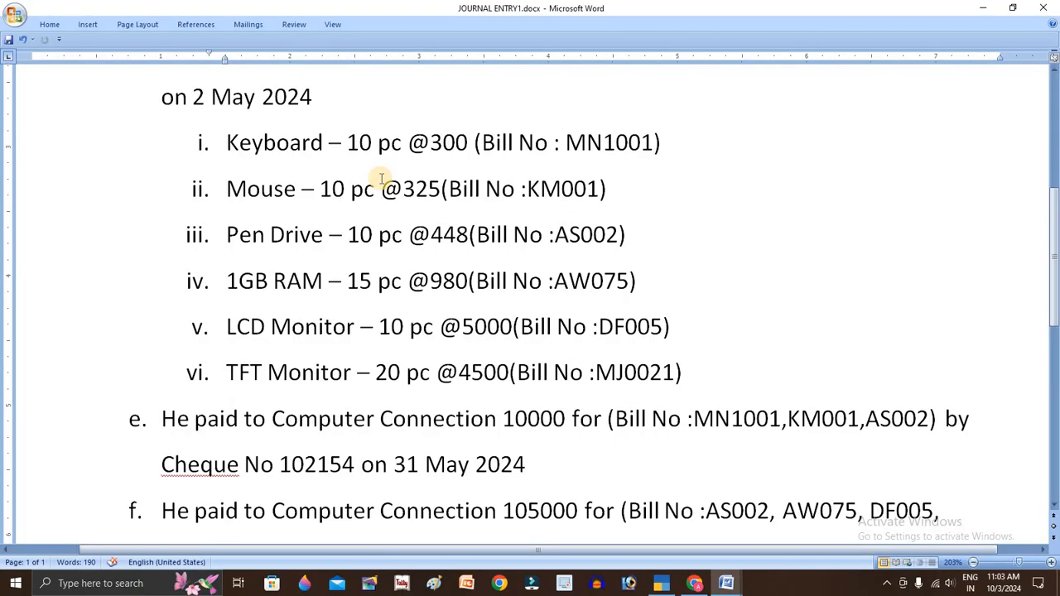
key("alt+Tab")
type("Pne")
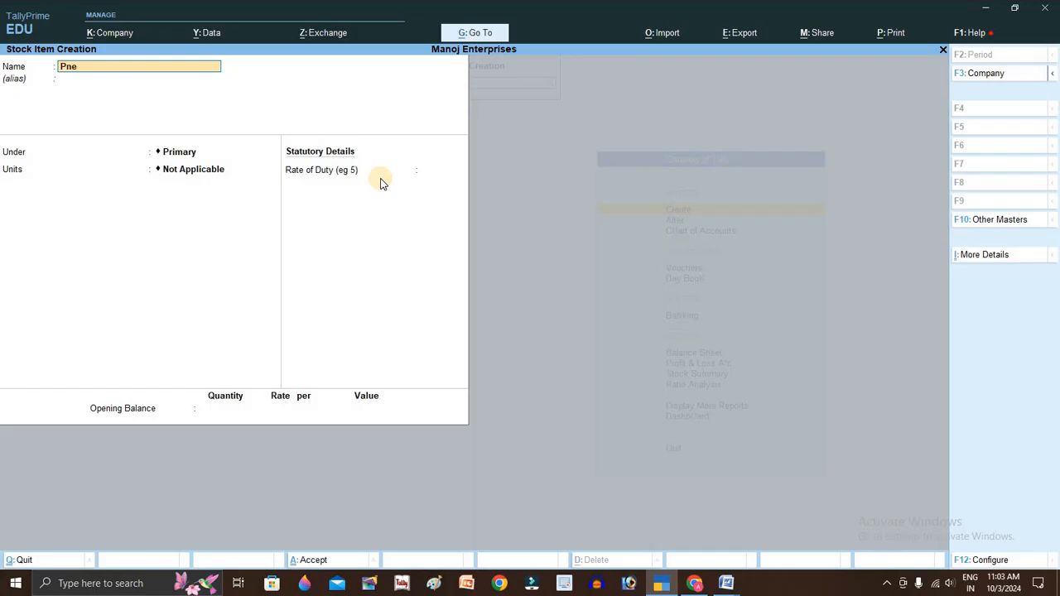
type(" d")
key("BackSpace")
type("Drine")
key("BackSpace")
key("BackSpace")
type("ve")
key("Return")
key("Down")
key("Return")
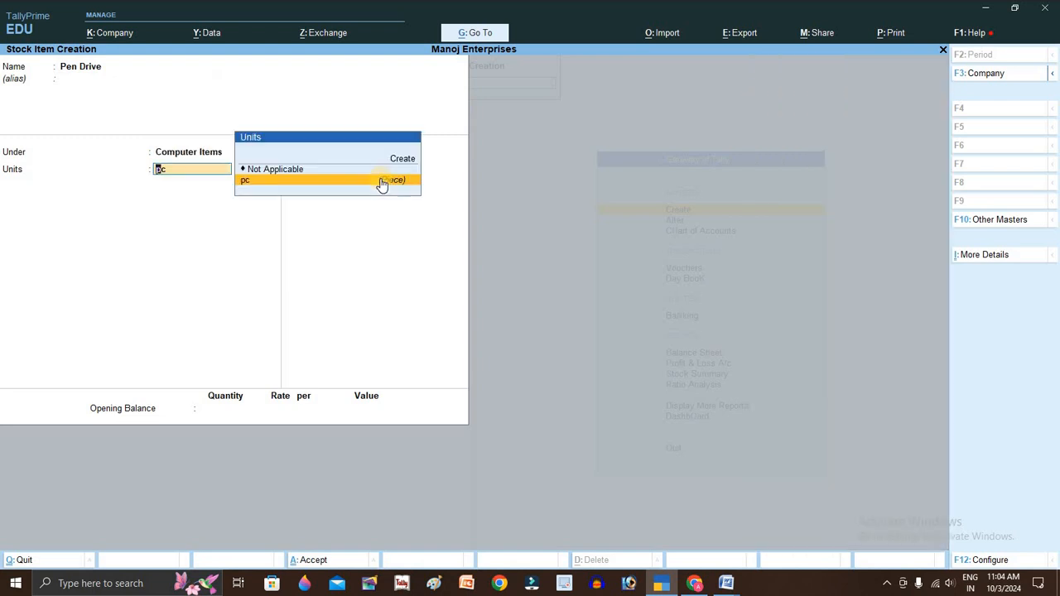
key("ctrl+a")
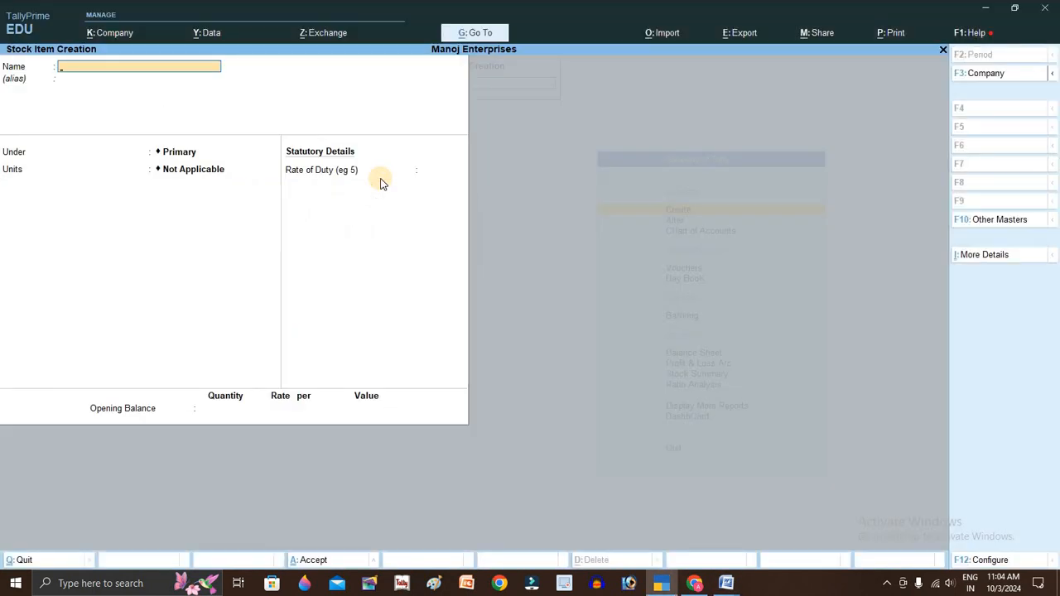
- Create the 1gb RAM stock item under Computer Items in pc with a rate of duty of 0
type("1gb RAM")
key("Return")
key("Return")
key("Down")
key("Return")
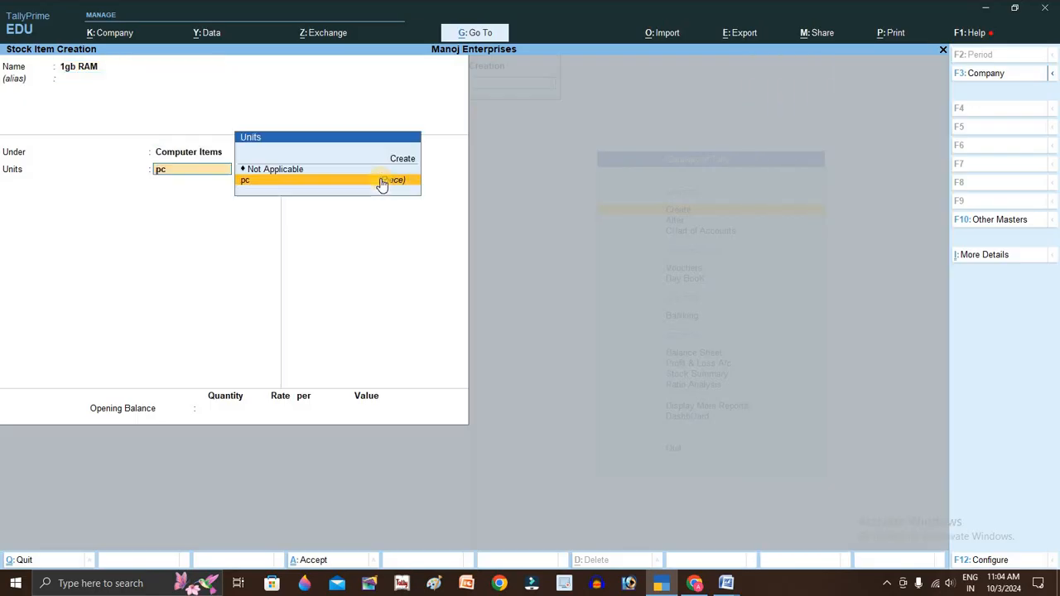
key("Return")
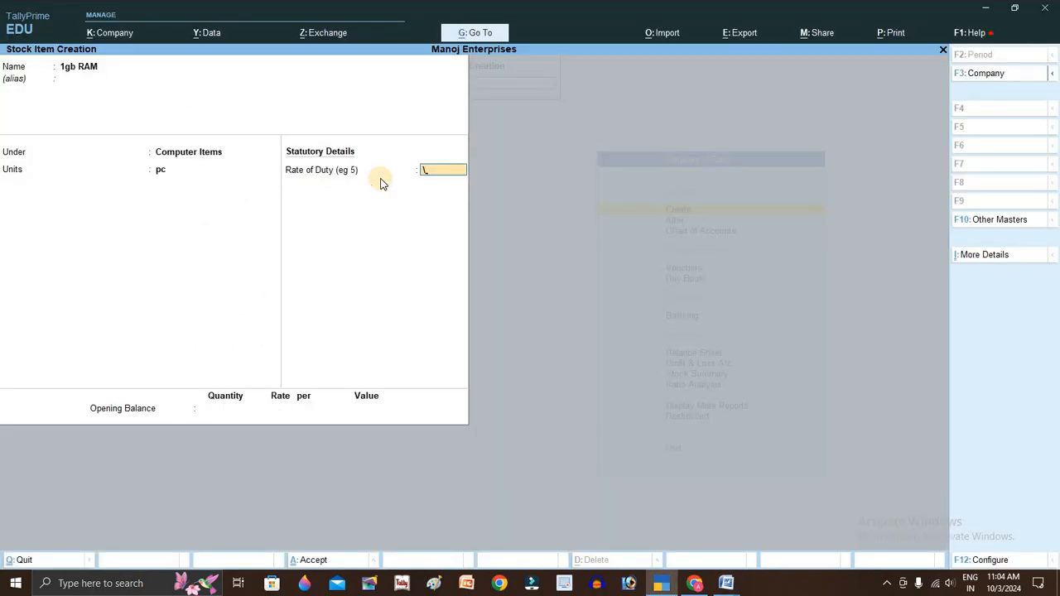
key("Return")
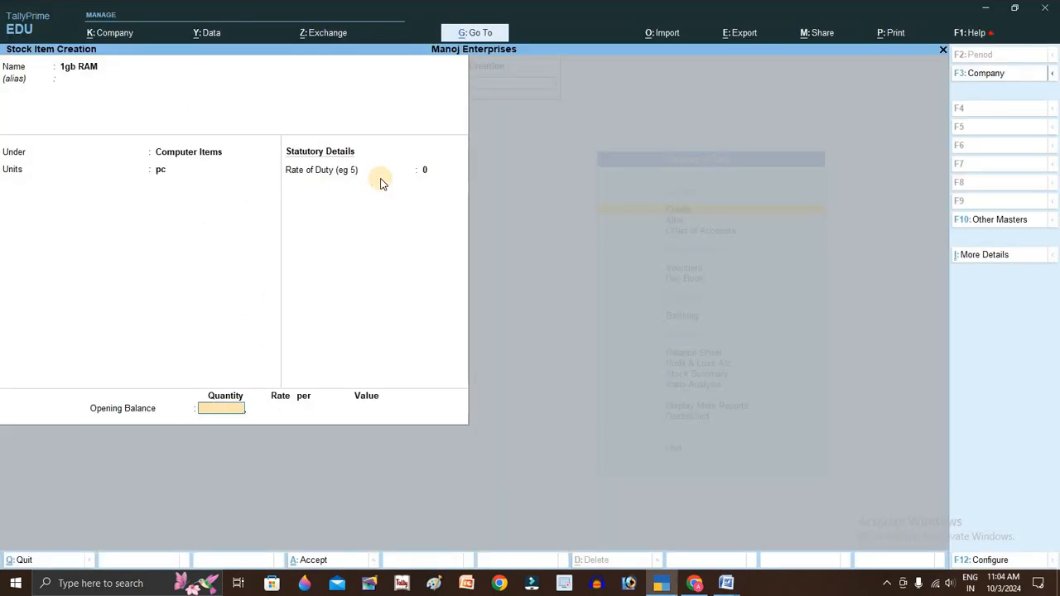
key("ctrl+a")
- Create the LCD Monitor stock item under Computer Items in pc
key("alt+Tab")
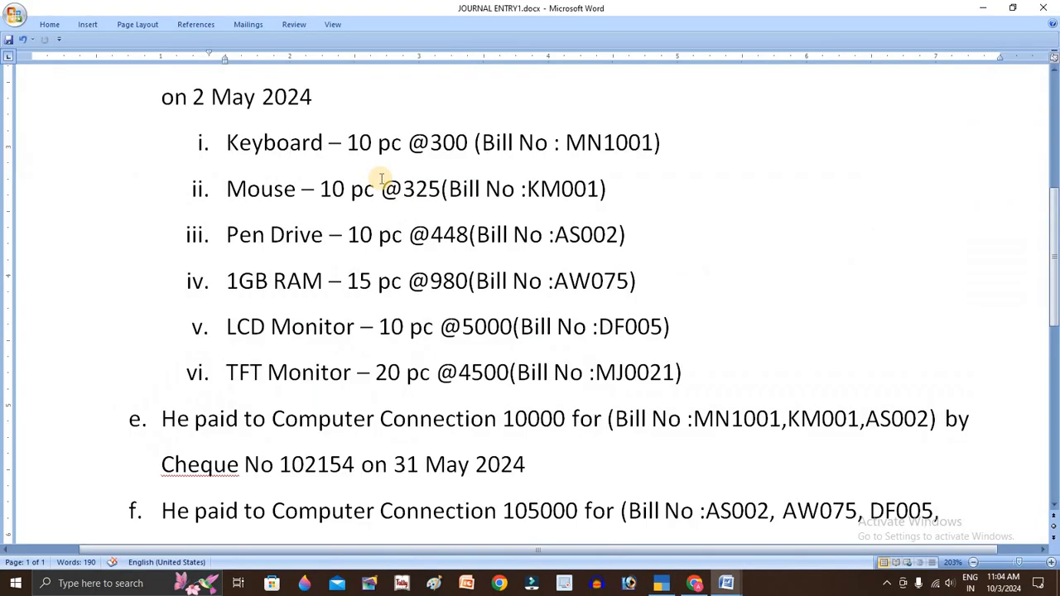
key("alt+Tab")
type("LC")
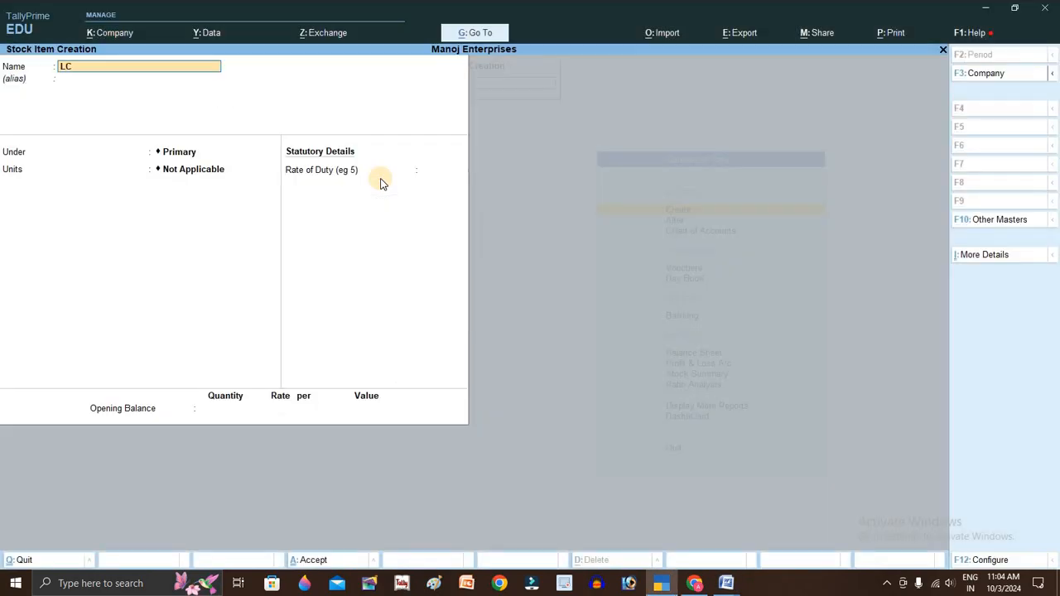
type("D Monitor")
key("Return")
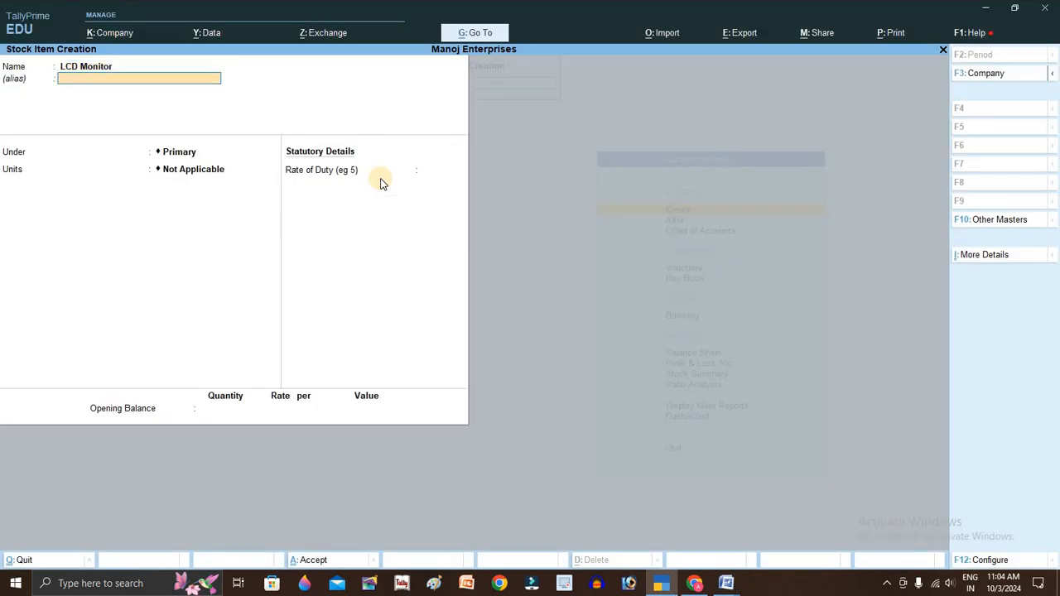
key("Return")
key("Down")
key("Return")
key("Return")
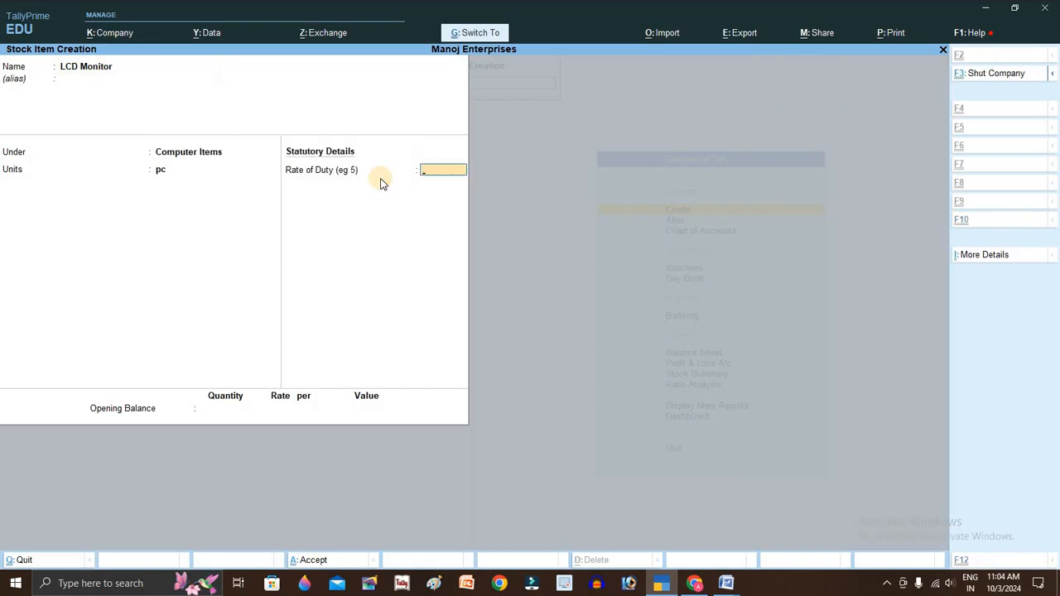
key("alt+Tab")
key("alt+Tab")
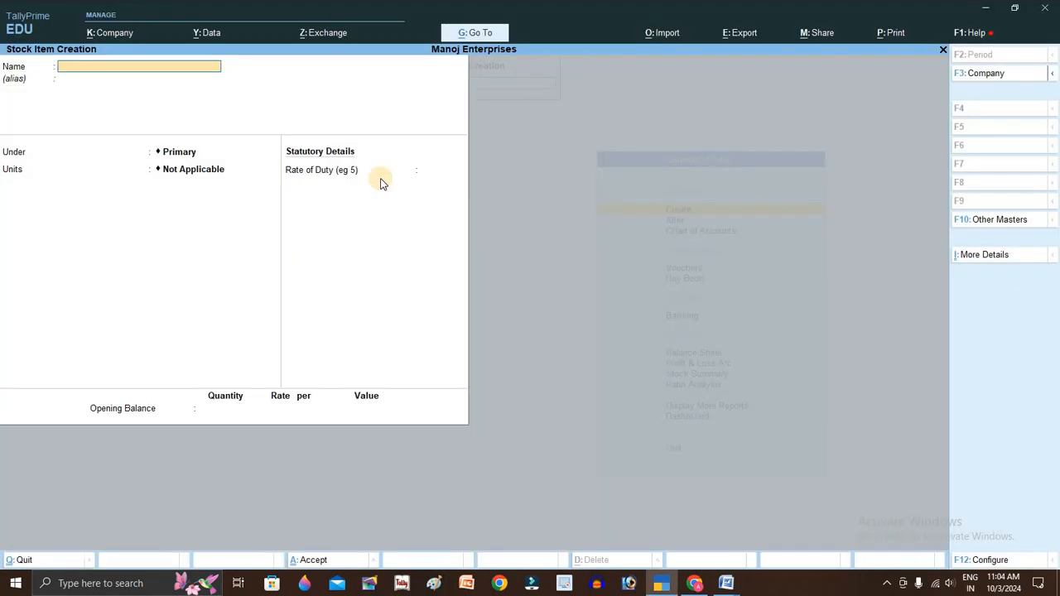
- Create the TFT Monitor stock item under Computer Items with unit pc
type("TFT Monitor")
key("Return")
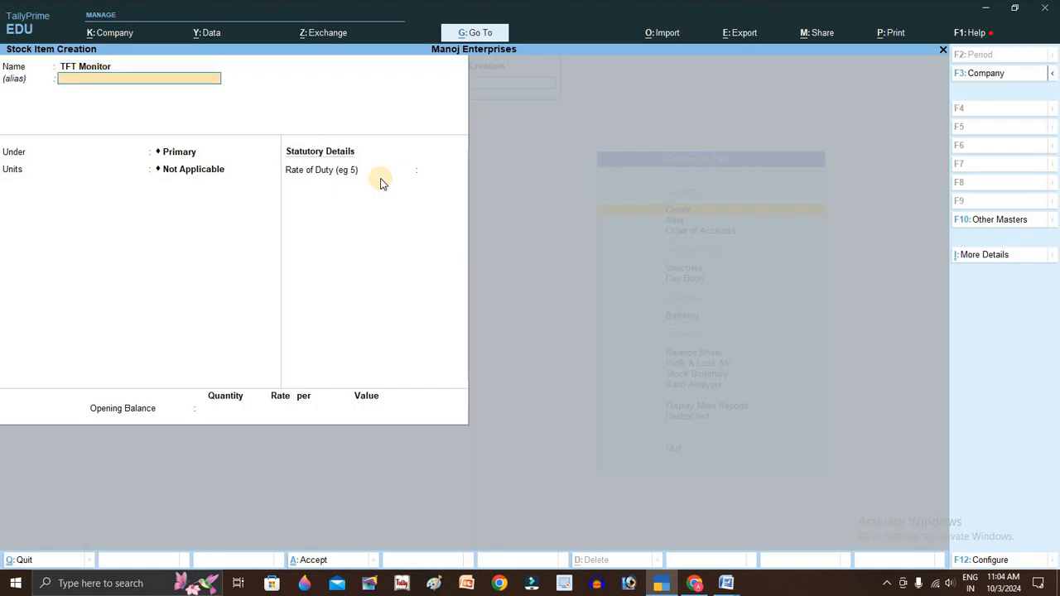
key("Return")
key("Down")
key("Return")
type("pc")
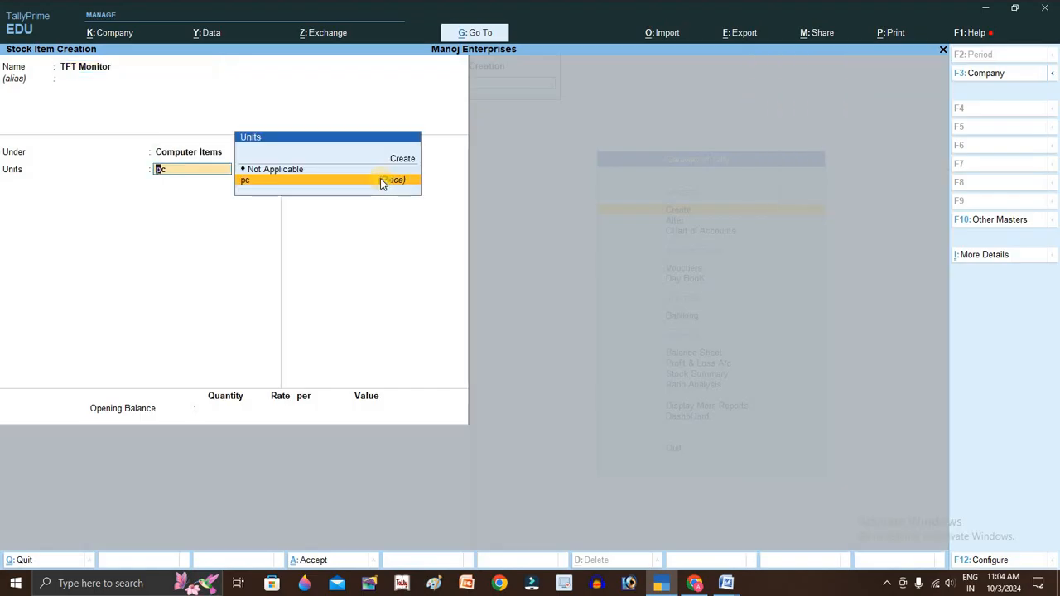
key("Return")
key("ctrl+a")
key("alt+Tab")
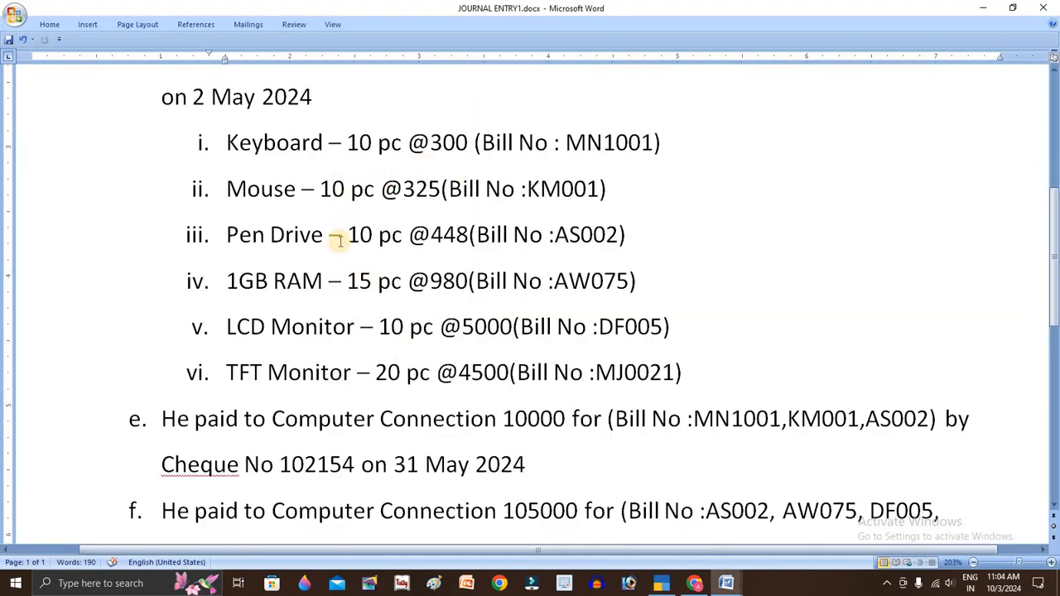
scroll(339, 244, "down", 3)
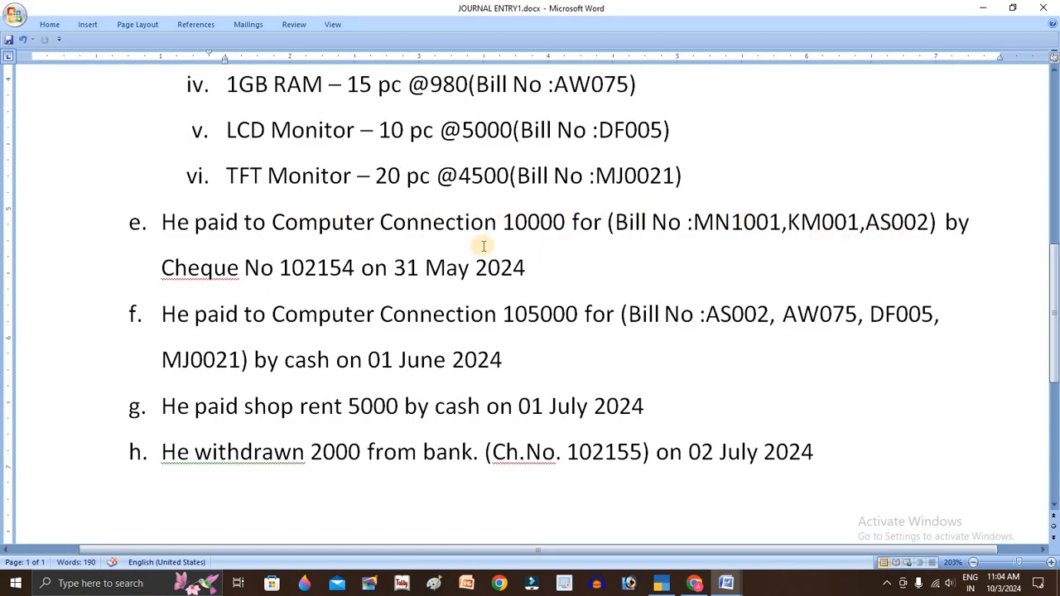
left_click(213, 266)
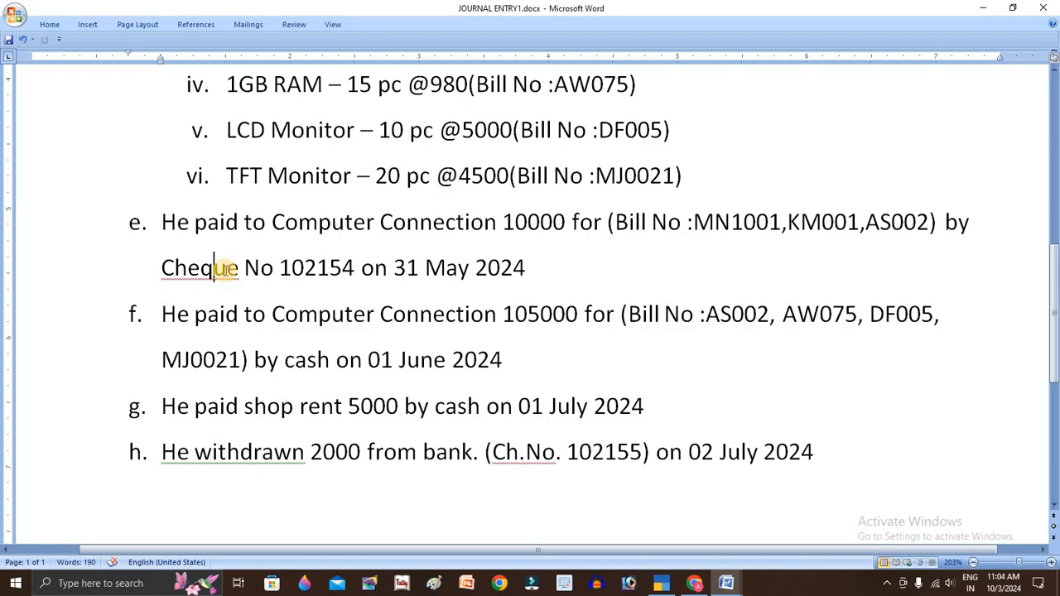
left_click_drag(162, 222, 528, 286)
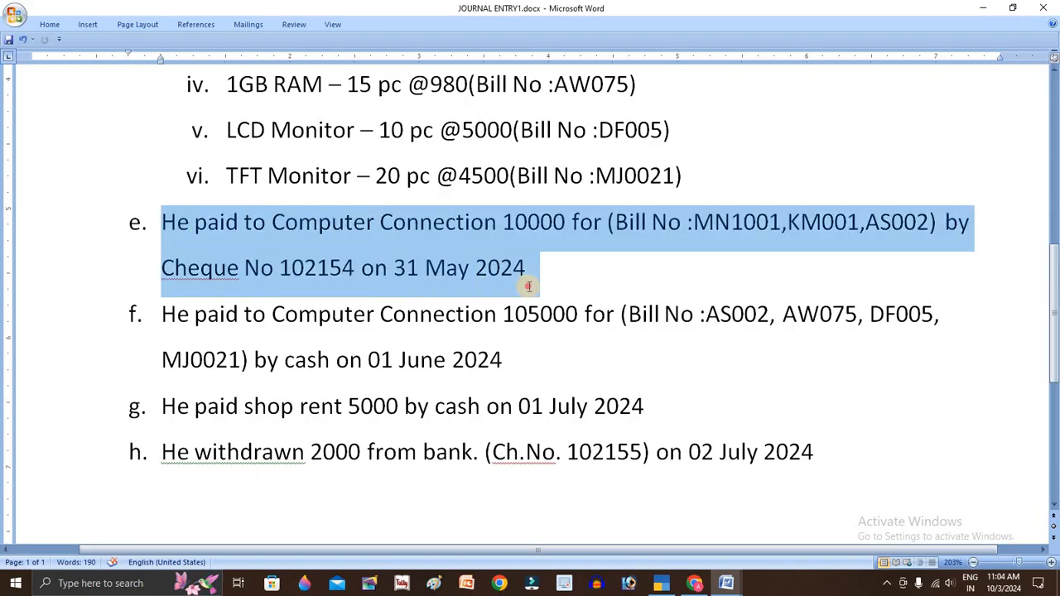
left_click(472, 314)
left_click_drag(272, 314, 497, 335)
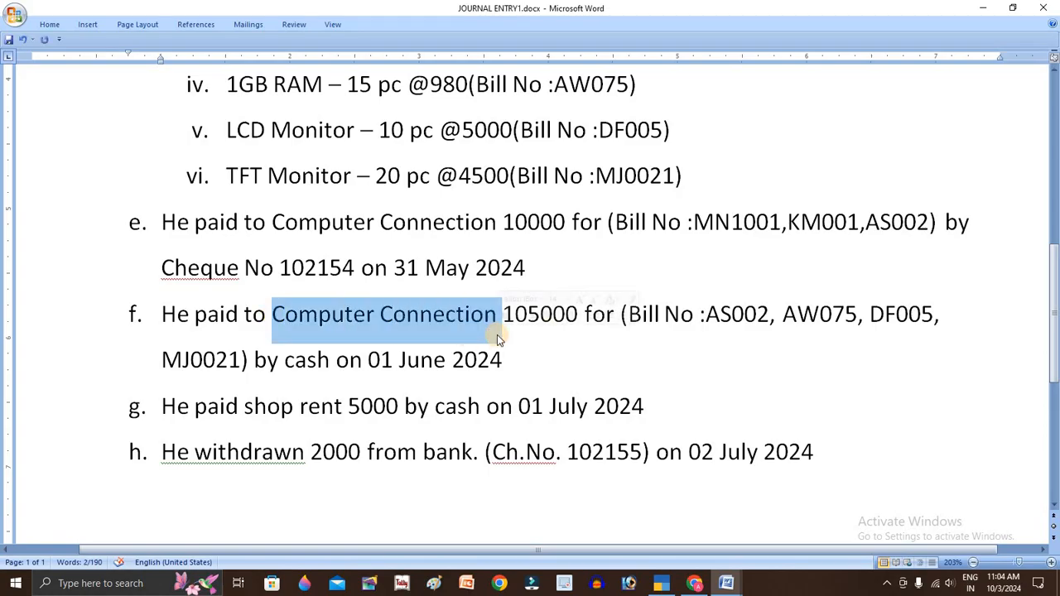
left_click_drag(284, 359, 329, 364)
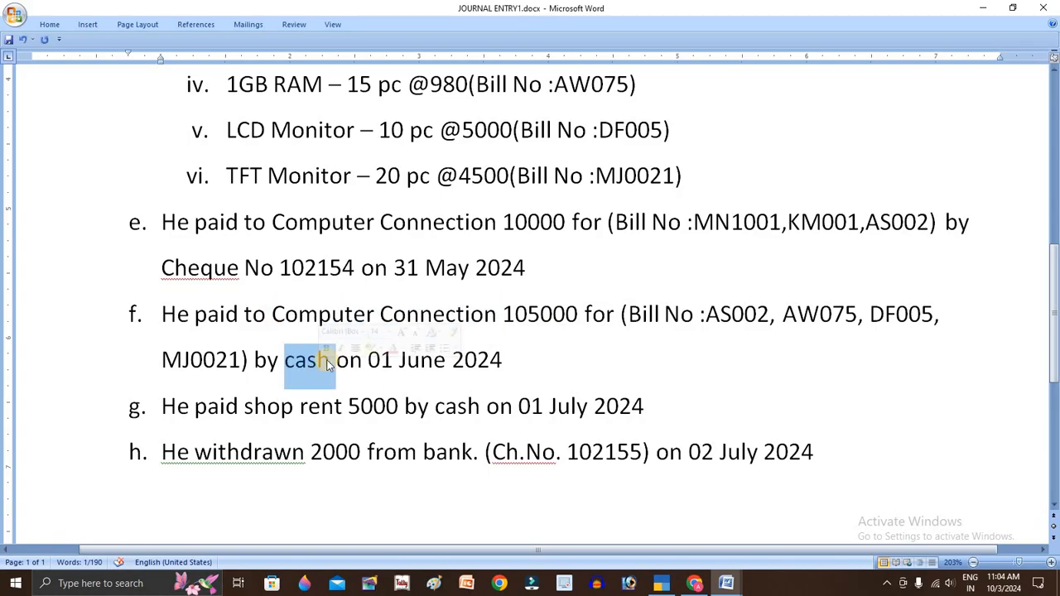
left_click(454, 318)
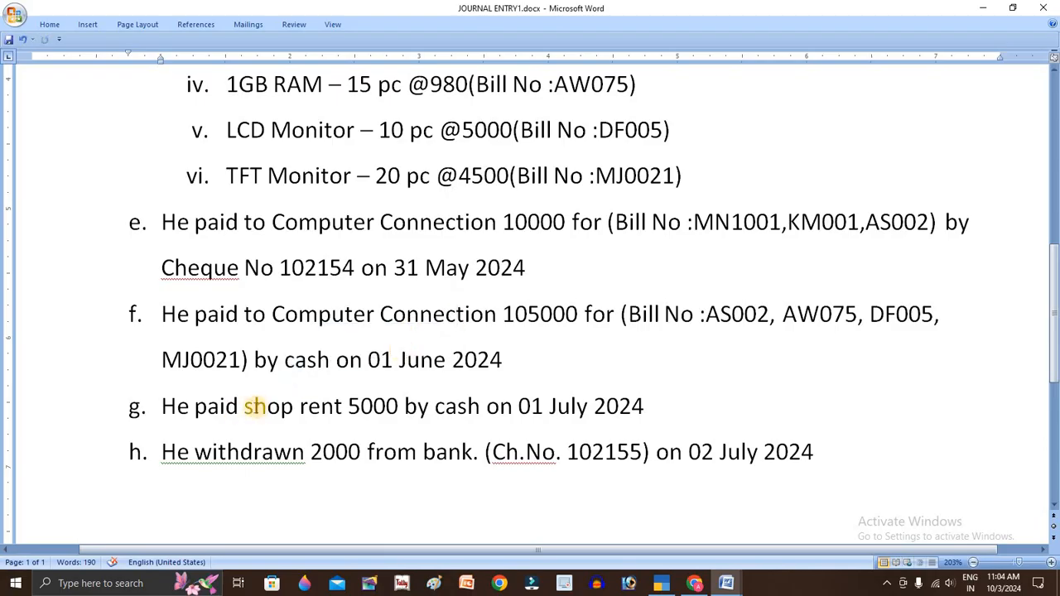
left_click_drag(245, 407, 306, 407)
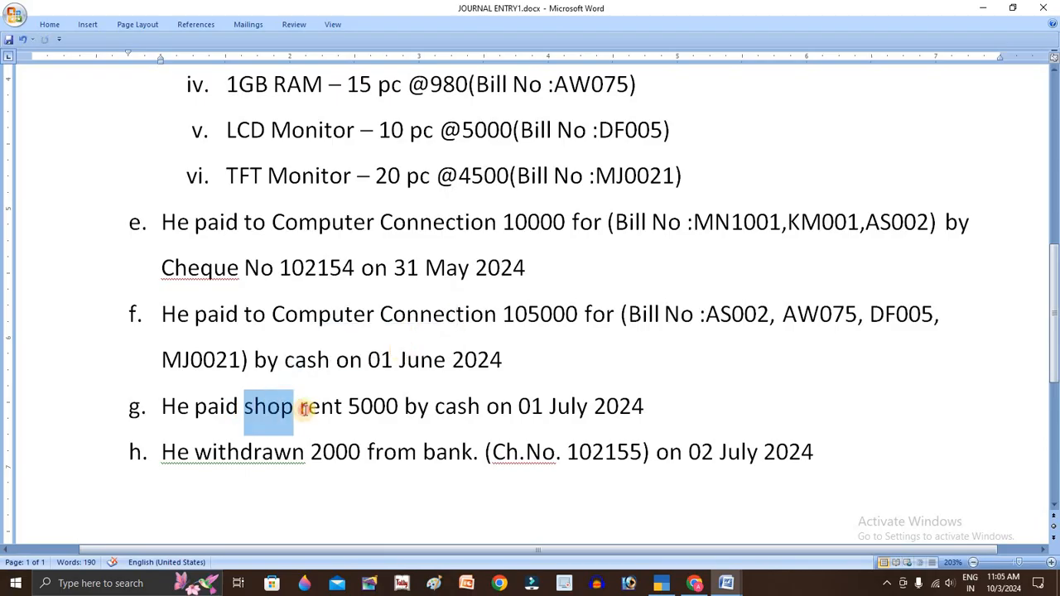
- Discard the Shop Rent a/c name mistakenly typed as a stock item and start a new ledger
key("alt+Tab")
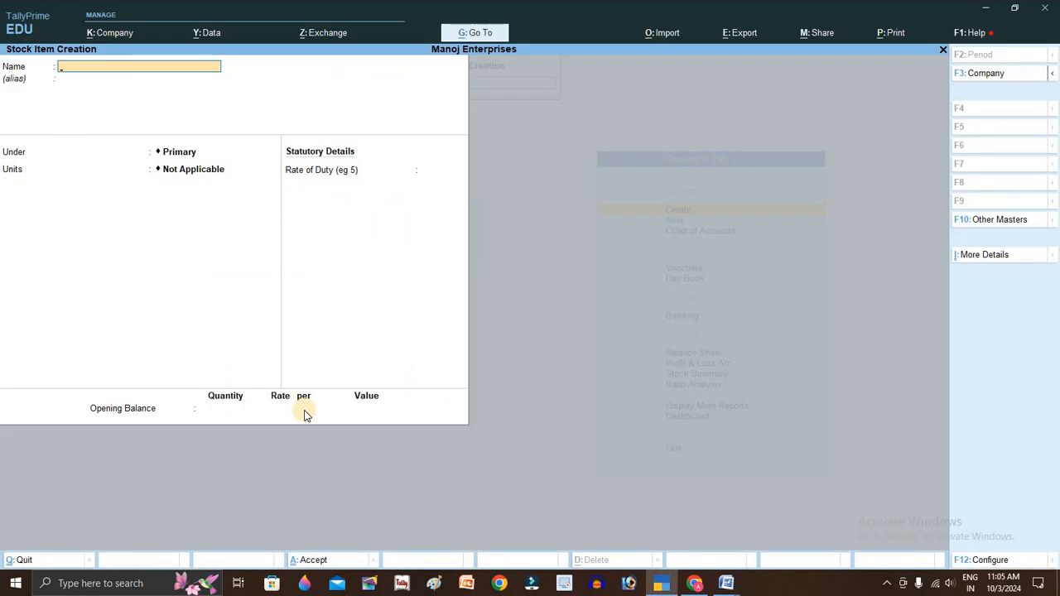
type("Shop Rent a/c")
key("Return")
key("BackSpace")
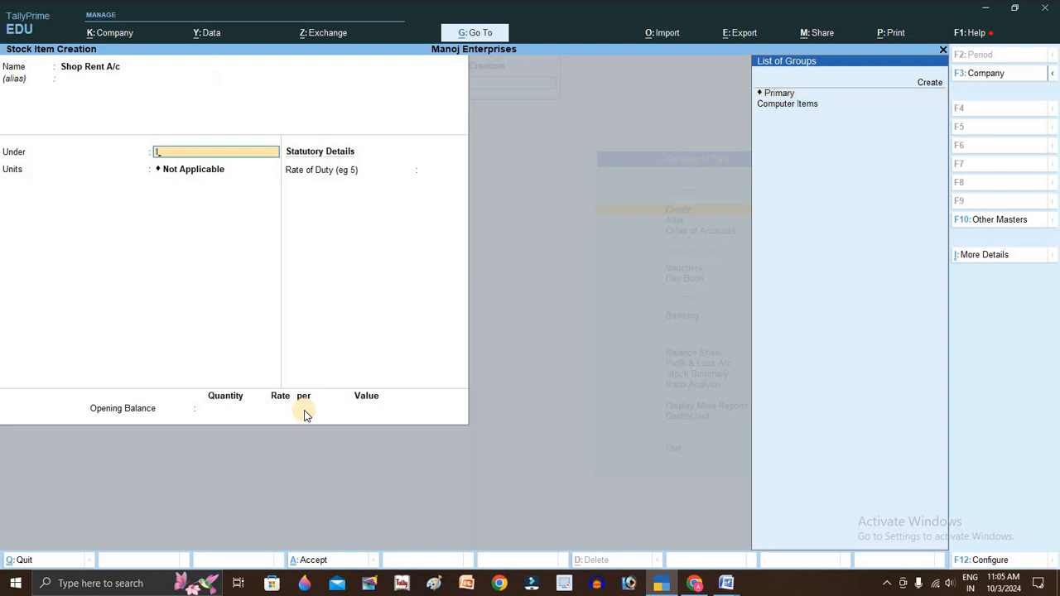
key("Escape")
key("Escape")
key("Return")
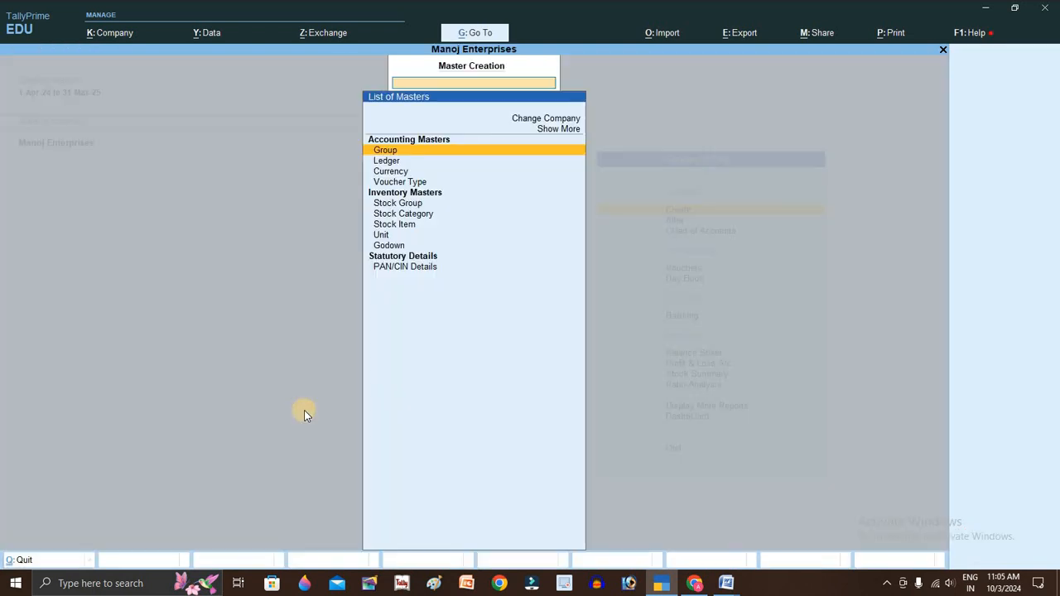
key("Down")
key("Return")
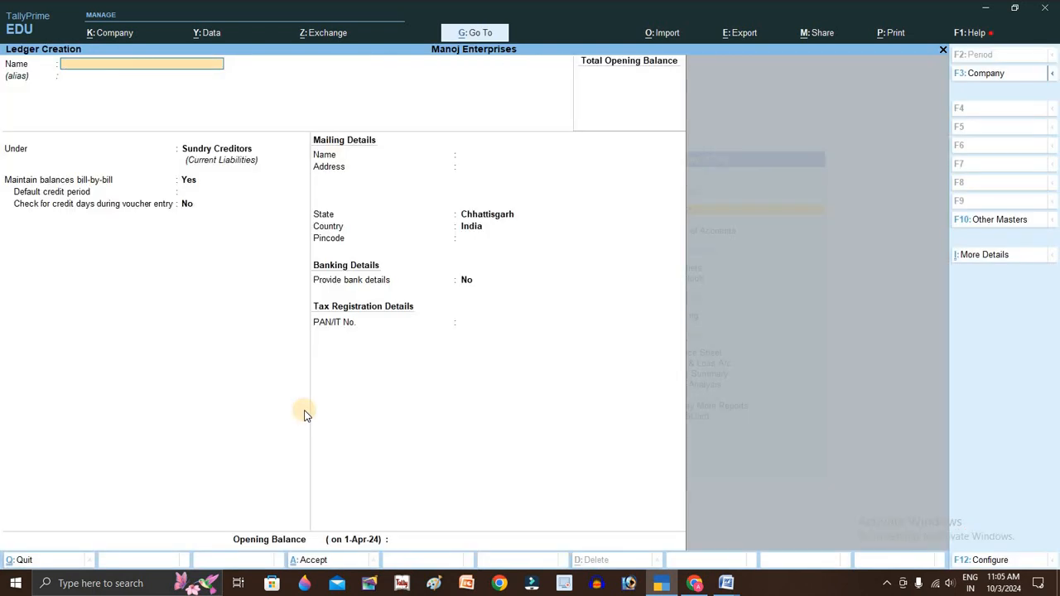
- Save the Shop Rent A/c ledger under Indirect Expenses
type("Shop Rent a/c")
key("Return")
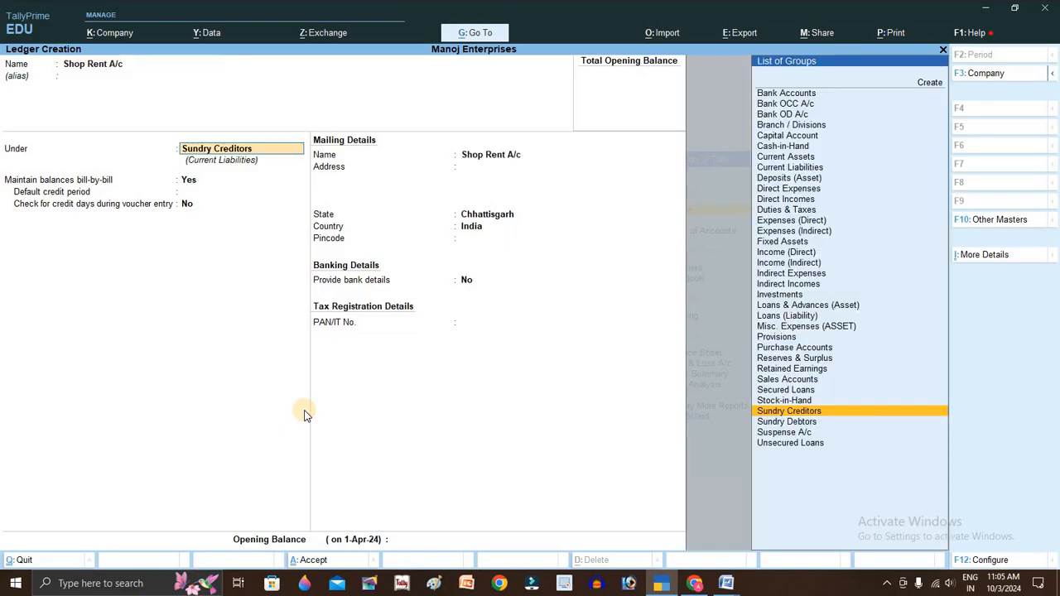
type("In")
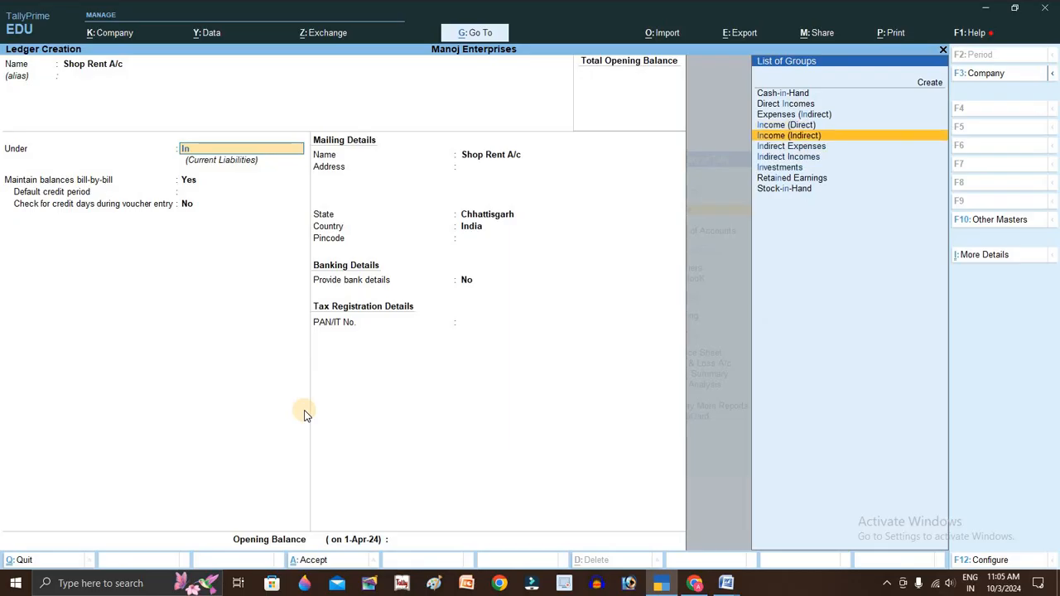
key("Return")
key("ctrl+a")
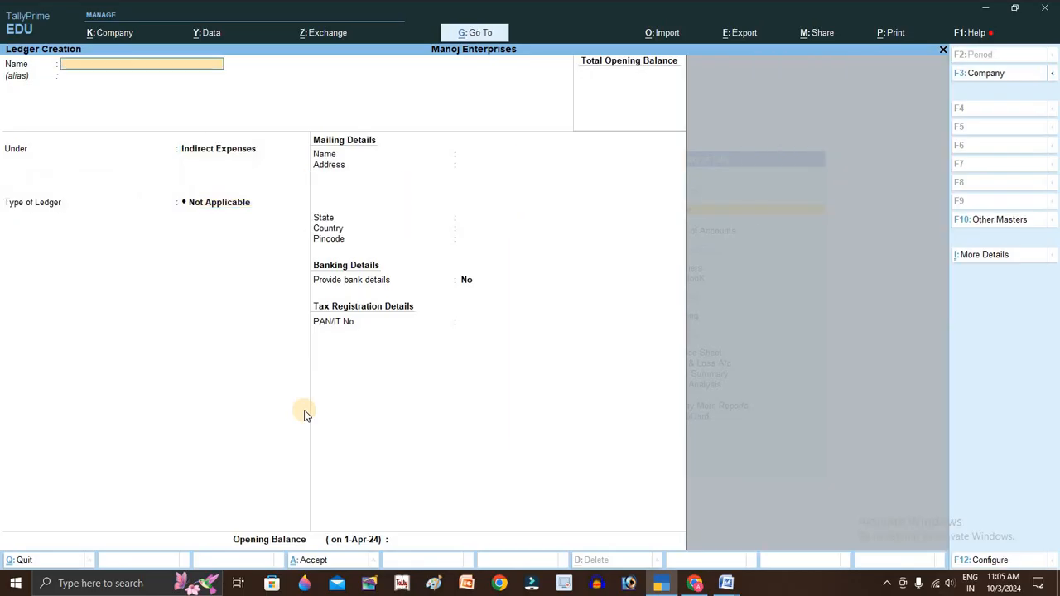
key("alt+Tab")
left_click(292, 453)
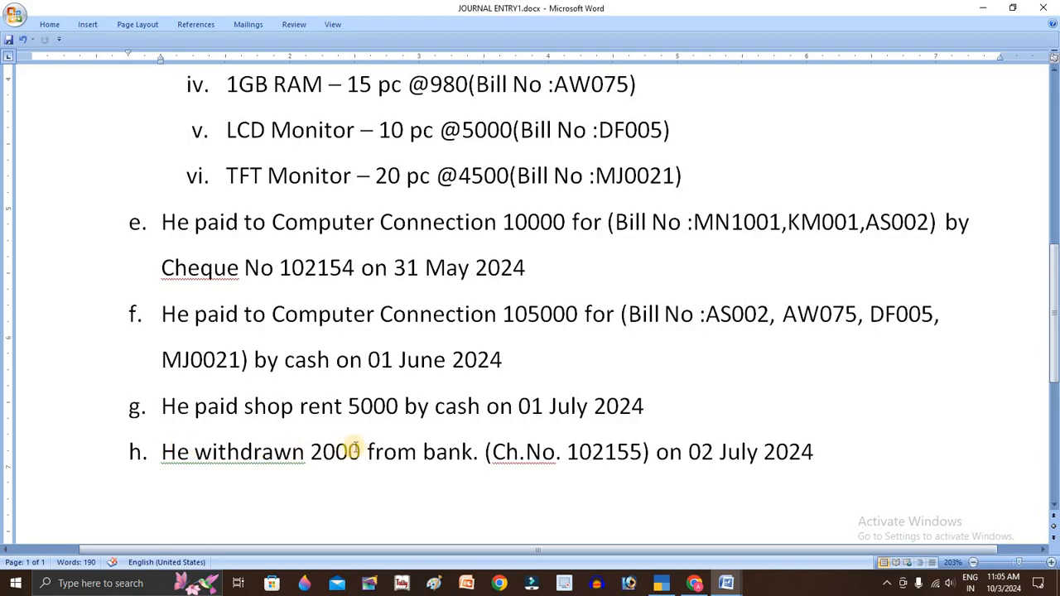
left_click(335, 452)
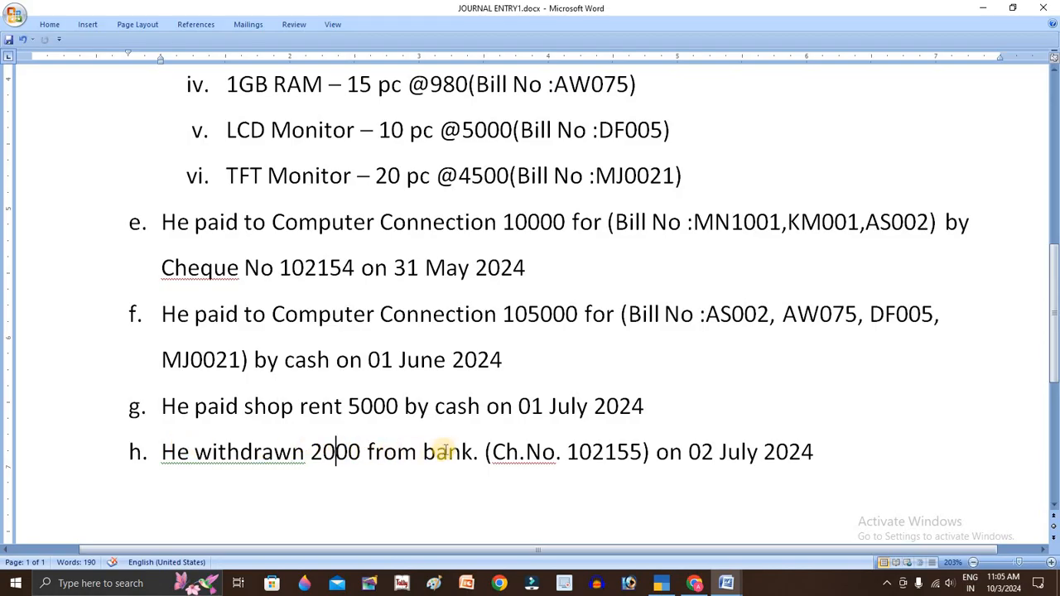
left_click(445, 451)
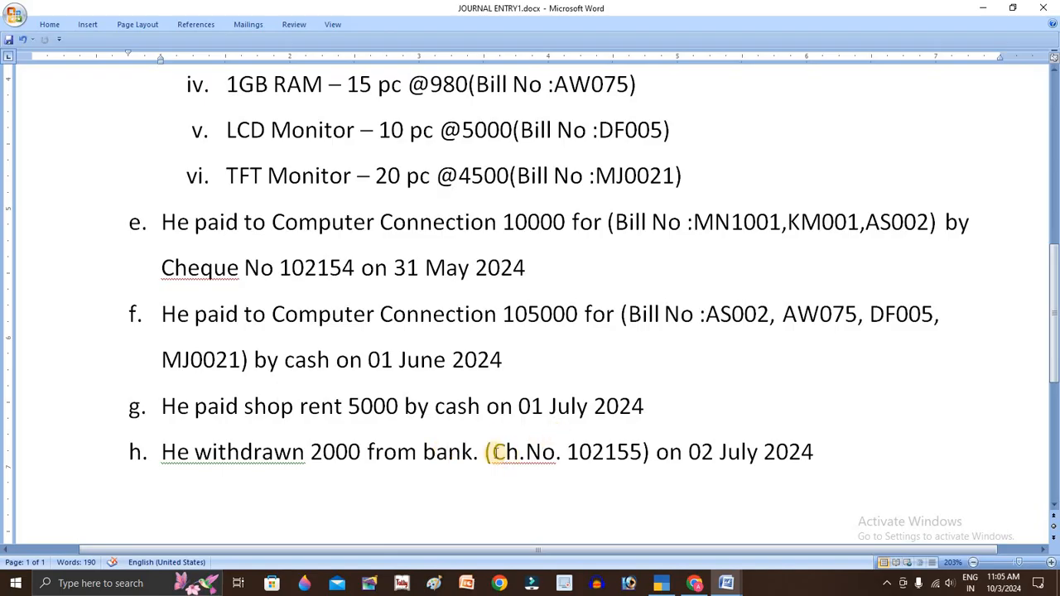
left_click(493, 451)
left_click_drag(493, 452, 648, 451)
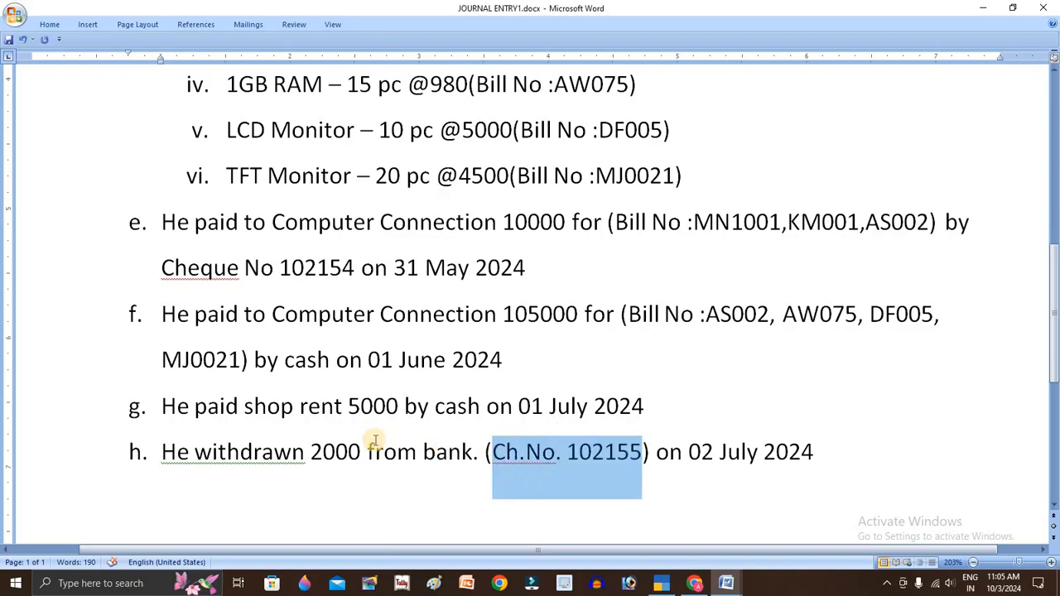
left_click(261, 451)
double_click(261, 451)
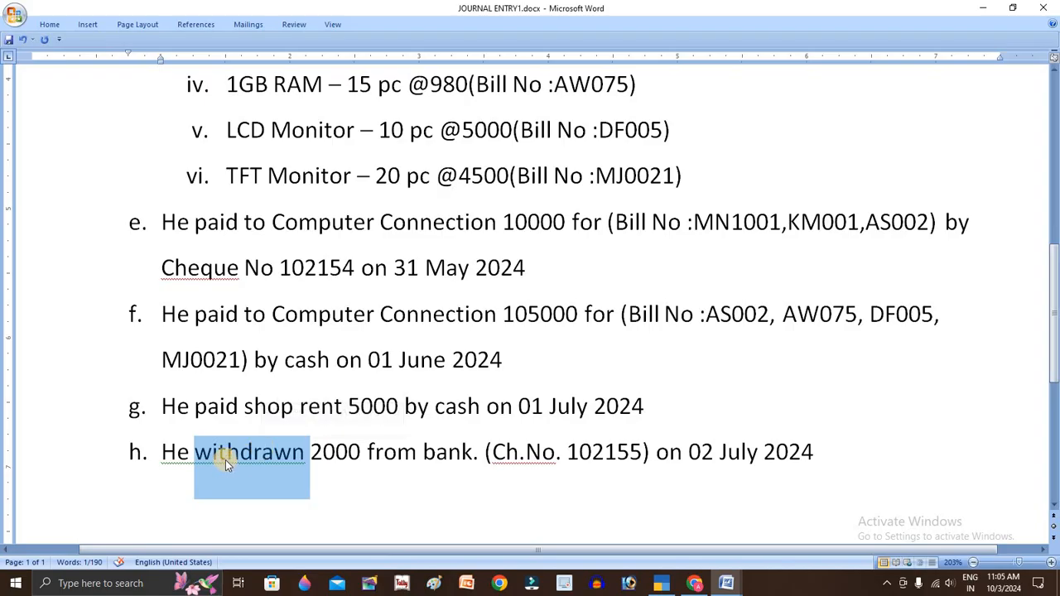
left_click(225, 454)
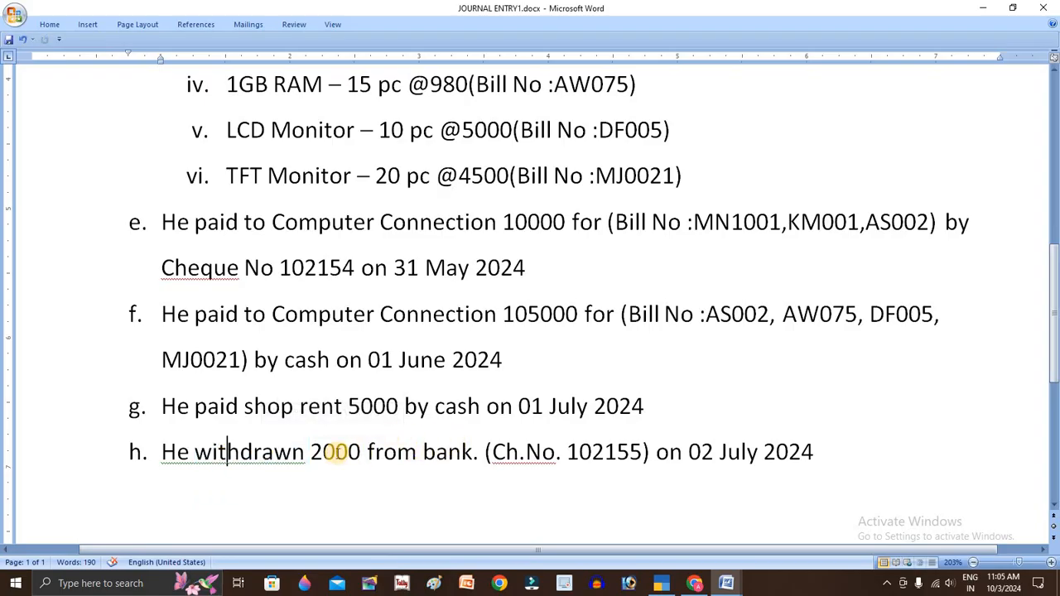
left_click(335, 452)
double_click(337, 452)
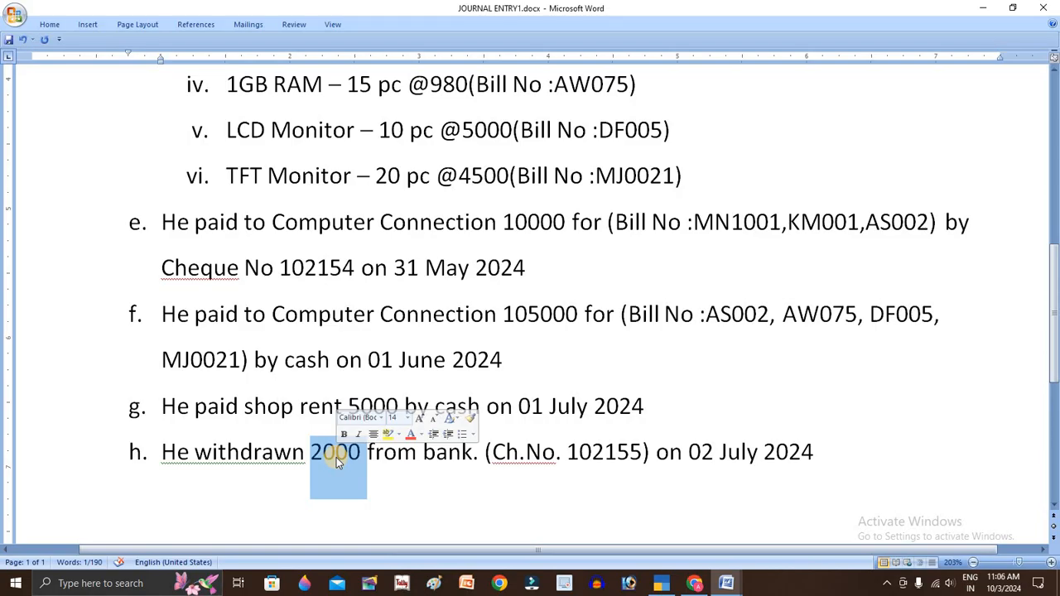
- Review all ledgers as a flat numbered list in the Chart of Accounts
key("alt+Tab")
key("Escape")
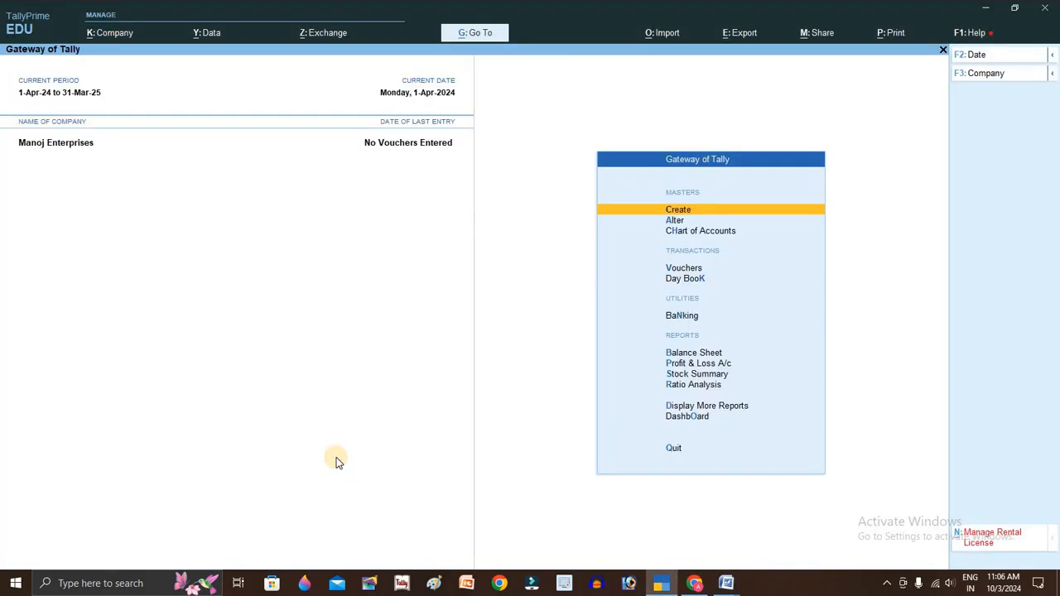
key("Down")
key("Down")
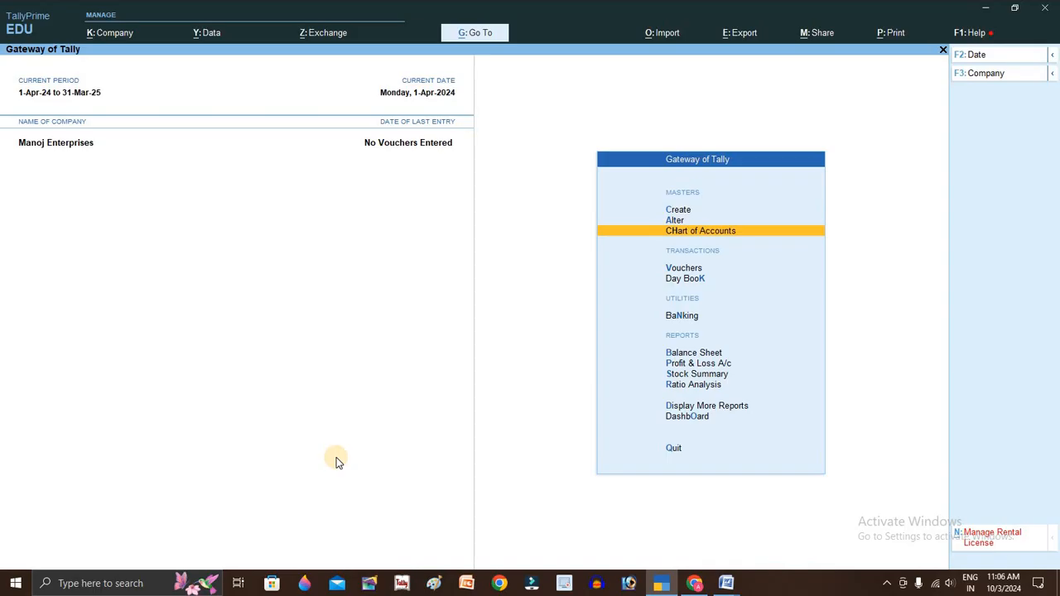
key("Return")
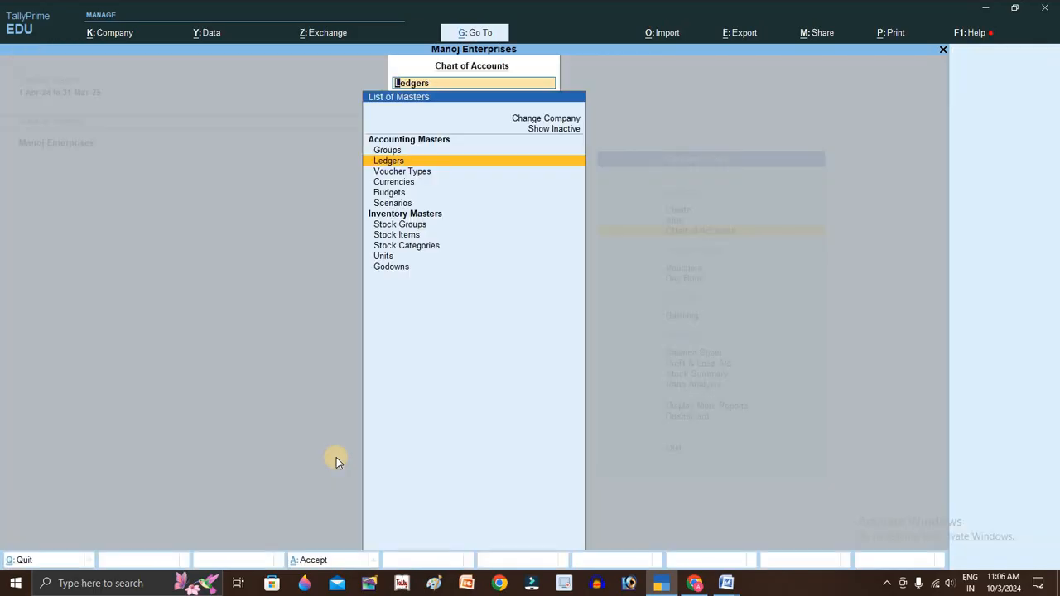
key("Return")
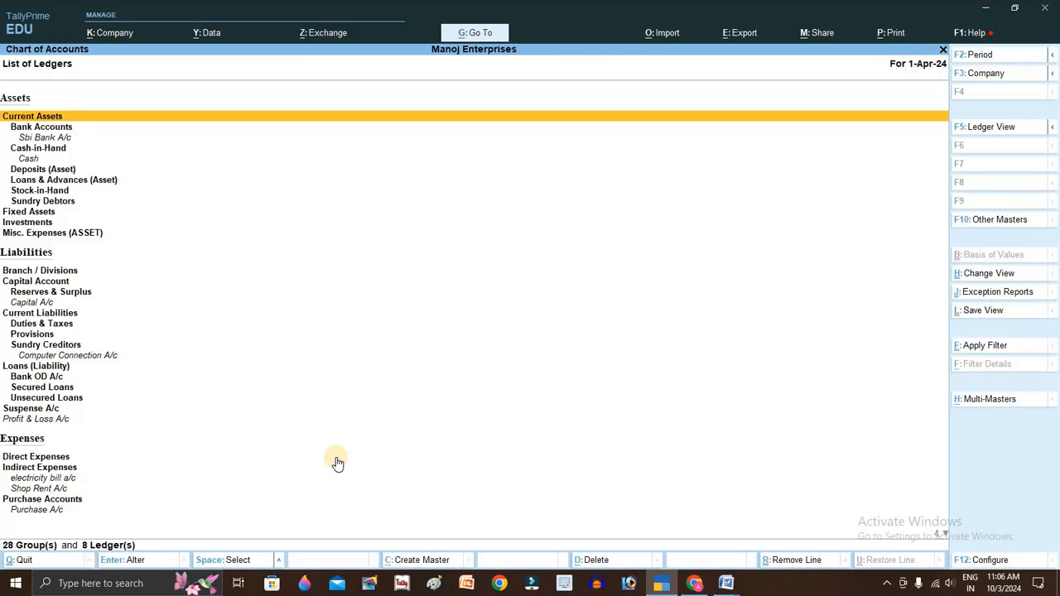
key("F5")
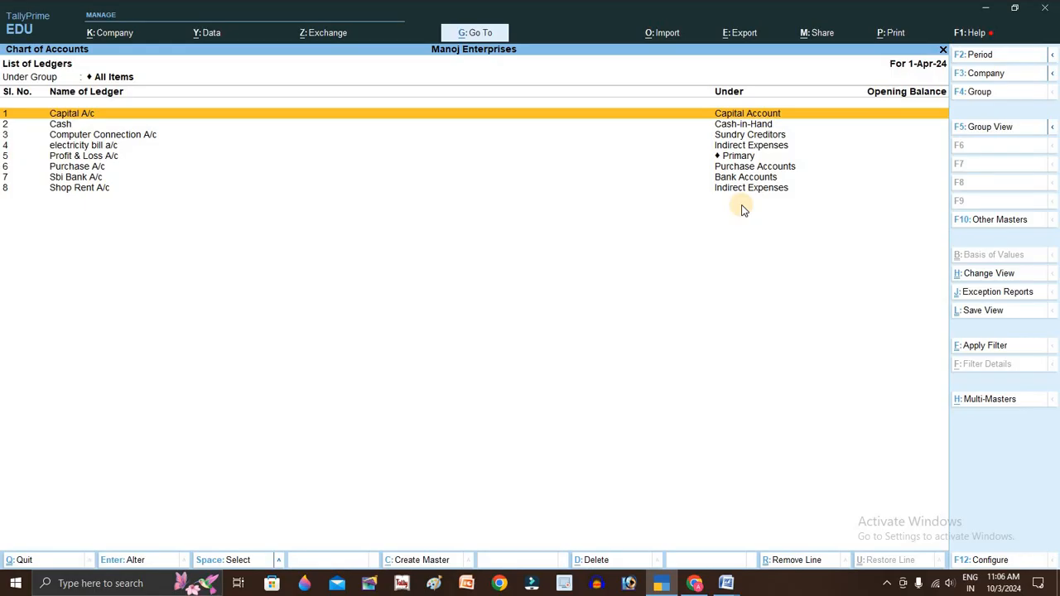
- Close the ledger list and go to voucher entry
key("Escape")
key("Escape")
key("Escape")
key("Escape")
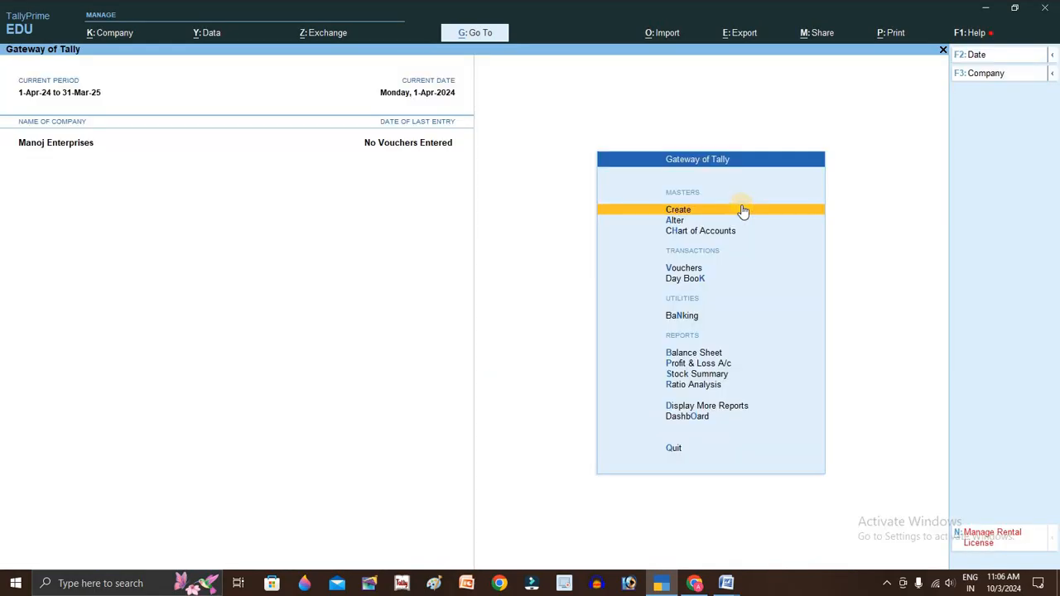
key("Down")
key("Down")
key("Down")
key("Return")
key("alt+Tab")
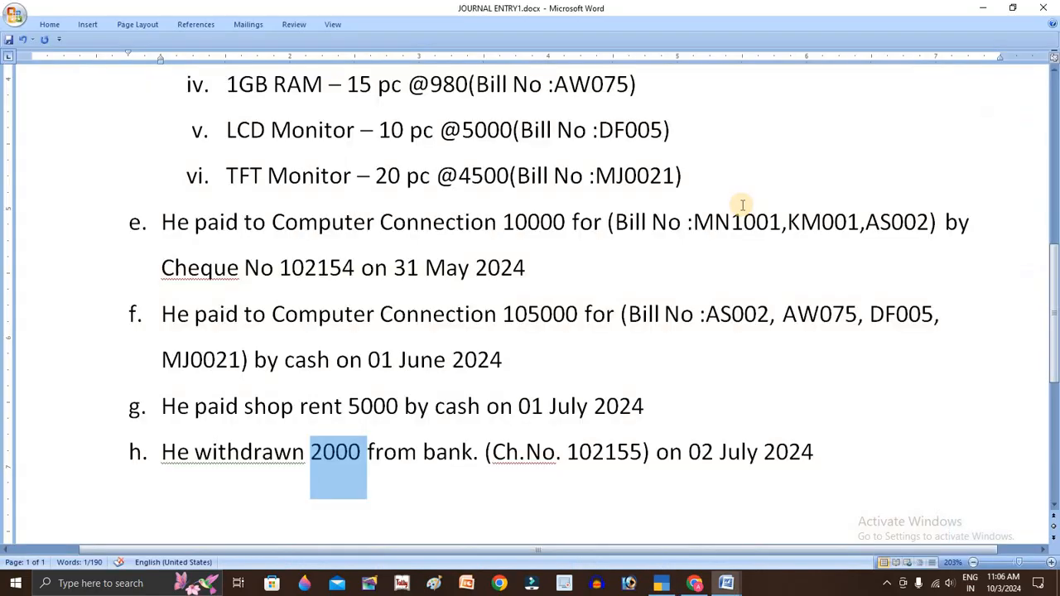
- Check entry a's 600000 capital and start Receipt voucher ref 1 dated 1-Apr-24
scroll(293, 442, "up", 5)
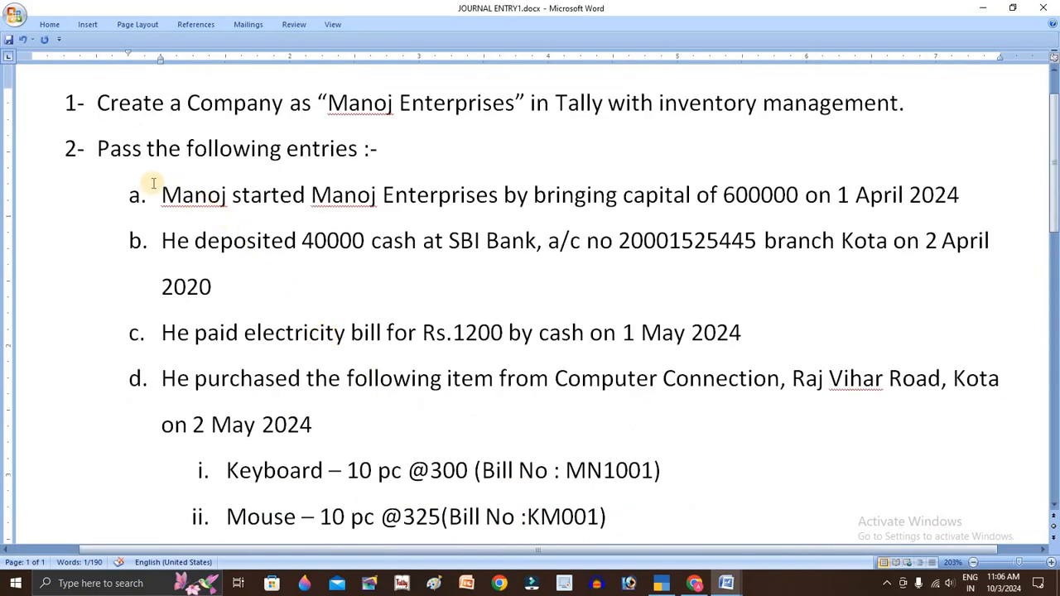
double_click(754, 195)
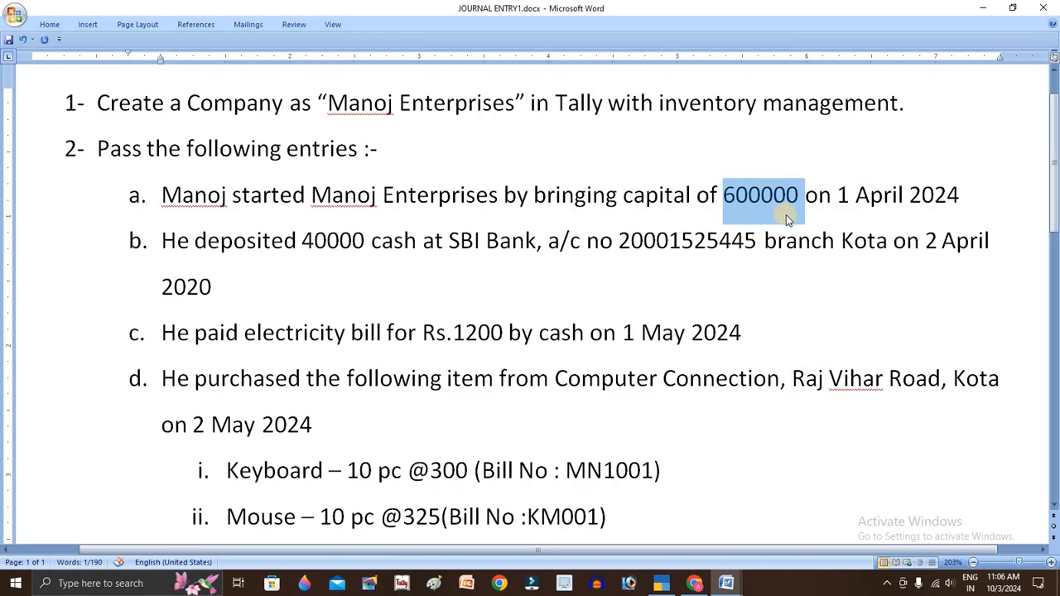
key("alt+Tab")
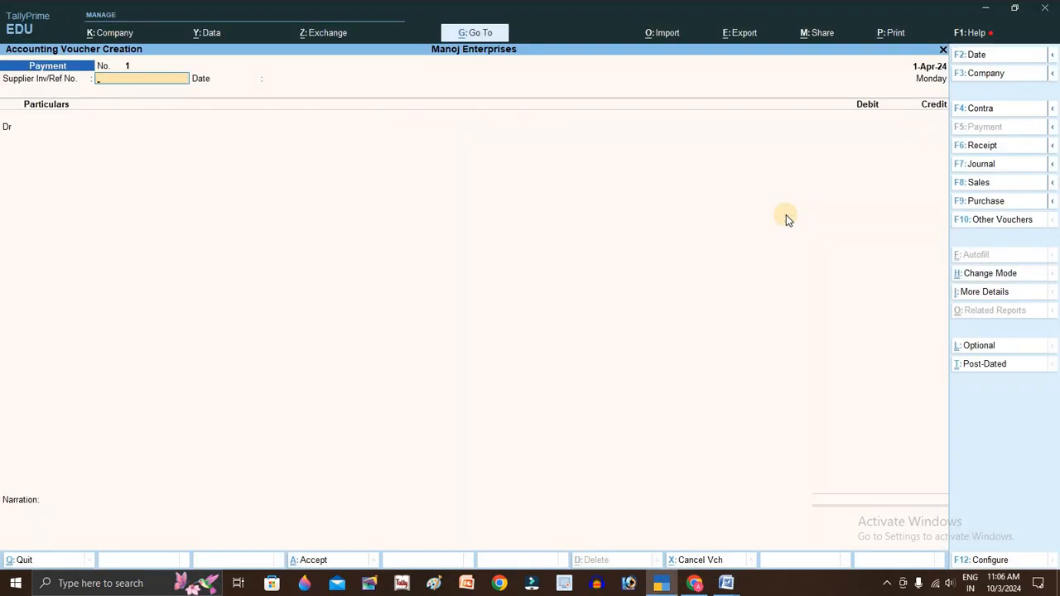
key("F6")
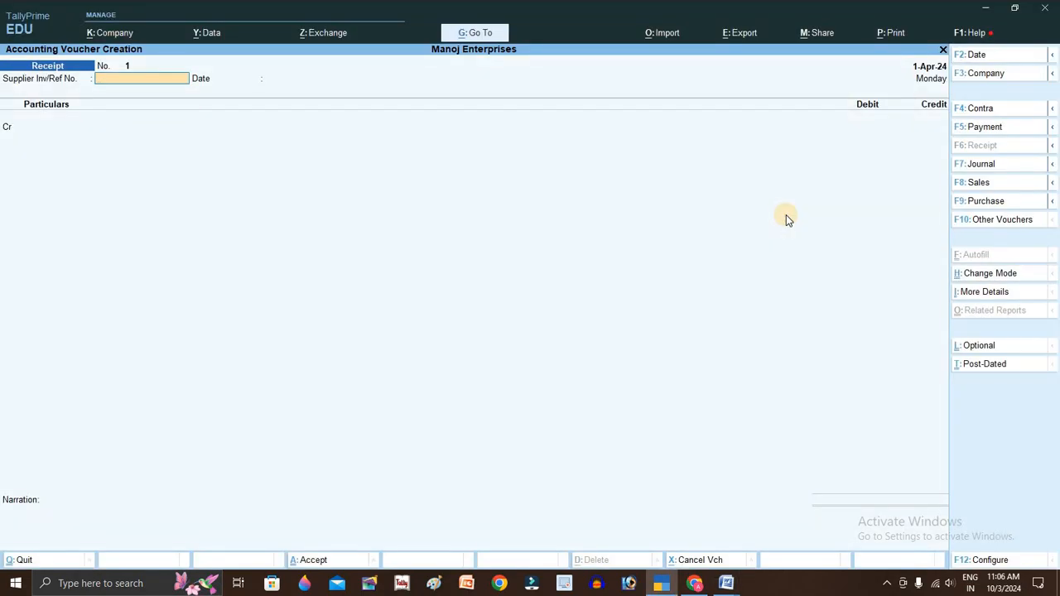
type("1")
key("Return")
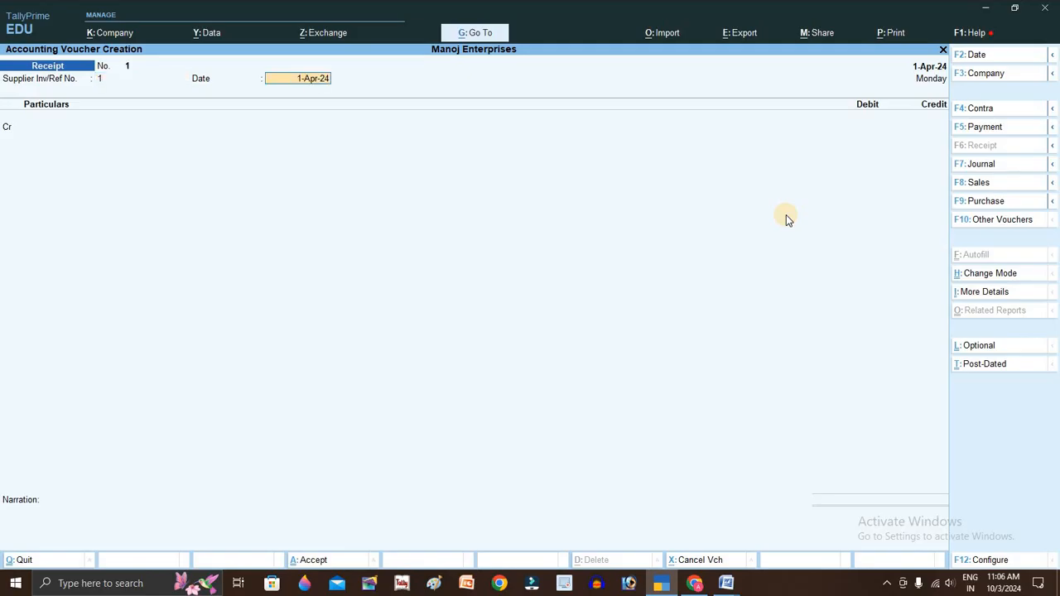
key("Return")
key("Return")
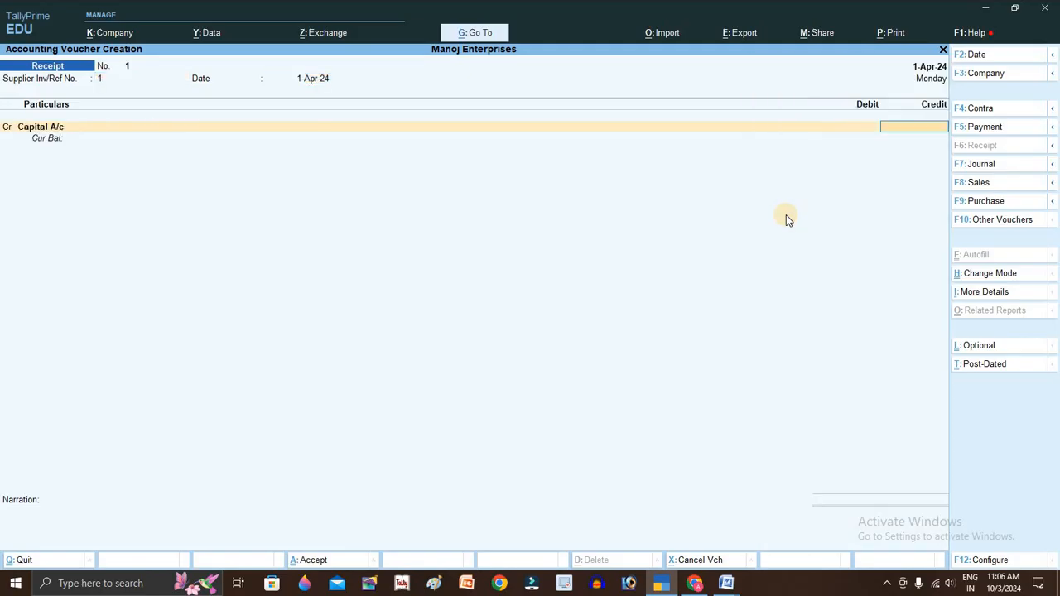
- Credit Capital A/c 6,00,000 and debit Cash for the same amount
type("600")
type("000")
key("Return")
type("C")
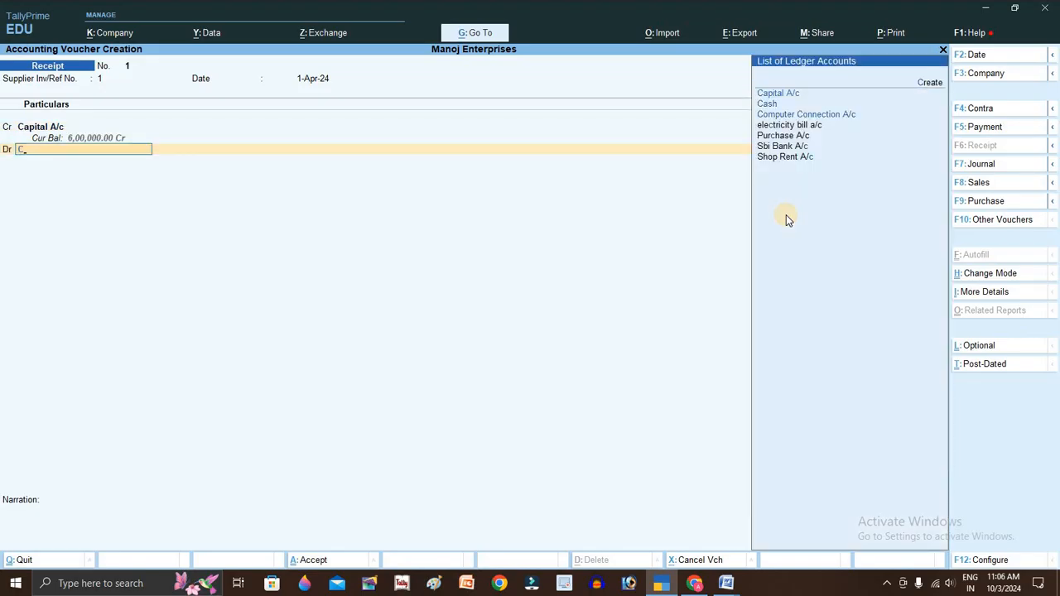
type("a")
key("Down")
key("Return")
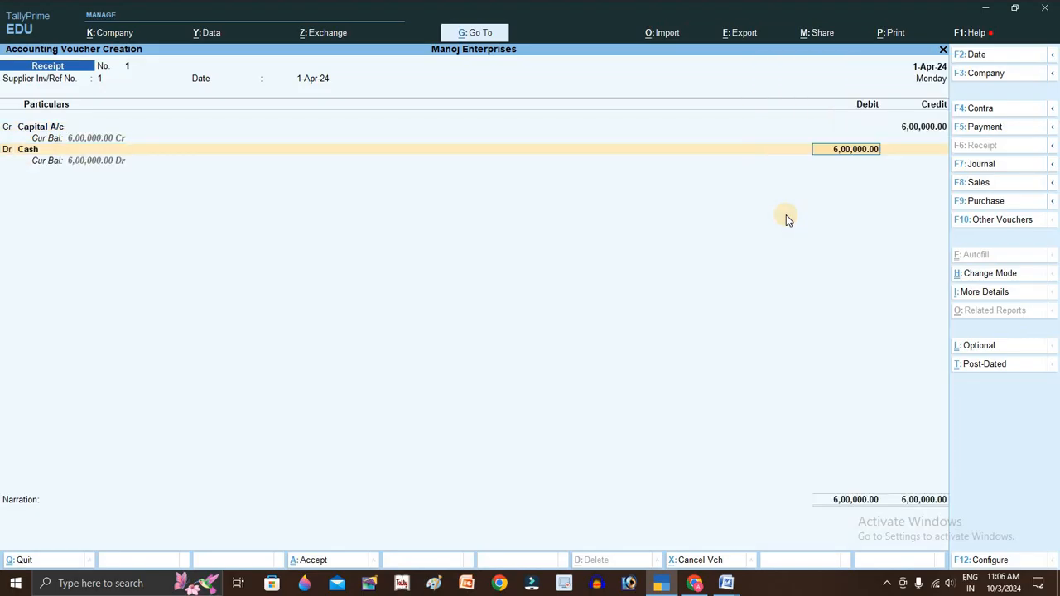
key("Return")
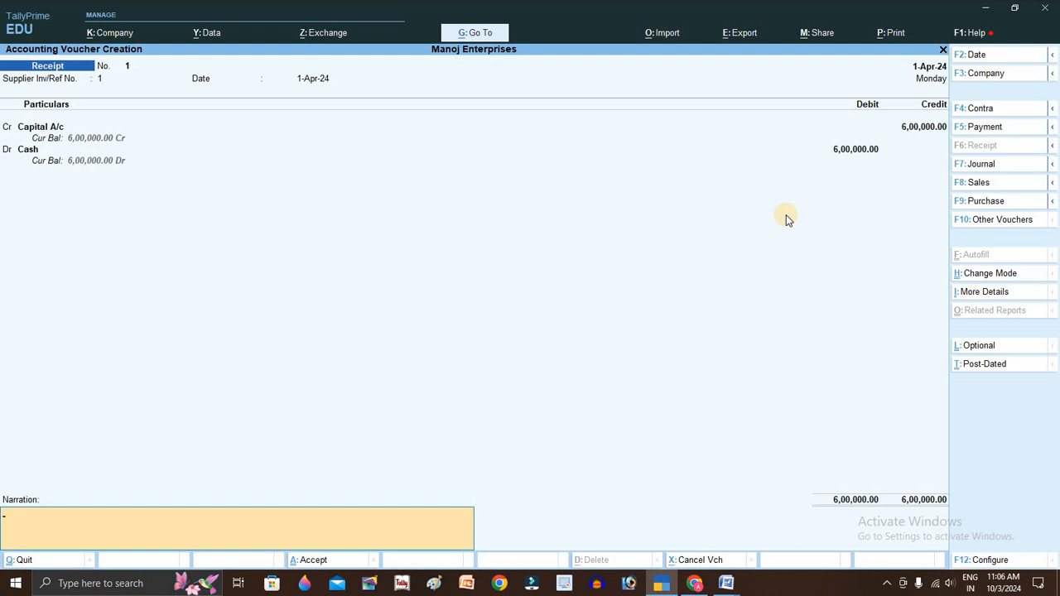
- Add the narration 'being business started' and save the voucher
type("being bu")
key("BackSpace")
key("BackSpace")
key("BackSpace")
key("BackSpace")
key("BackSpace")
type("ness started")
key("Return")
key("Return")
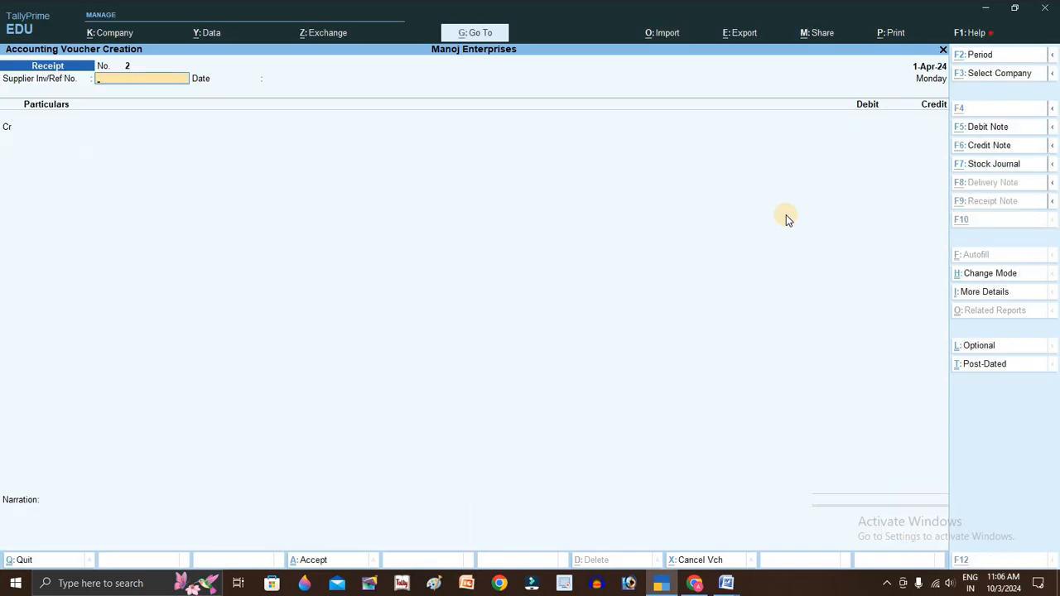
- Change the voucher date to 2-Apr-24 after checking entry b's date
key("alt+Tab")
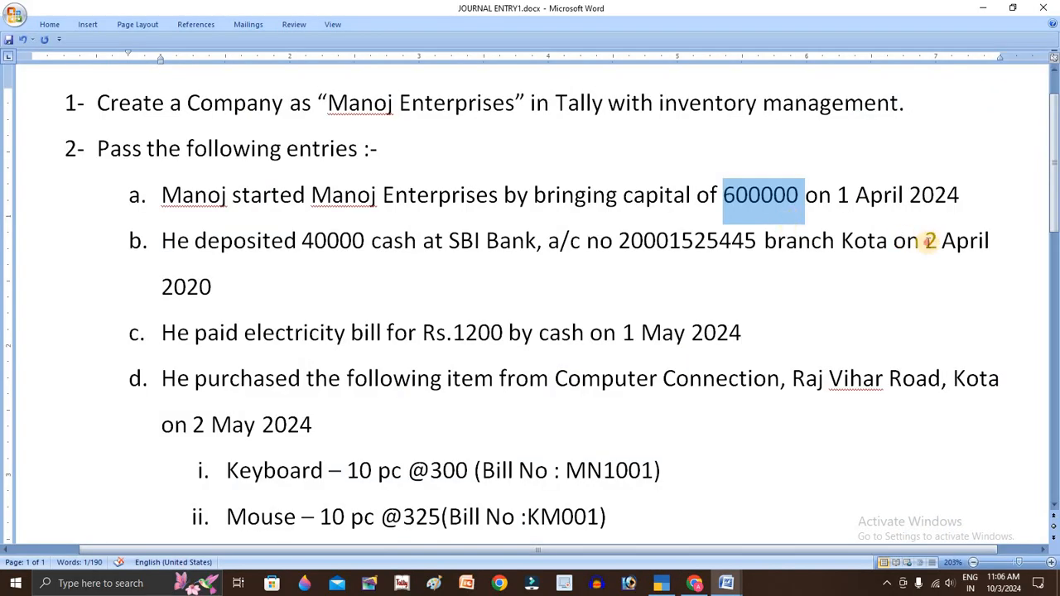
left_click(930, 247)
key("alt+Tab")
key("F2")
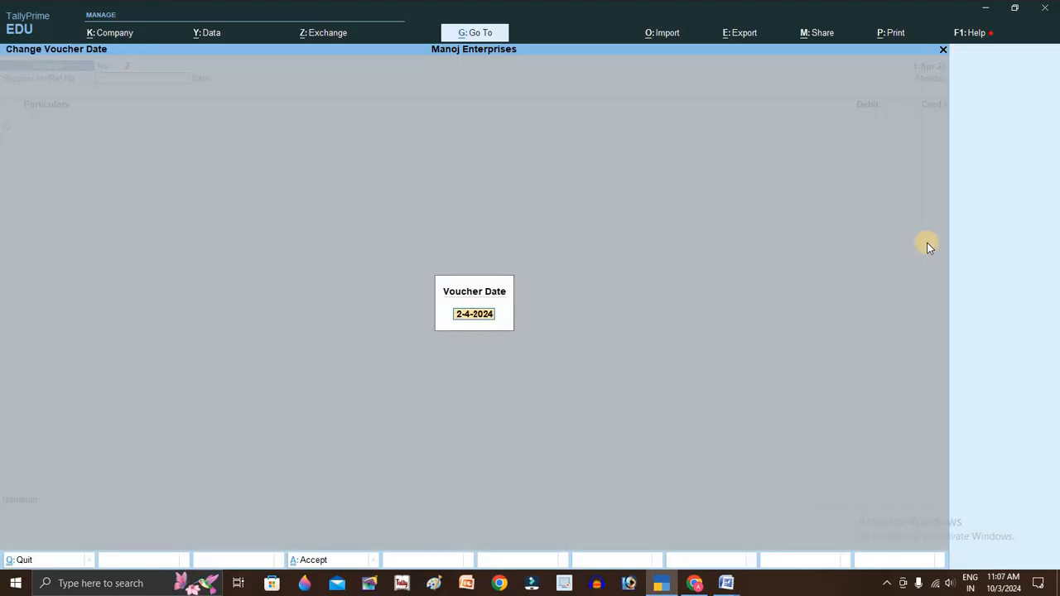
key("Return")
- Correct entry b's year from 2020 to 2024 in the Word sheet and select the 40000 amount
key("alt+Tab")
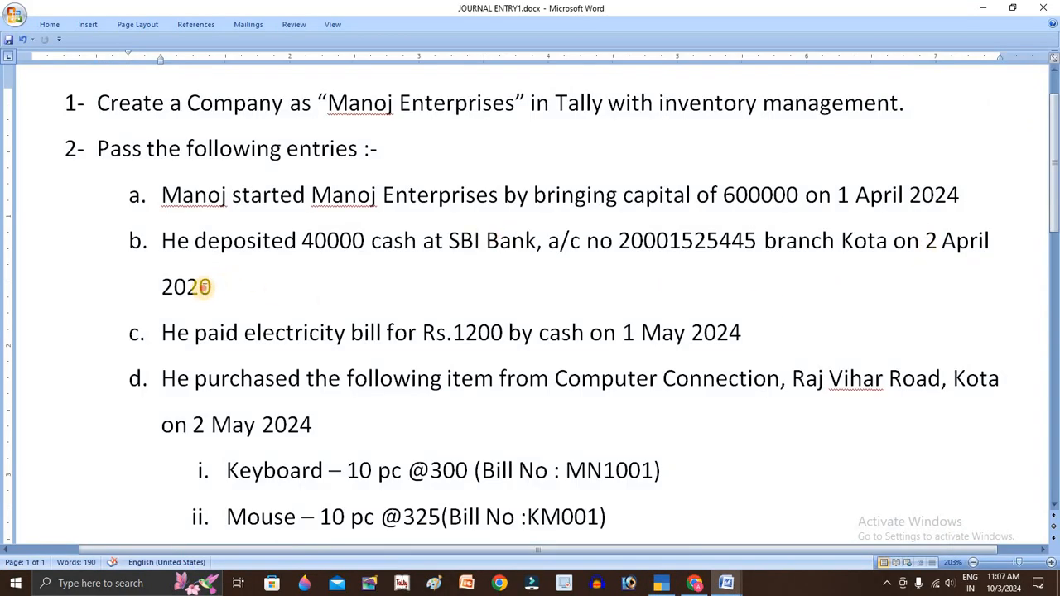
left_click_drag(214, 284, 201, 284)
type("4")
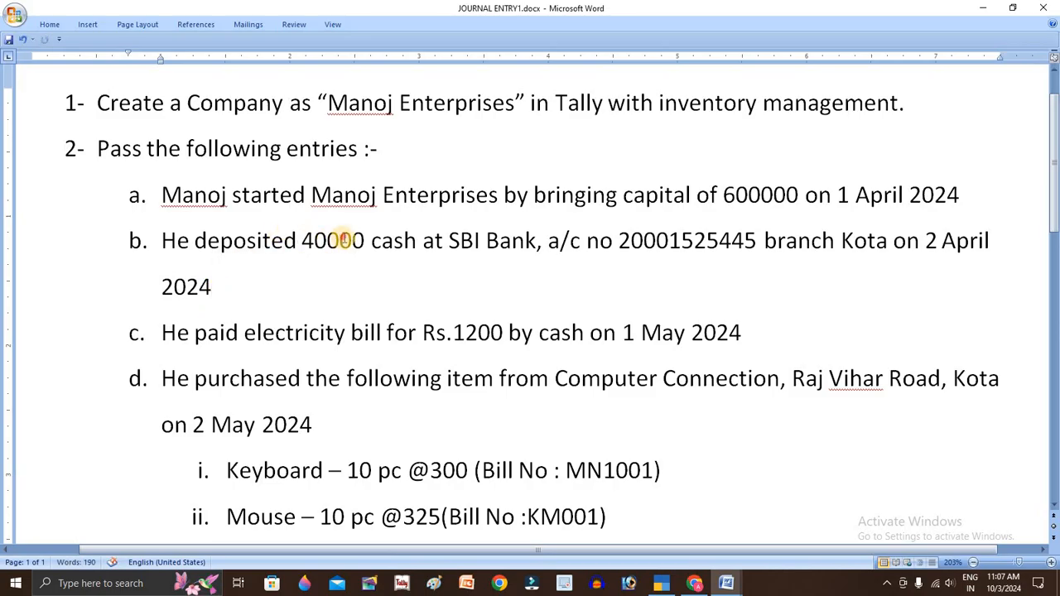
triple_click(337, 241)
double_click(337, 241)
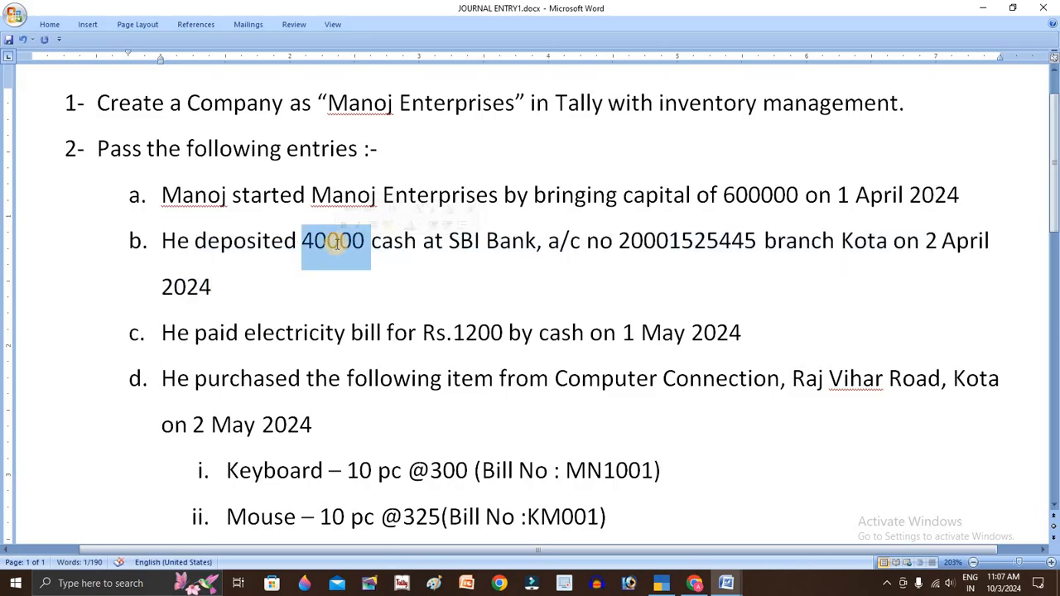
key("alt+Tab")
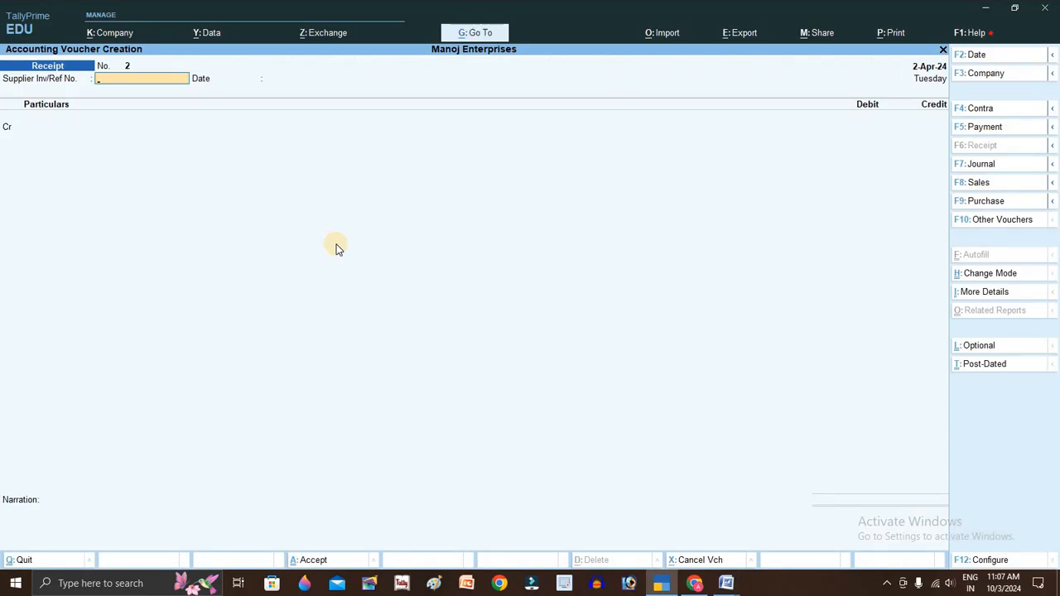
- Enter a Contra crediting Cash 40,000 and debiting Sbi Bank A/c 40,000
key("F4")
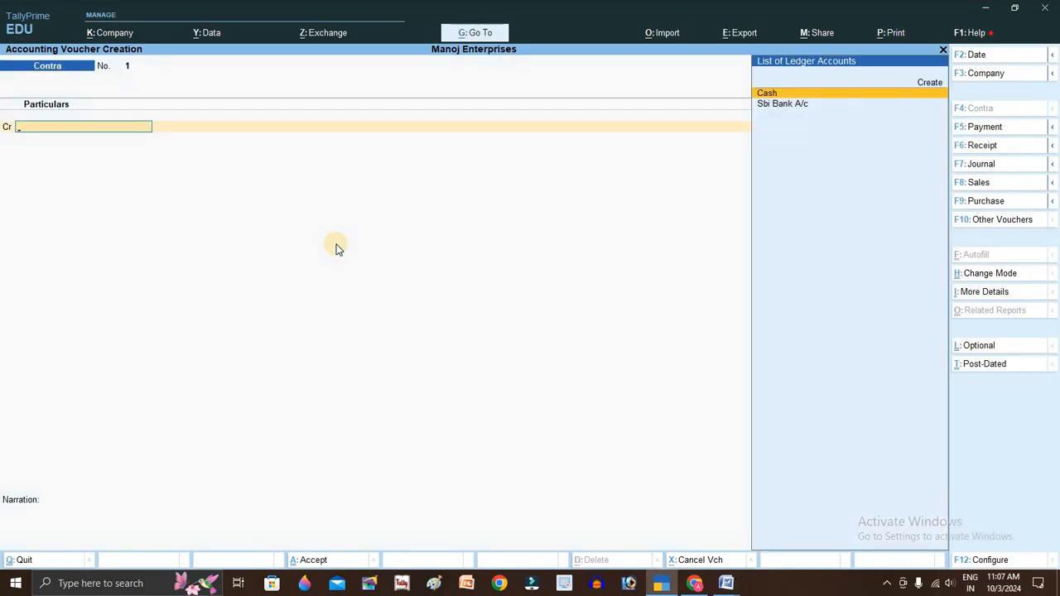
key("Return")
type("40000")
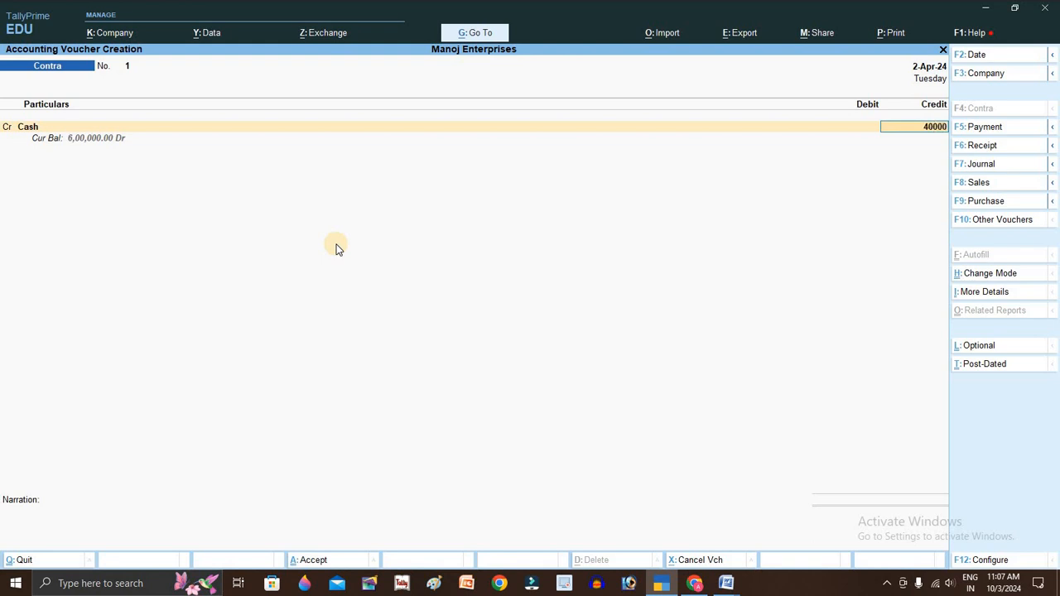
key("Return")
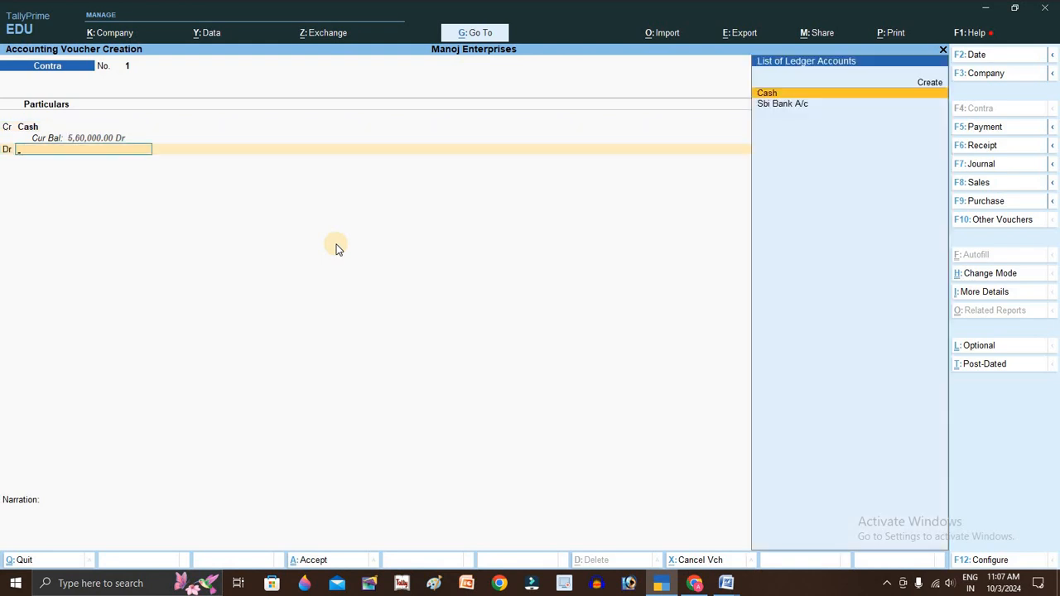
key("Down")
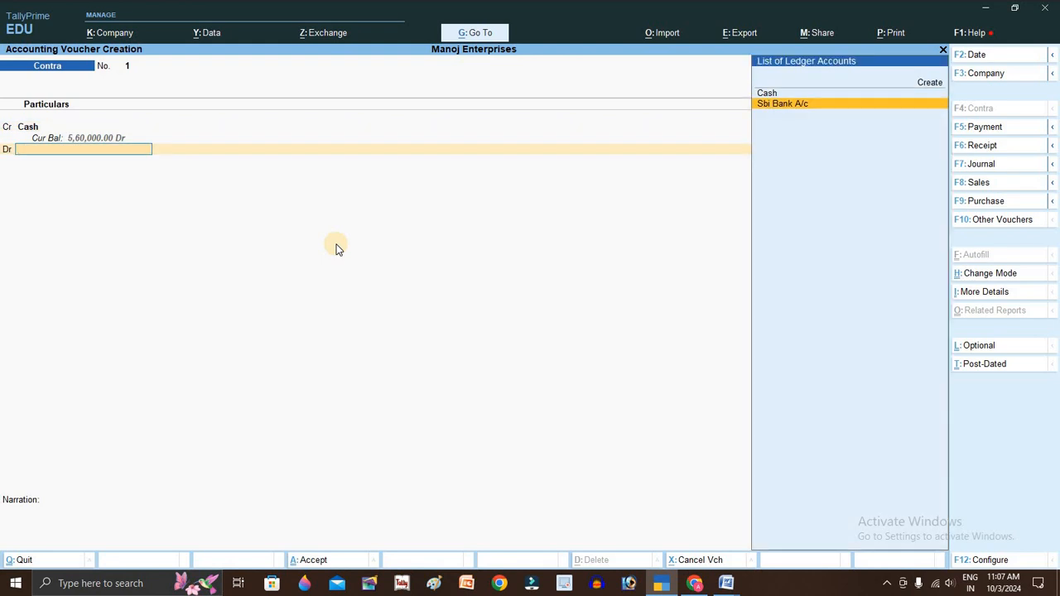
key("Return")
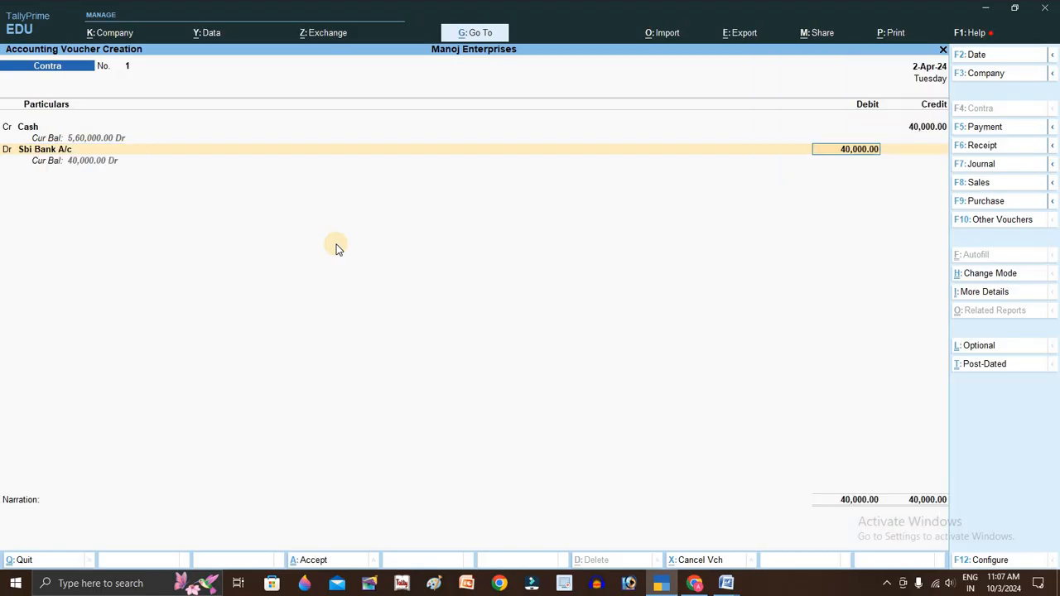
key("Return")
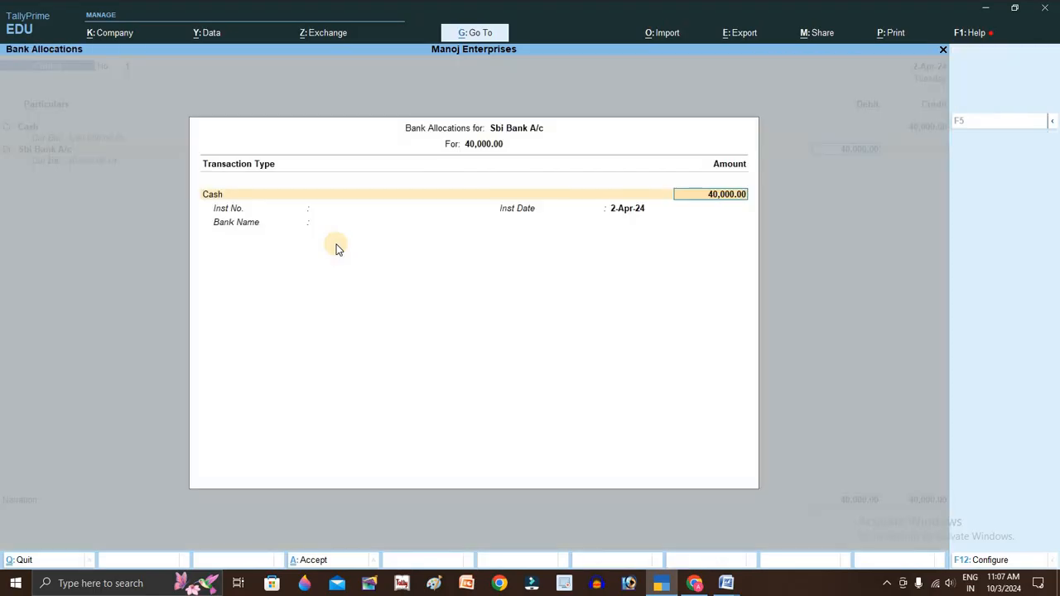
key("Return")
- Record the cash denomination as 20 notes of 2000
key("alt+Tab")
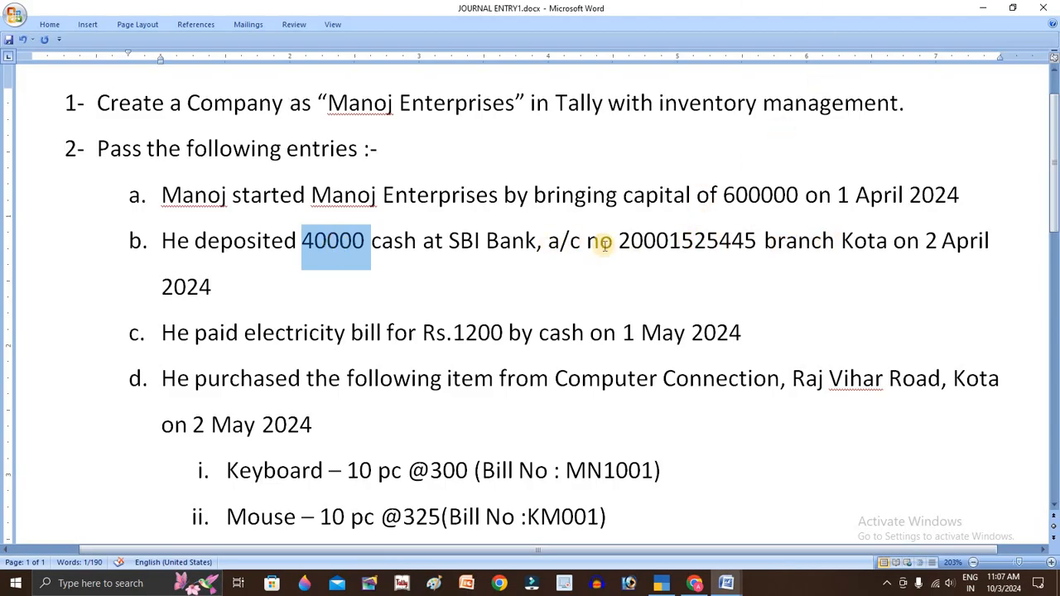
key("alt+Tab")
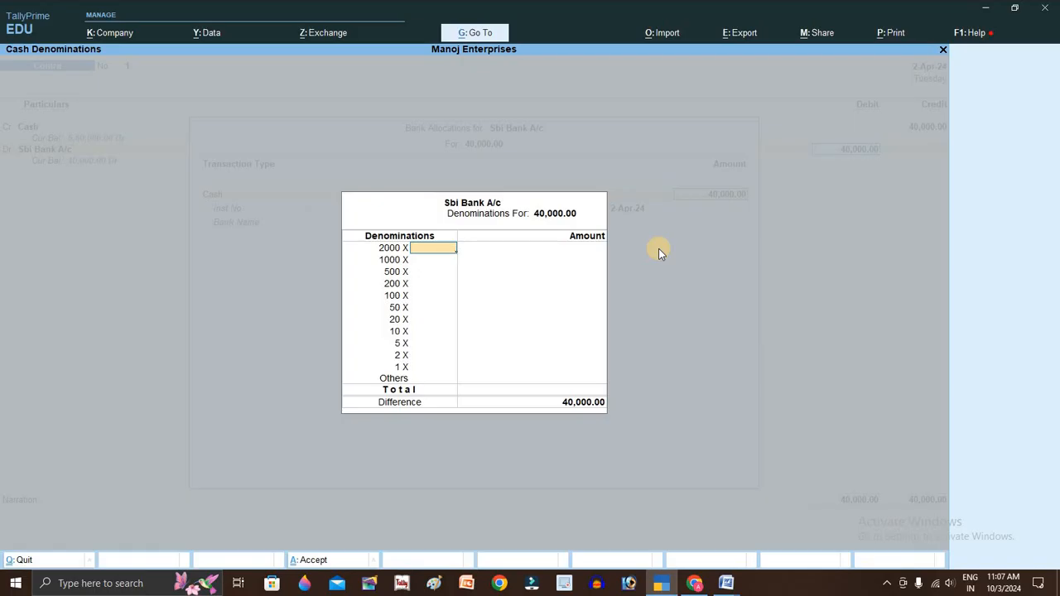
type("25")
key("Return")
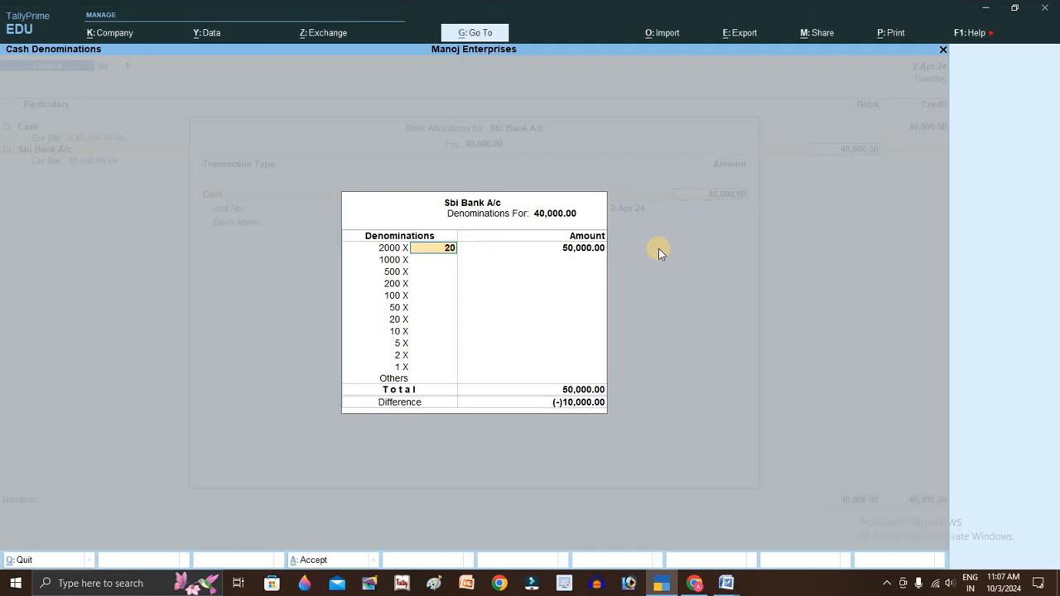
type("20")
key("Return")
key("Return")
key("Return")
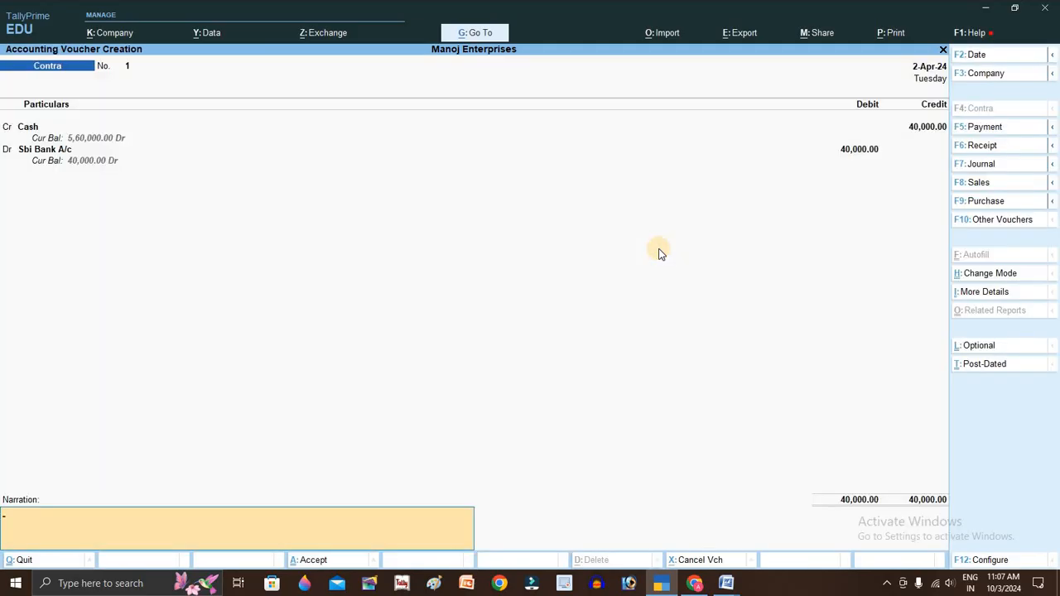
key("Return")
key("Return")
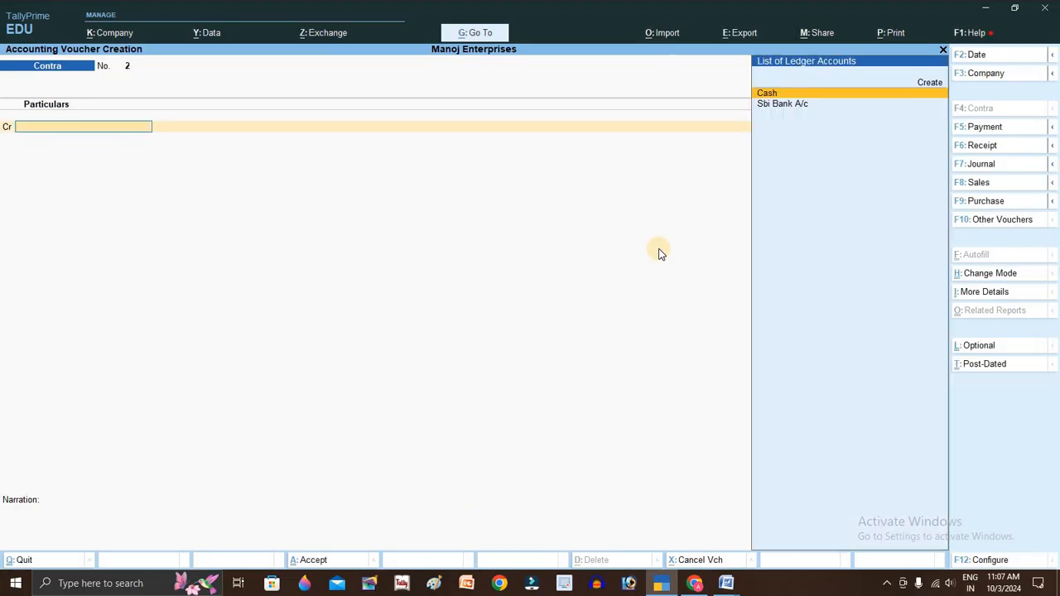
- Check entry c's electricity bill and set the voucher date to 01/05/2024
key("alt+Tab")
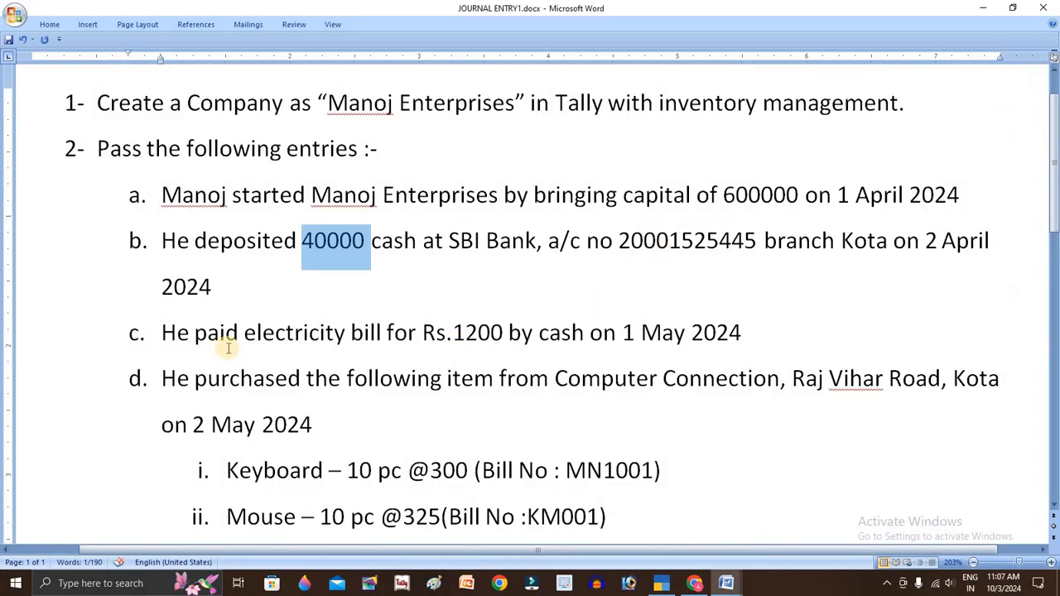
left_click(175, 332)
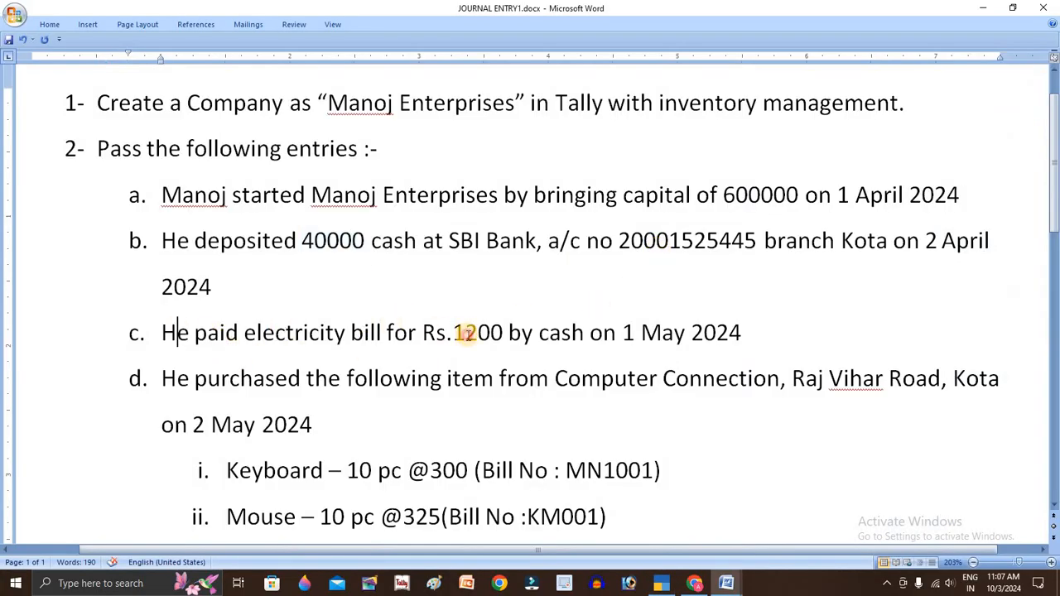
left_click(464, 332)
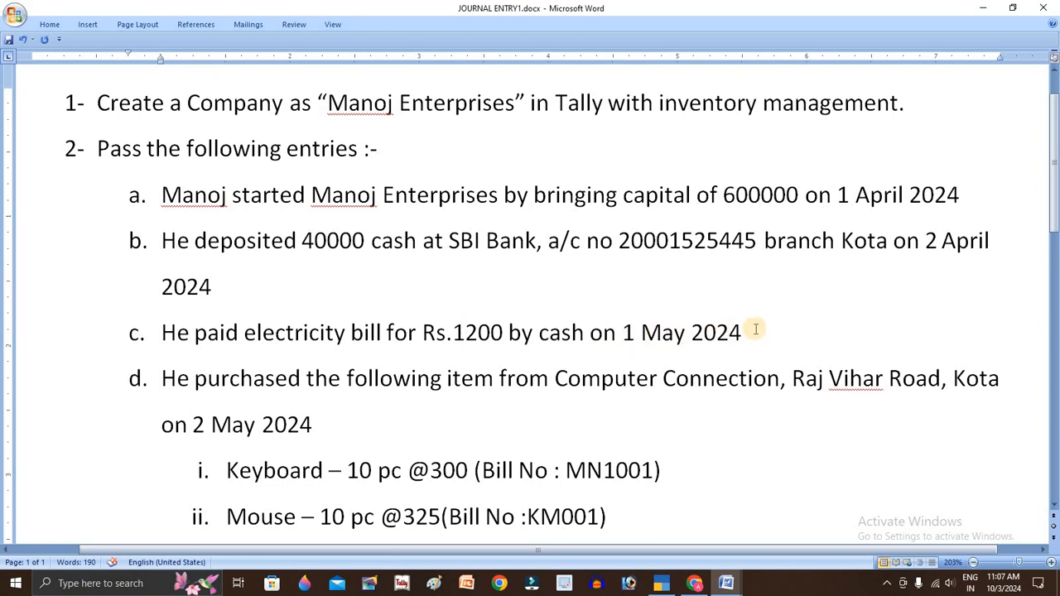
key("alt+Tab")
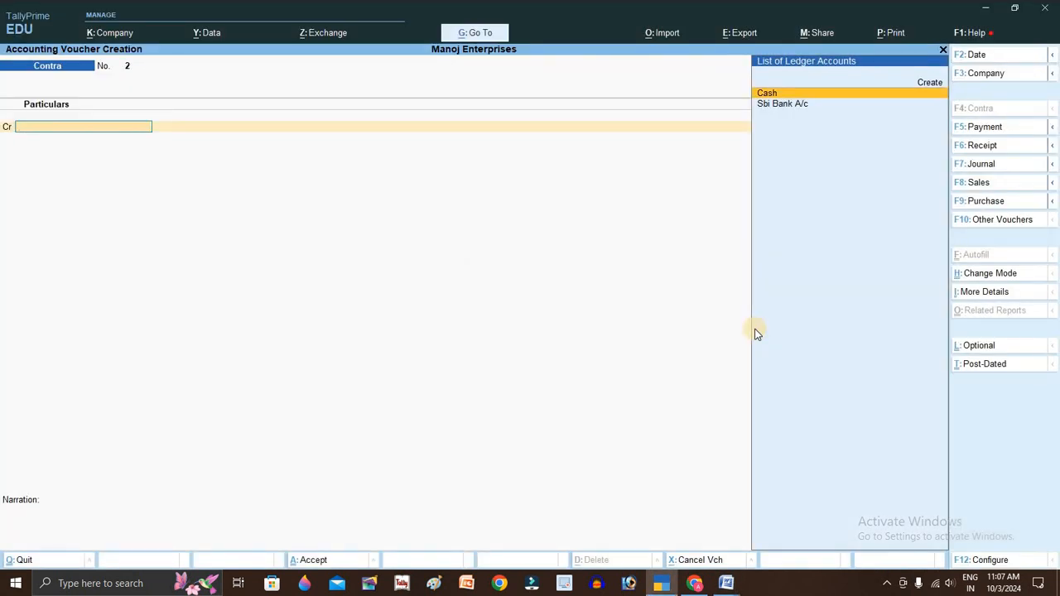
key("F2")
type("01/05")
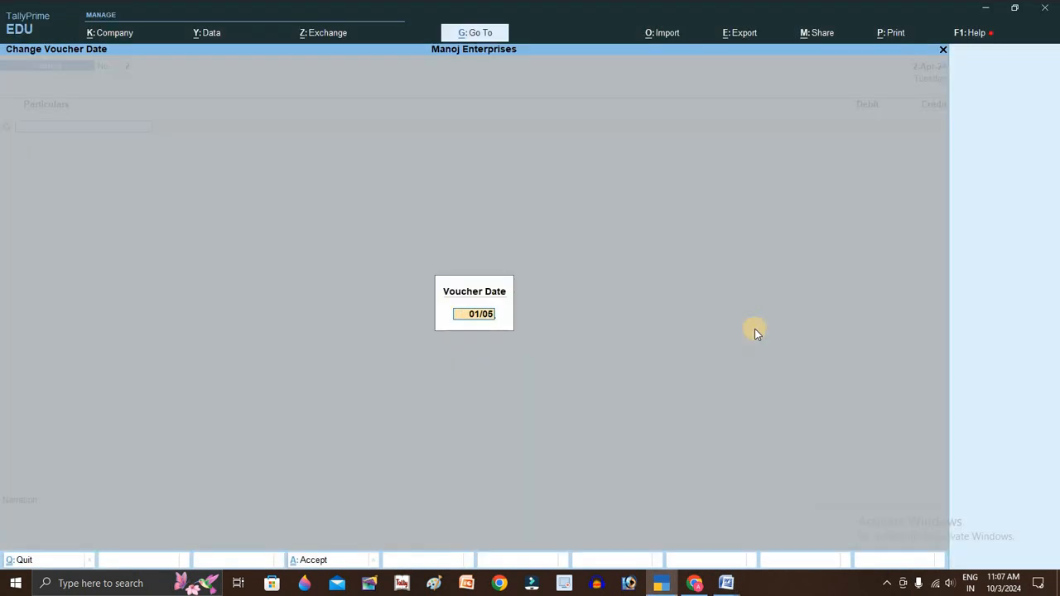
type("/2024")
key("Return")
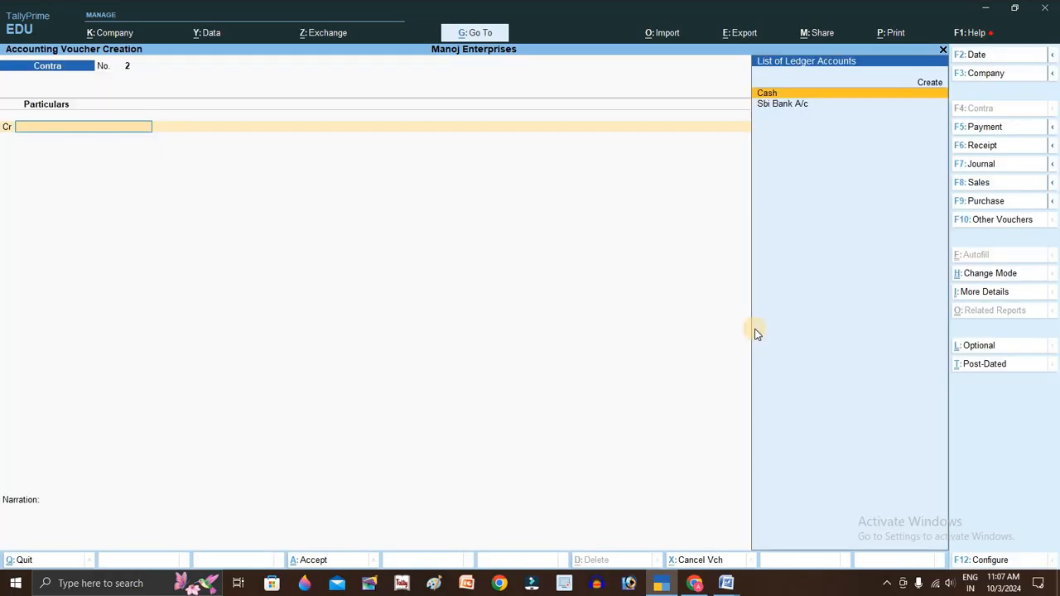
- Enter Payment ref 2 debiting electricity bill a/c 1,200 and crediting Cash
key("F5")
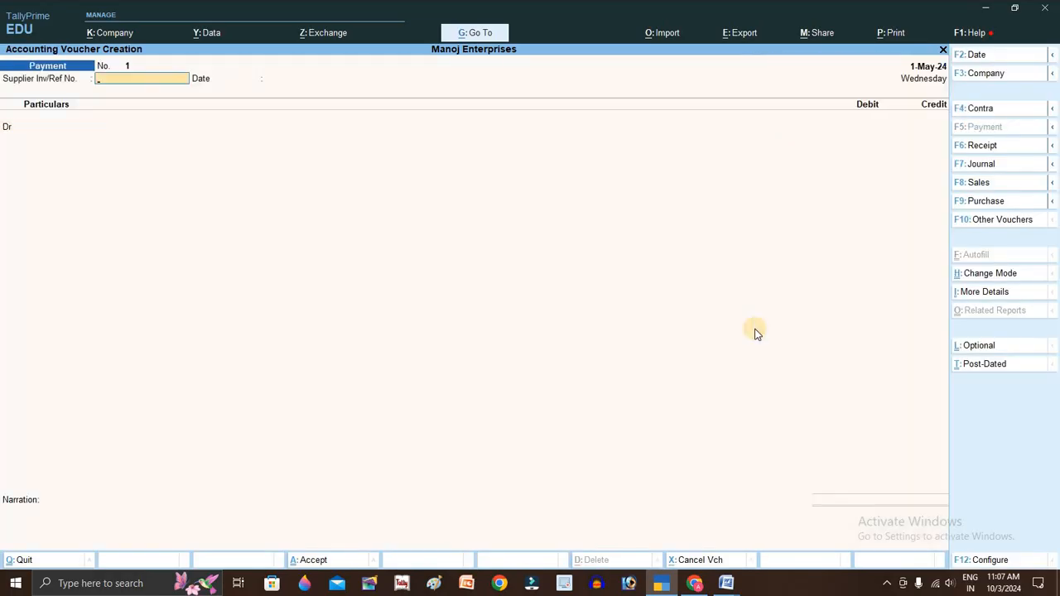
type("2")
key("Return")
key("Return")
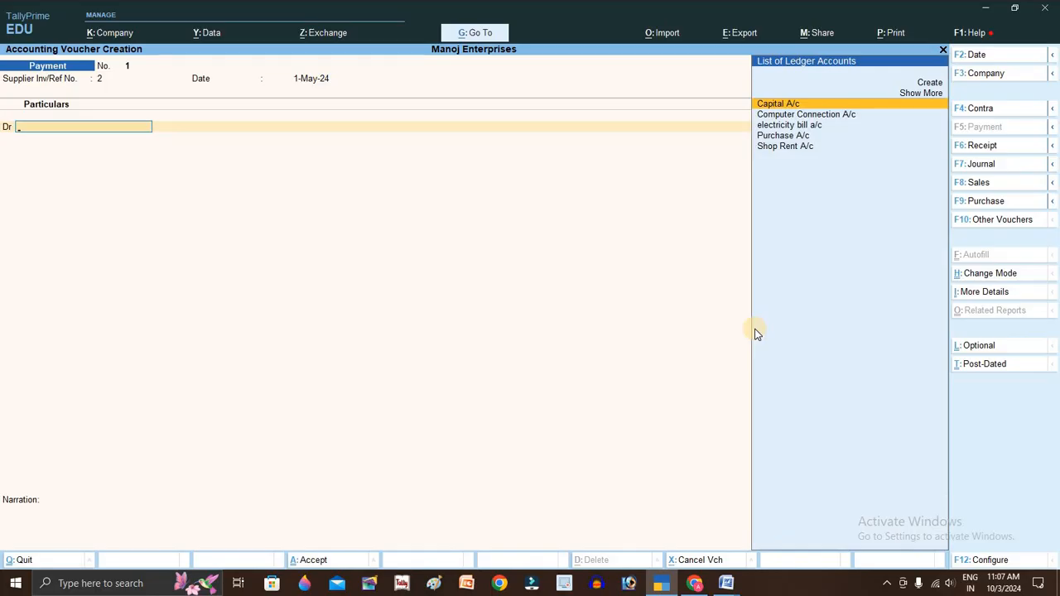
key("Down")
key("Down")
key("Return")
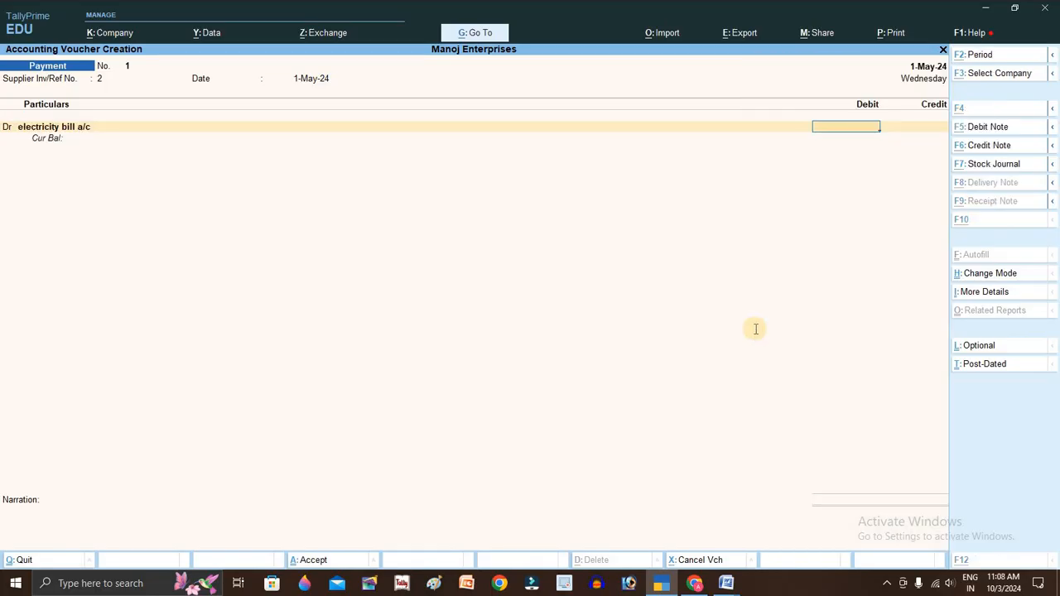
key("alt+Tab")
key("alt+Tab")
type("1200")
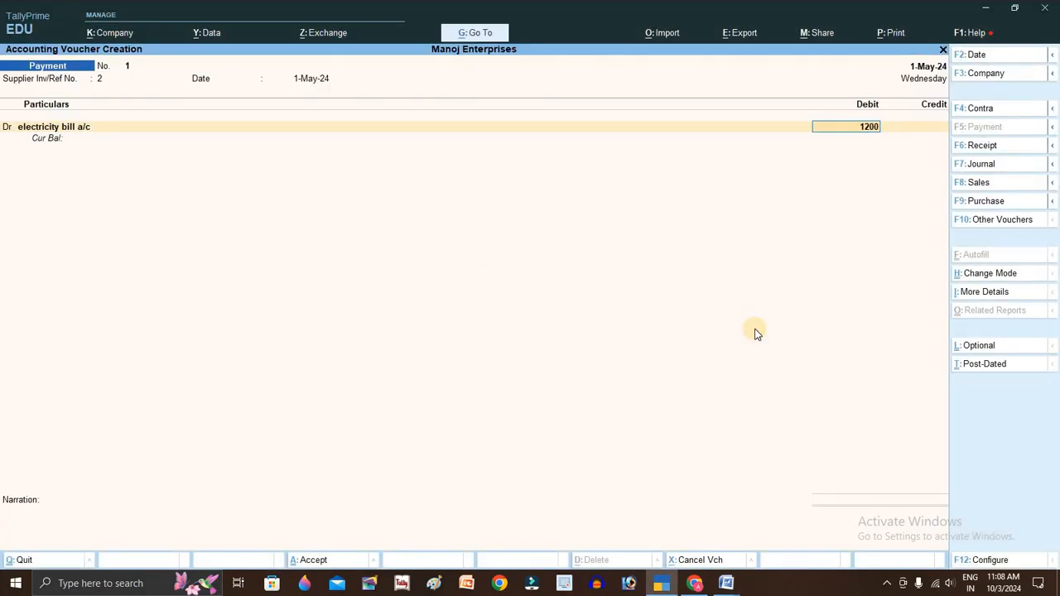
key("Return")
type("ca")
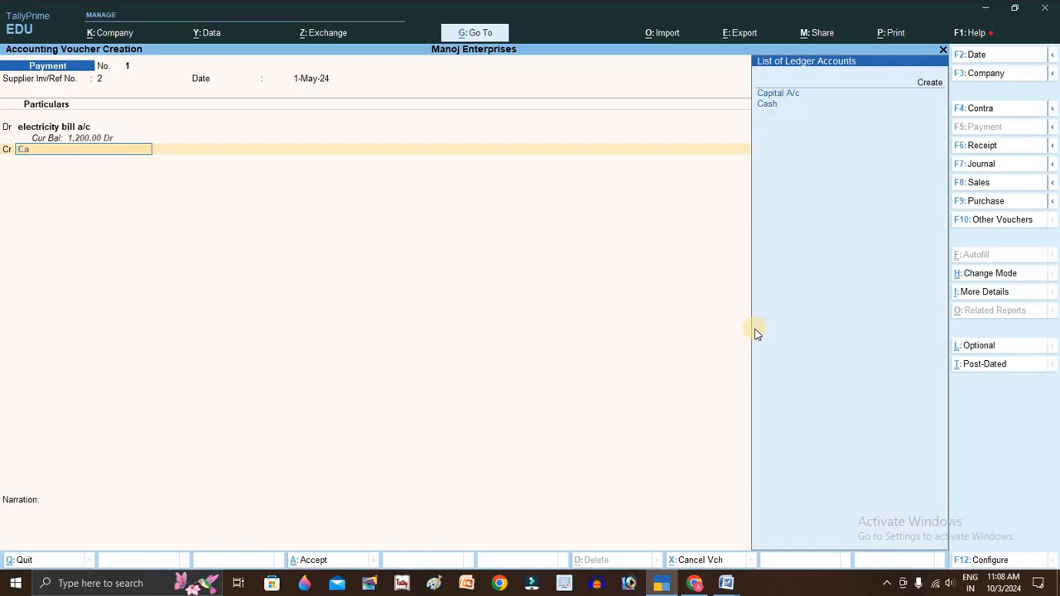
key("Down")
key("Return")
- Save the payment voucher and enter 2-5-2024 as the next voucher date
key("alt+Tab")
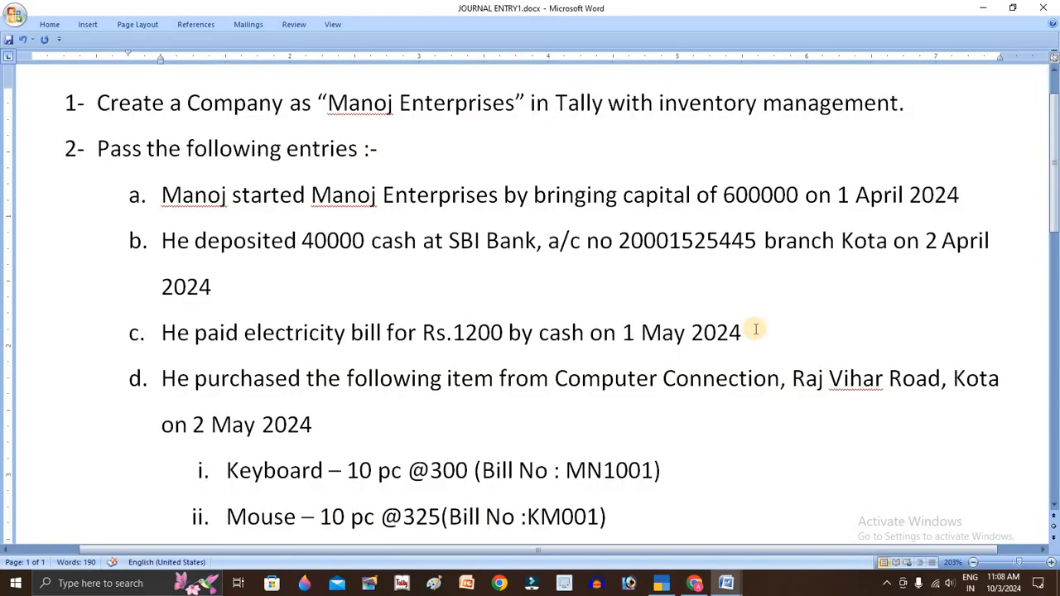
key("alt+Tab")
key("Return")
key("Return")
key("Return")
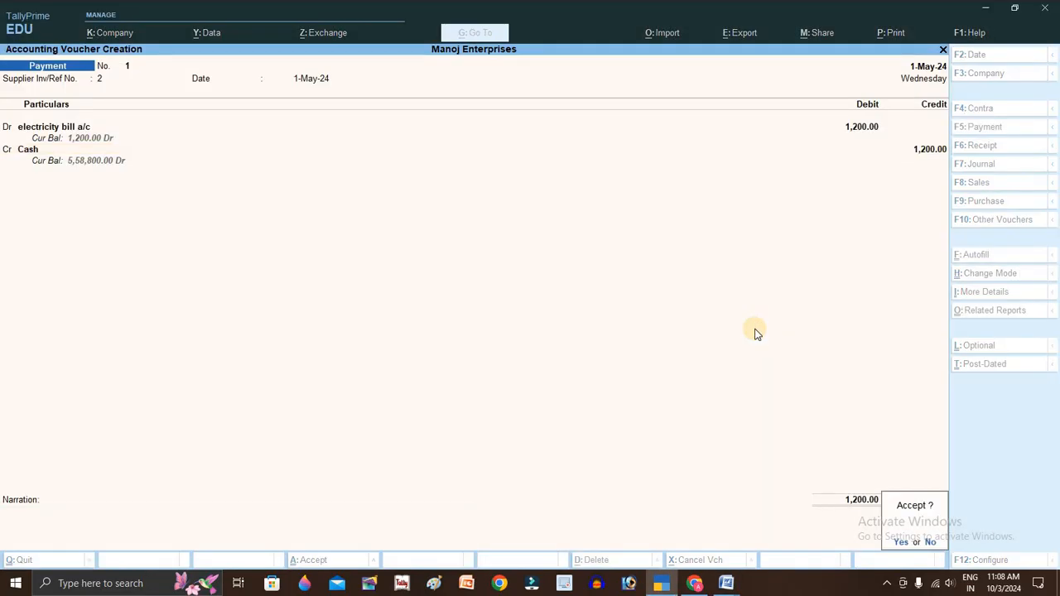
key("F2")
type("2-5-2024")
key("alt+Tab")
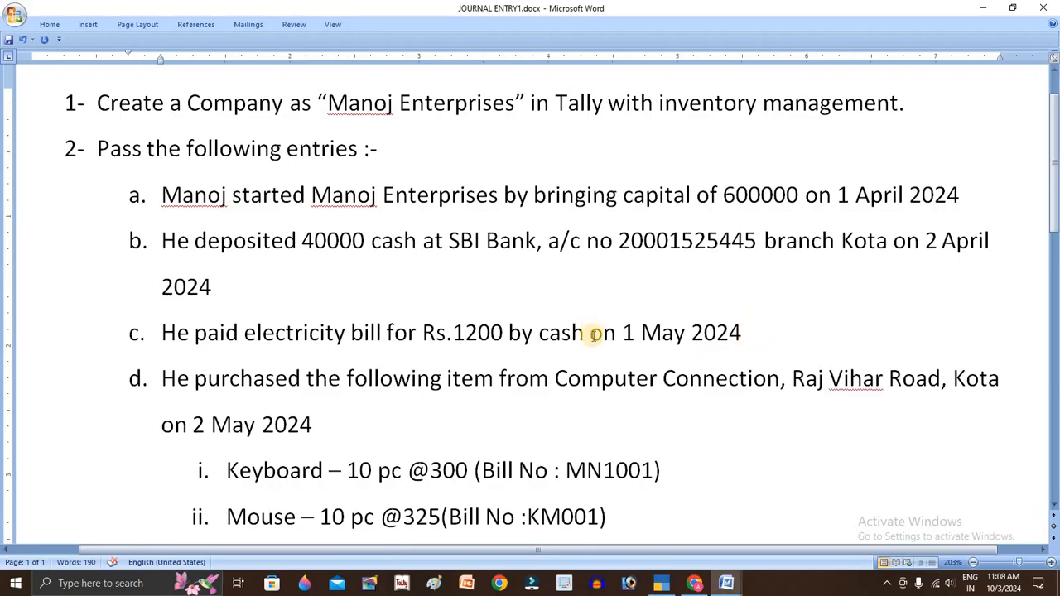
- Confirm the 2-5-2024 voucher date and switch the voucher type to Purchase
scroll(527, 334, "down", 1)
scroll(428, 315, "down", 1)
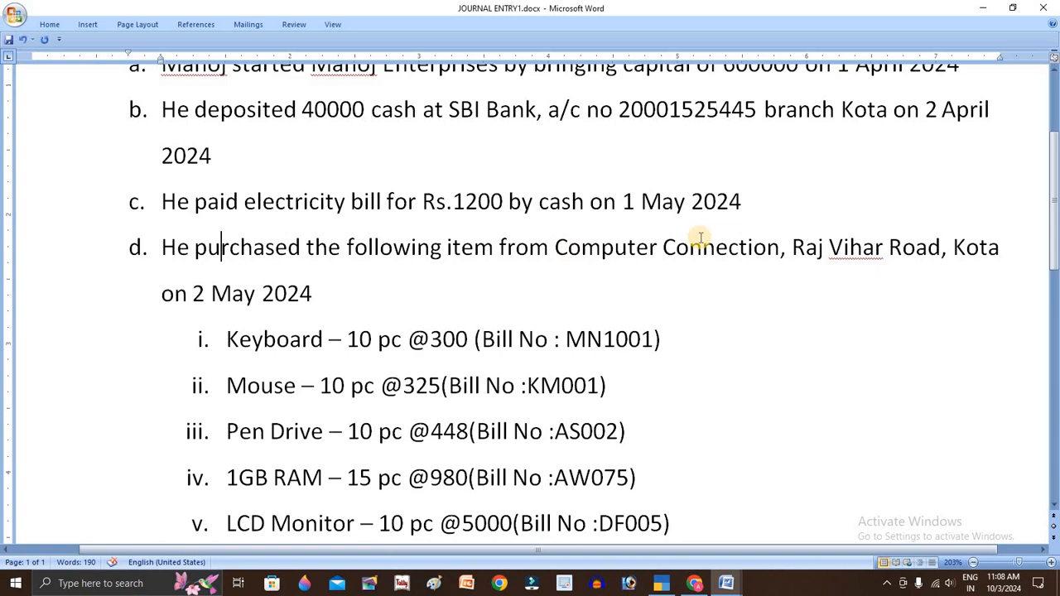
key("alt+Tab")
key("Return")
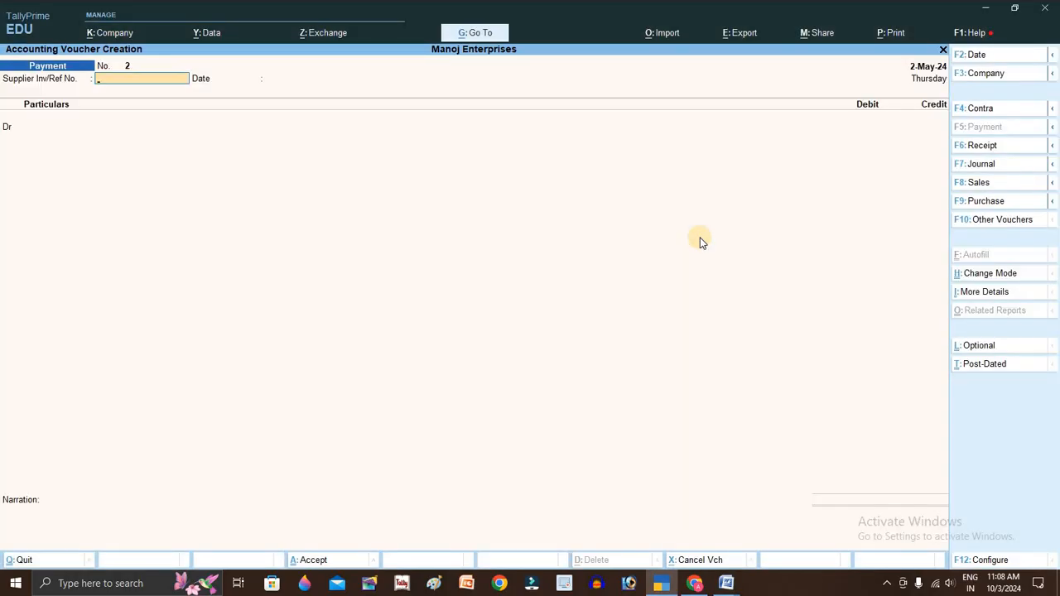
key("F9")
- Copy bill number MN1001 from the assignment sheet into Supplier Invoice No
key("alt+Tab")
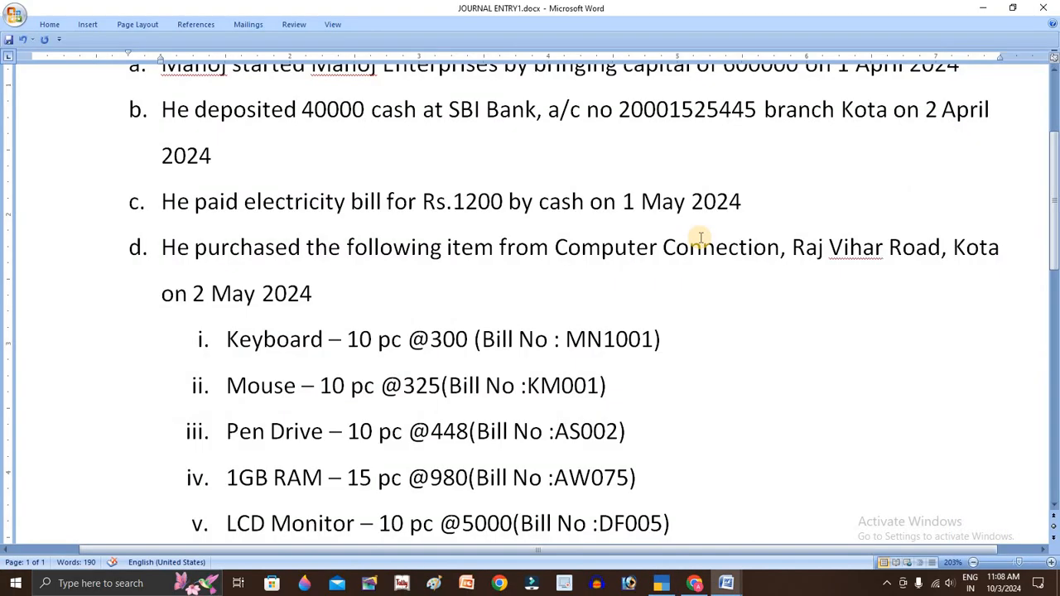
double_click(610, 339)
key("ctrl+c")
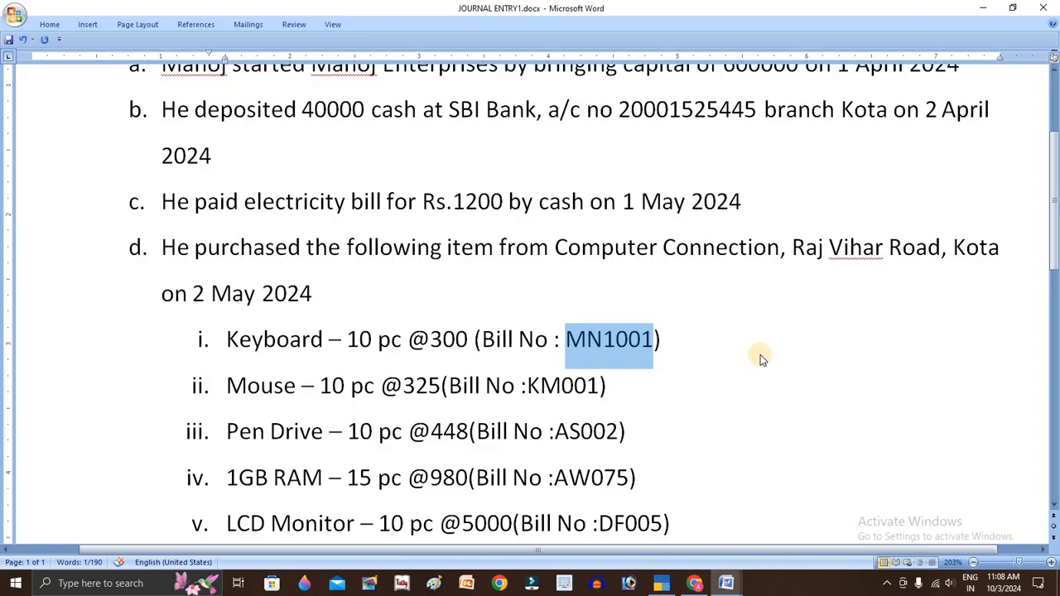
key("alt+Tab")
key("ctrl+v")
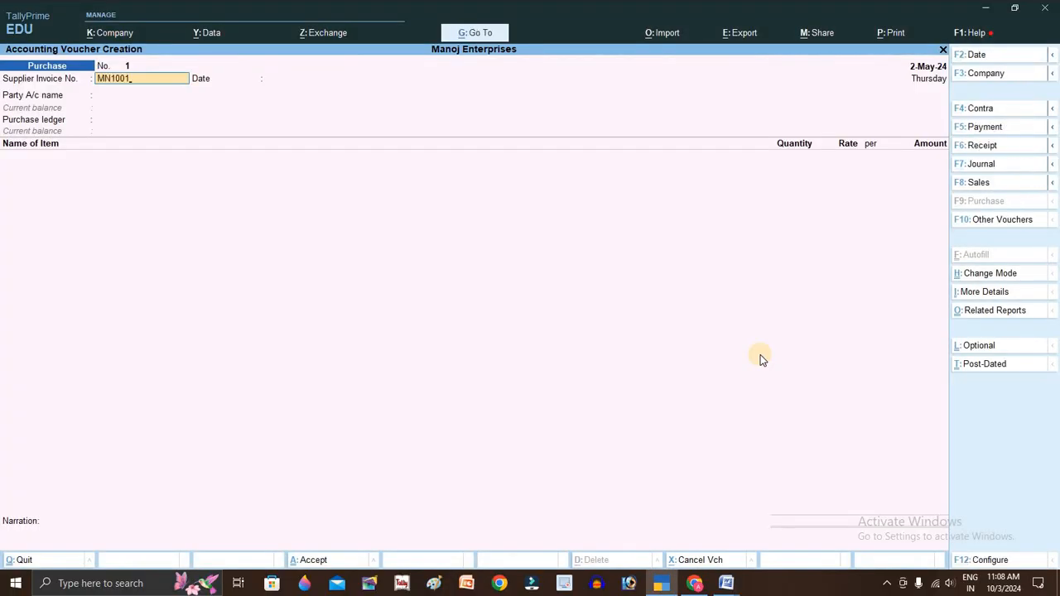
key("Return")
- Select Computer Connection A/c as party and Purchase A/c as the purchase ledger
key("Return")
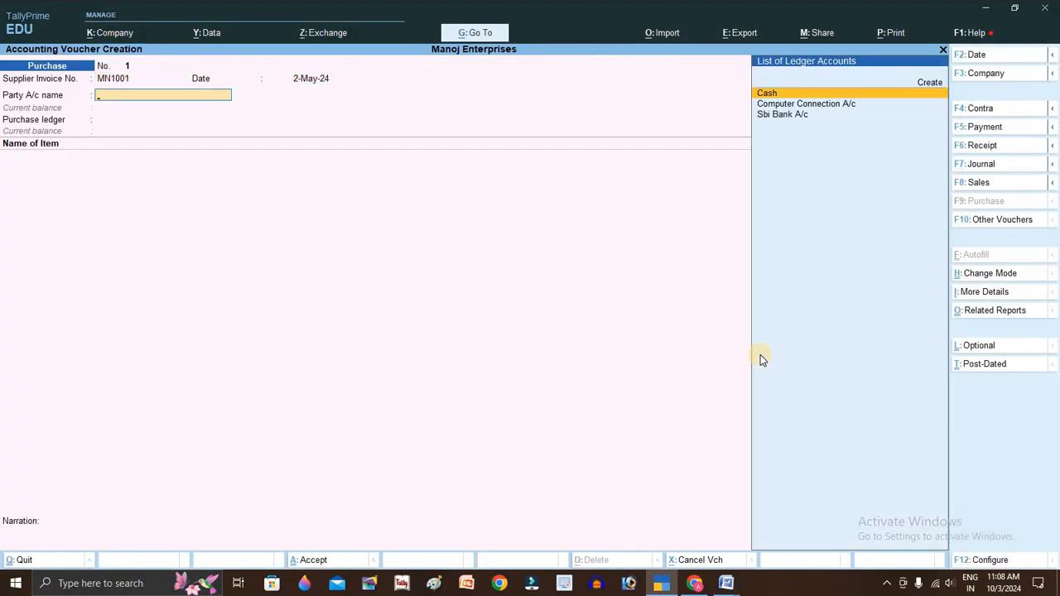
key("Down")
key("Return")
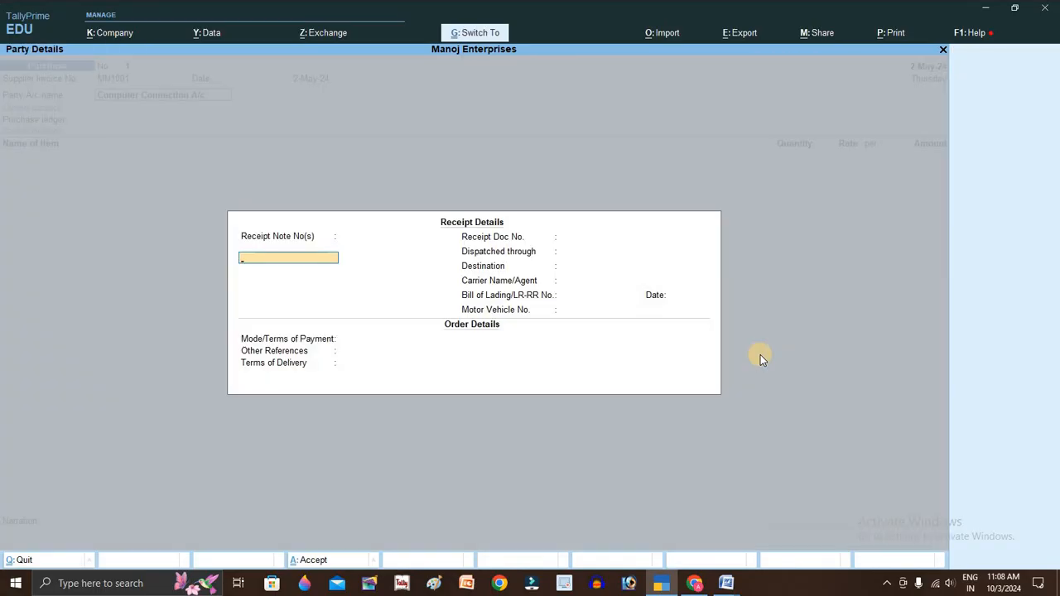
key("ctrl+a")
key("ctrl+a")
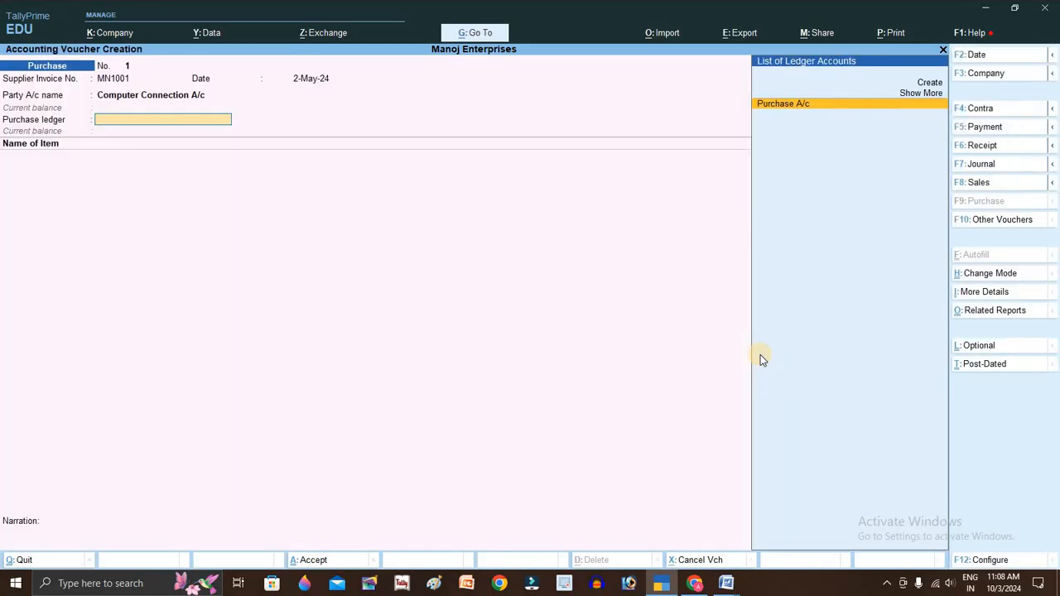
key("Return")
- Add Keyboard, 10 pc at 300 (3,000.00), and accept the voucher
key("alt+Tab")
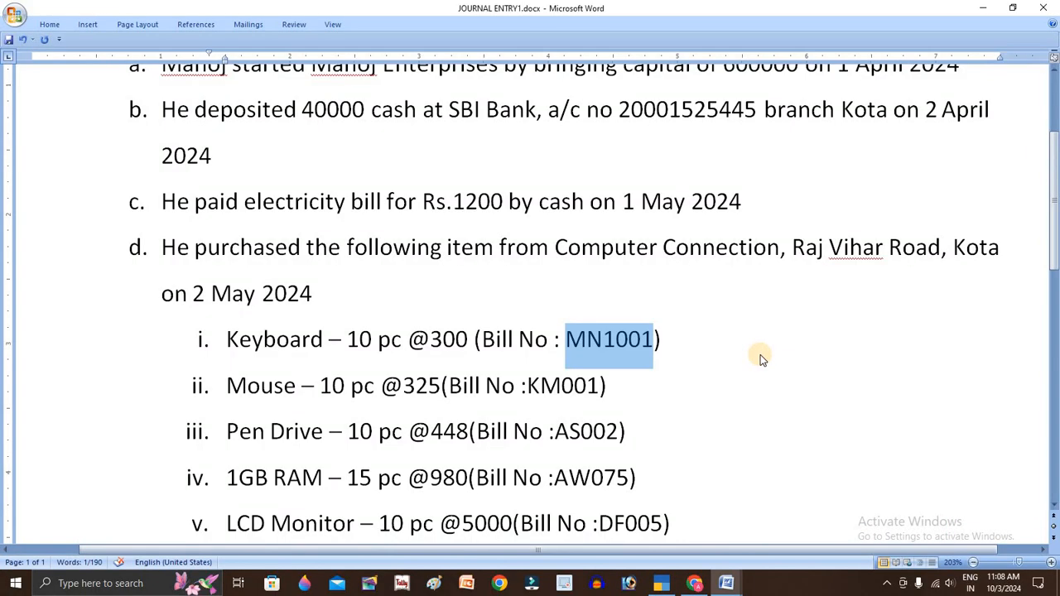
key("alt+Tab")
type("K")
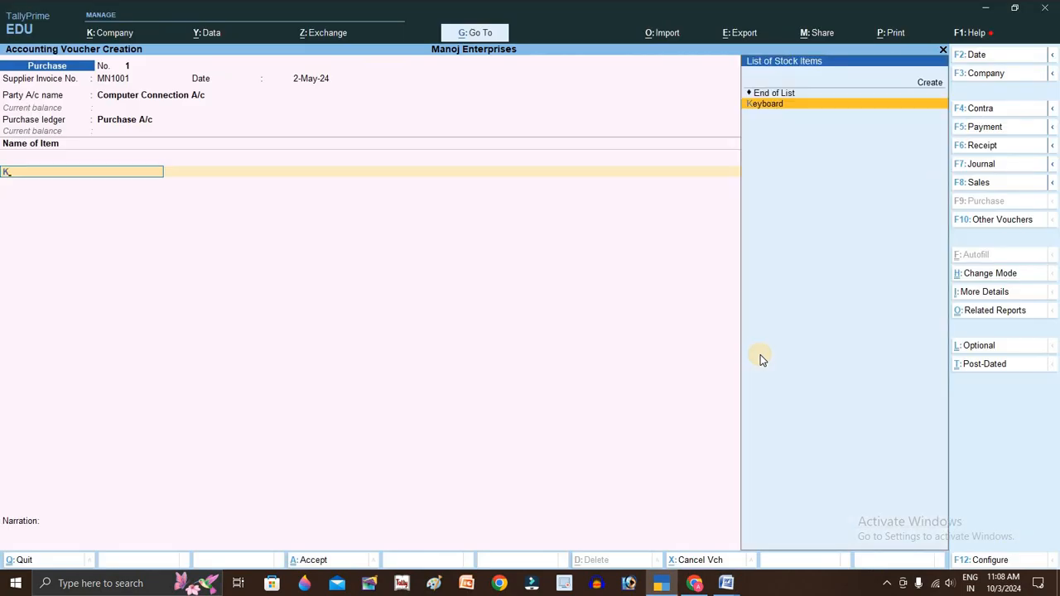
key("Return")
key("alt+Tab")
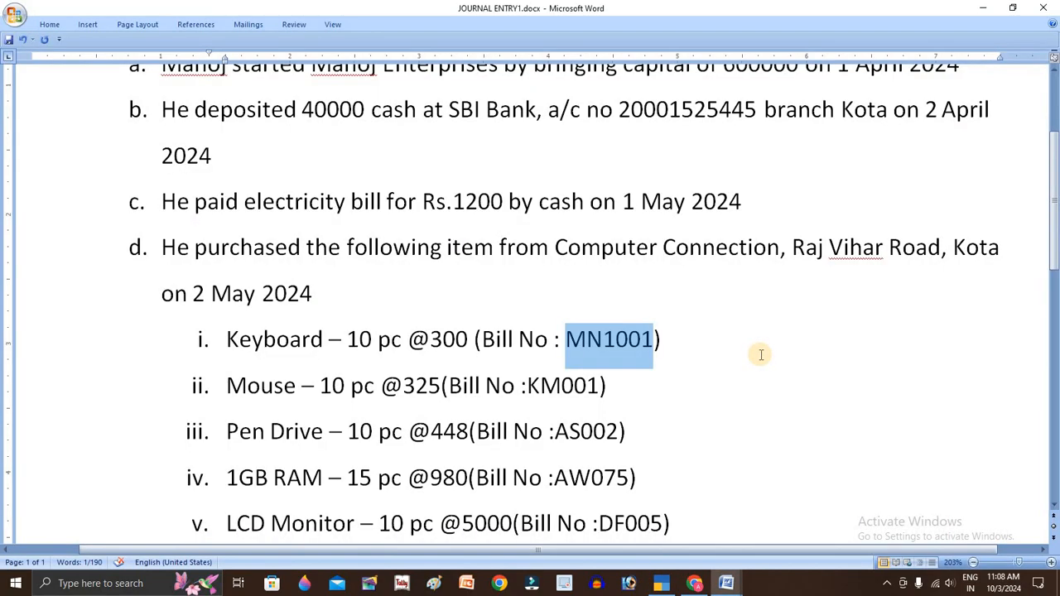
key("alt+Tab")
type("10")
key("Return")
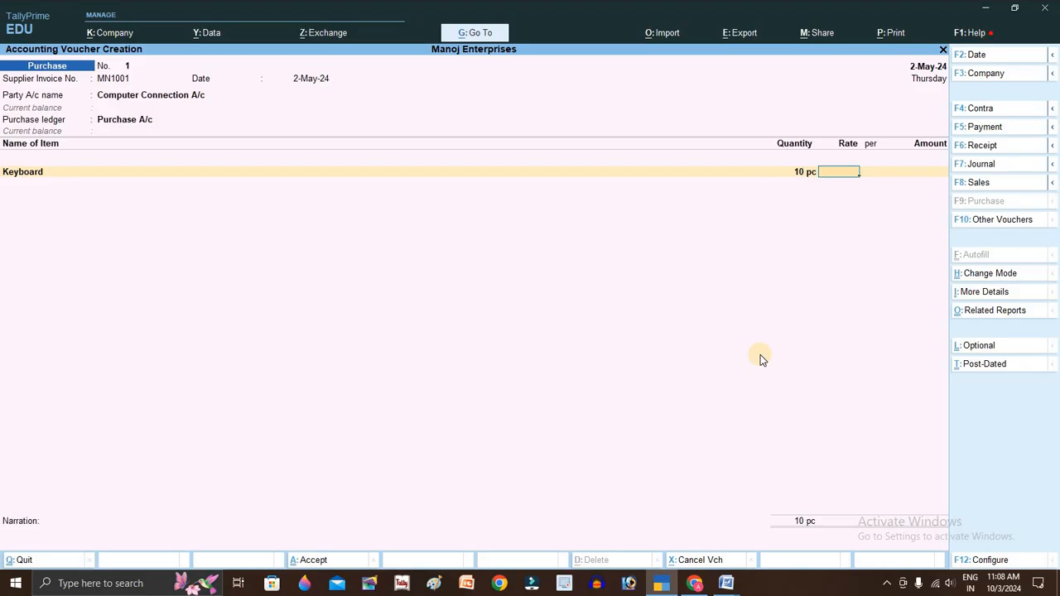
type("300")
key("Return")
key("alt+Tab")
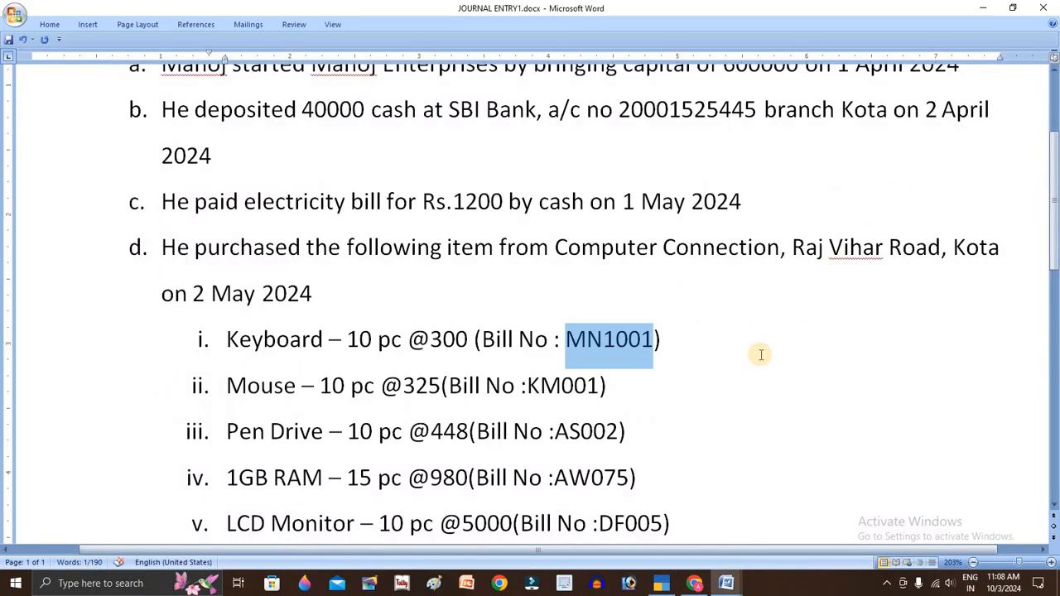
key("alt+Tab")
key("Return")
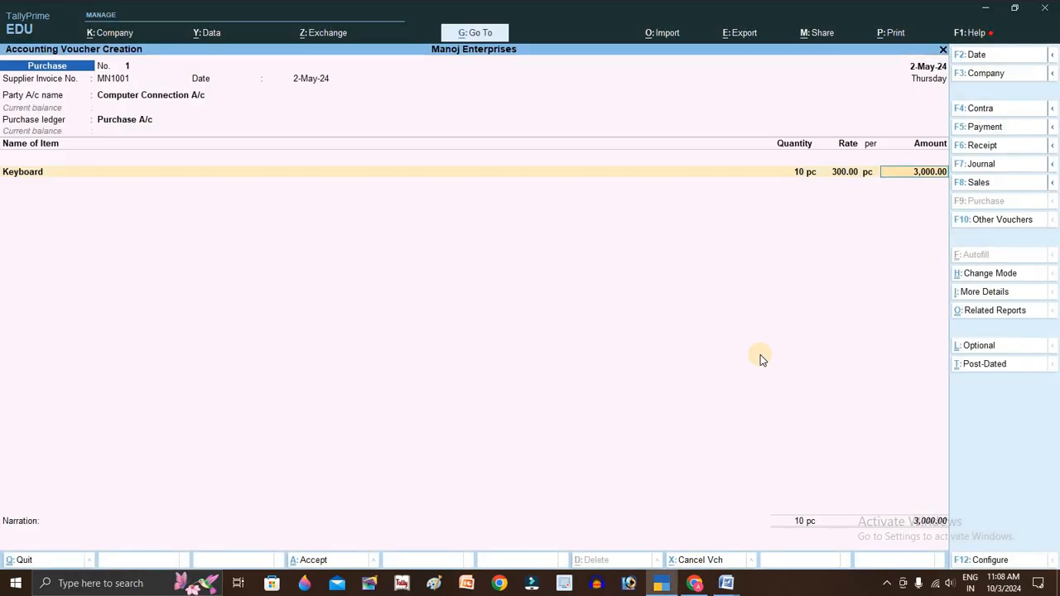
key("Return")
key("Return")
key("Return")
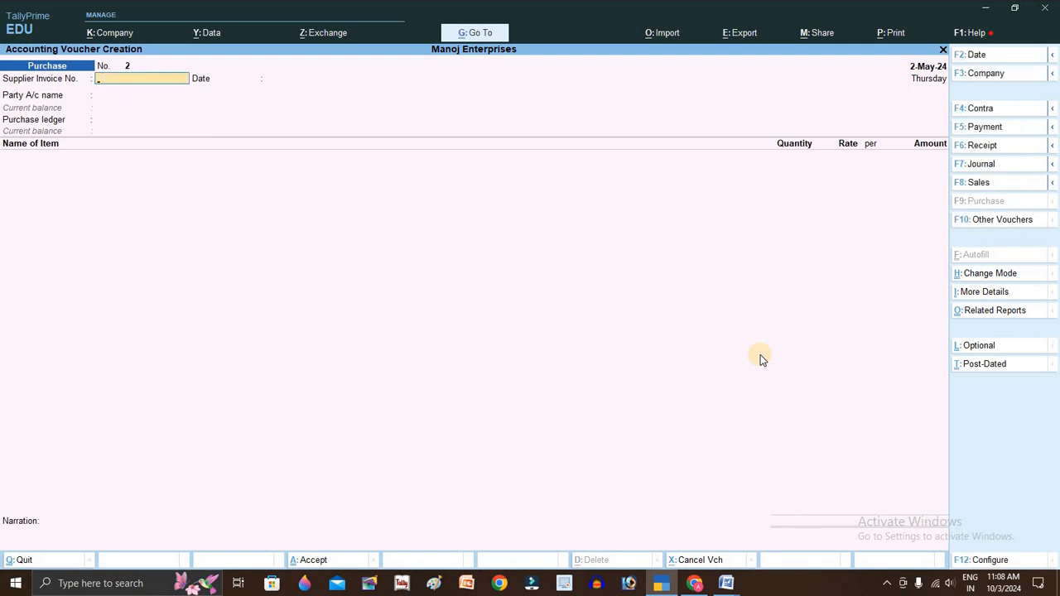
- Enter bill number KM001 from the assignment sheet as Supplier Invoice No
key("alt+Tab")
double_click(568, 390)
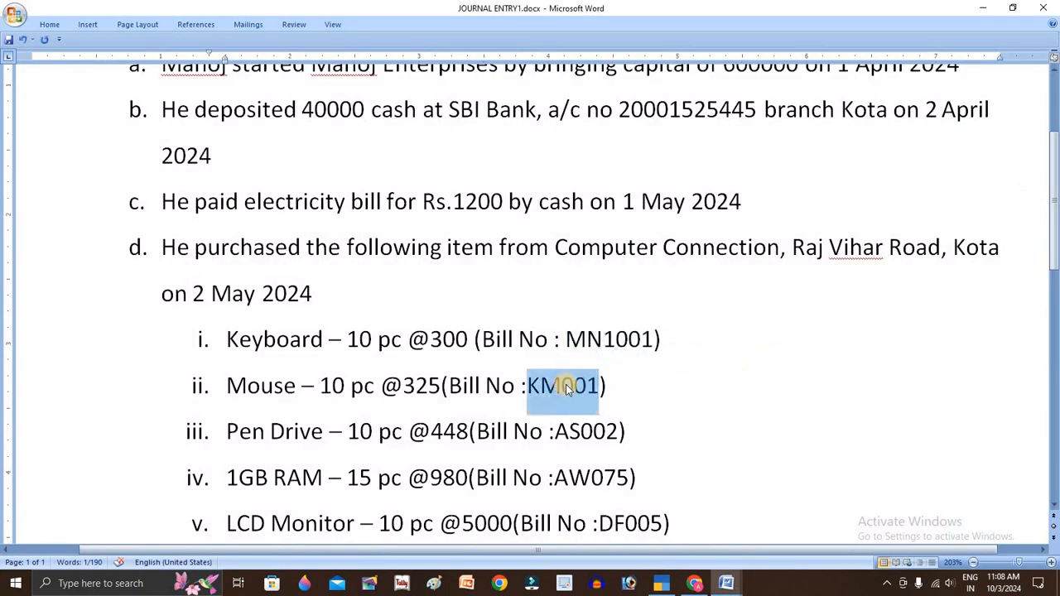
key("ctrl+c")
key("alt+Tab")
key("ctrl+alt+v")
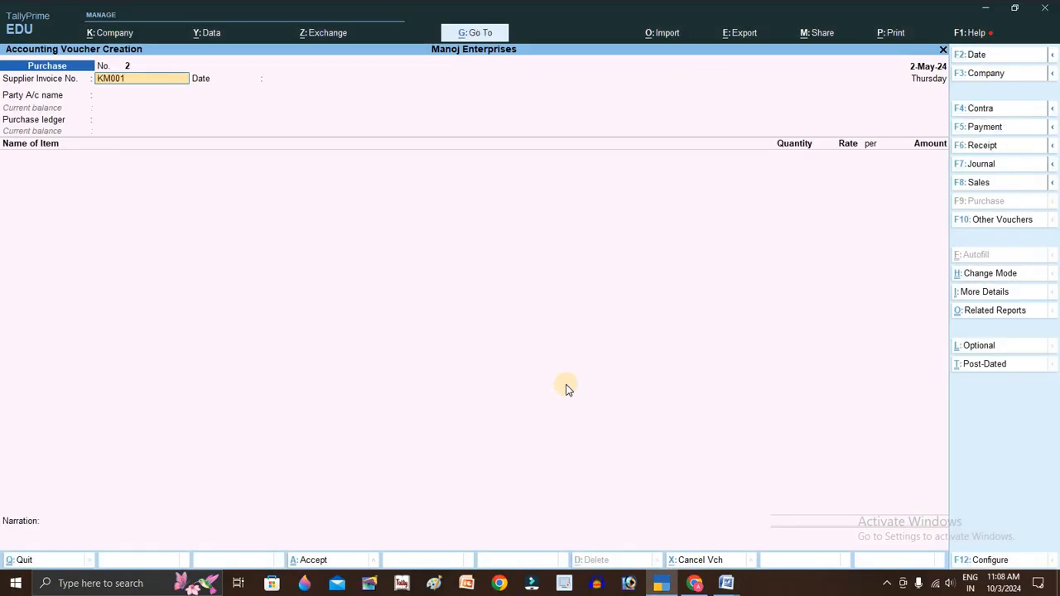
key("Return")
key("Return")
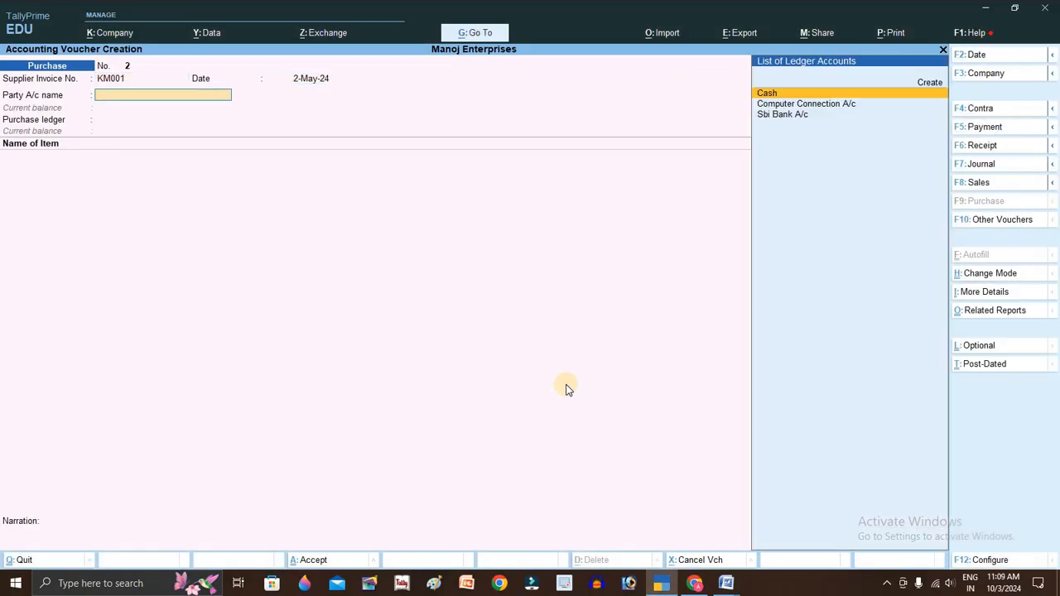
- Choose Computer Connection A/c as the party, skipping receipt and party details
key("Down")
key("Return")
key("Return")
key("Return")
key("ctrl+a")
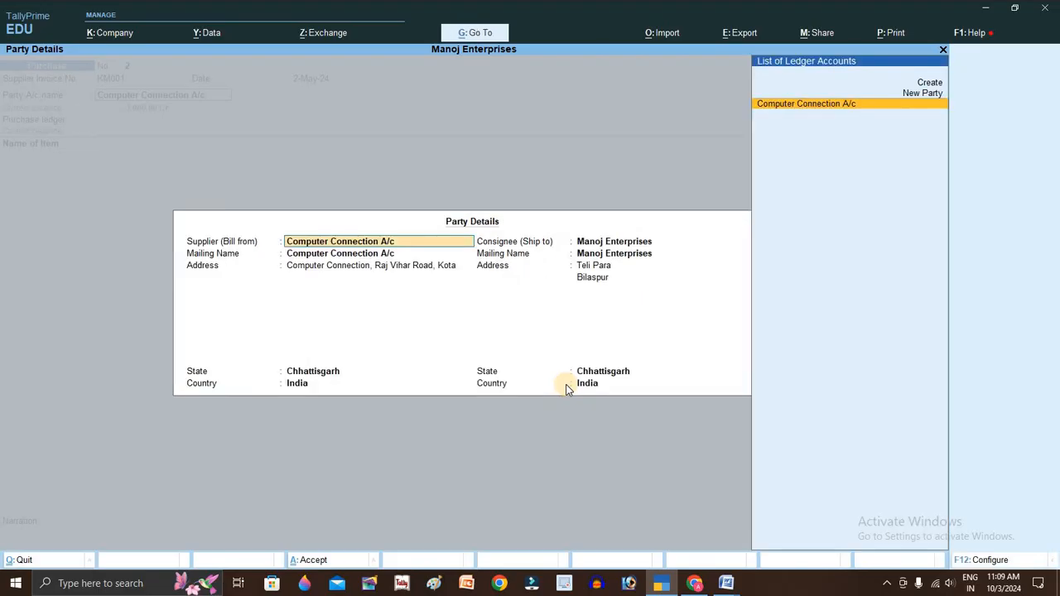
key("ctrl+a")
- With Purchase A/c as ledger, add Mouse 10 pc at 325 (3,250.00) and save
key("Return")
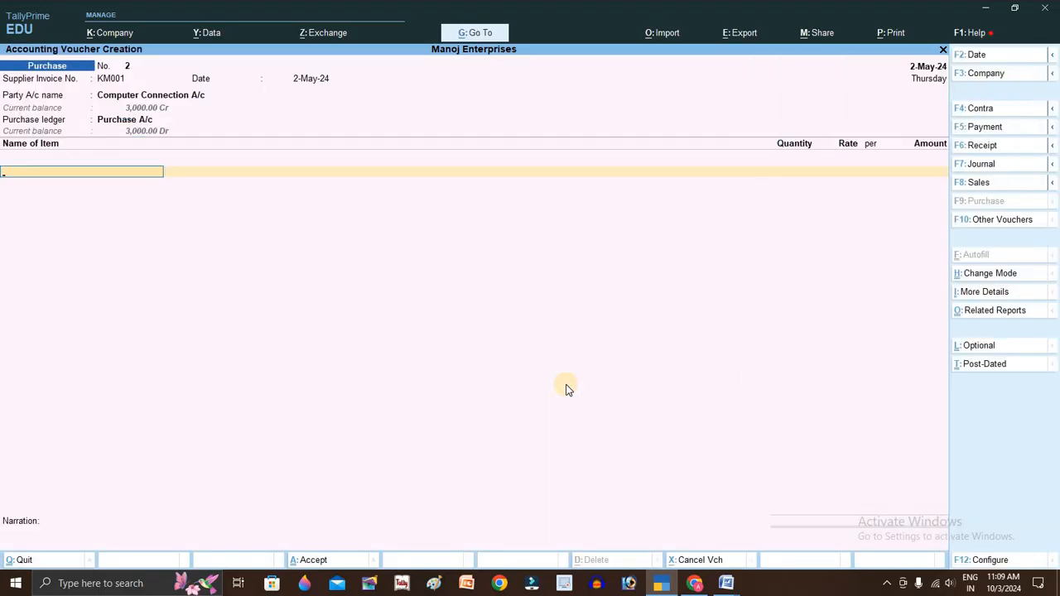
key("alt+Tab")
key("alt+Tab")
type("Mo")
key("Return")
key("alt+Tab")
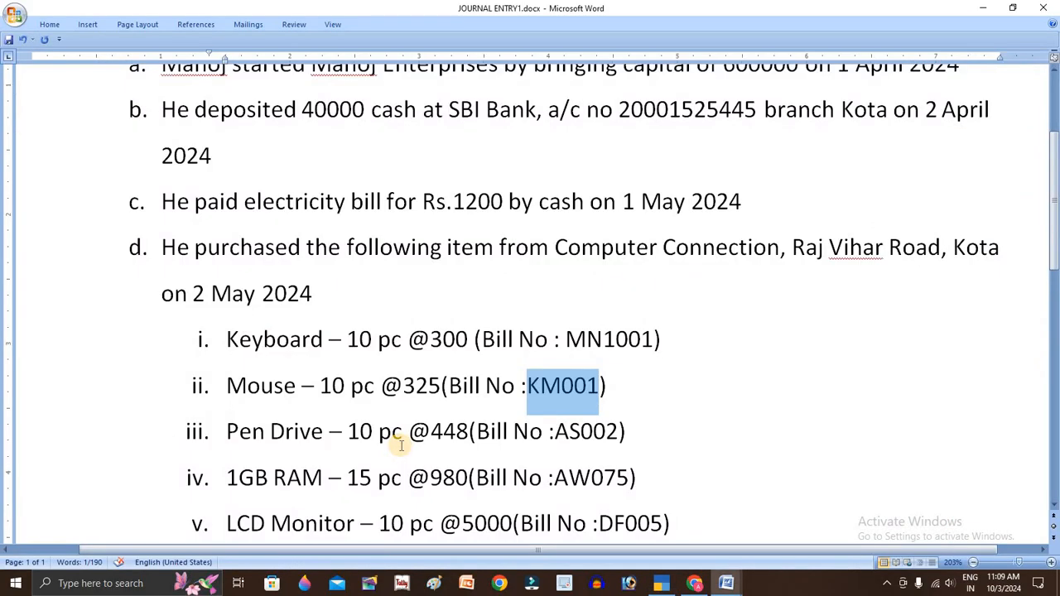
key("alt+Tab")
type("10")
key("Return")
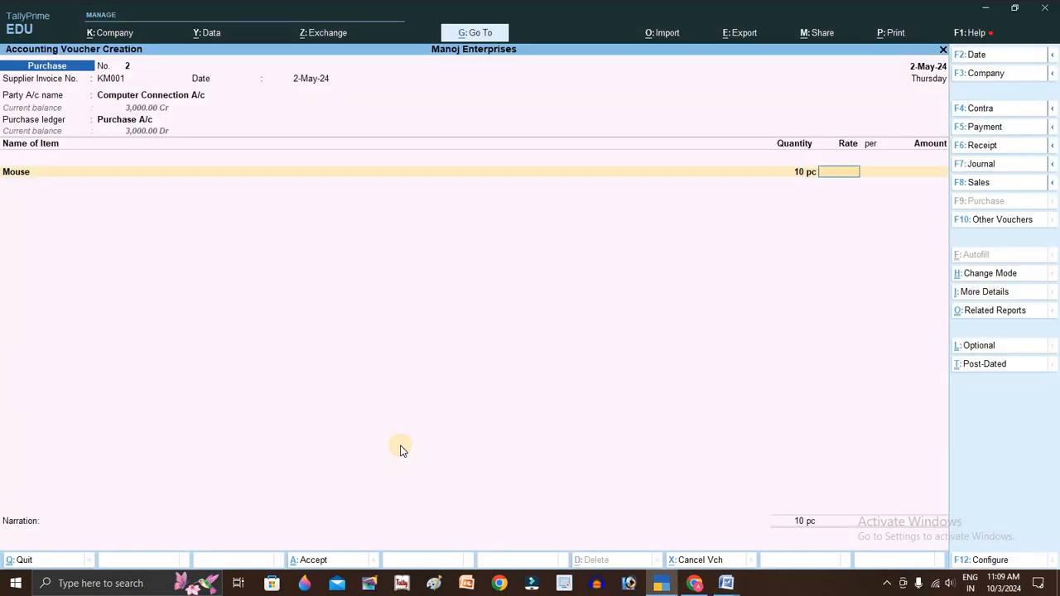
type("325")
key("Return")
key("Return")
key("Return")
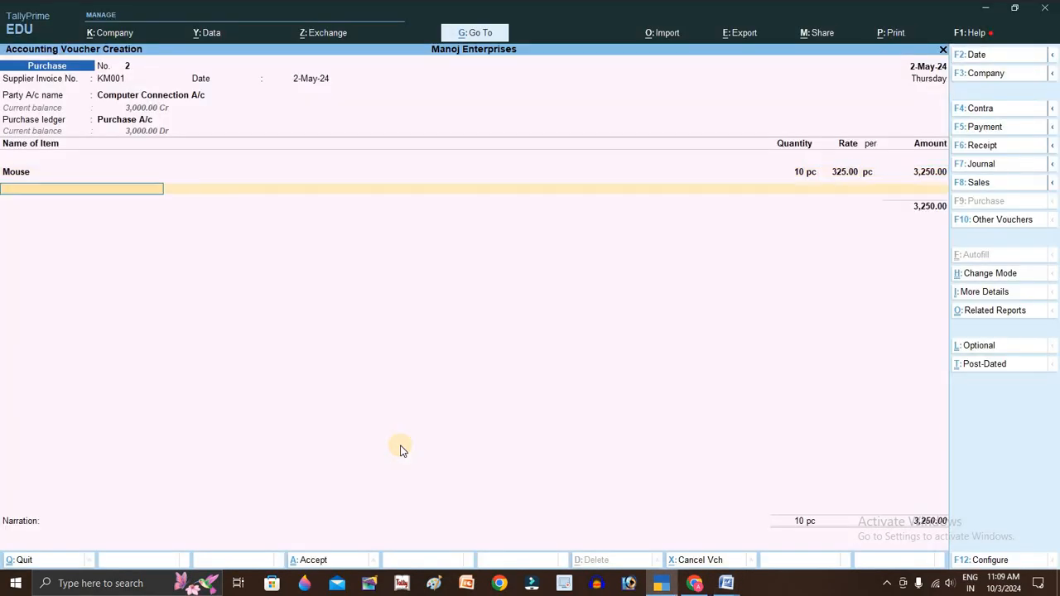
key("ctrl+a")
- Copy the Pen Drive bill number AS002 from the assignment sheet
key("alt+Tab")
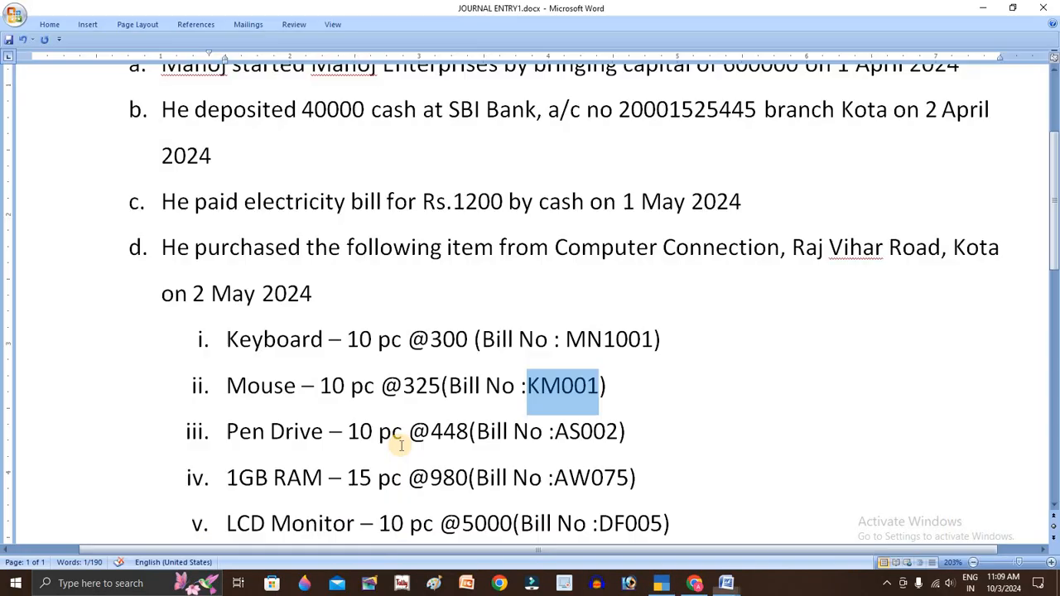
double_click(586, 429)
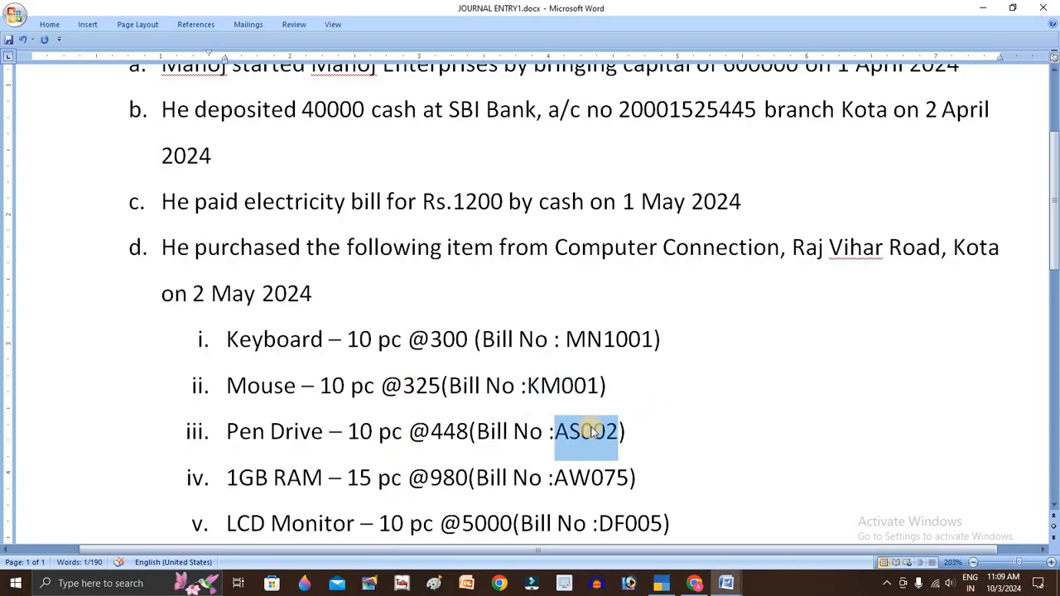
key("ctrl+c")
- Paste AS002 as Supplier Invoice No., keep 2-May-24, and choose Computer Connection A/c
key("alt+Tab")
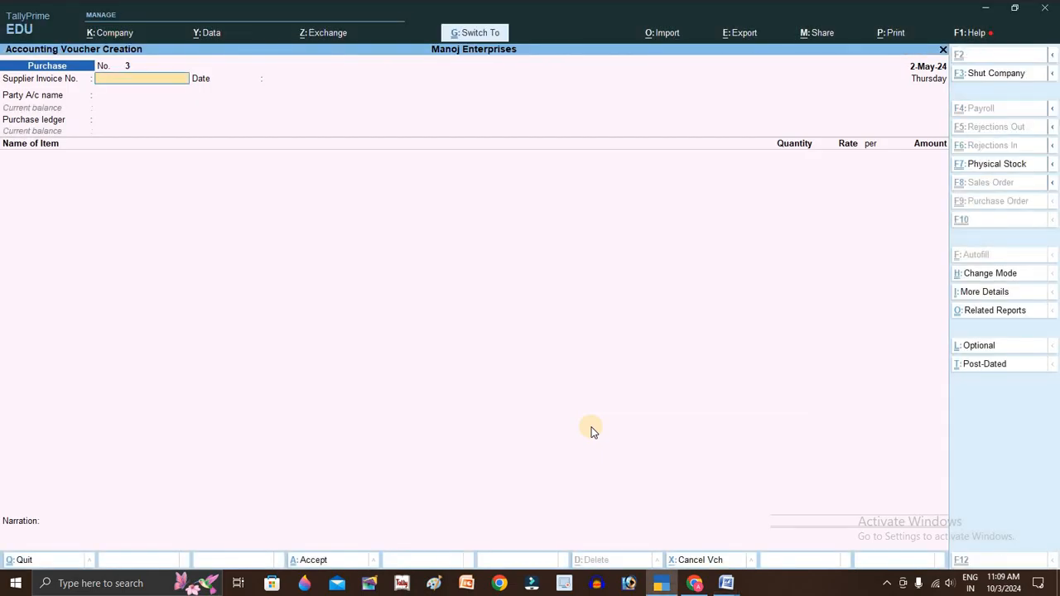
key("ctrl+alt+v")
key("Return")
key("Return")
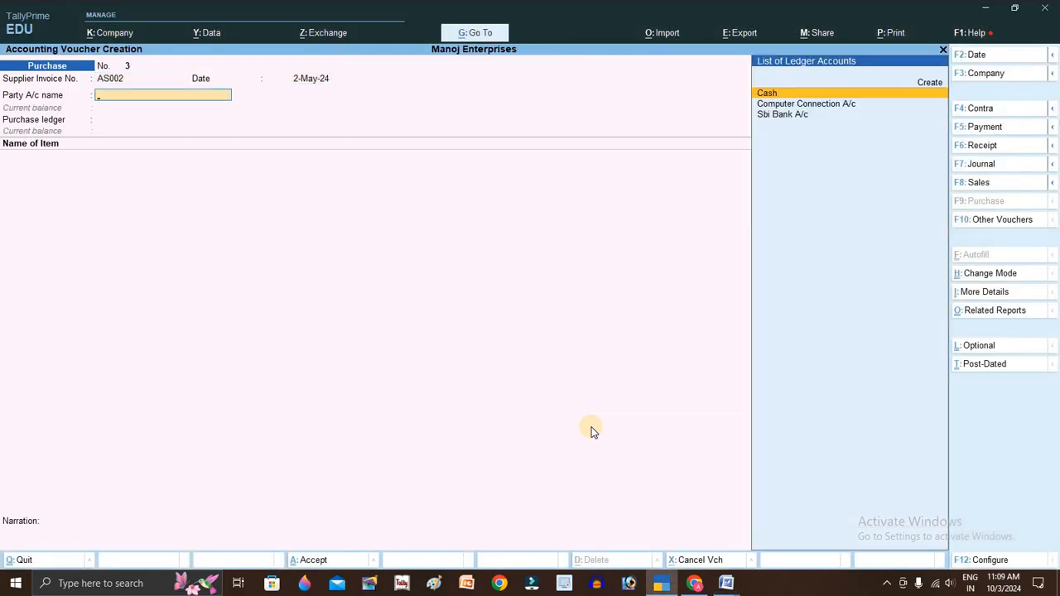
key("Down")
key("Return")
key("Return")
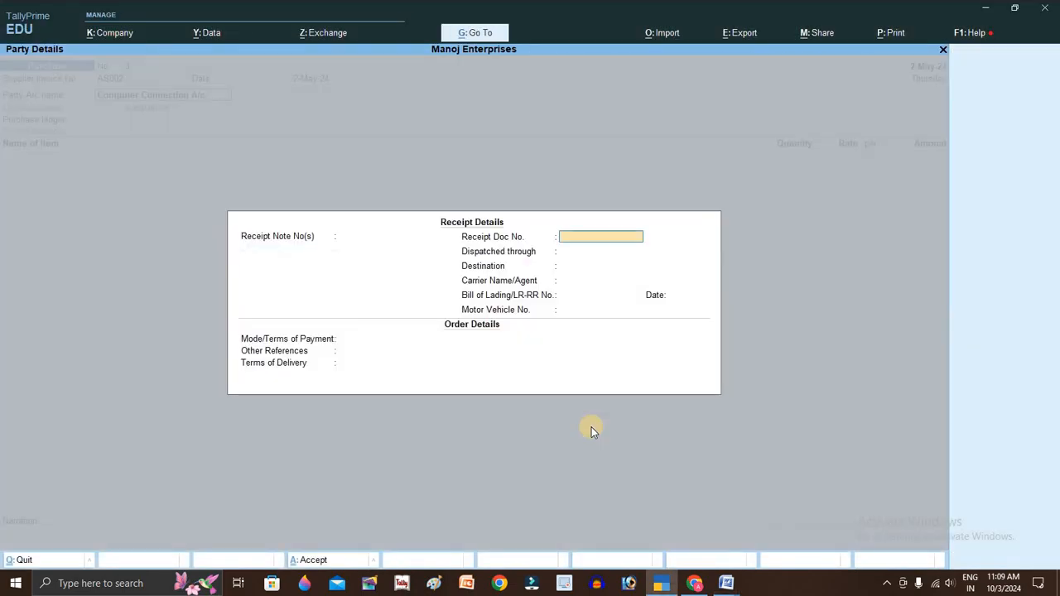
key("ctrl+a")
key("ctrl+a")
key("Return")
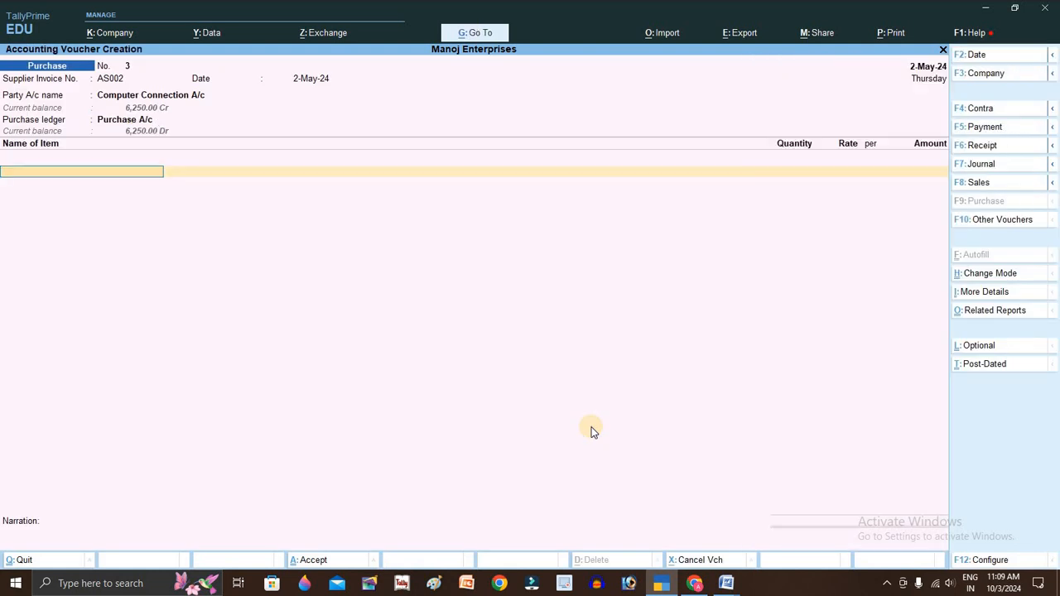
- Add Pen Drive, 10 pc at 448 (4,480.00), and accept the voucher
key("alt+Tab")
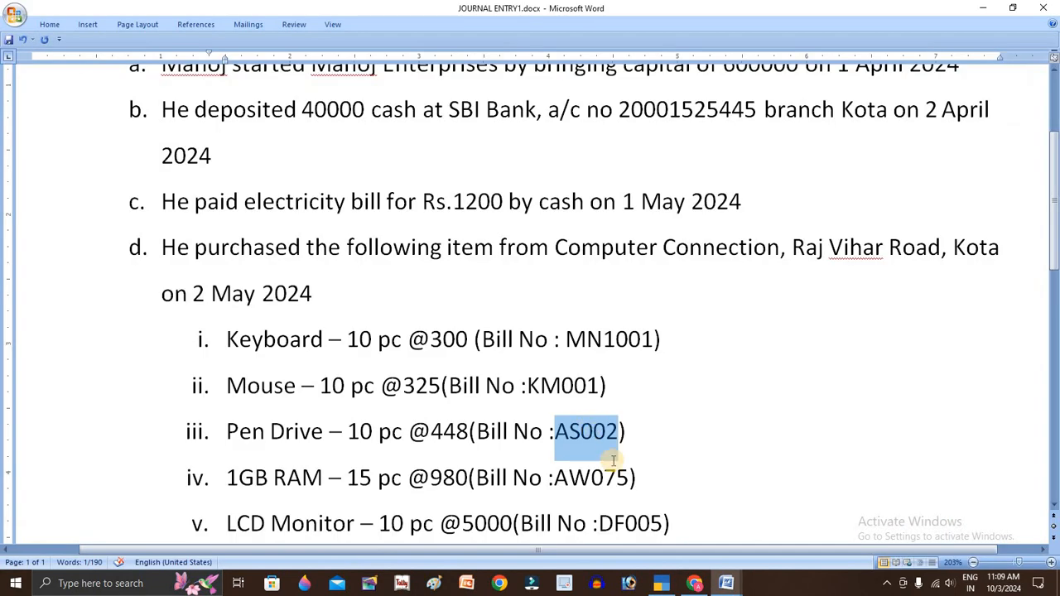
scroll(642, 437, "down", 1)
key("alt+Tab")
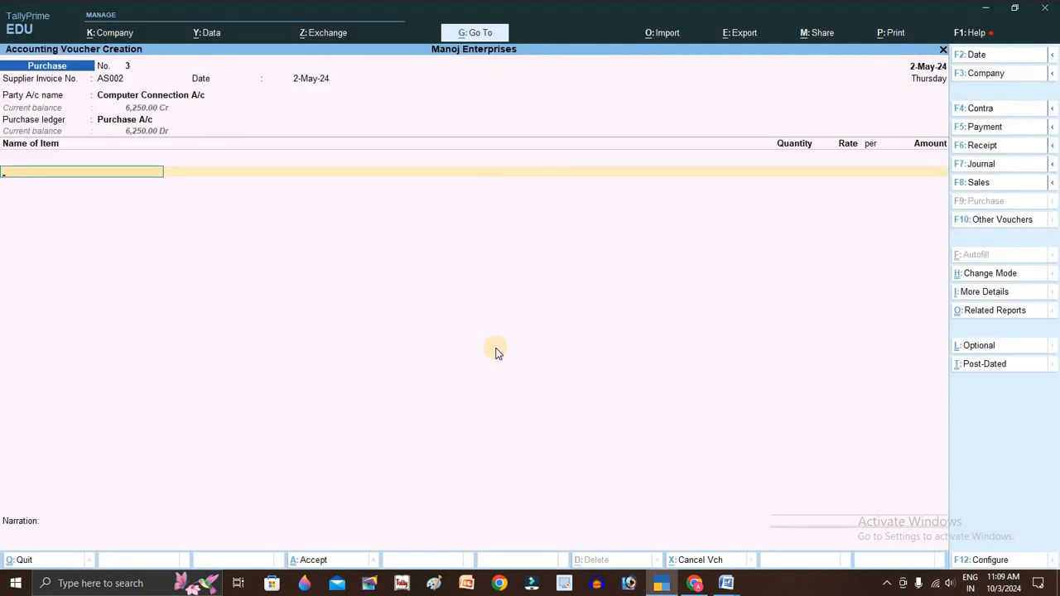
type("P")
key("Return")
key("alt+Tab")
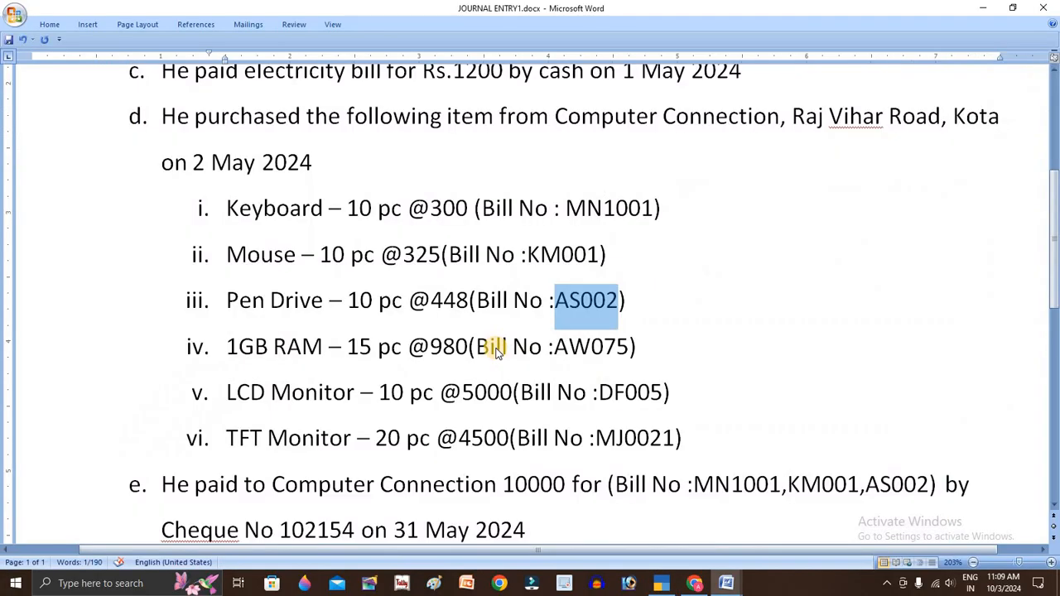
key("alt+Tab")
type("10")
key("Return")
type("44")
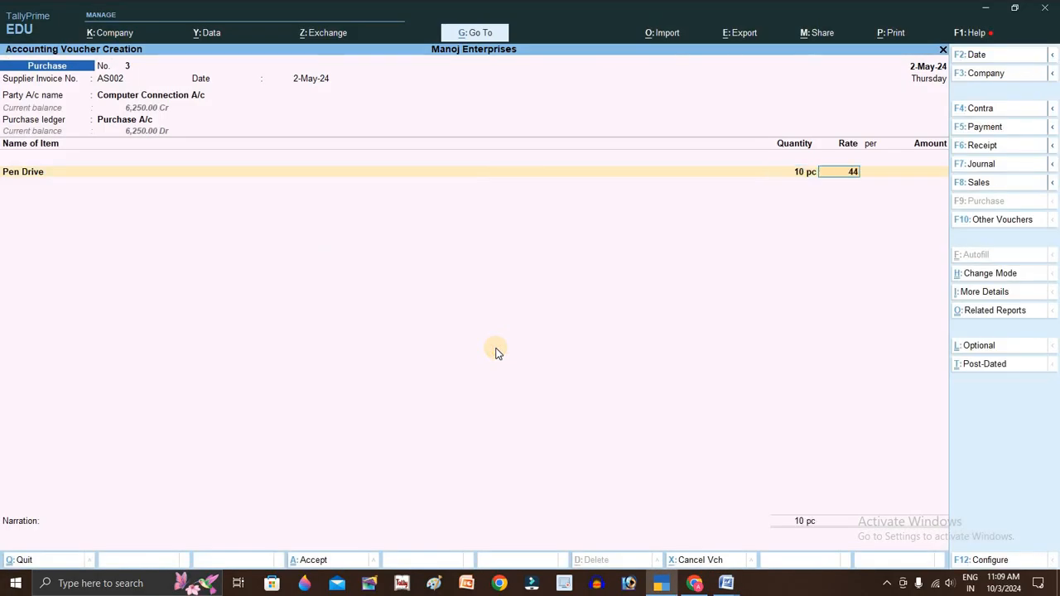
type("0")
key("Return")
key("Return")
key("Return")
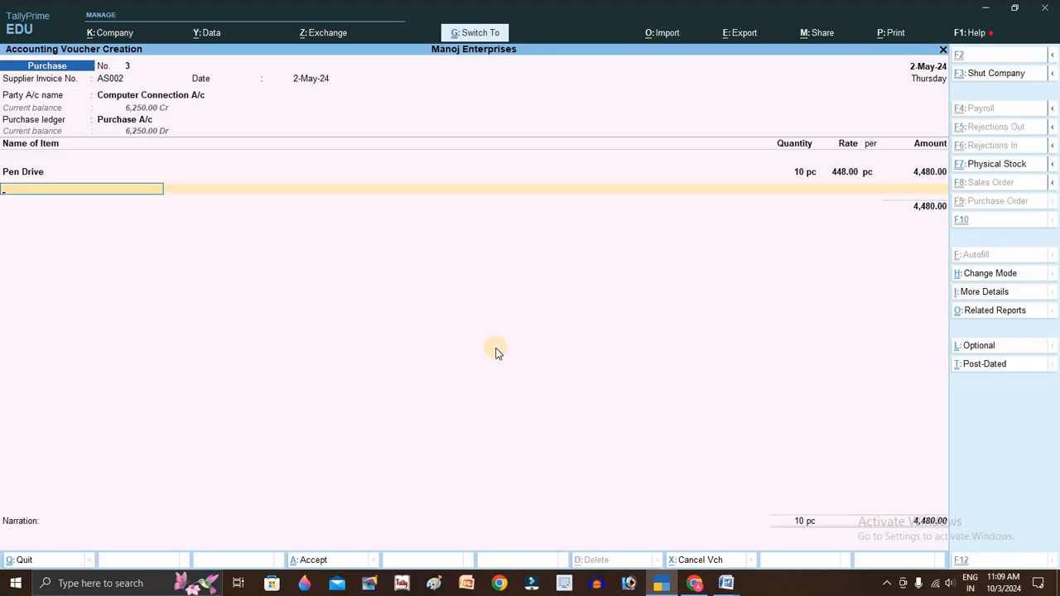
key("Return")
key("Return")
- Select the 1GB RAM bill number AW075 on the assignment sheet
key("alt+Tab")
scroll(533, 284, "down", 2)
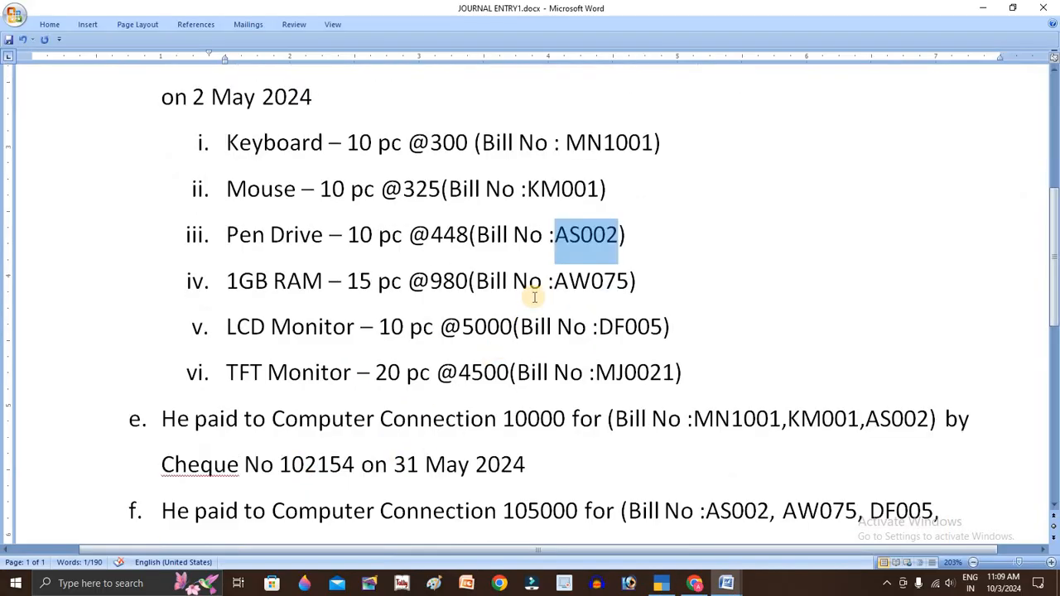
double_click(571, 280)
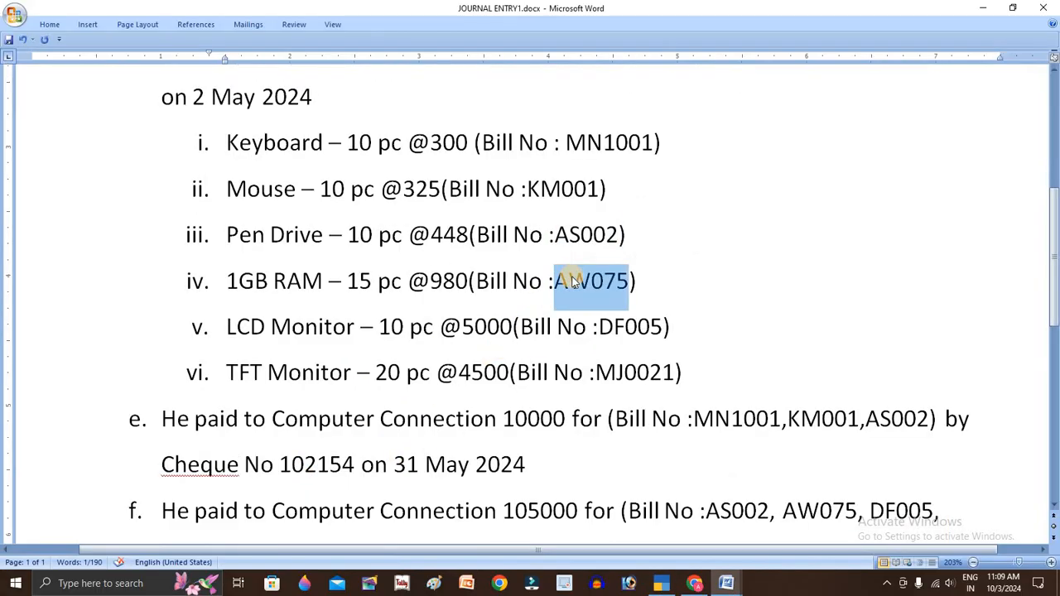
- Paste AW075 as Supplier Invoice No., with Computer Connection A/c and Purchase A/c
key("alt+Tab")
key("ctrl+alt+v")
key("Return")
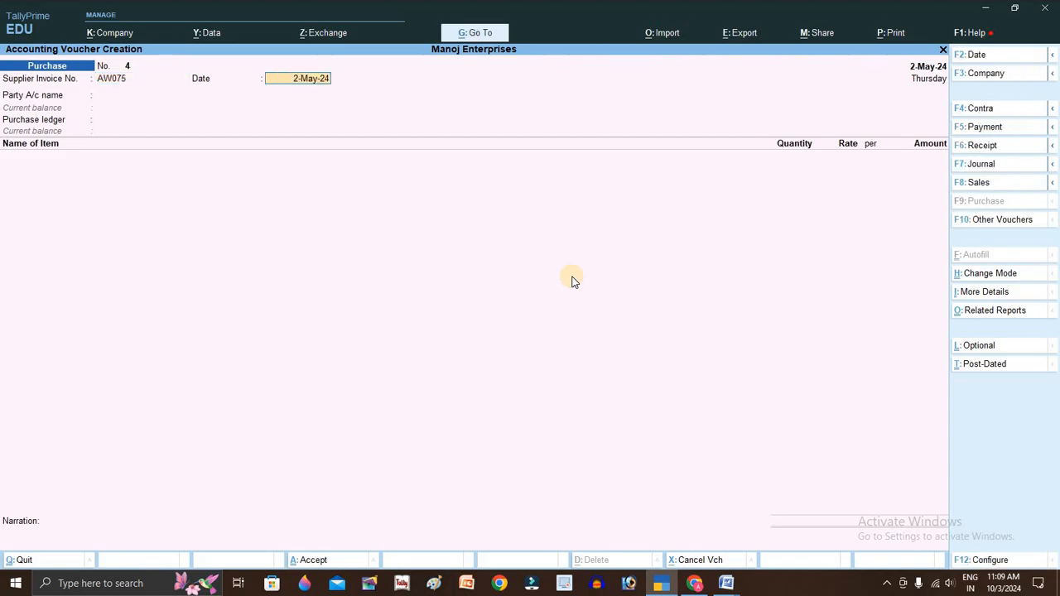
key("Return")
key("Down")
key("Return")
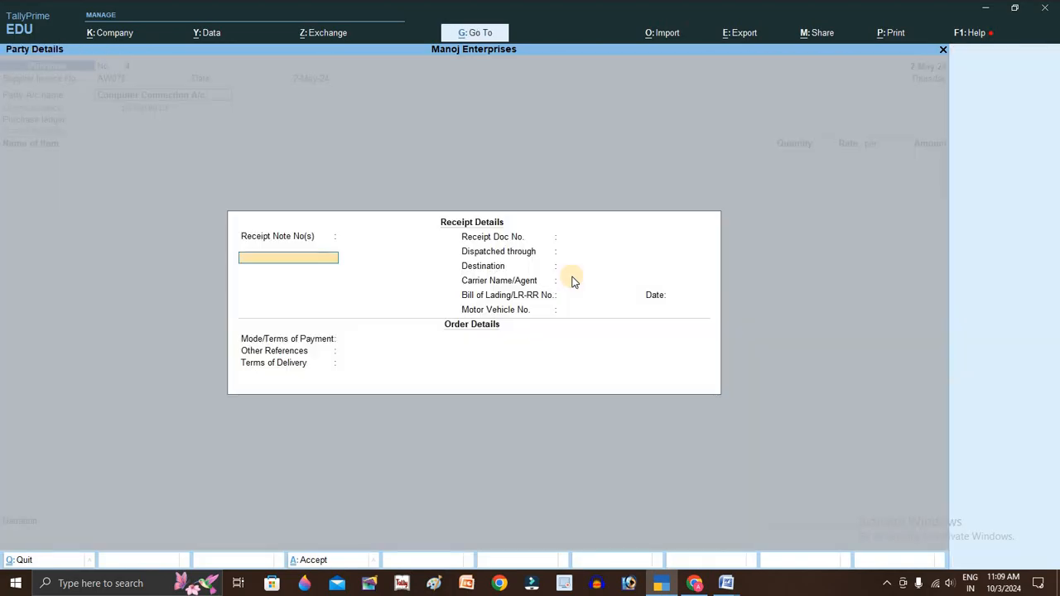
key("ctrl+a")
key("ctrl+a")
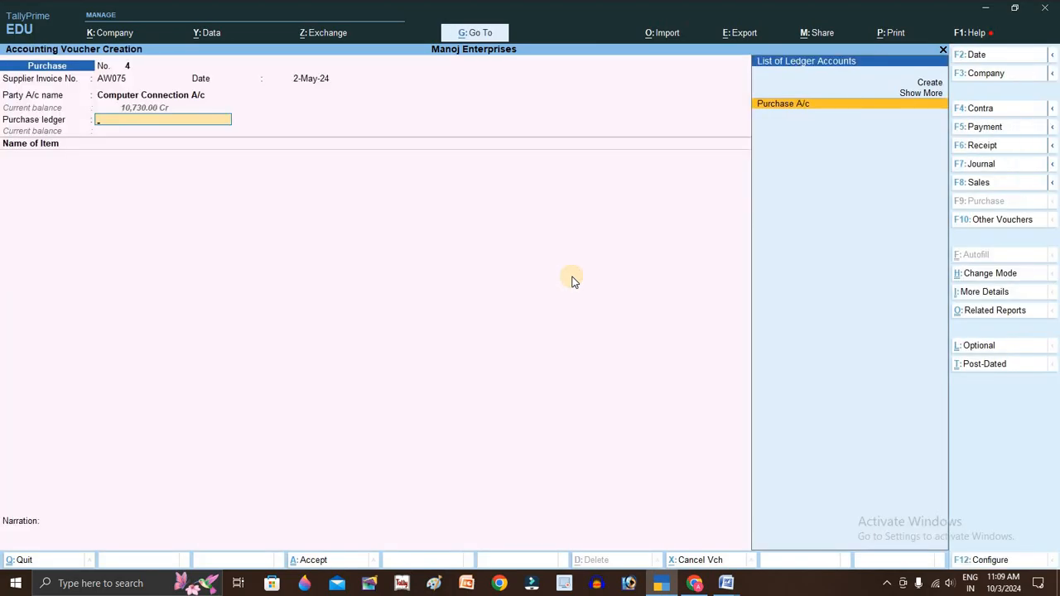
key("Return")
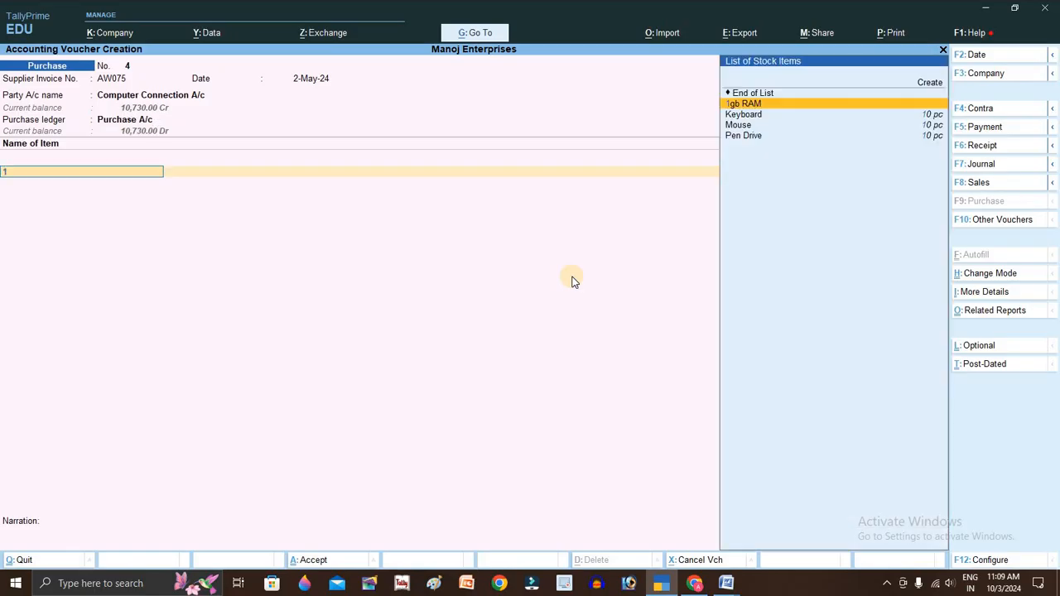
- Add 1gb RAM, 15 pc at 980 (14,700.00), and save the voucher
key("Return")
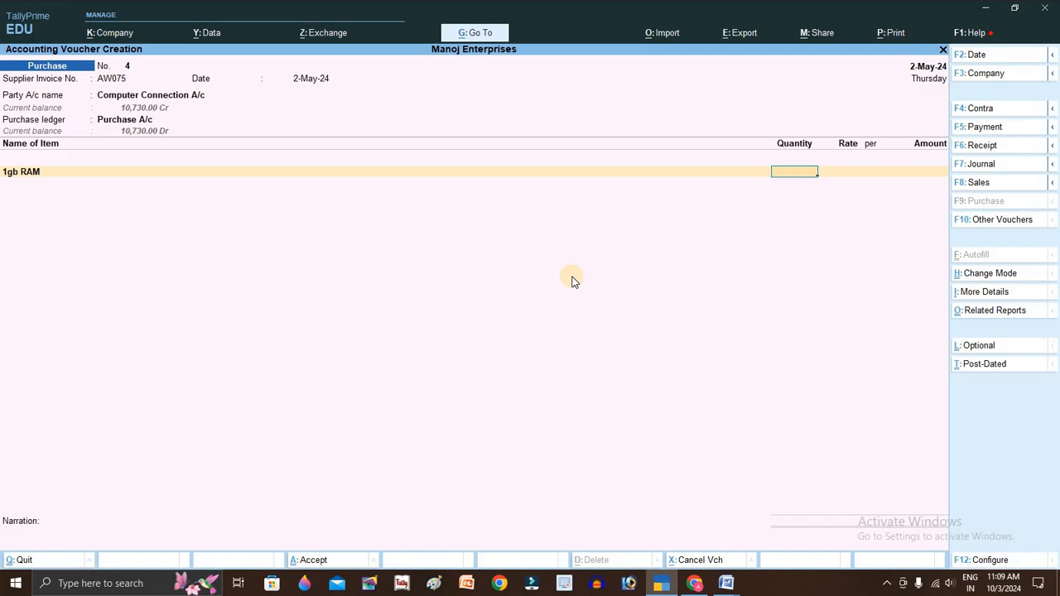
type("15")
key("Return")
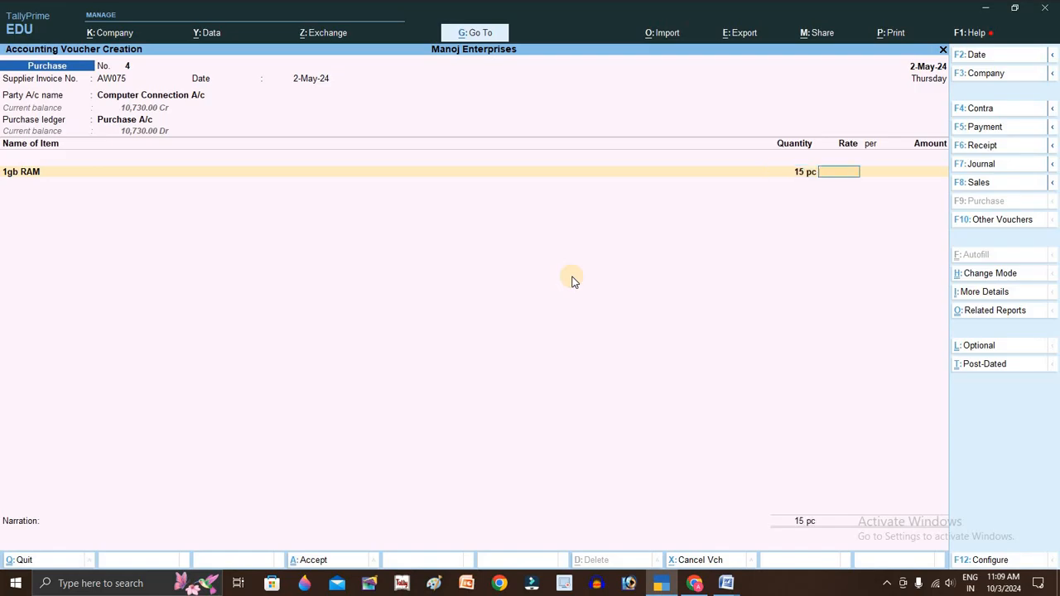
type("980")
key("Return")
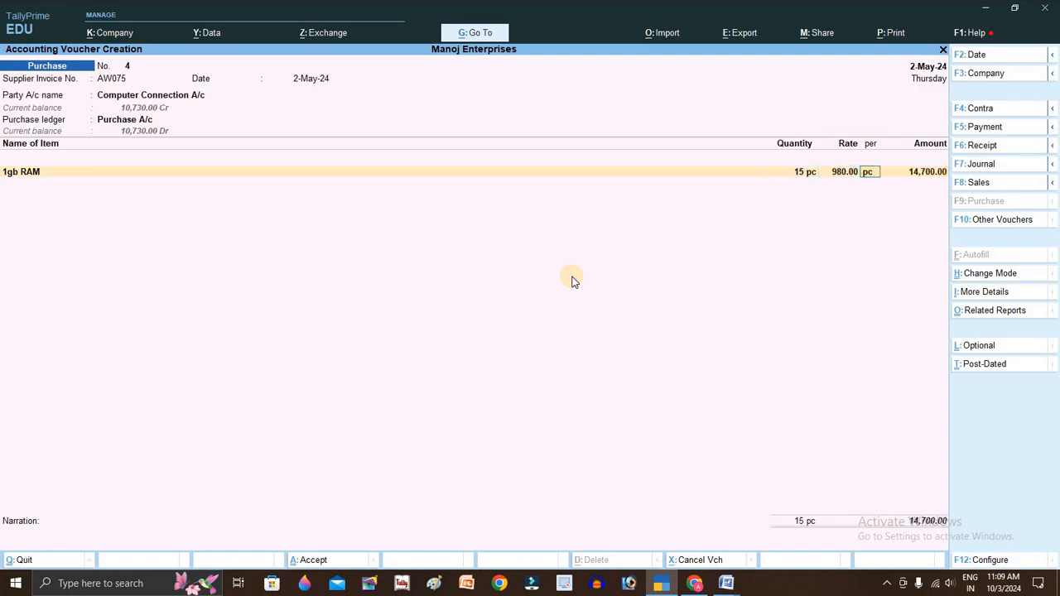
key("Return")
key("ctrl+a")
- Select bill number DF005 on the LCD Monitor line of the assignment sheet
key("alt+Tab")
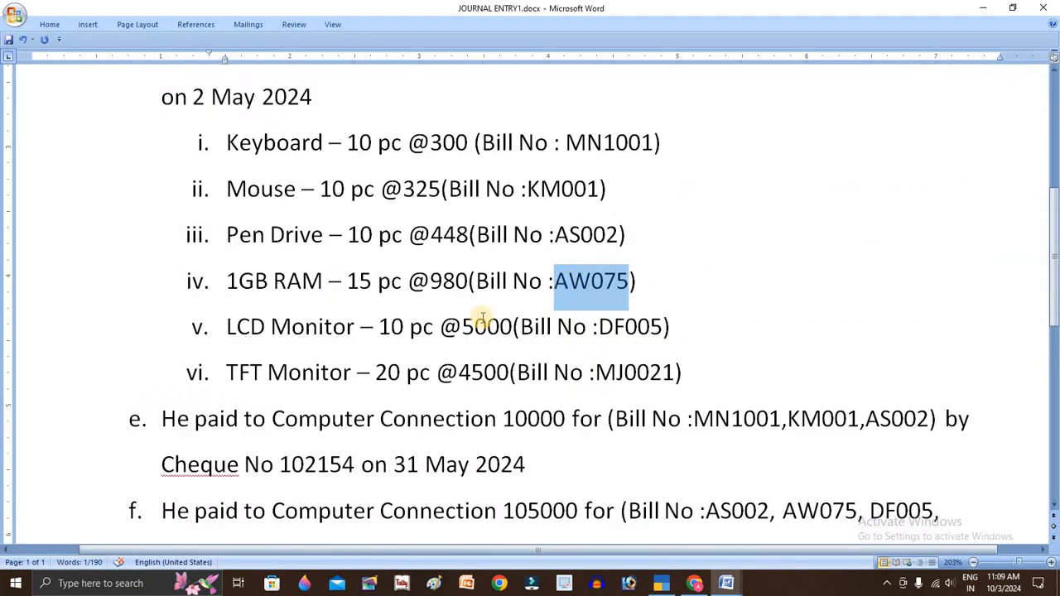
left_click(404, 326)
double_click(625, 318)
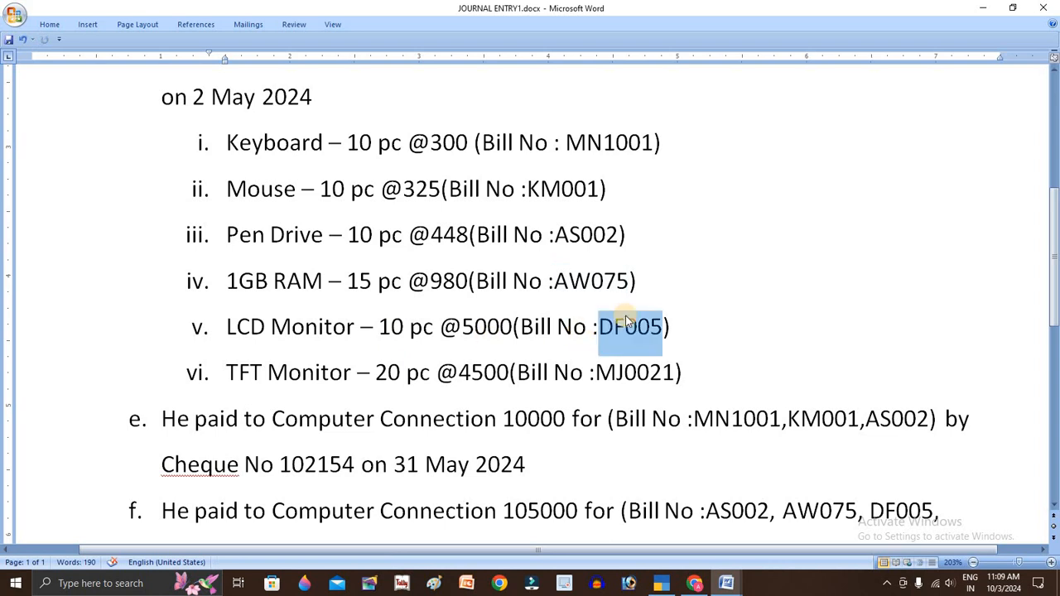
- Enter DF005 as Supplier Invoice No. and choose Computer Connection A/c as the party
left_click(626, 318)
type("DF005")
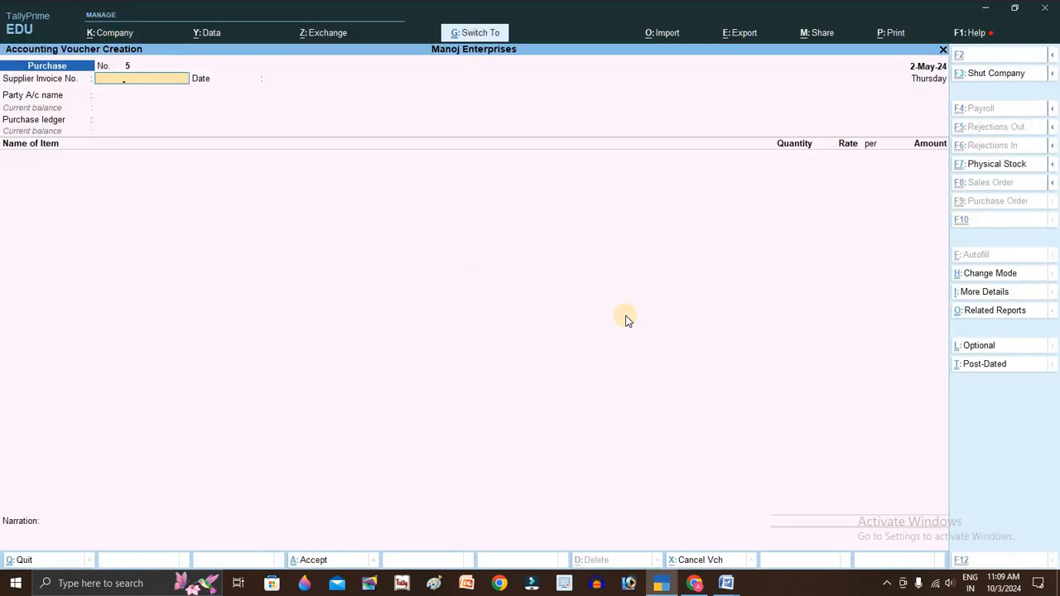
key("Return")
key("Return")
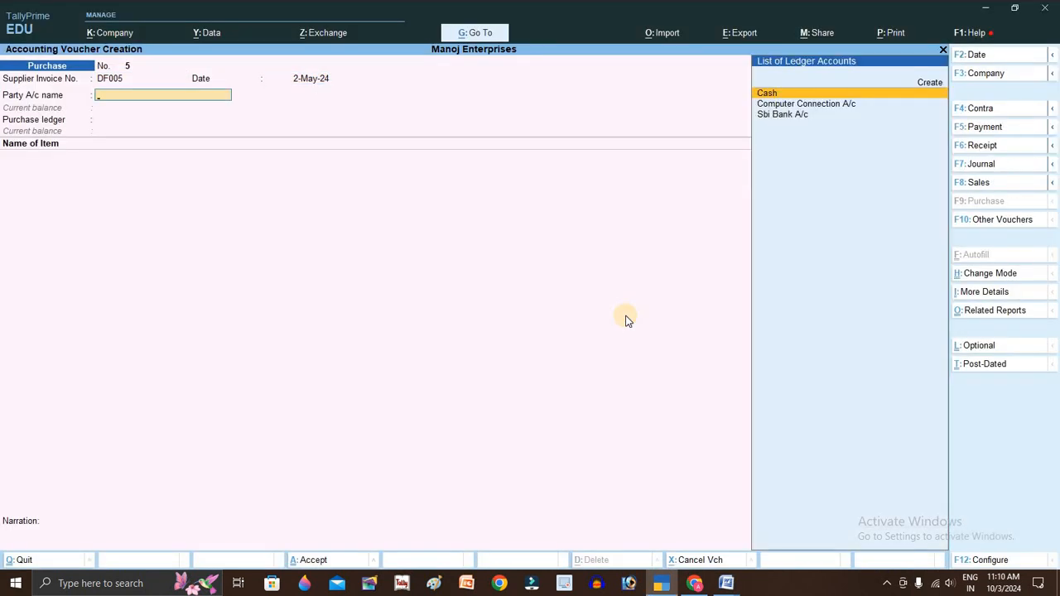
key("Down")
key("Return")
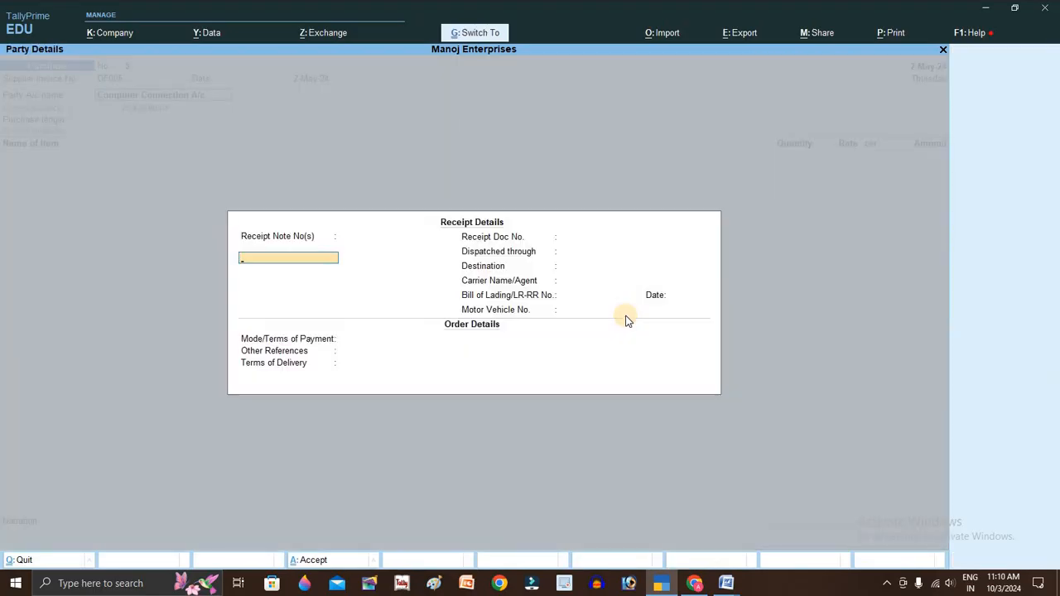
key("ctrl+a")
key("ctrl+a")
- With Purchase A/c, add LCD Monitor 10 pc at 5,000 (50,000) and save
key("Return")
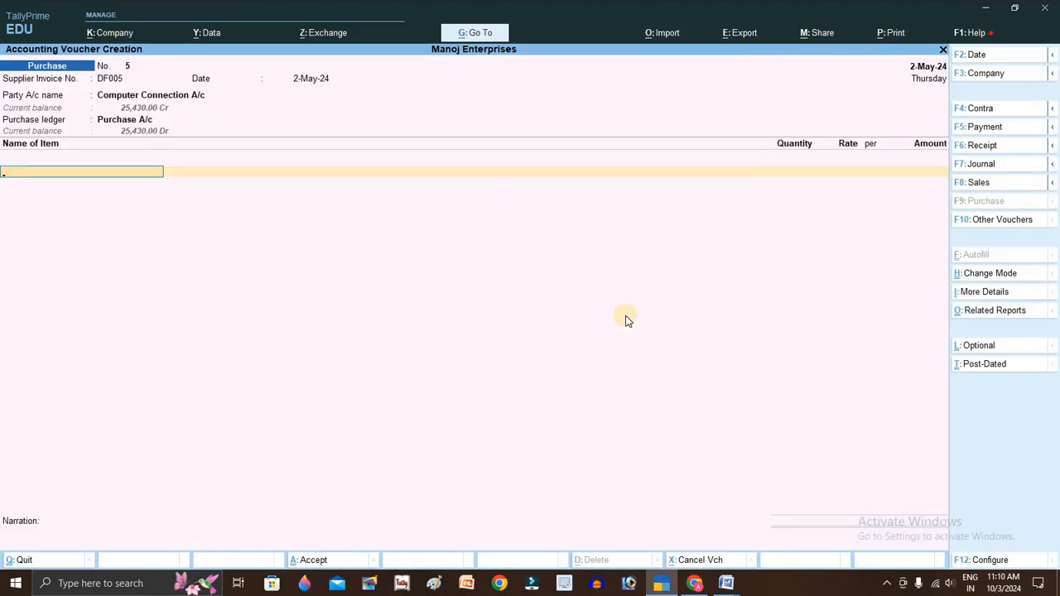
key("alt+Tab")
left_click(333, 365)
key("alt+Tab")
key("Return")
key("alt+Tab")
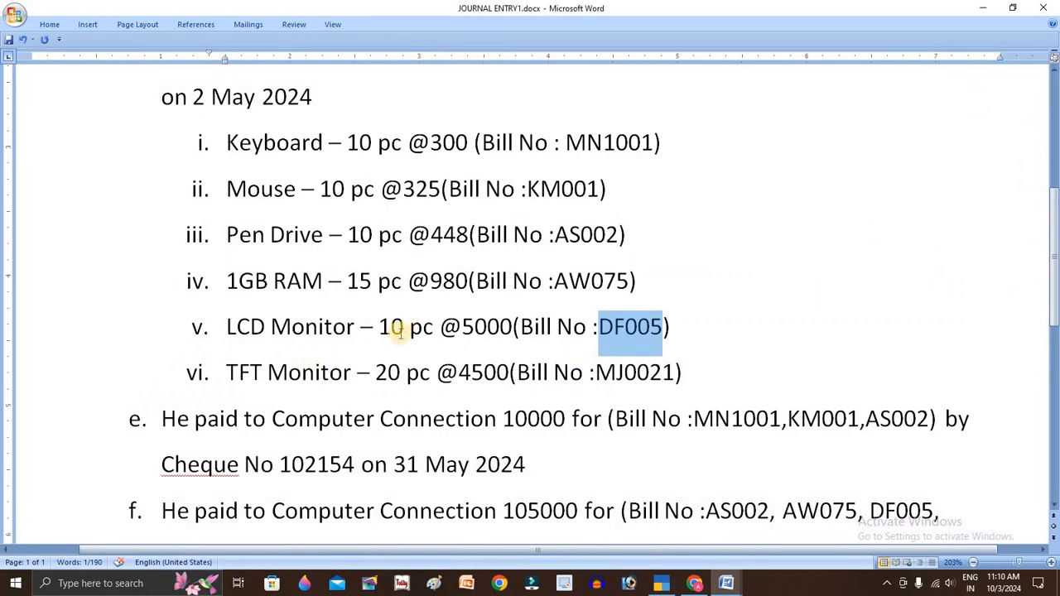
left_click_drag(402, 327, 558, 334)
key("alt+Tab")
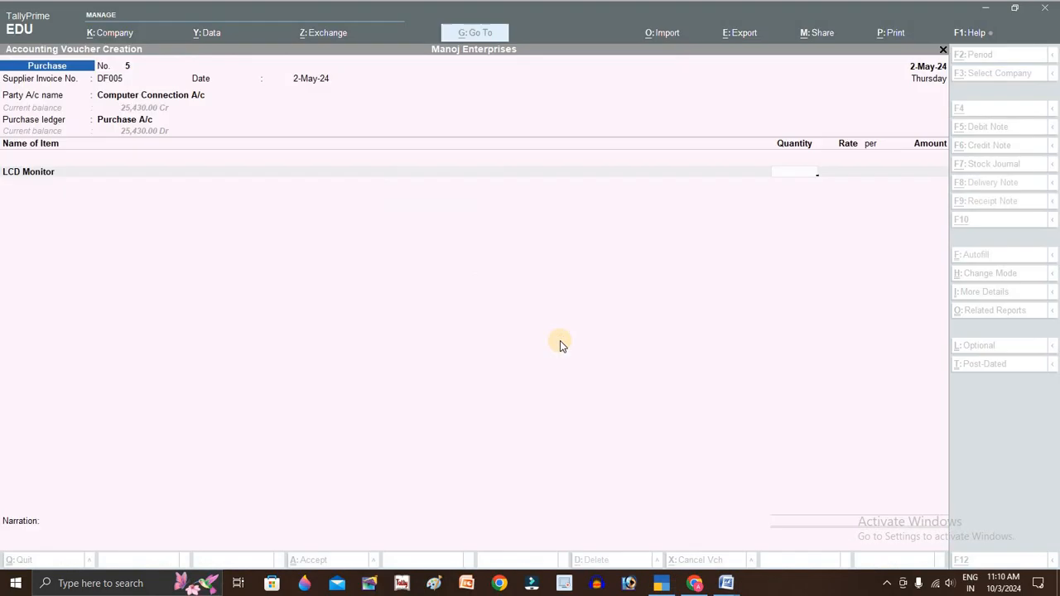
type("10")
key("Return")
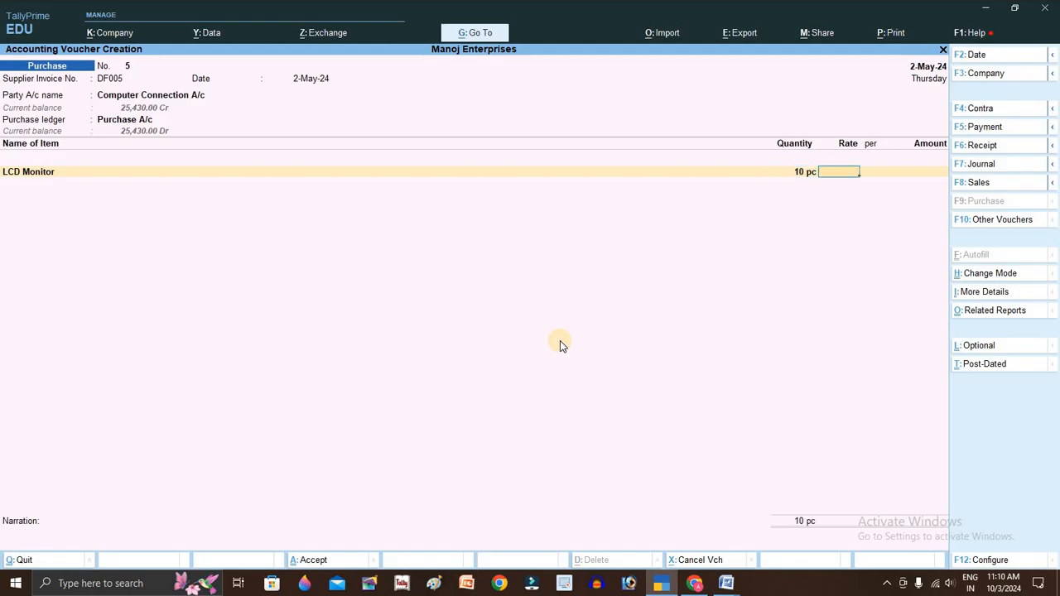
type("5000")
key("Return")
key("Return")
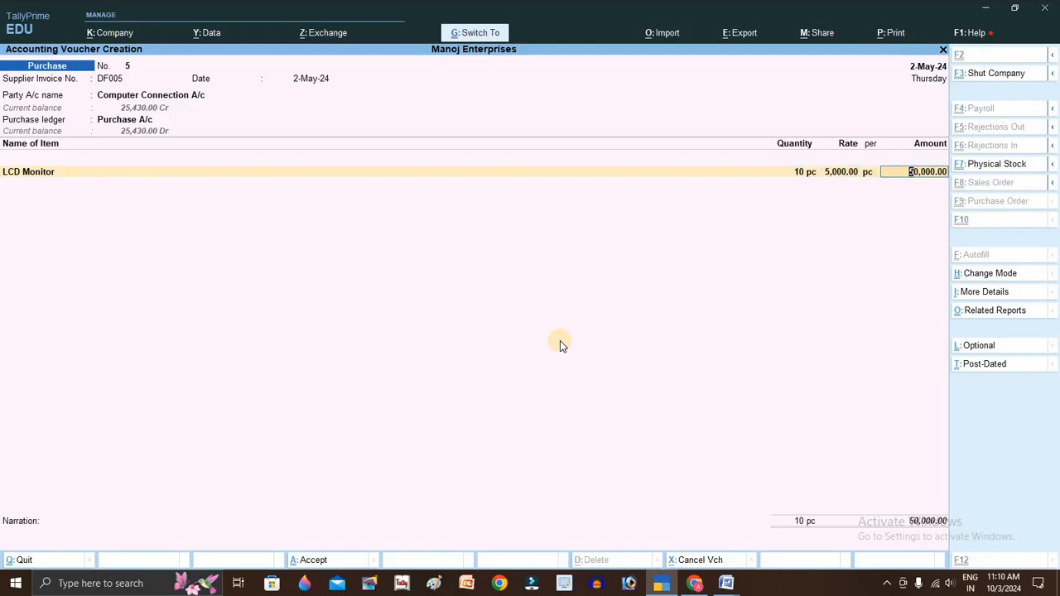
key("ctrl+a")
- Clear the LCD Monitor selection on the assignment sheet and return to Tally
key("alt+Tab")
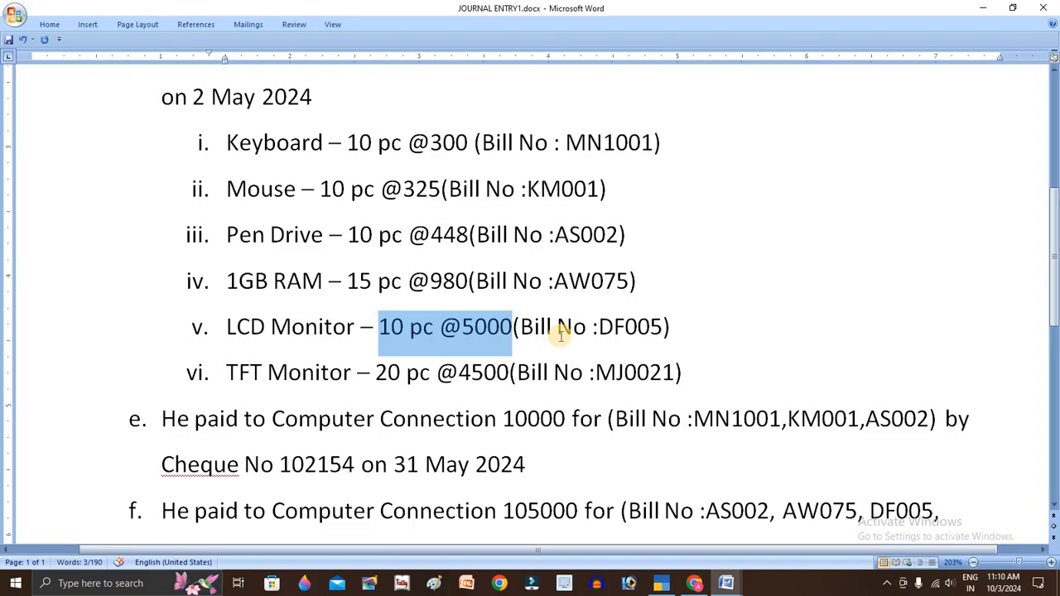
left_click(334, 365)
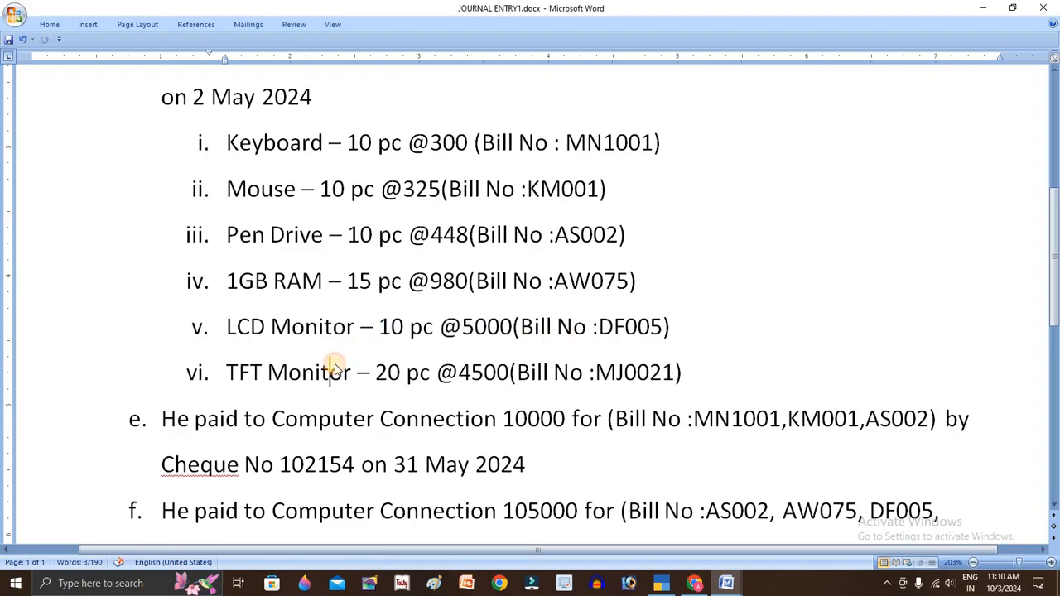
key("alt+Tab")
key("alt+Tab")
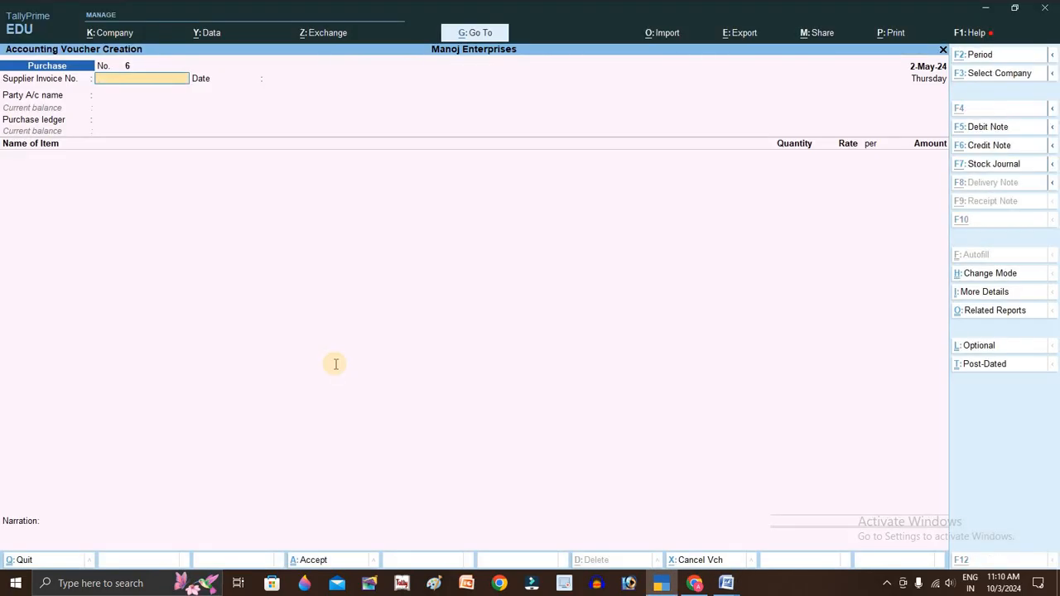
- Enter MJ0021 as Supplier Invoice No., with Computer Connection A/c and Purchase A/c
double_click(627, 373)
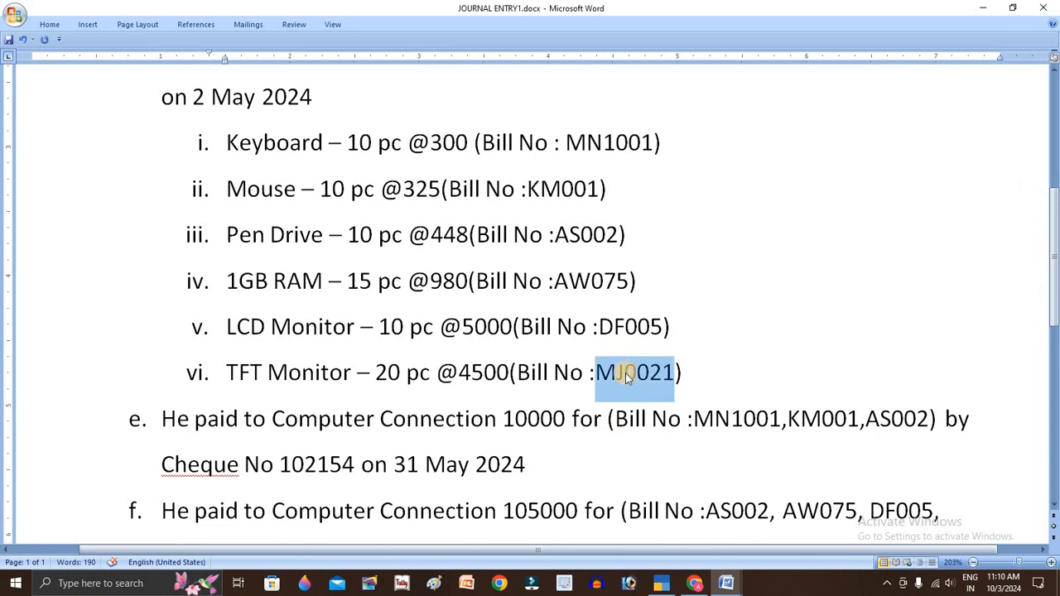
key("alt+Tab")
key("ctrl+alt+v")
key("Return")
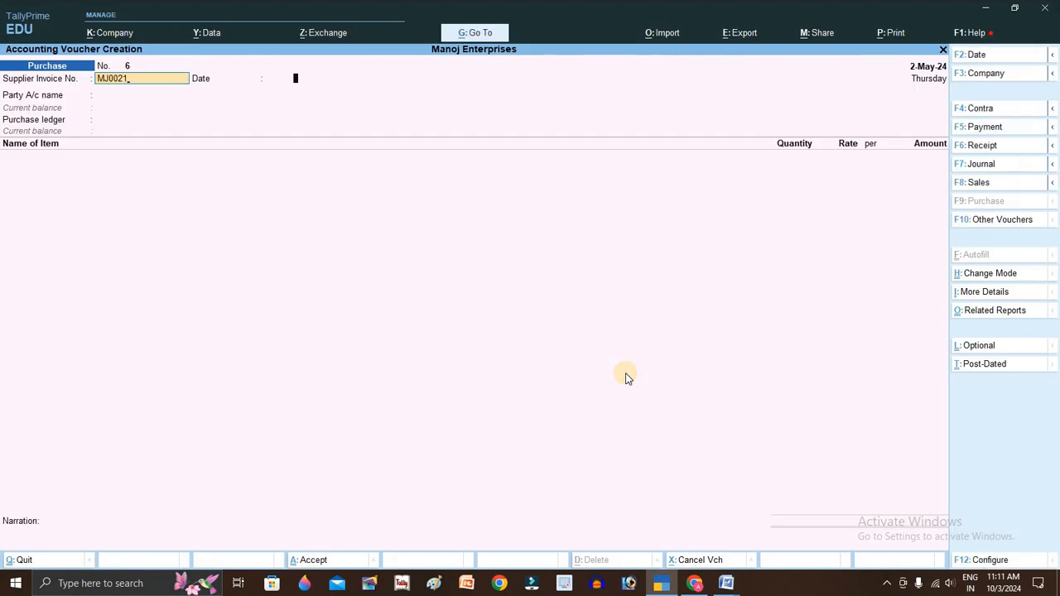
key("Return")
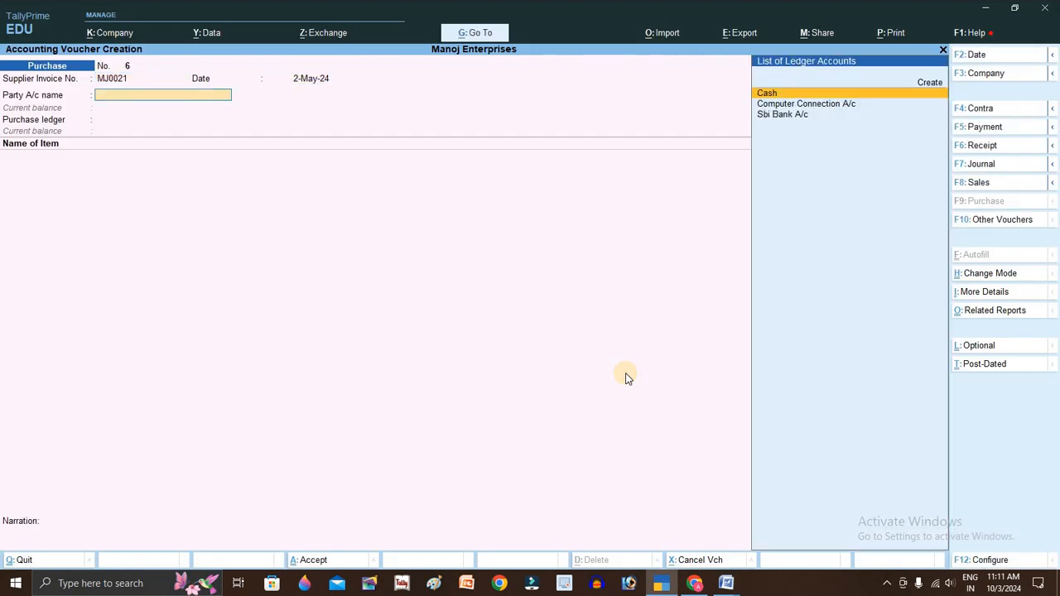
key("Down")
key("Return")
key("Return")
key("ctrl+a")
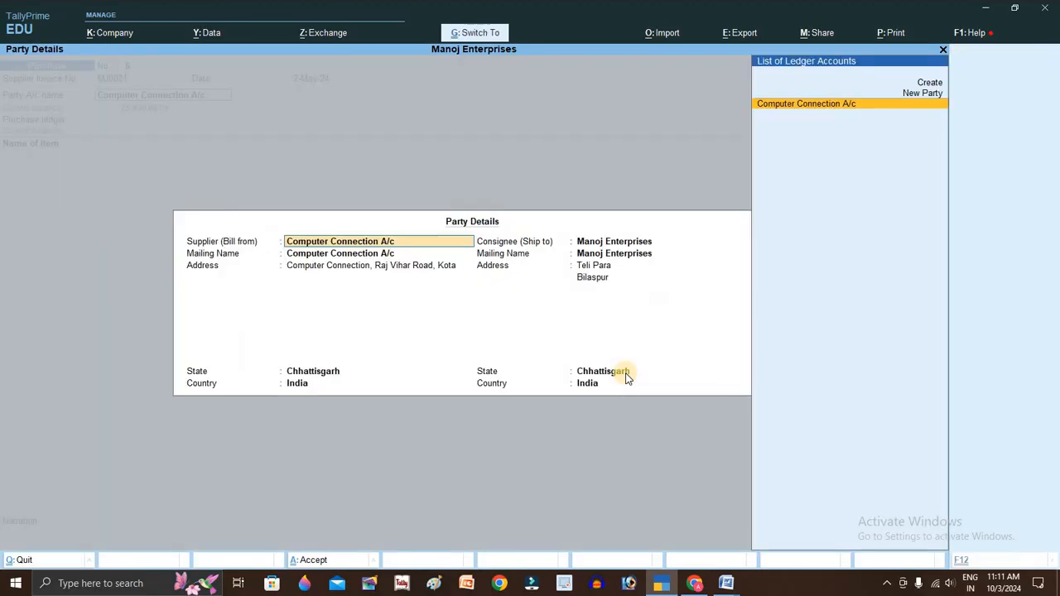
key("ctrl+a")
key("Return")
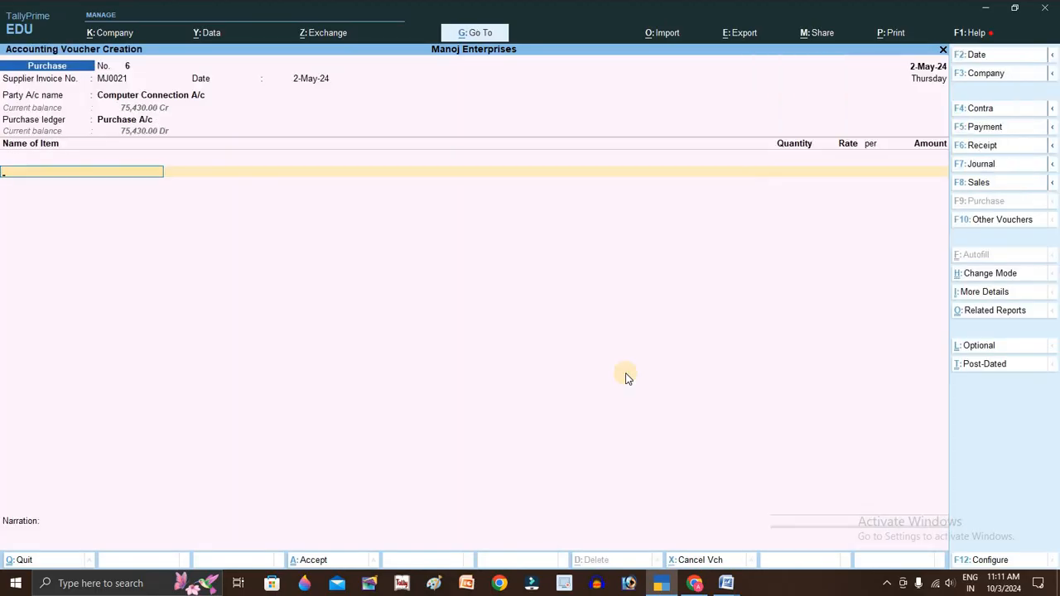
- Add TFT Monitor, 20 pc at 4,500 (90,000), and save the voucher
key("Down")
key("Down")
key("Return")
key("alt+Tab")
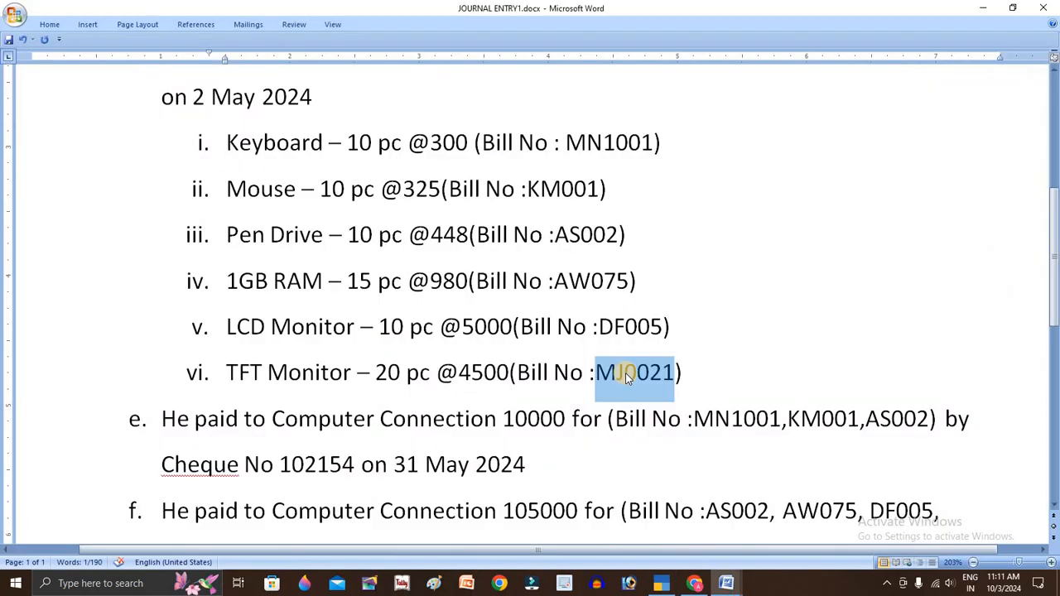
key("alt+Tab")
type("20")
key("Return")
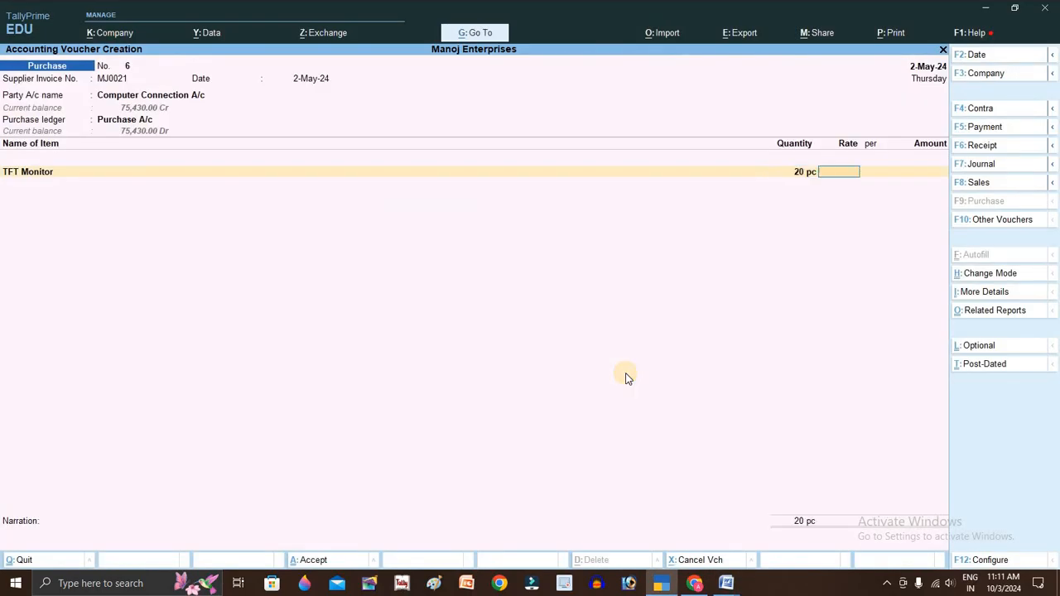
type("4500")
key("Return")
key("Return")
key("Return")
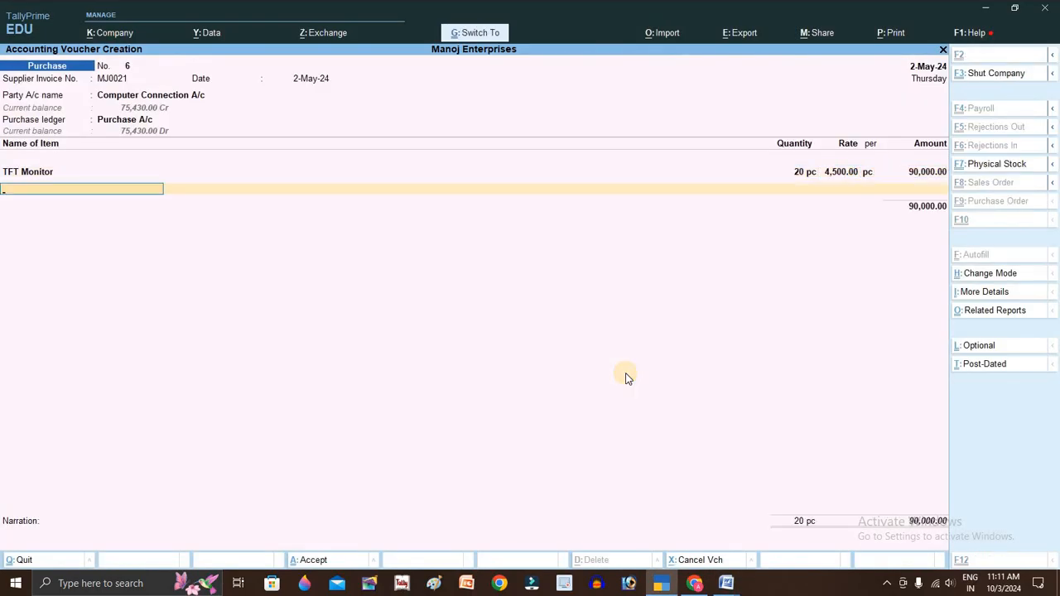
key("ctrl+a")
key("alt+Tab")
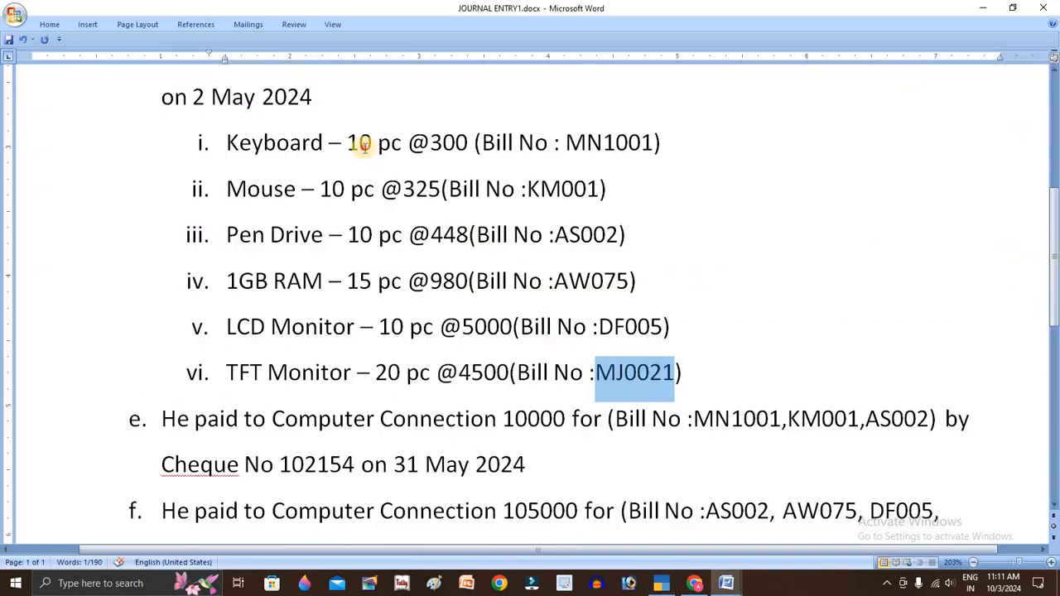
- Move down to payment entry e (10000 to Computer Connection) and select cheque number 102154
left_click(364, 145)
scroll(699, 374, "down", 1)
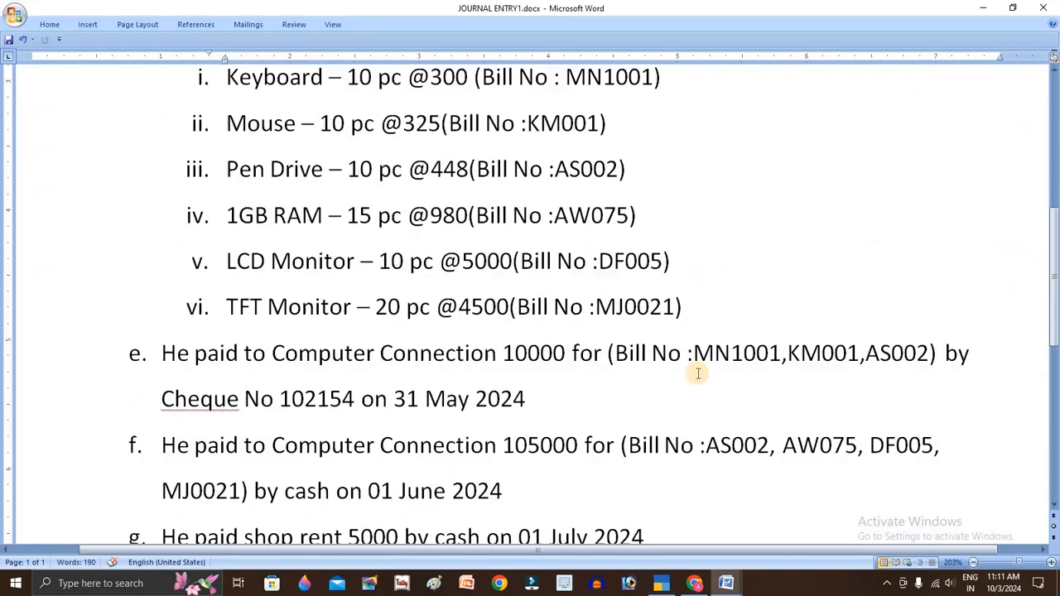
scroll(698, 374, "down", 1)
left_click(163, 288)
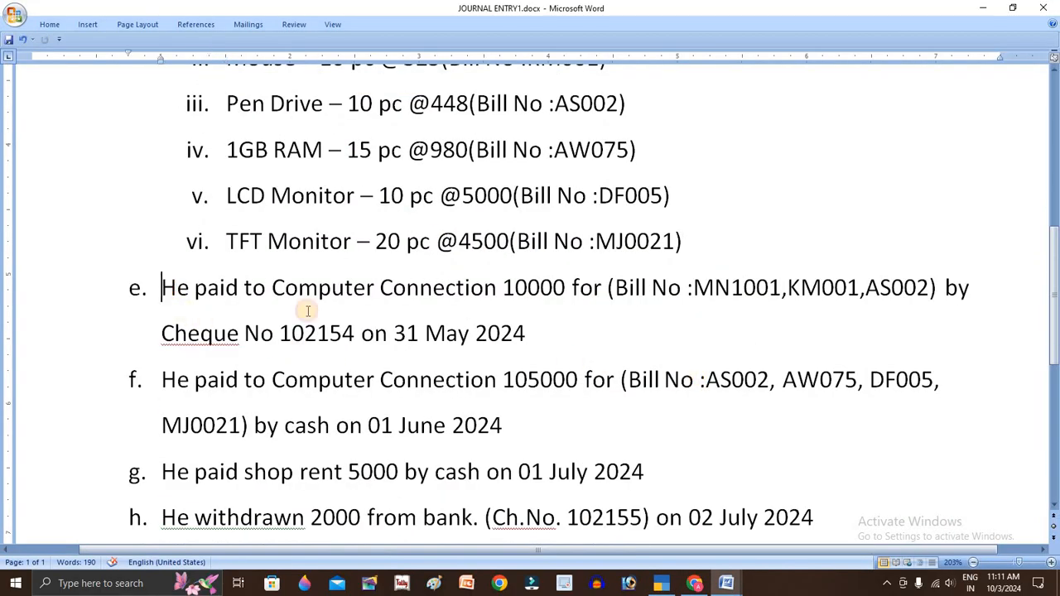
left_click(392, 334)
left_click(526, 333)
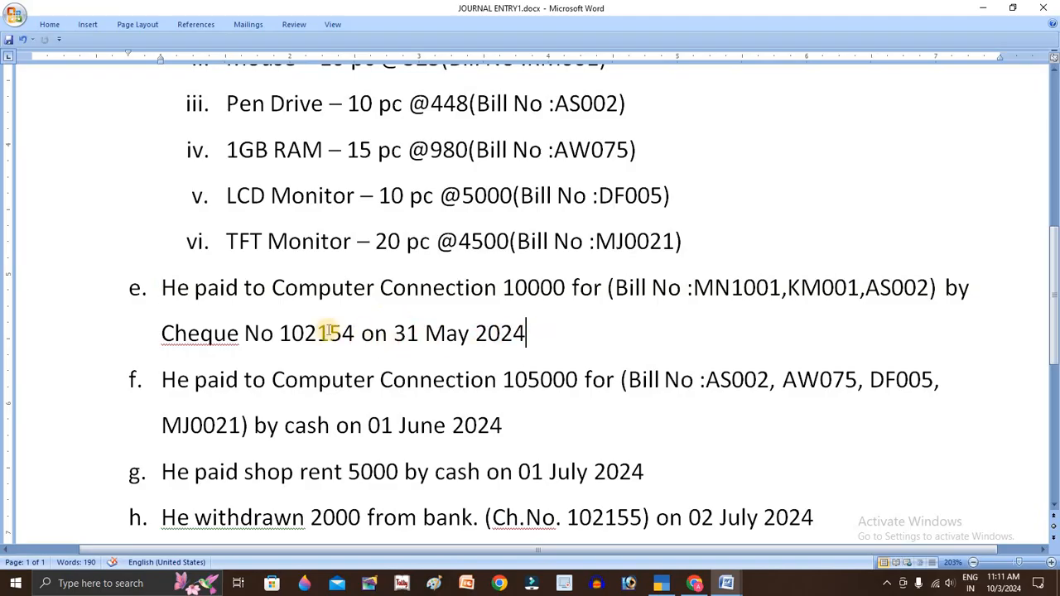
left_click_drag(354, 333, 294, 328)
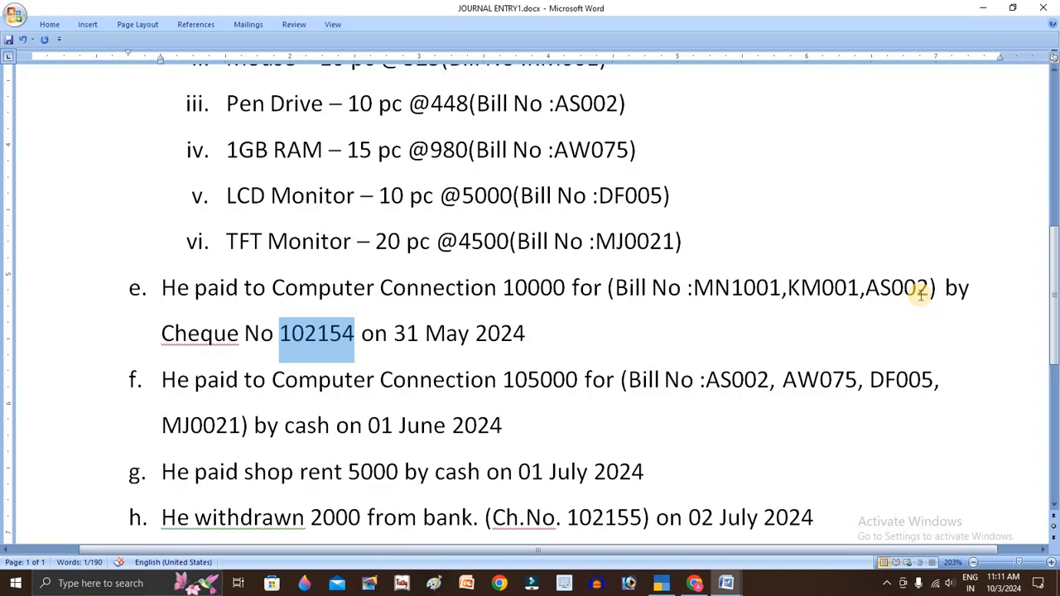
- Start Payment voucher No. 2 dated 31-May-24 with reference 5, choosing Computer Connection A/c
key("alt+Tab")
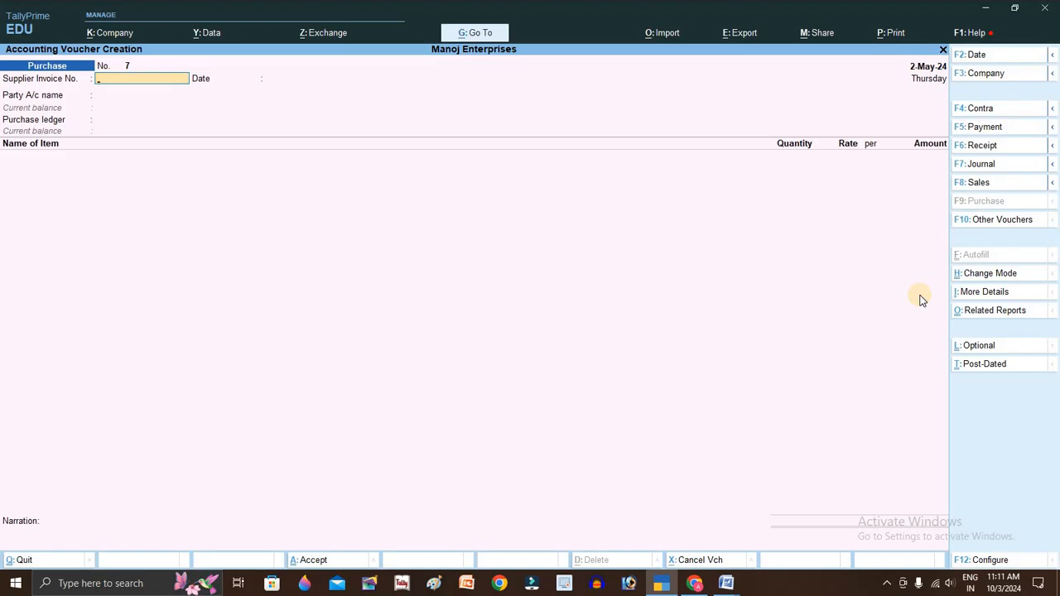
key("F5")
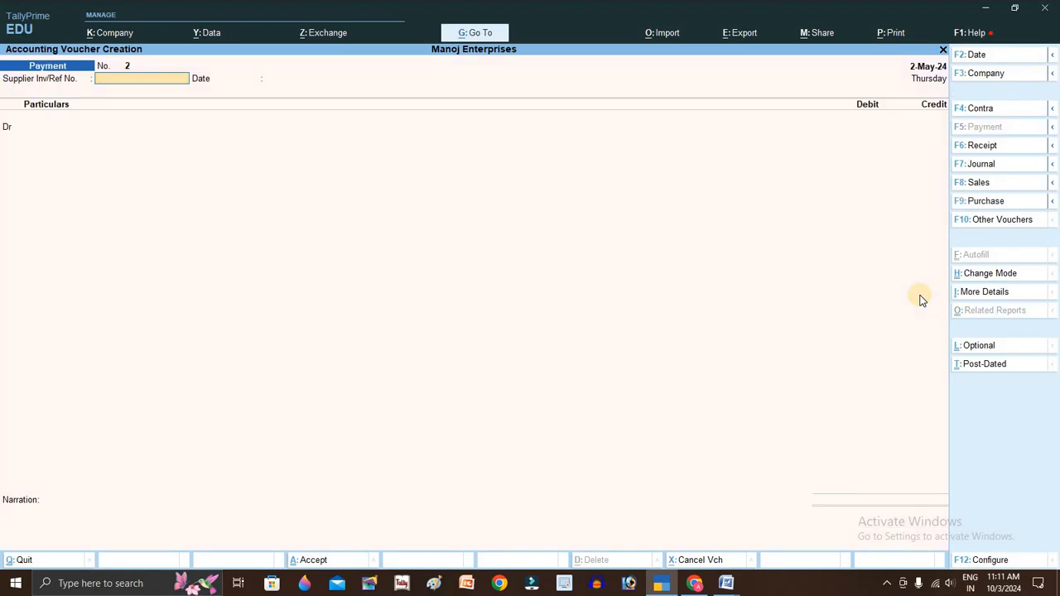
key("F2")
type("31")
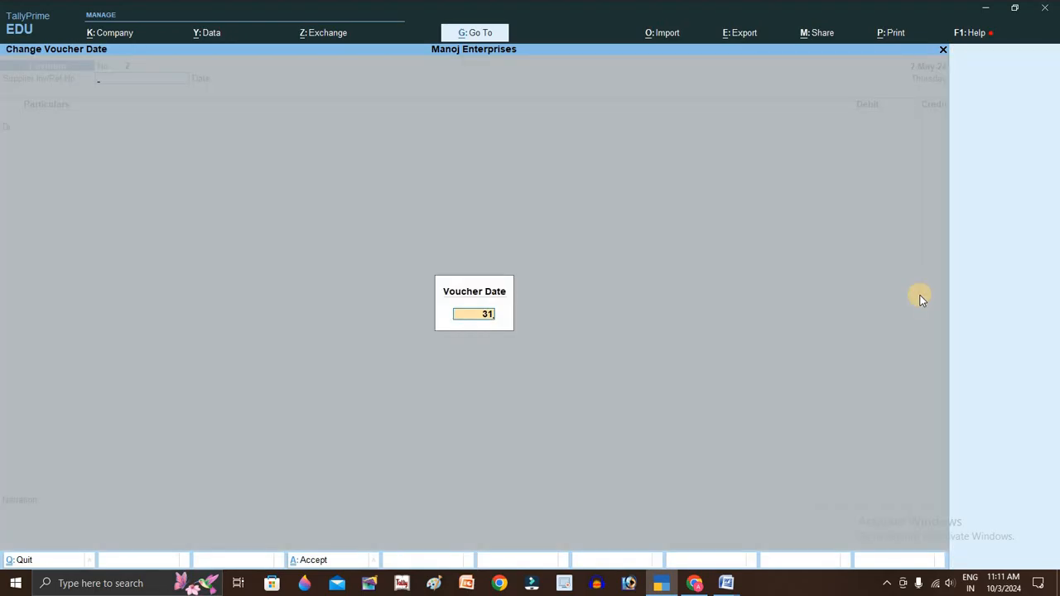
key("Return")
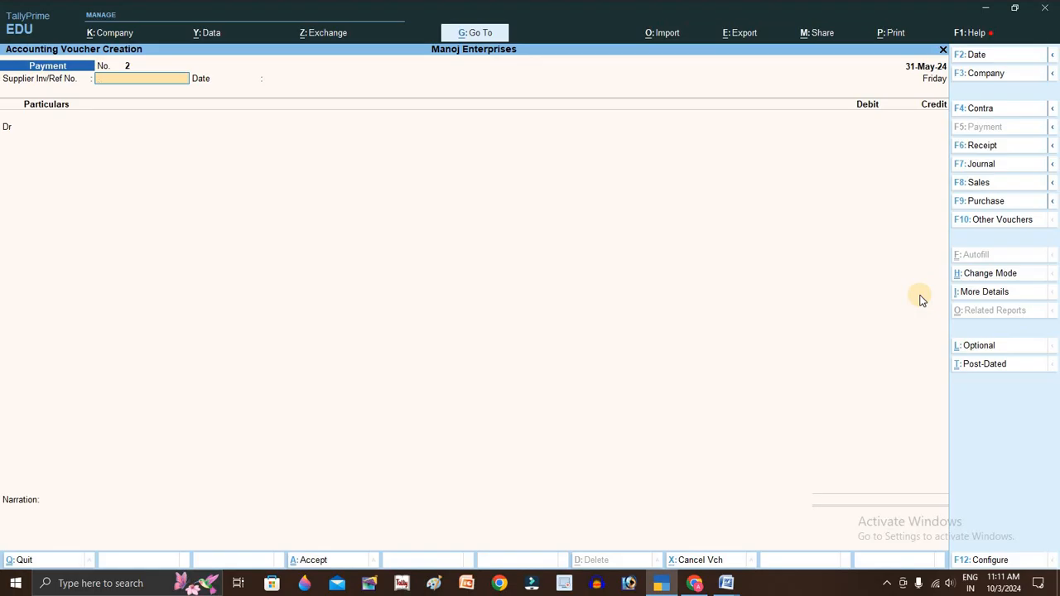
type("5")
key("Return")
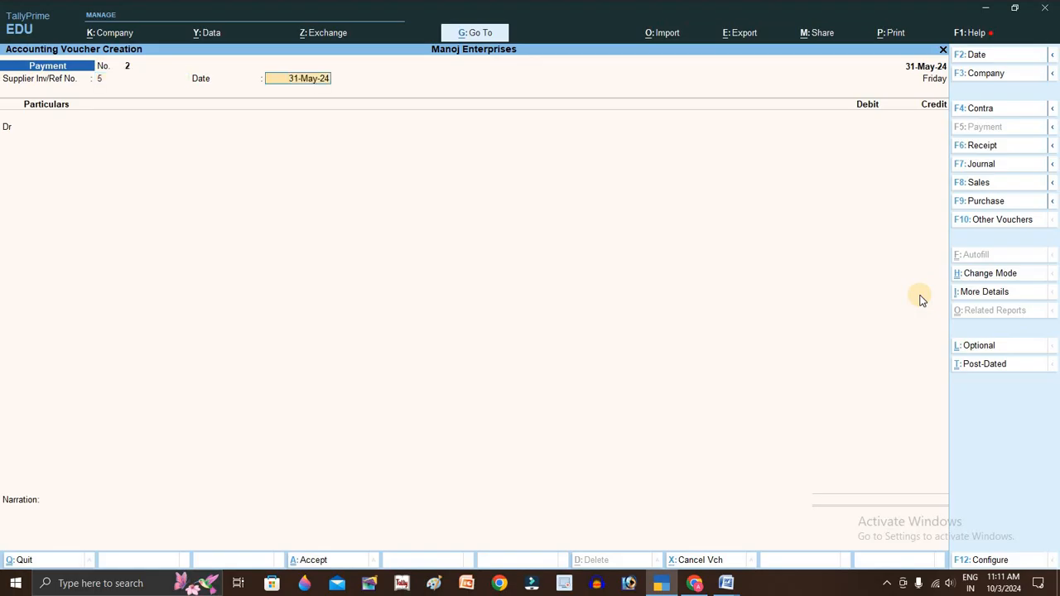
key("Return")
key("Down")
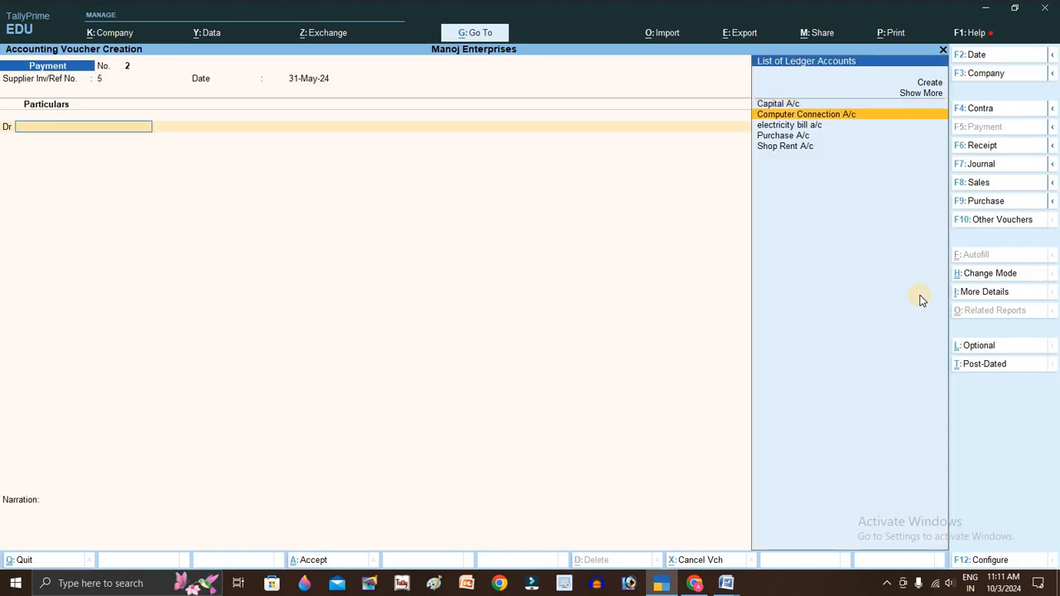
- Allocate the Computer Connection payment against bill MN1001 for 3,000.00
key("Return")
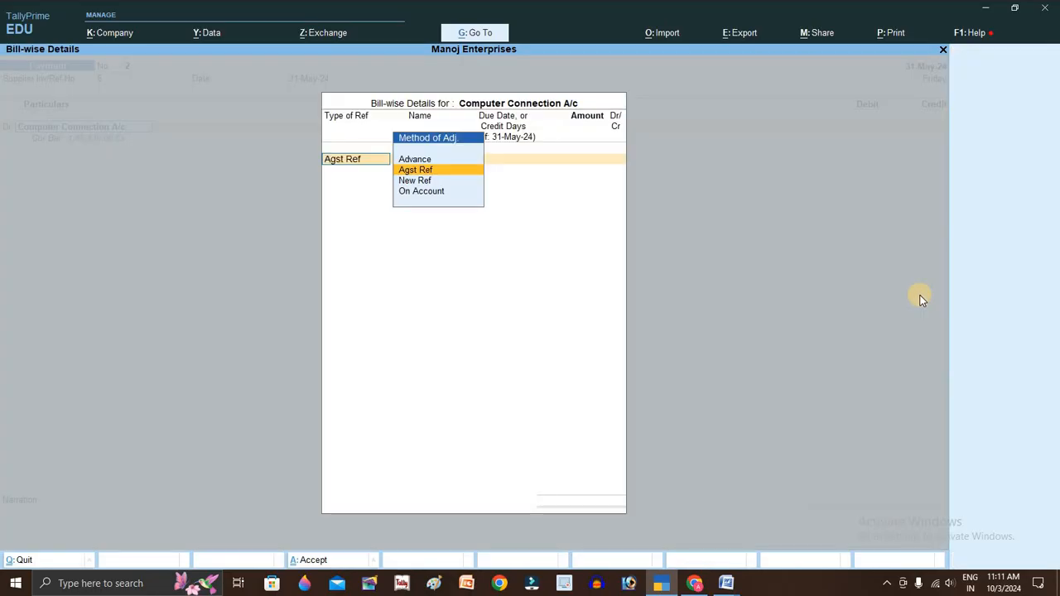
key("Return")
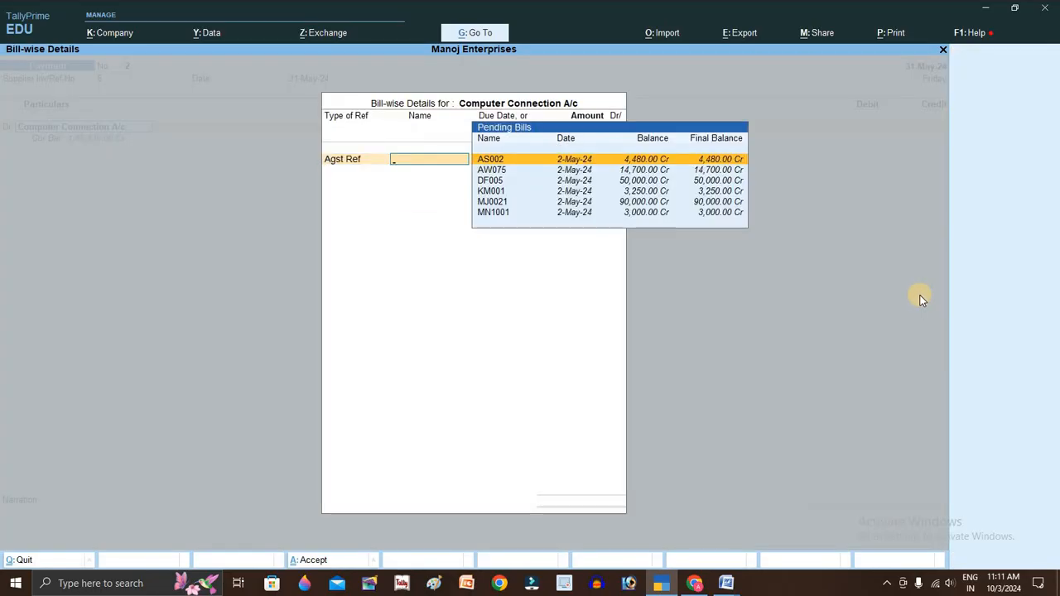
key("alt+Tab")
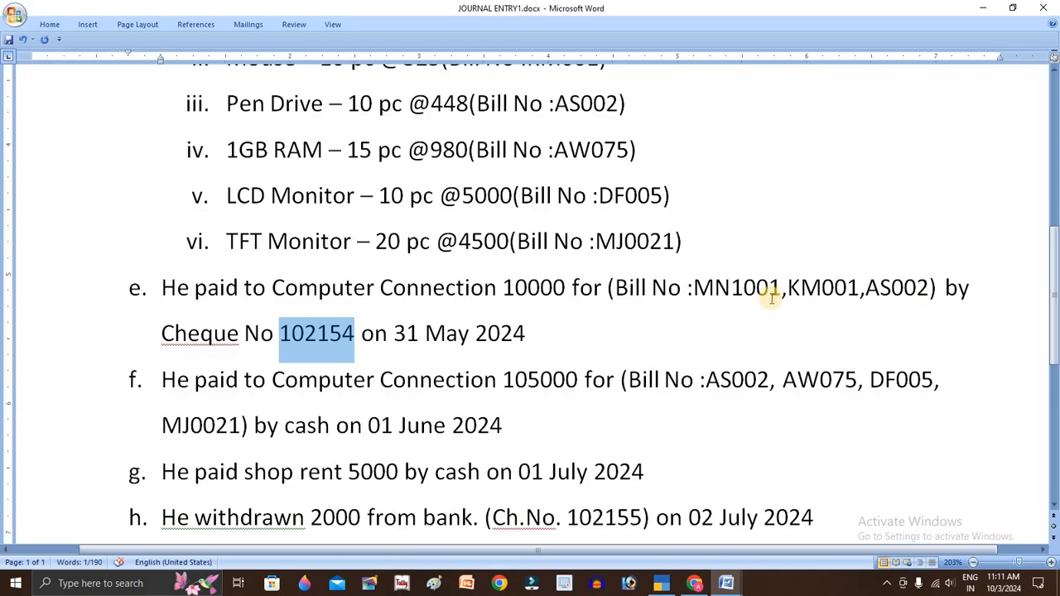
key("alt+Tab")
key("Down")
key("Down")
key("Down")
key("Down")
key("Down")
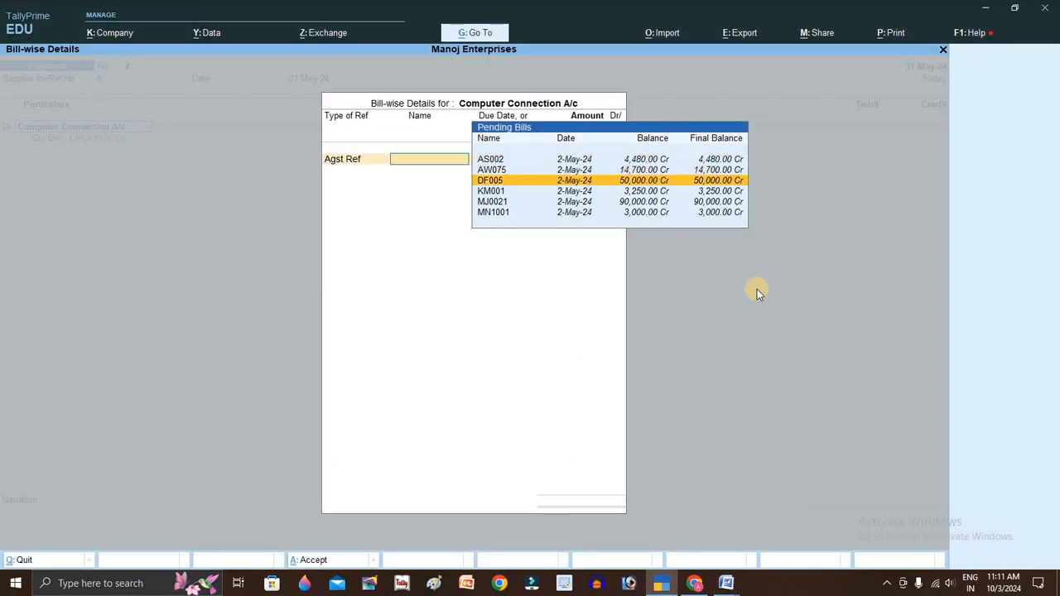
key("Return")
key("Return")
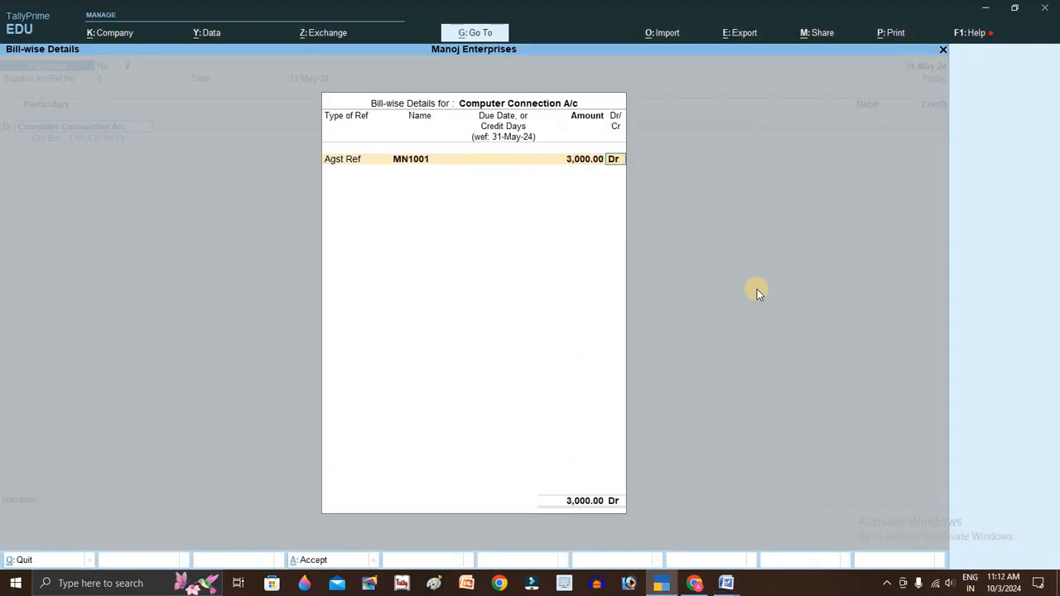
key("Return")
key("Down")
key("Down")
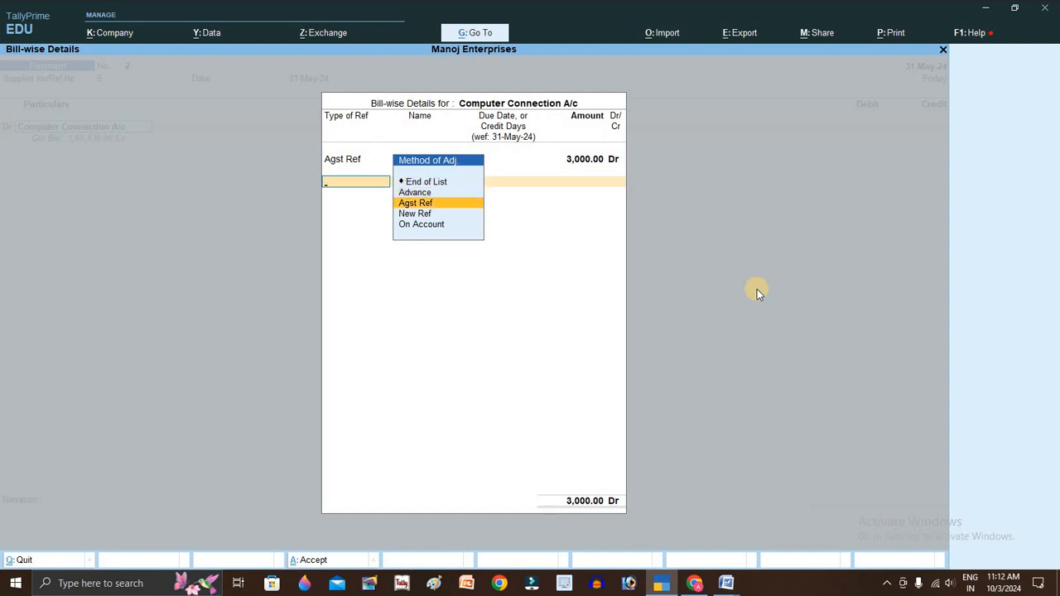
- Add a second Agst Ref allocation against bill KM001 for 3,250.00
key("Return")
key("alt+Tab")
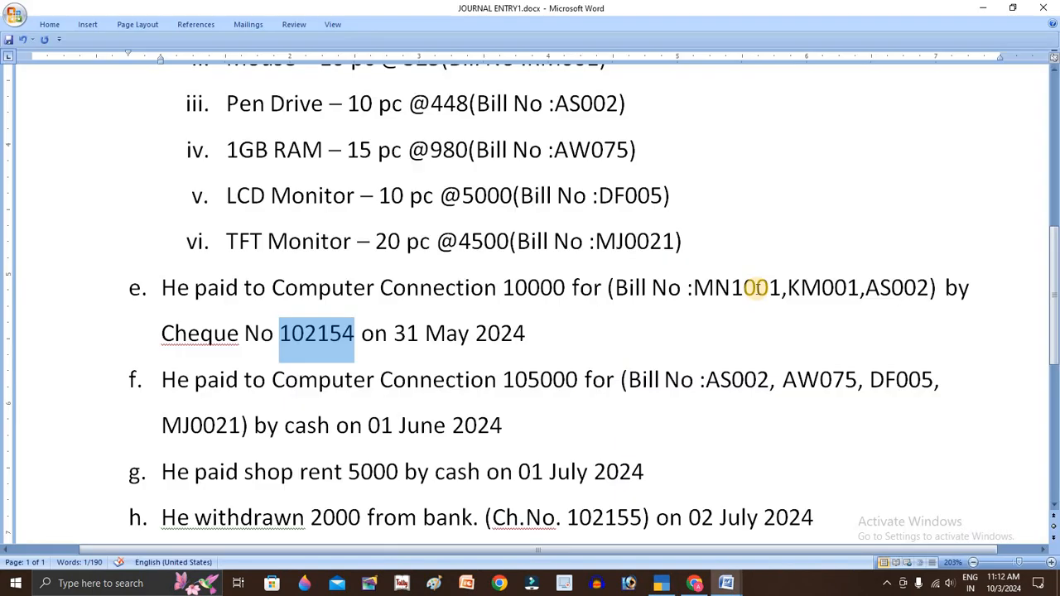
double_click(817, 288)
key("alt+Tab")
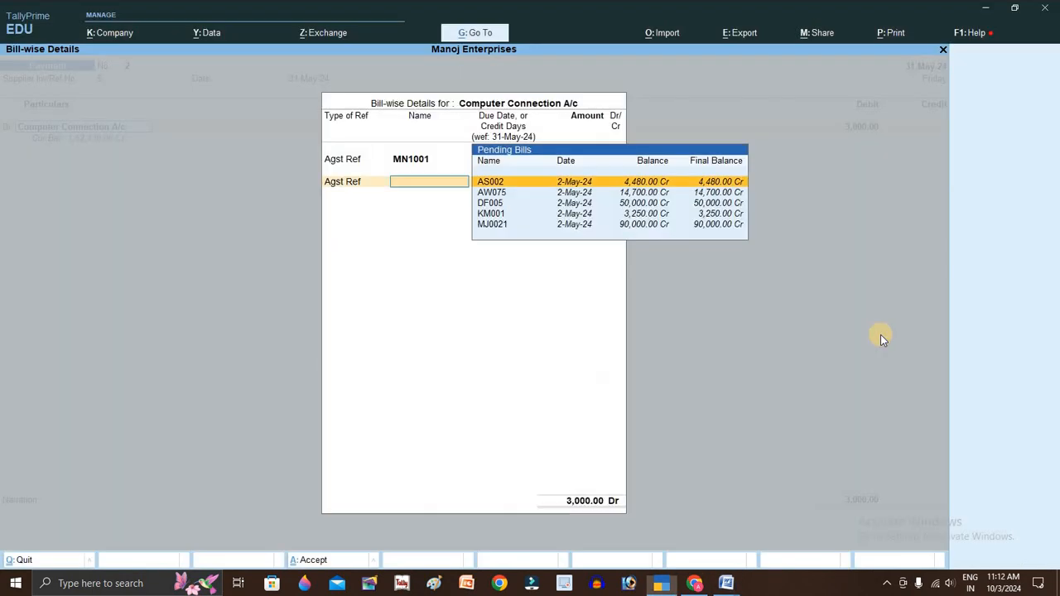
key("Down")
key("Down")
key("Down")
key("Return")
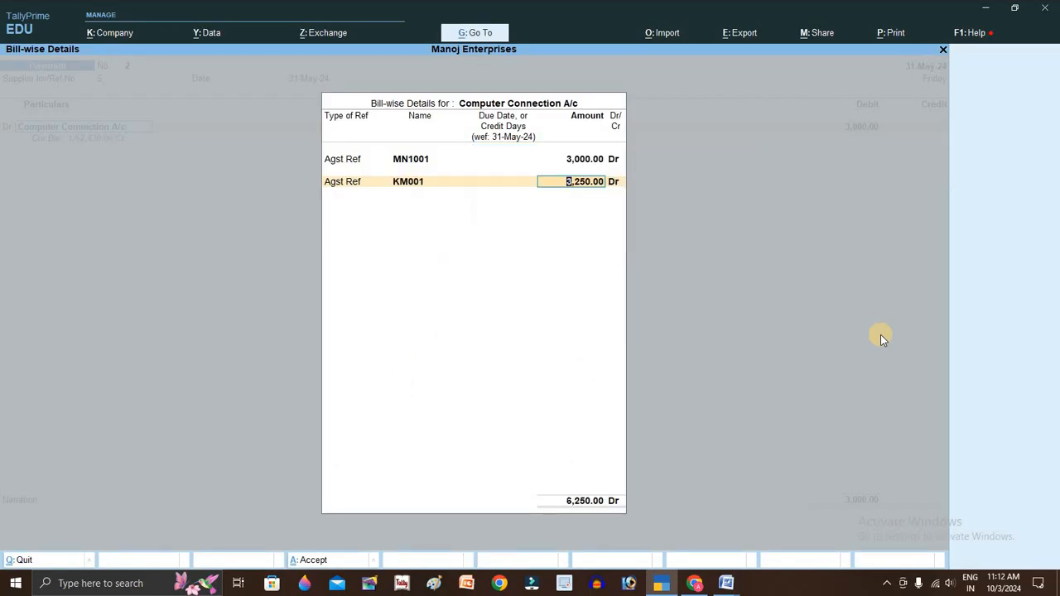
key("Return")
key("Return")
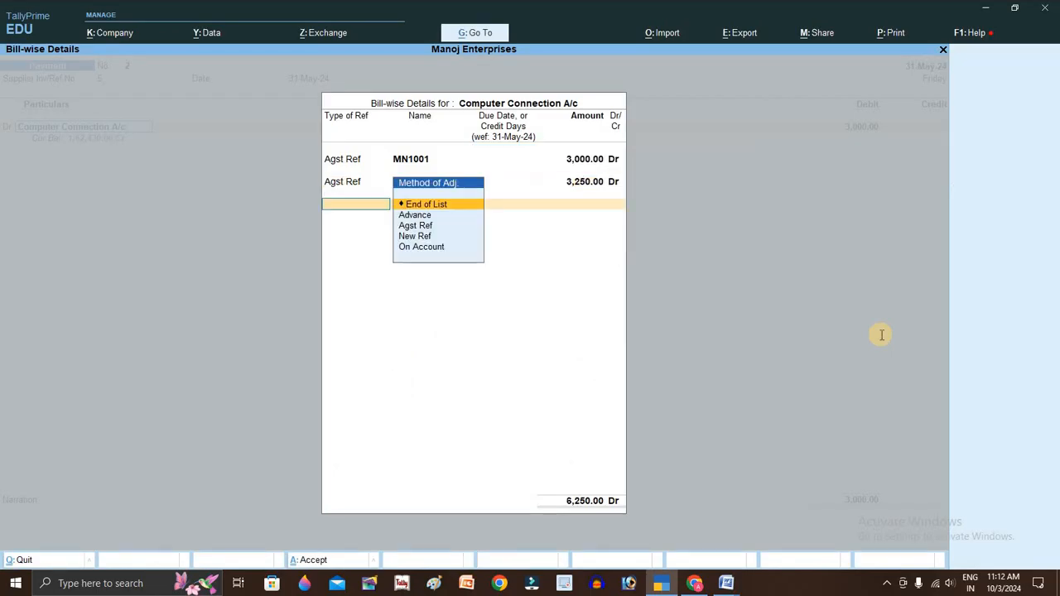
key("alt+Tab")
key("alt+Tab")
- Add a third allocation against bill AS002 for 4,480.00, checking the 10000 payment amount
key("Down")
key("Down")
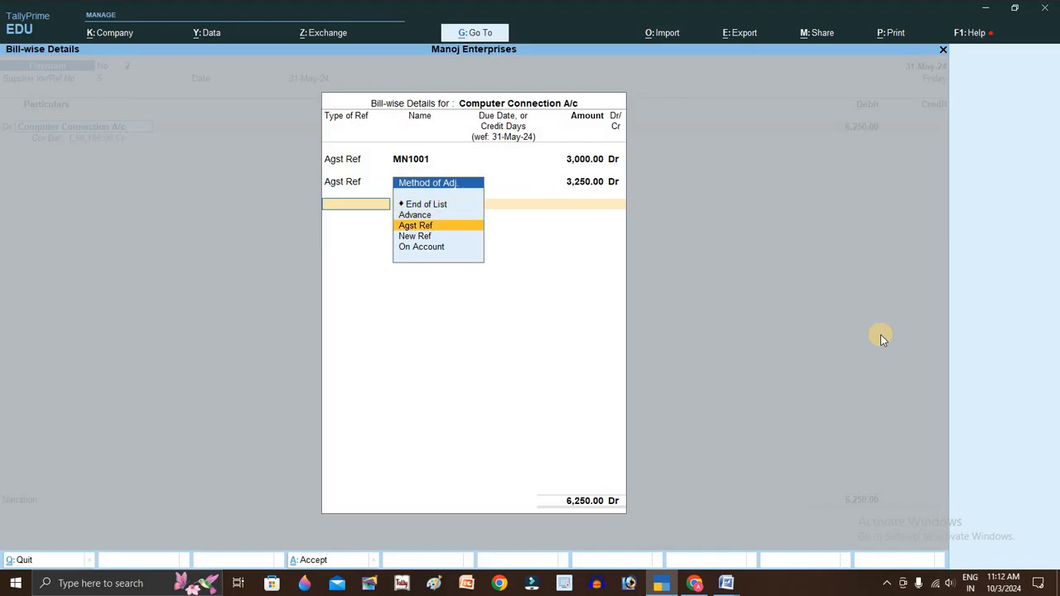
key("Return")
key("alt+Tab")
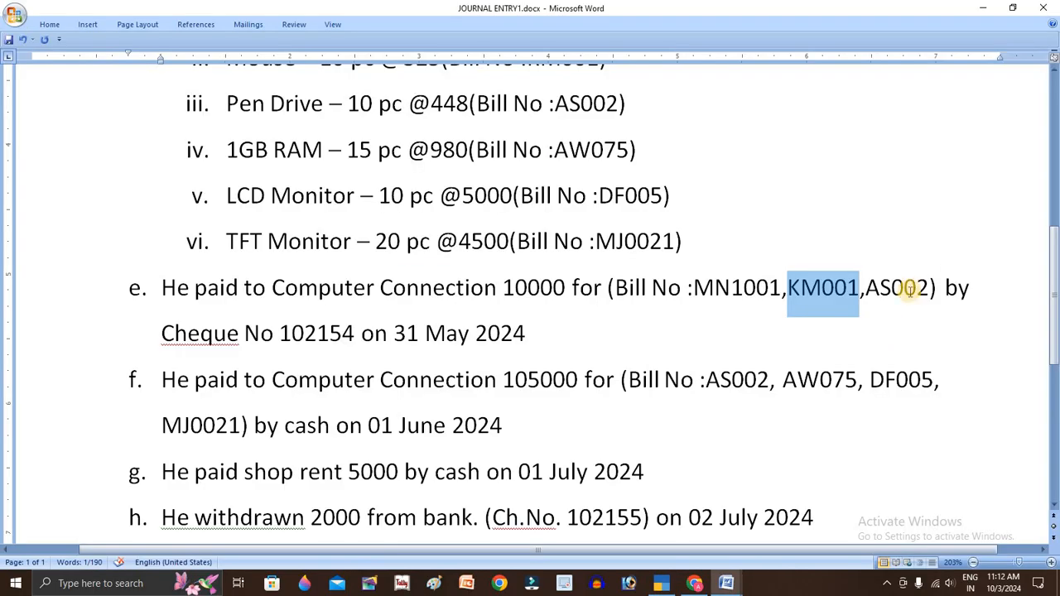
left_click(909, 287)
key("alt+Tab")
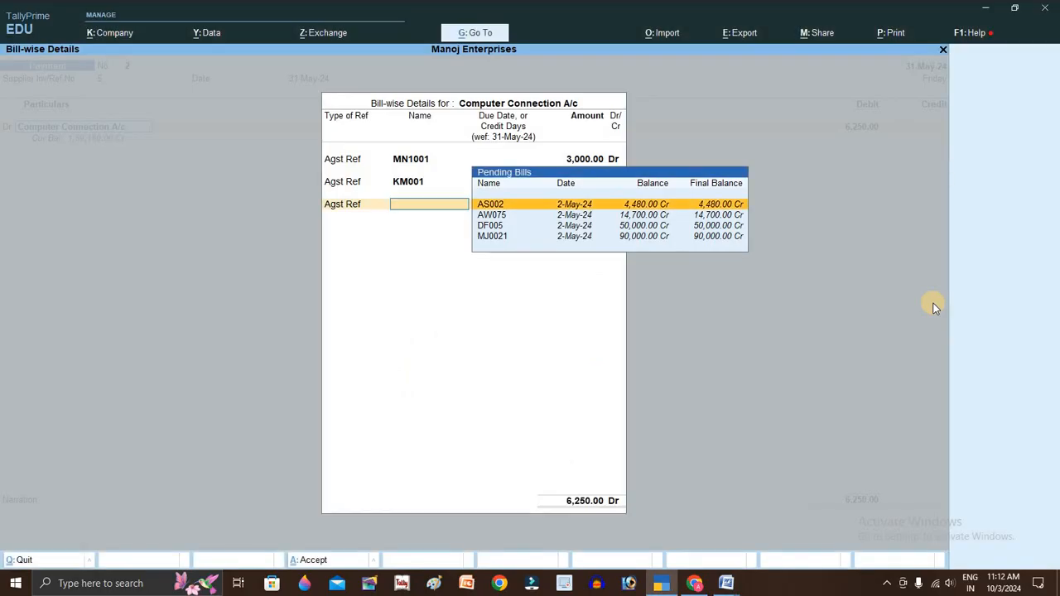
key("Down")
key("Up")
key("Return")
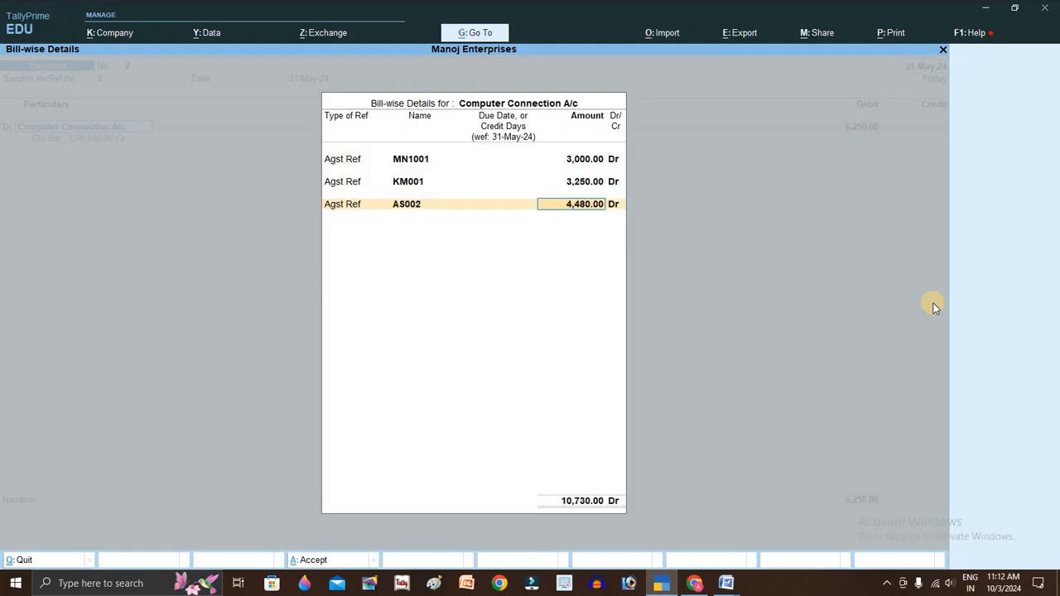
key("alt+Tab")
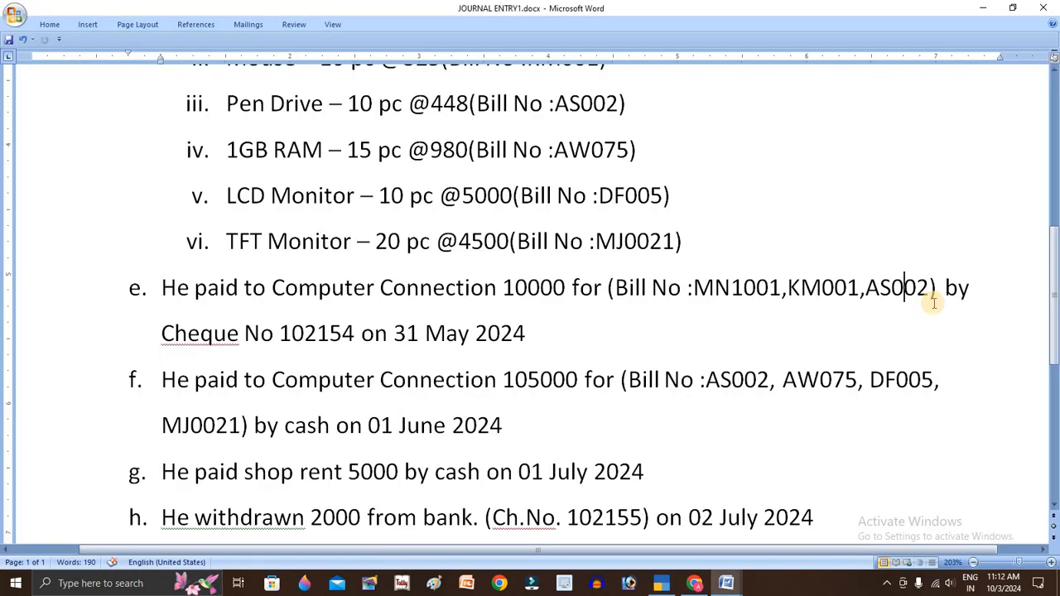
double_click(546, 291)
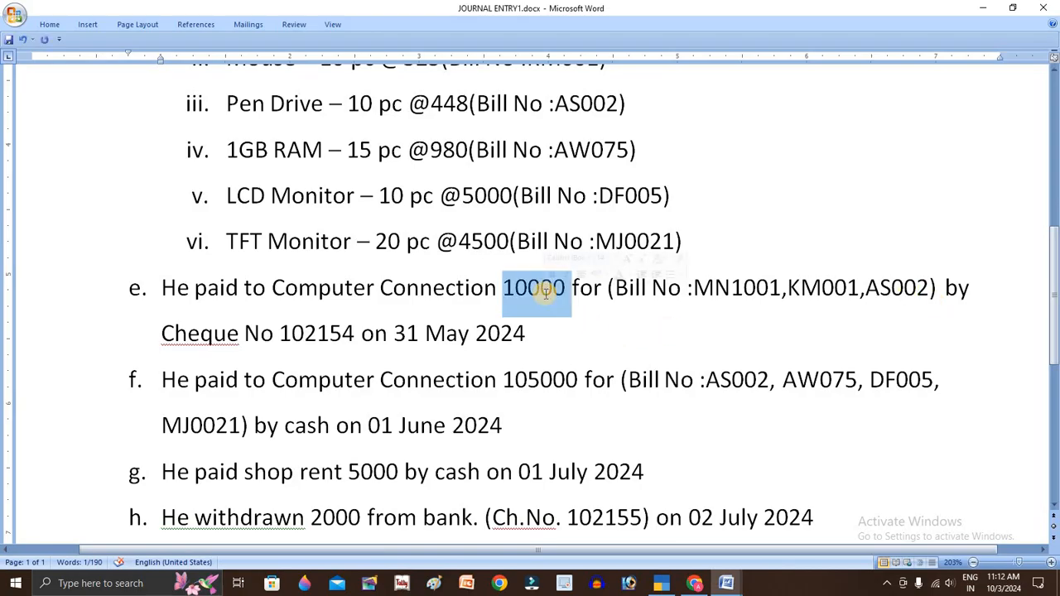
key("alt+Tab")
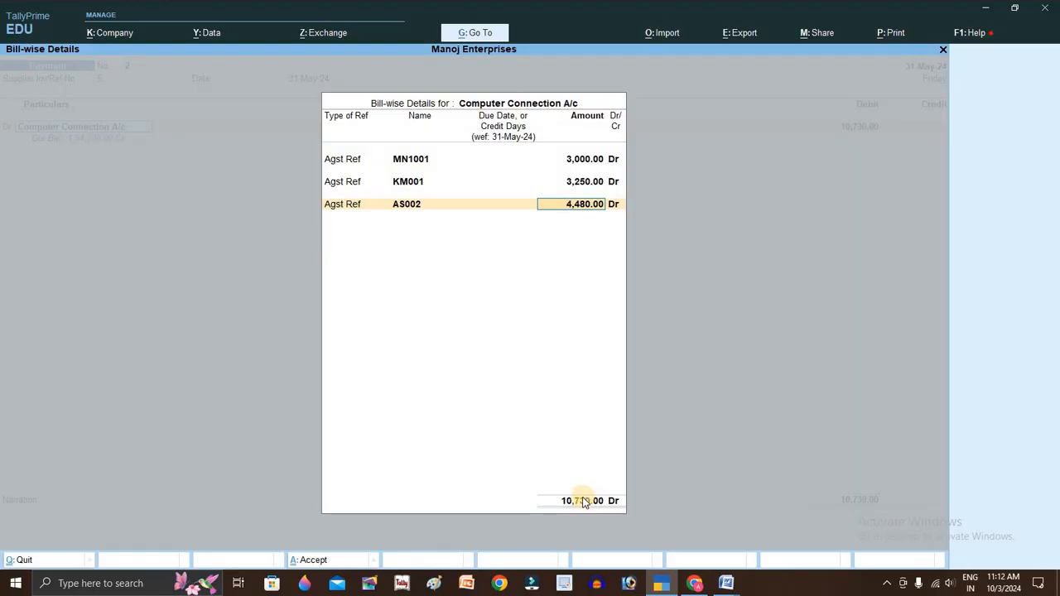
- Calculate 4480 minus 730 and reduce the AS002 allocation to 3,750.00
key("ctrl+n")
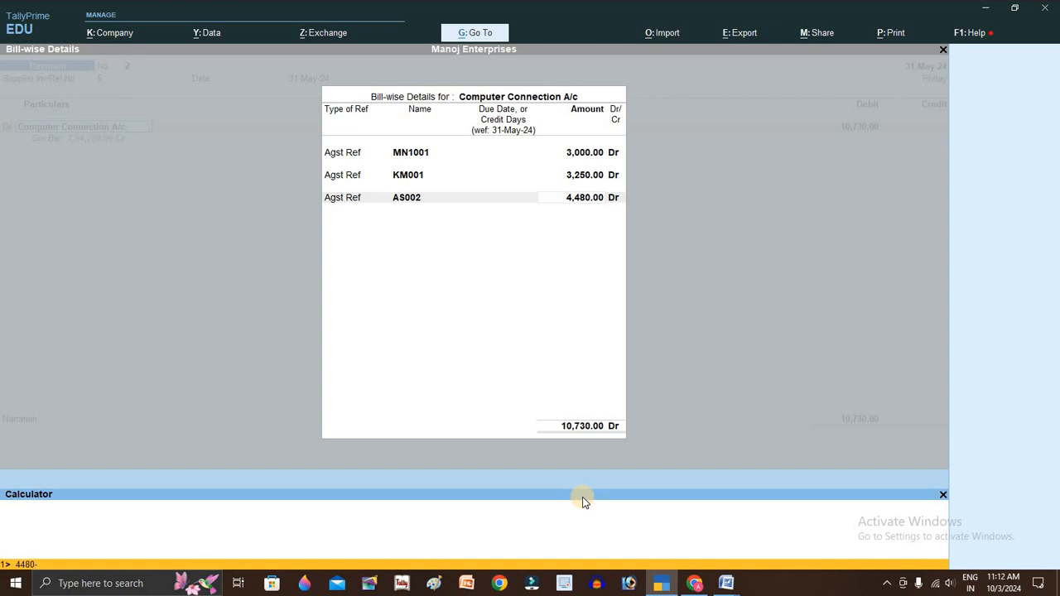
type("0")
key("Return")
key("alt+Tab")
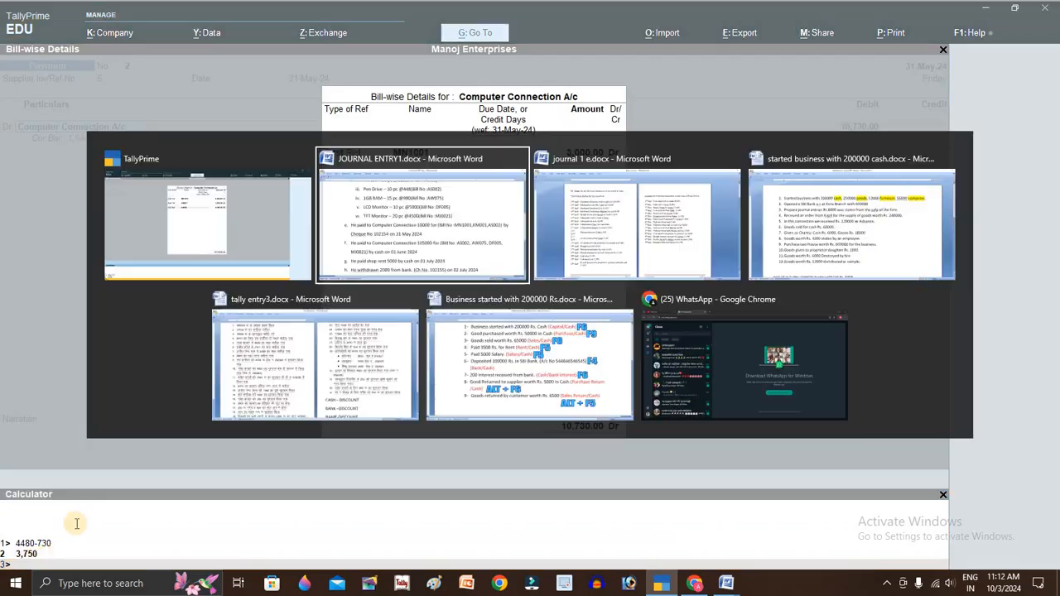
key("alt+Tab")
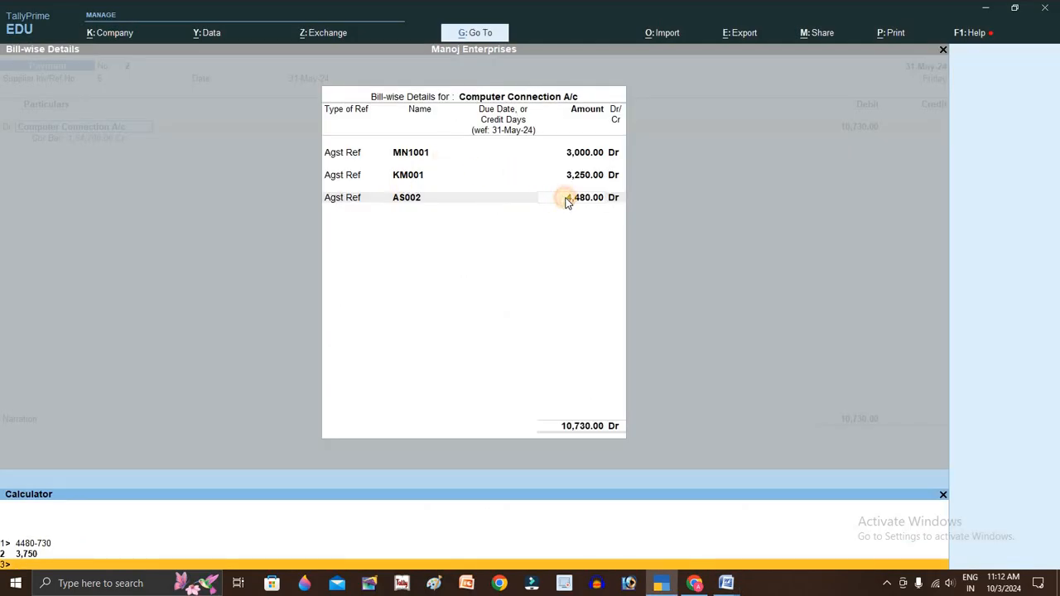
left_click(565, 200)
type("3")
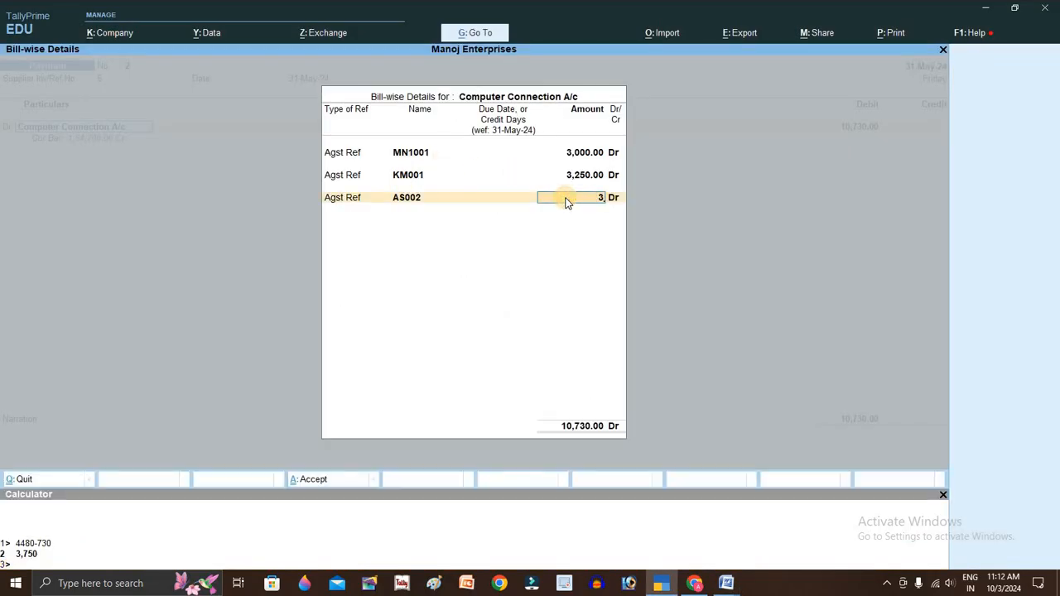
type(",750")
key("Return")
- Credit Sbi Bank A/c 10,000 with cheque number 104114 and save the voucher
key("Return")
key("Return")
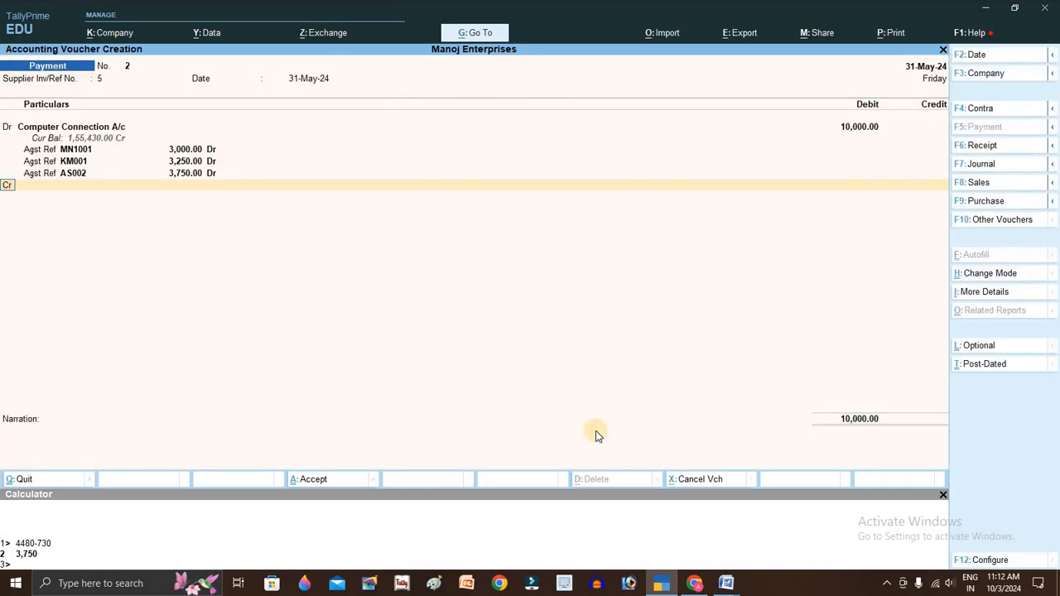
key("Return")
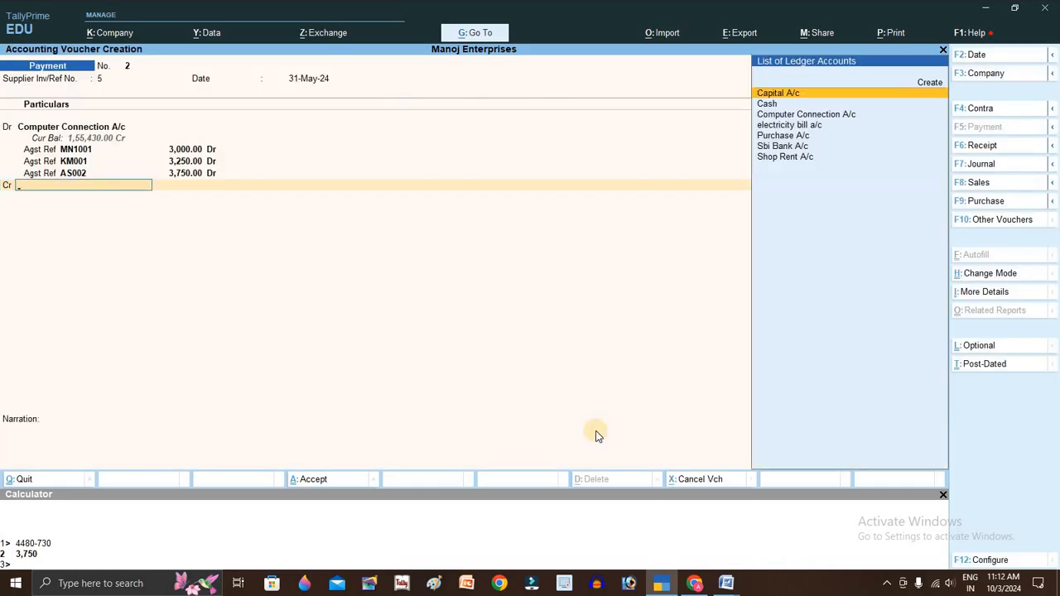
key("Down")
key("Down")
key("Down")
key("Down")
key("Down")
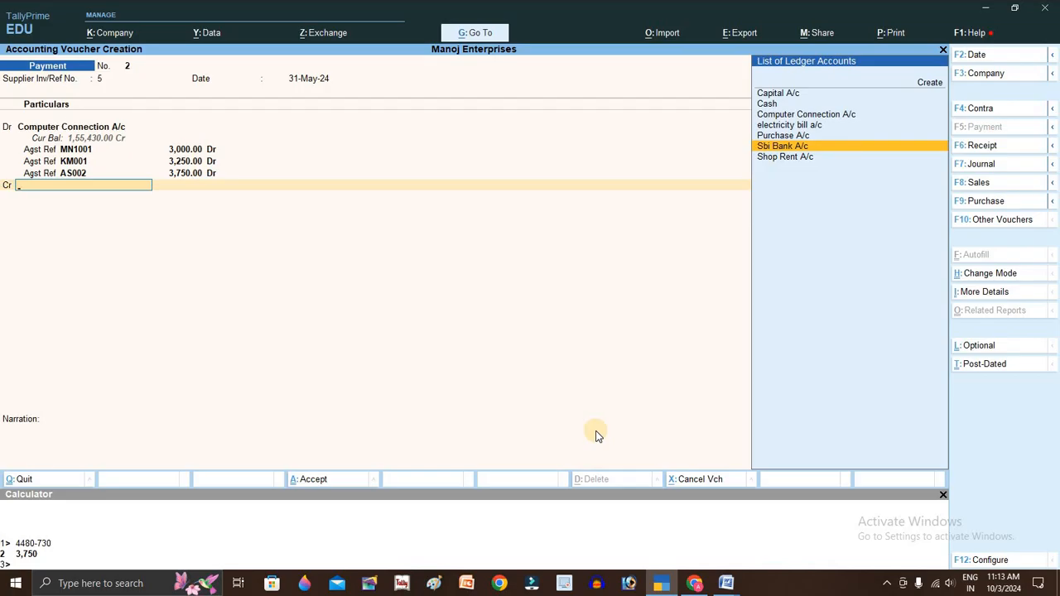
key("Return")
key("Return")
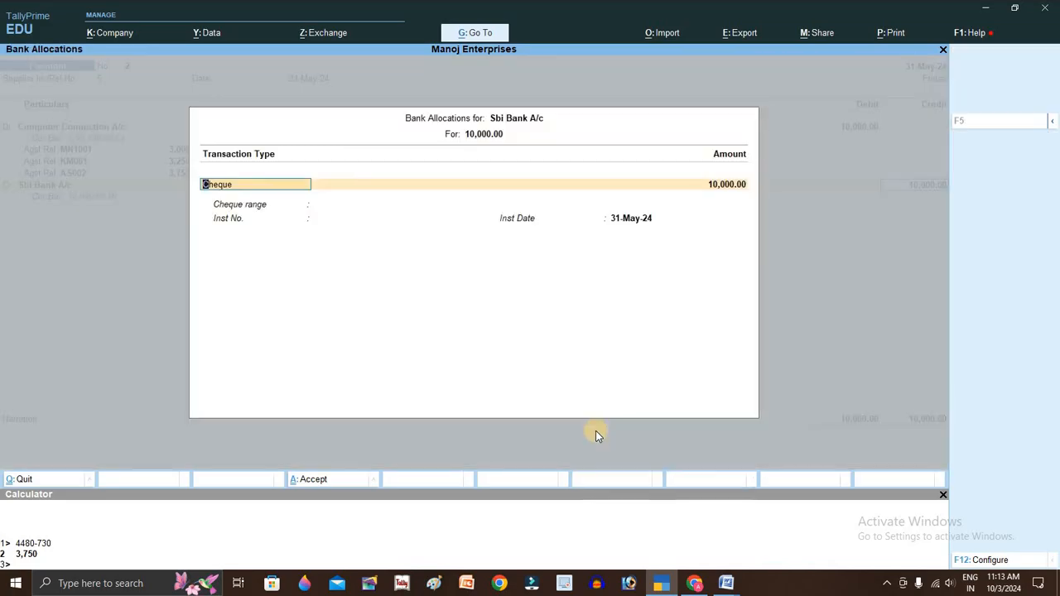
key("Return")
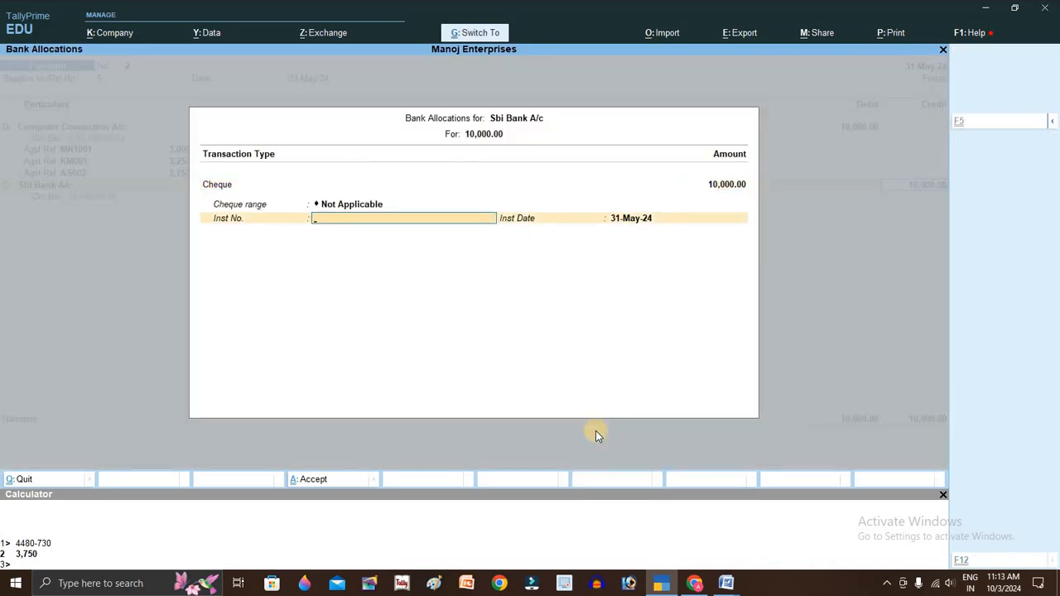
type("104114")
key("Return")
key("Return")
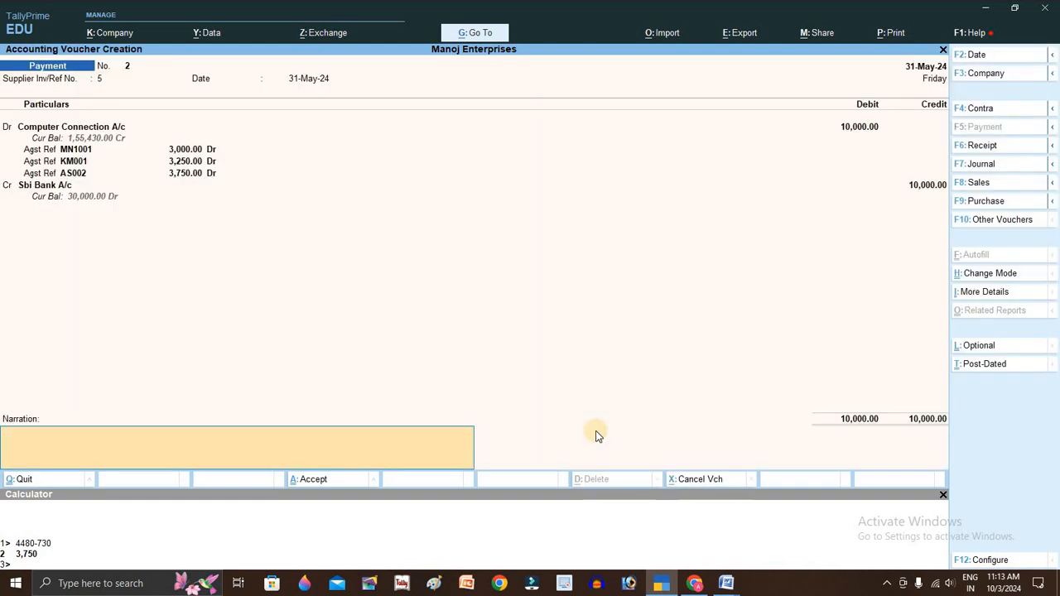
key("Return")
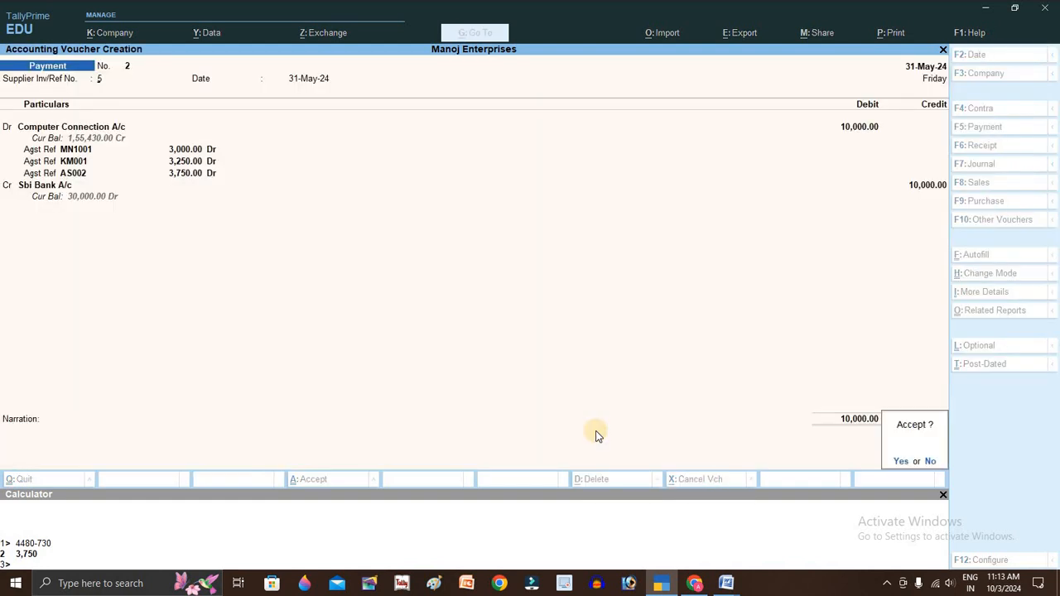
key("y")
key("alt+Tab")
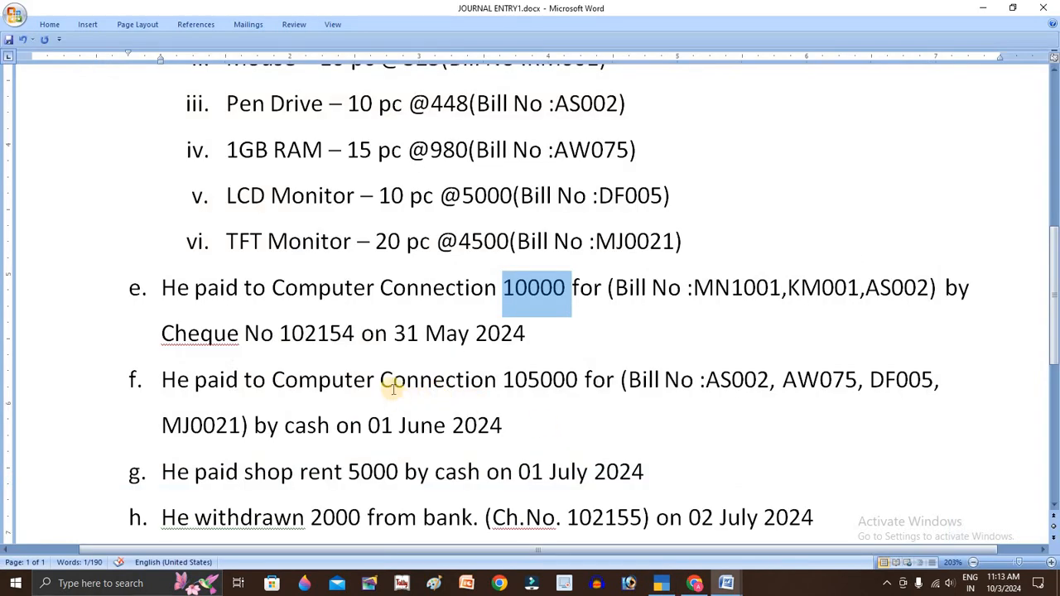
- Read transaction f in the notes: 105000 to Computer Connection on 01 June 2024
scroll(393, 389, "down", 2)
left_click_drag(368, 294, 559, 298)
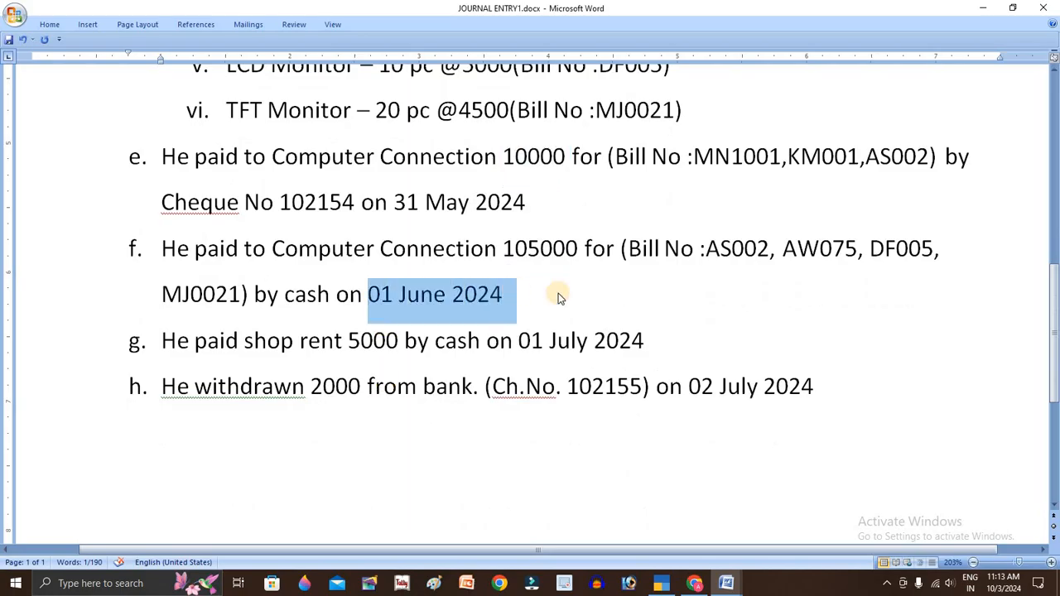
left_click(702, 249)
left_click(807, 248)
left_click(909, 248)
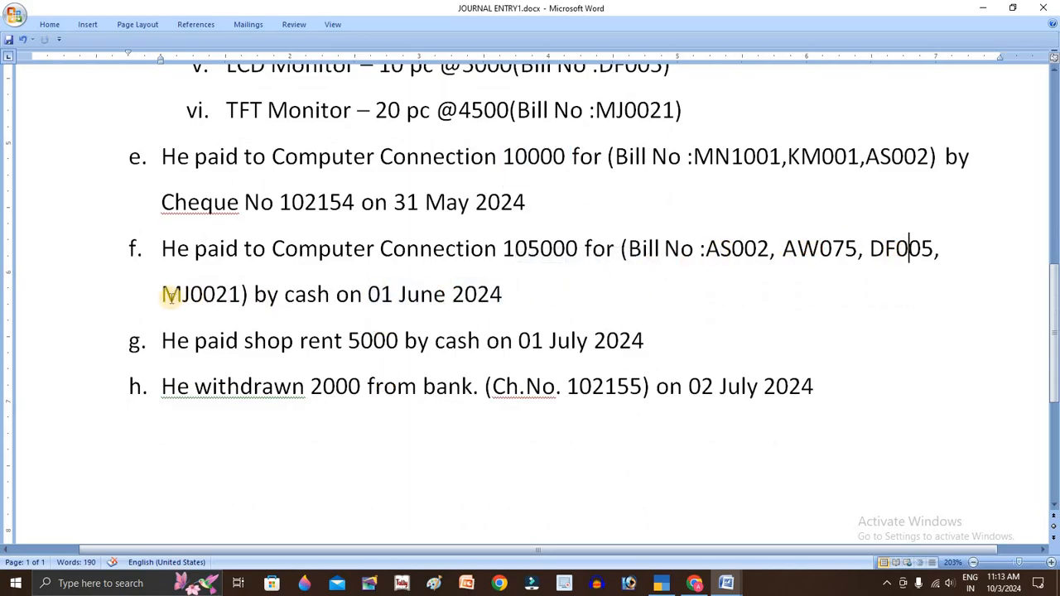
left_click(170, 296)
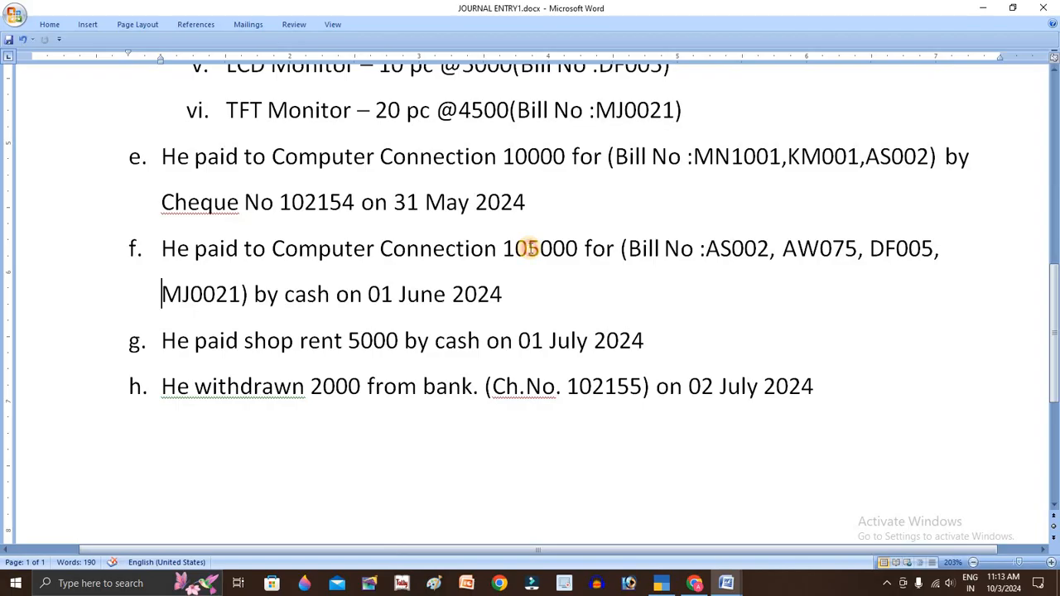
left_click(529, 248)
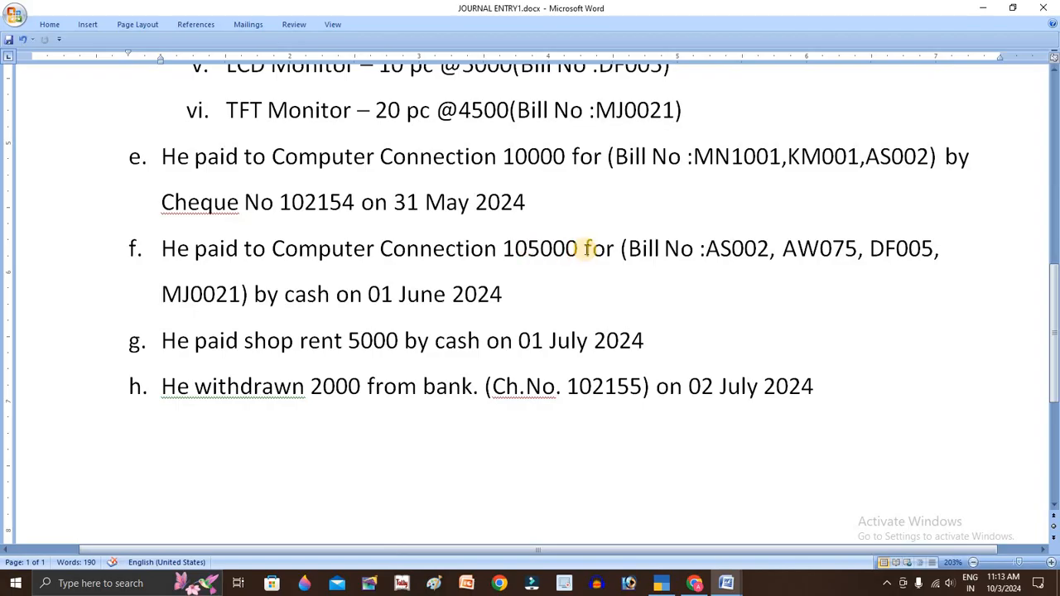
key("alt+Tab")
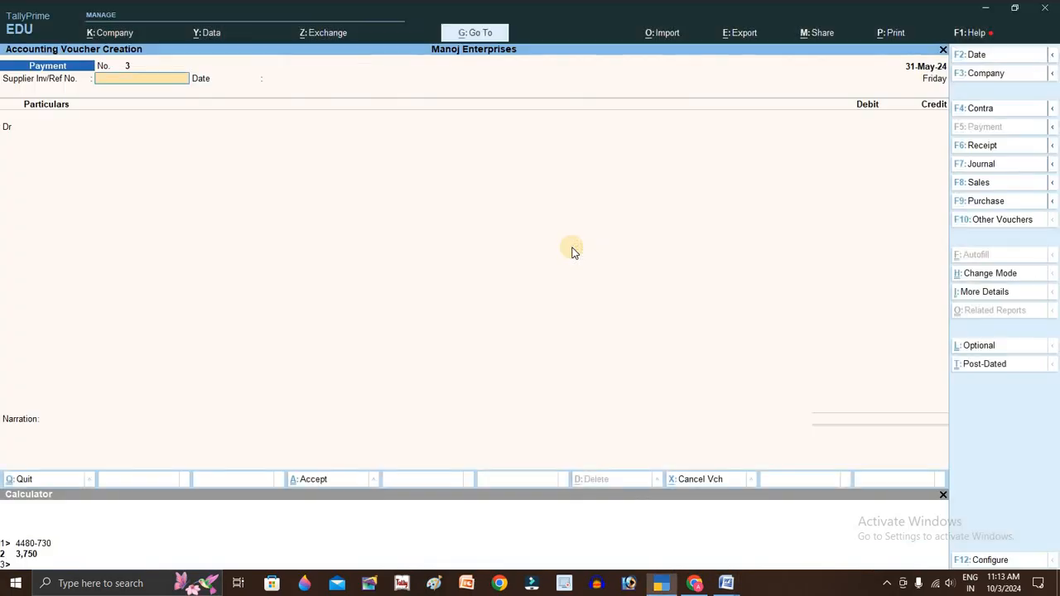
- Date Payment voucher No. 3 1-Jun-24, reference 6, debiting Computer Connection A/c
key("F2")
type("1-6-2024")
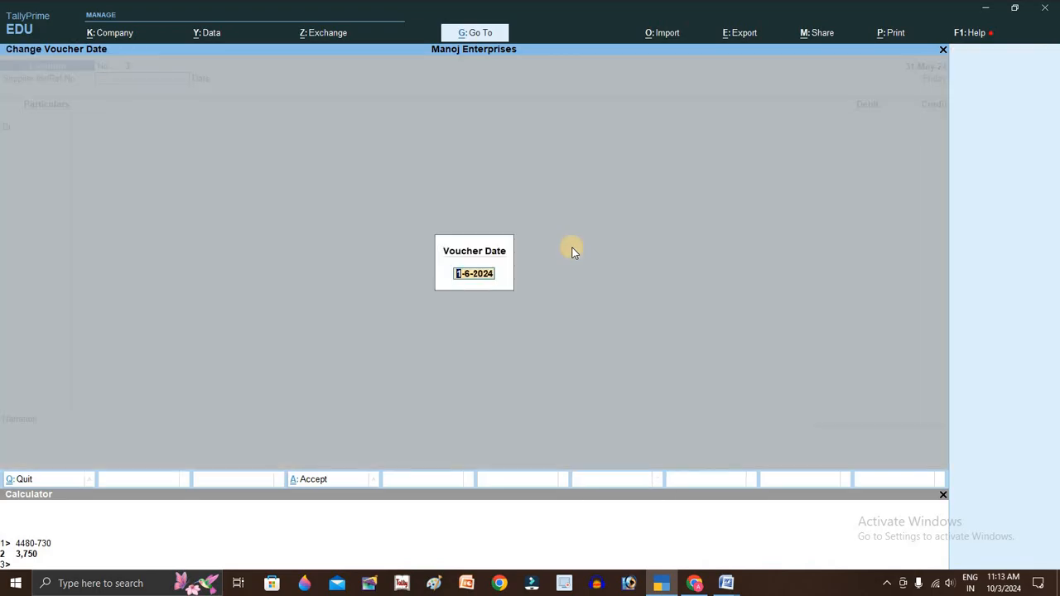
key("Return")
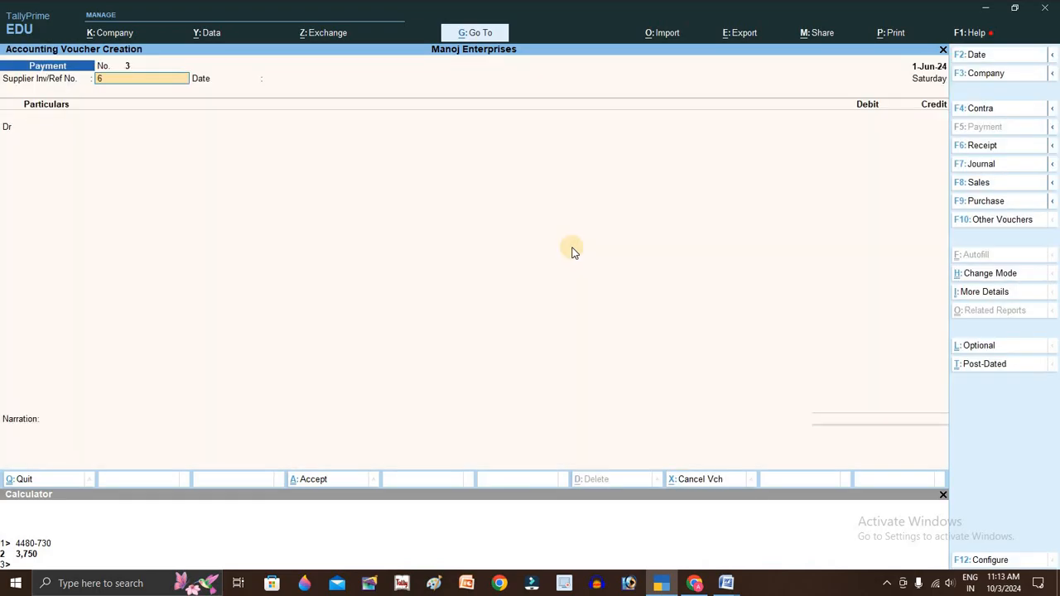
type("6")
key("Return")
key("Return")
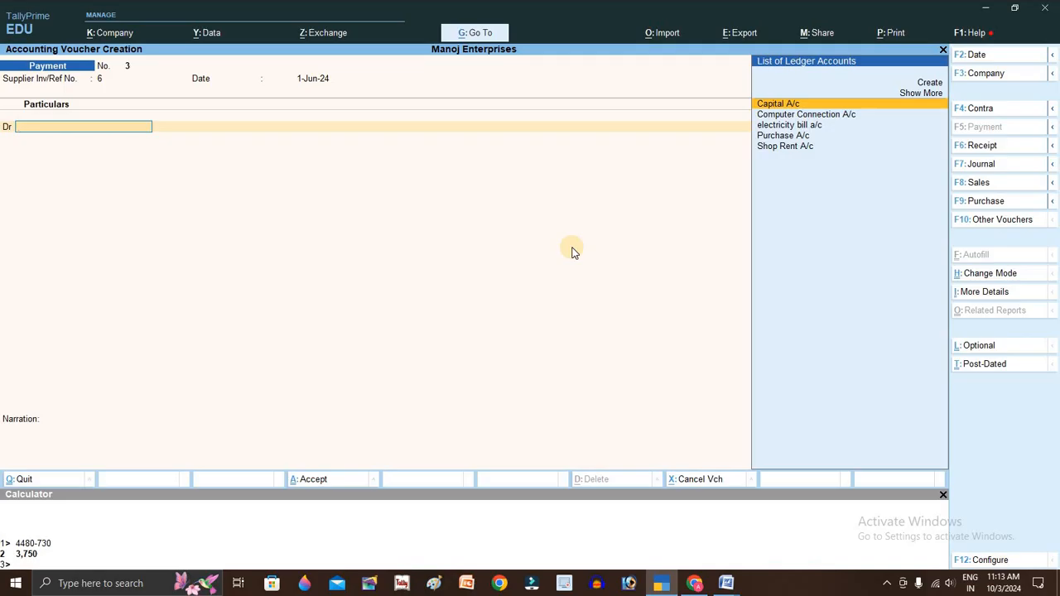
key("Down")
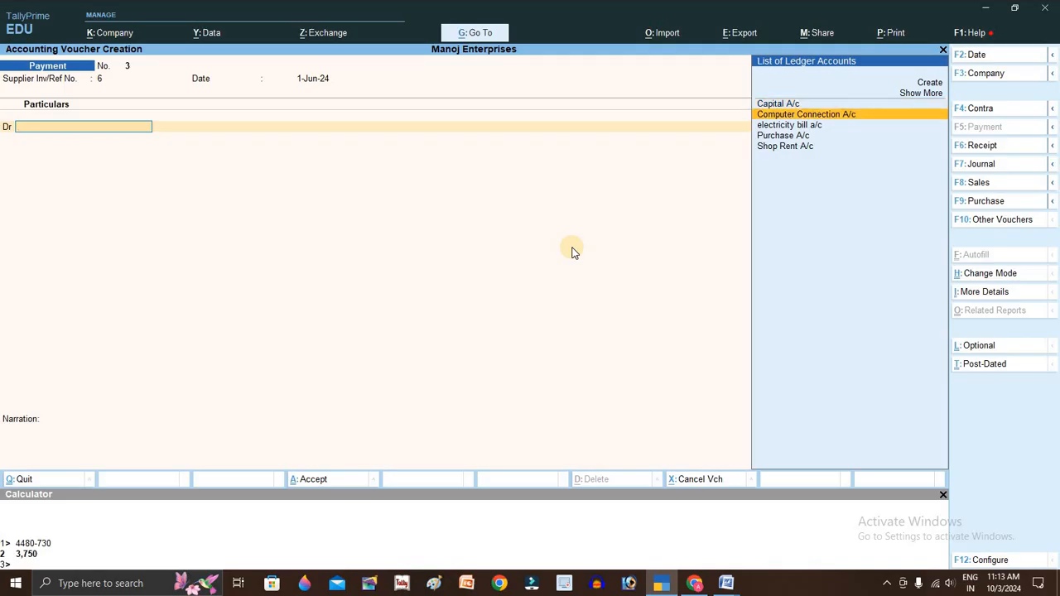
key("Return")
key("Return")
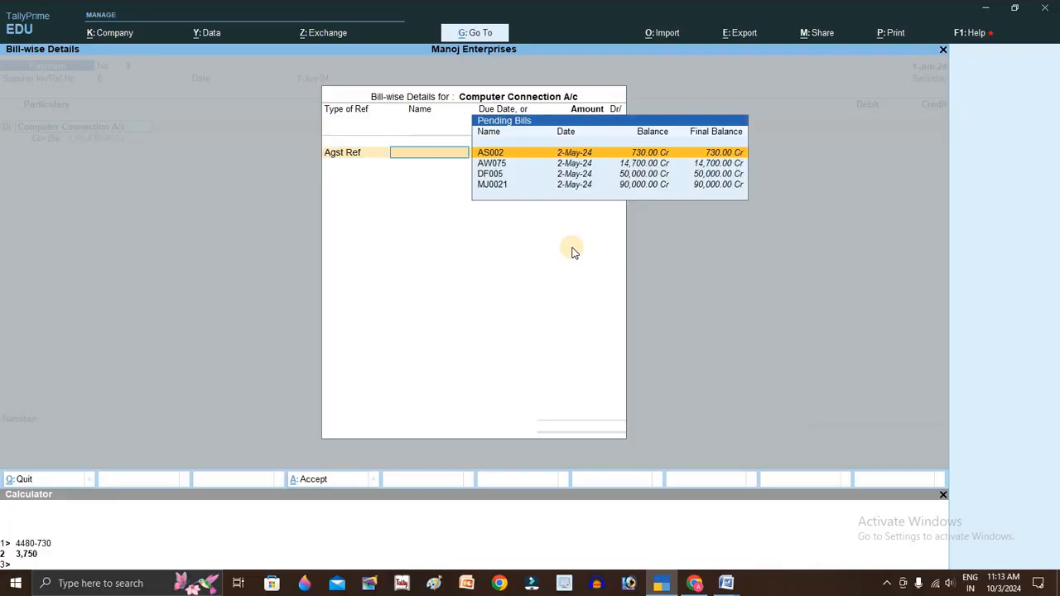
- Allocate the payment against bills AS002 (730.00) and AW075 (14,700.00)
key("alt+Tab")
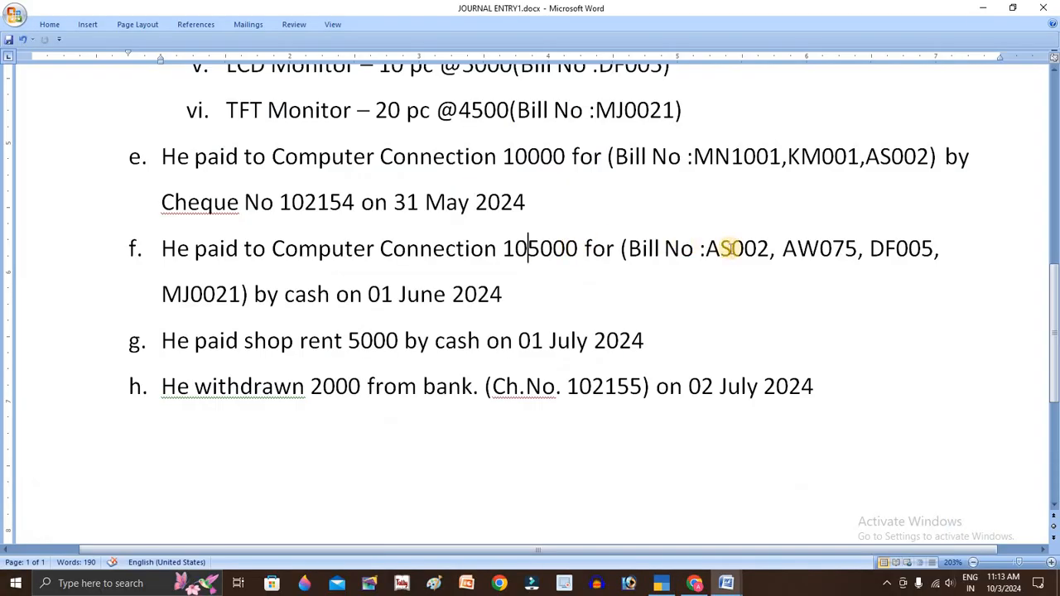
key("alt+Tab")
key("Return")
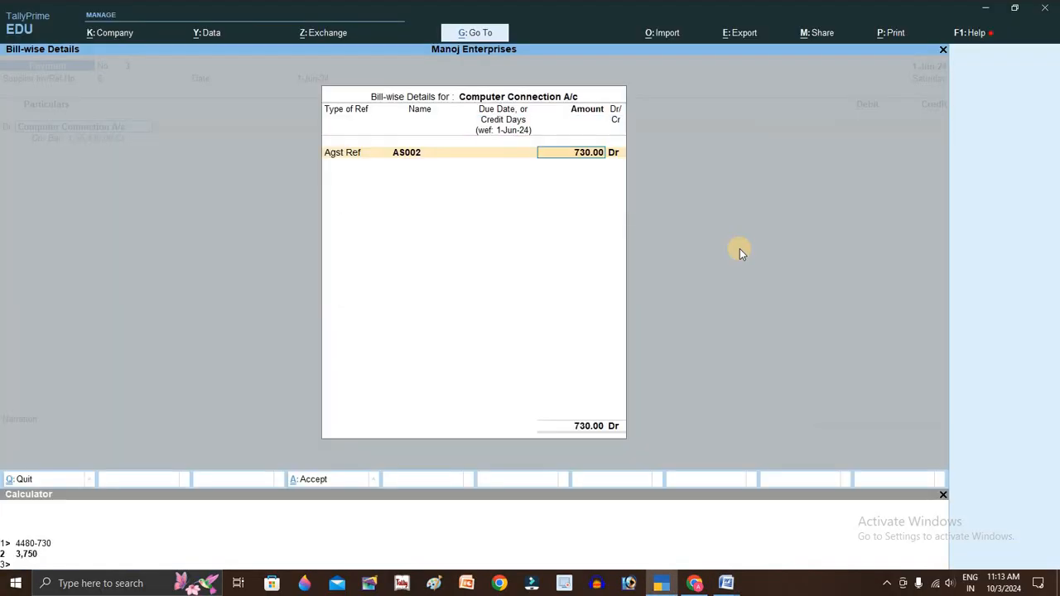
key("Return")
key("Return")
key("Down")
key("Down")
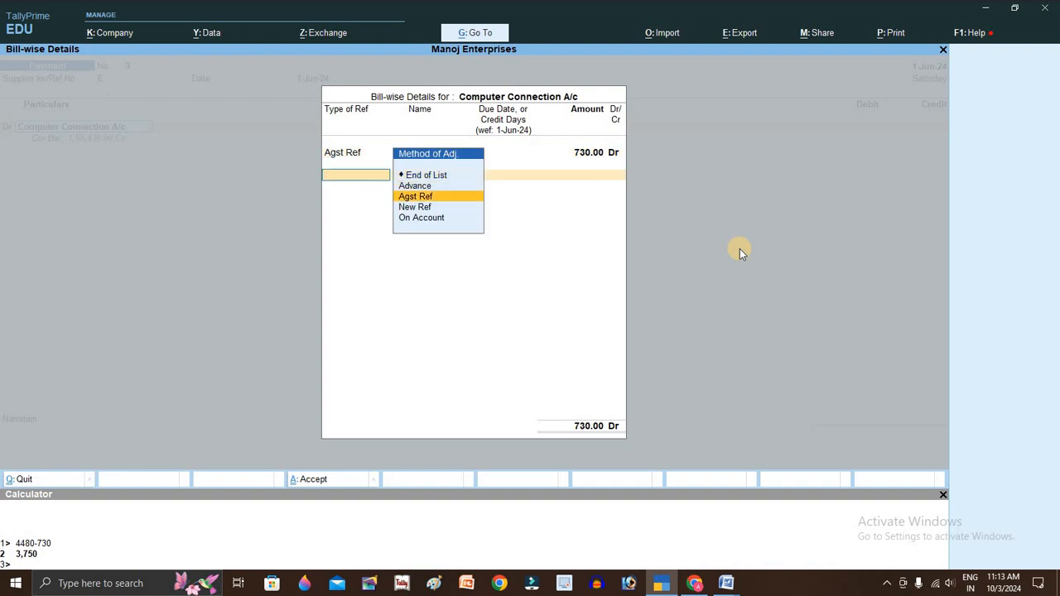
key("Return")
key("alt+Tab")
double_click(739, 249)
key("alt+Tab")
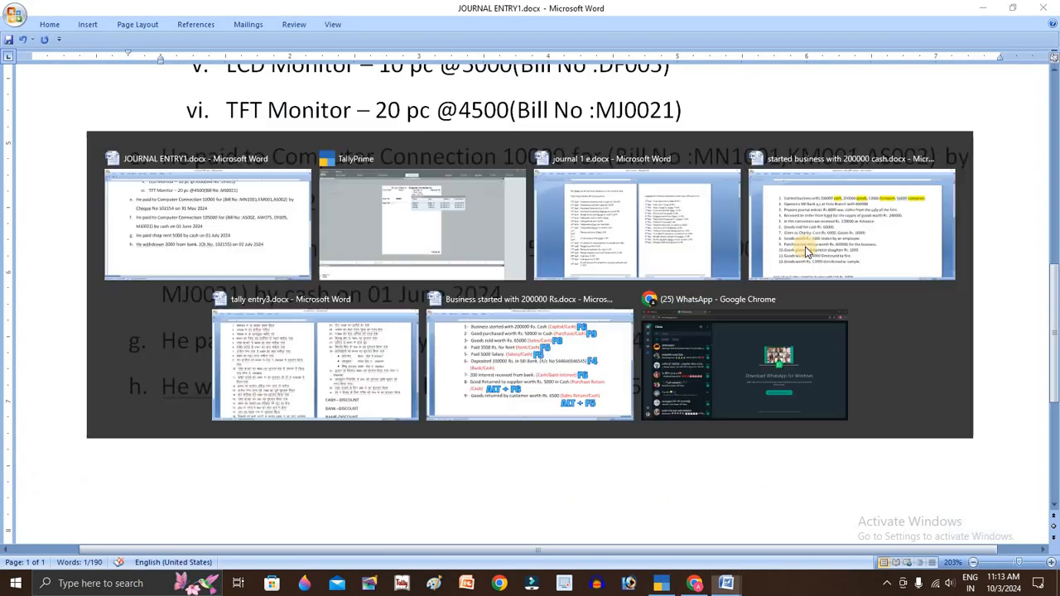
key("Return")
key("Return")
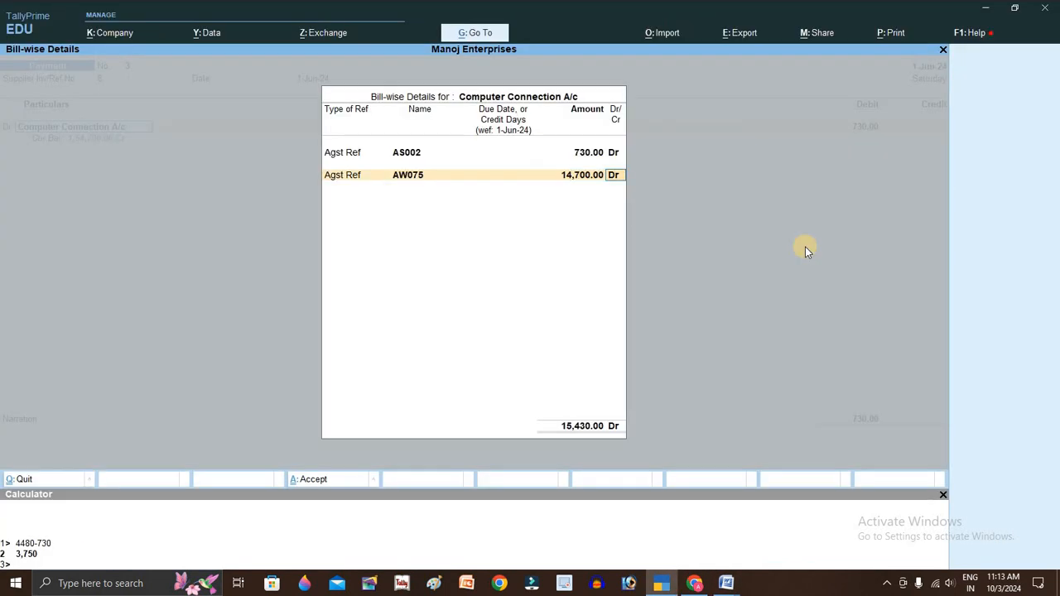
key("Return")
key("alt+Tab")
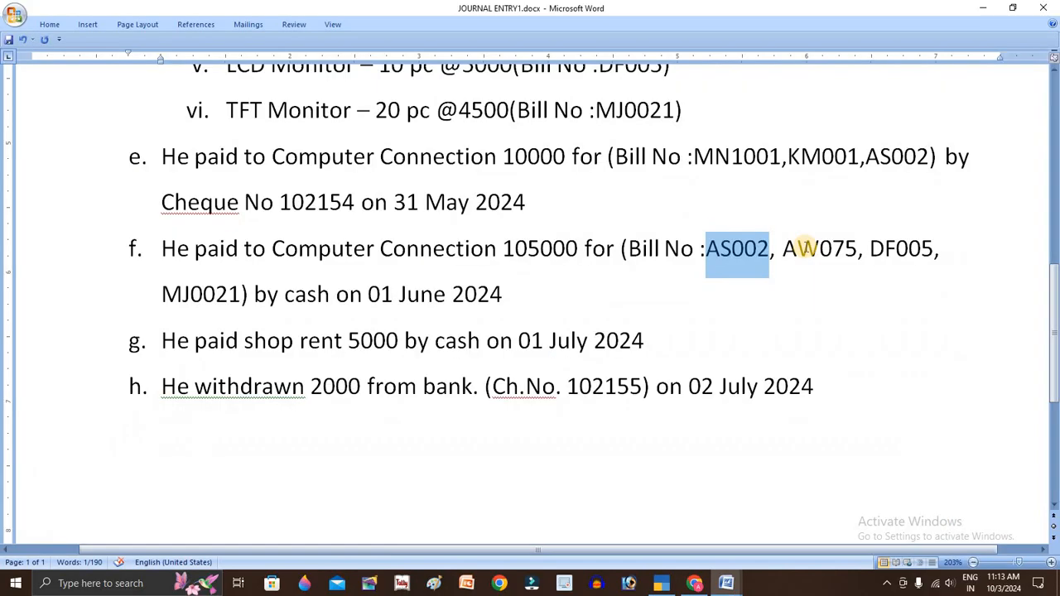
double_click(805, 248)
key("alt+Tab")
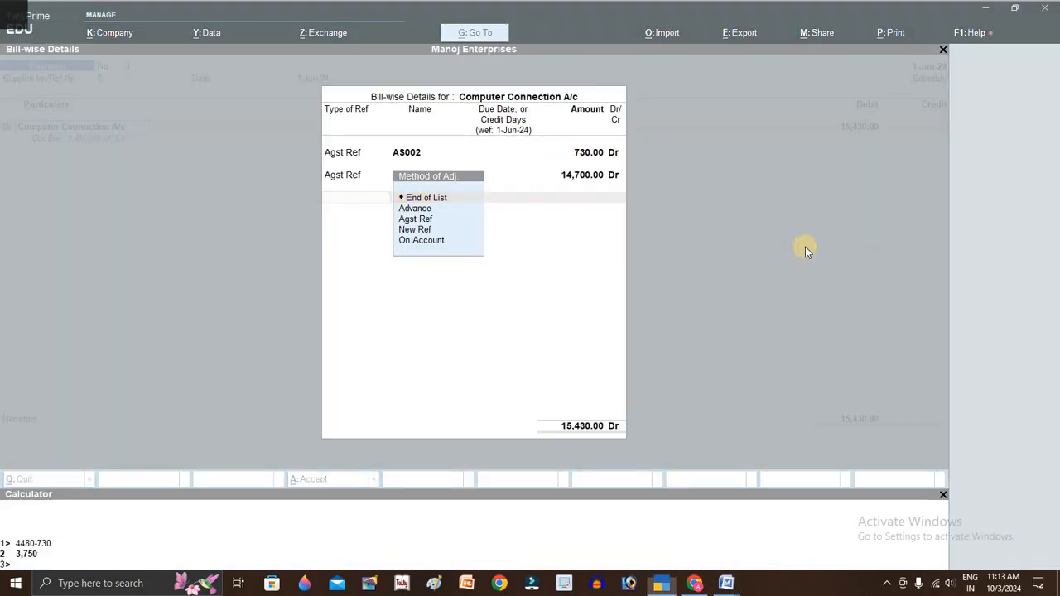
- Add an allocation against DF005 for 50,000.00, then pick pending bill MJ0021
key("alt+Tab")
left_click(906, 254)
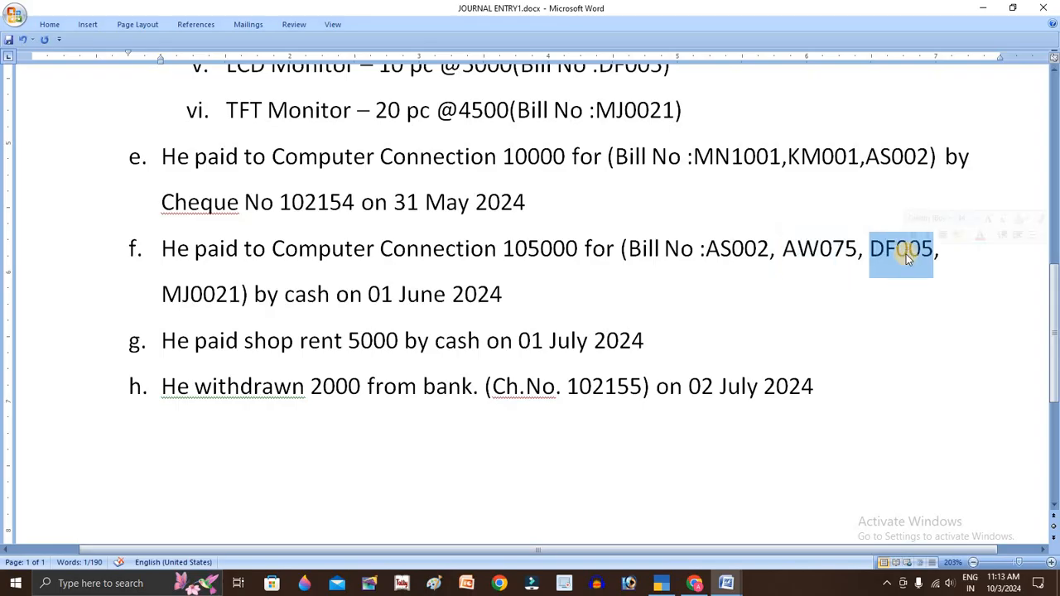
key("alt+Tab")
key("Down")
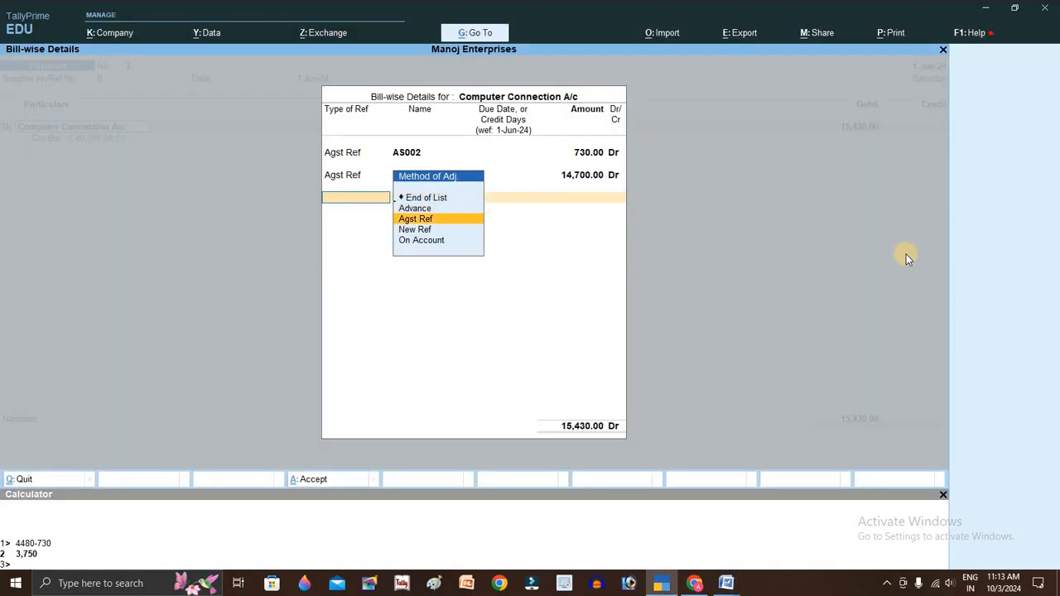
key("Return")
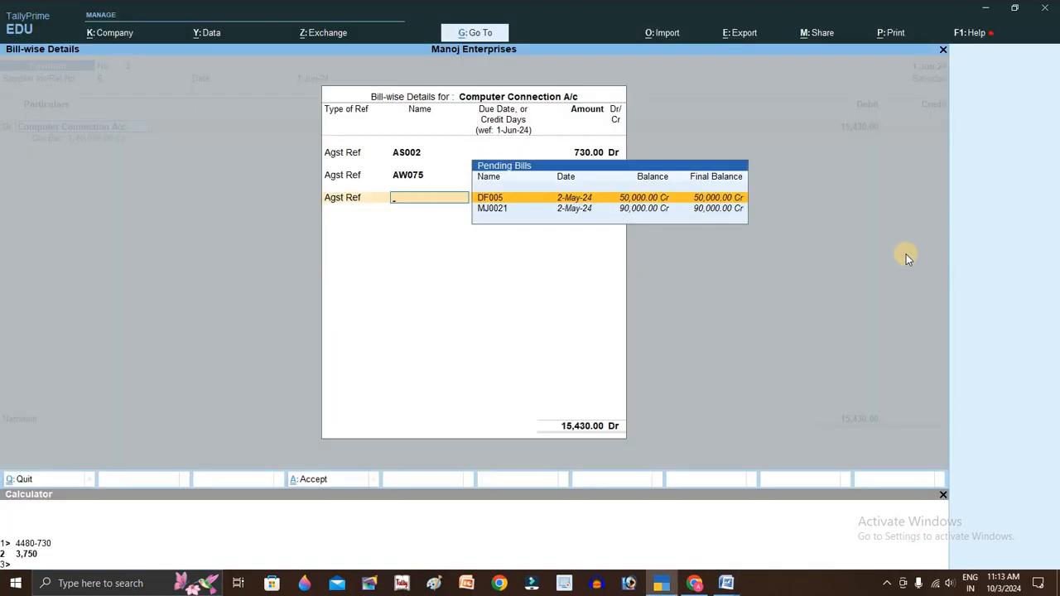
key("Return")
key("Return")
key("Return")
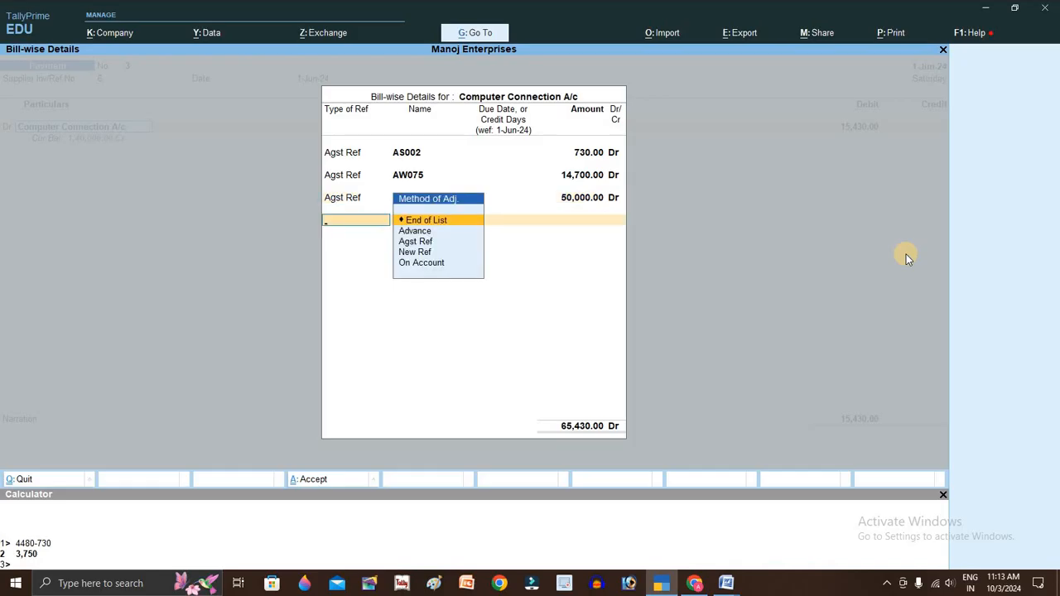
key("Down")
key("Down")
key("Return")
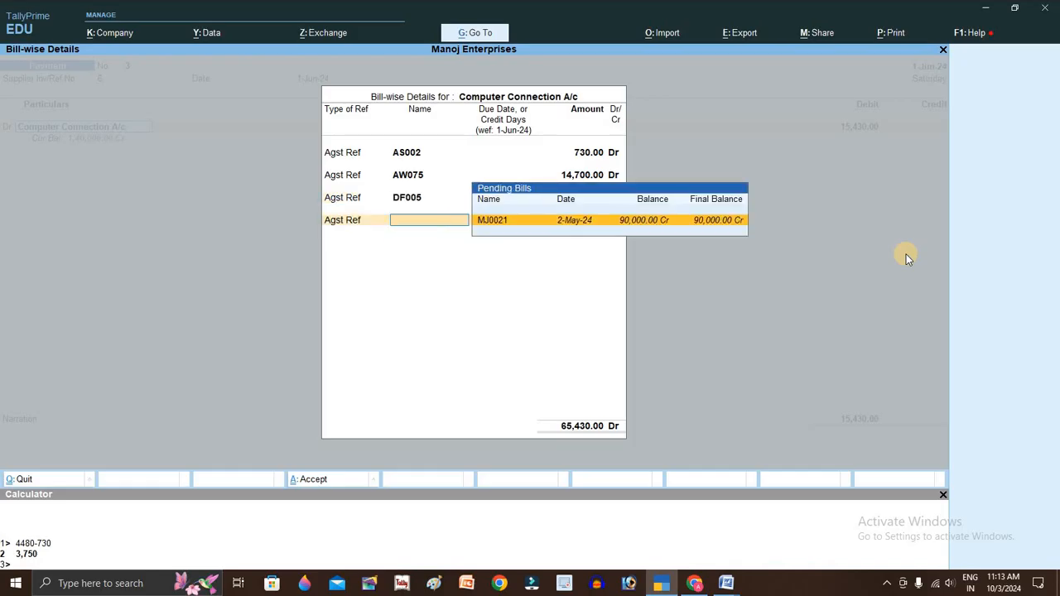
key("Return")
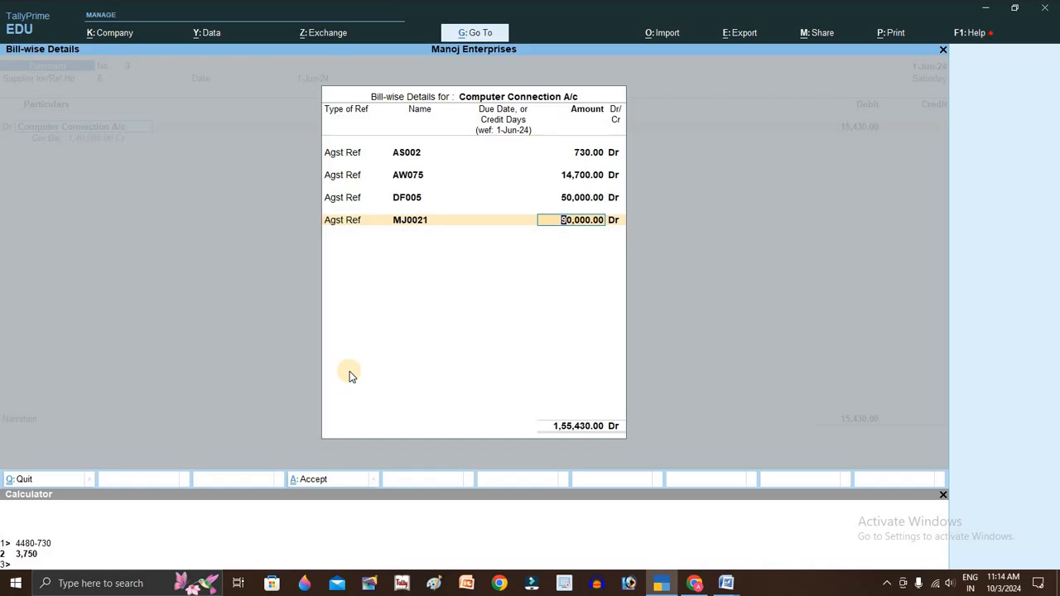
- Work out 40000 minus 430 and set the MJ0021 allocation to 39,570
type("40000")
key("Return")
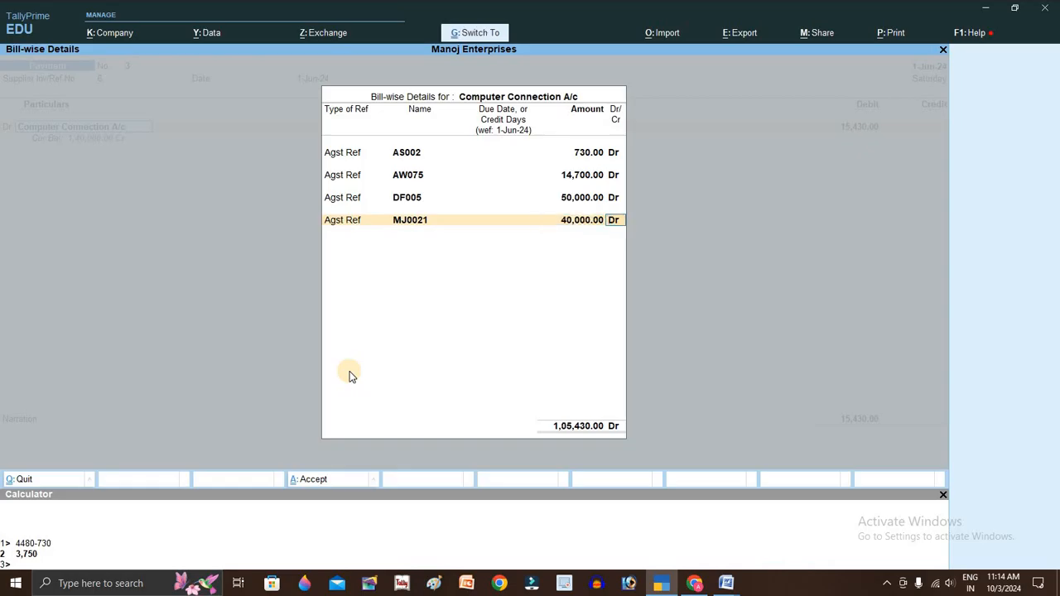
key("ctrl+n")
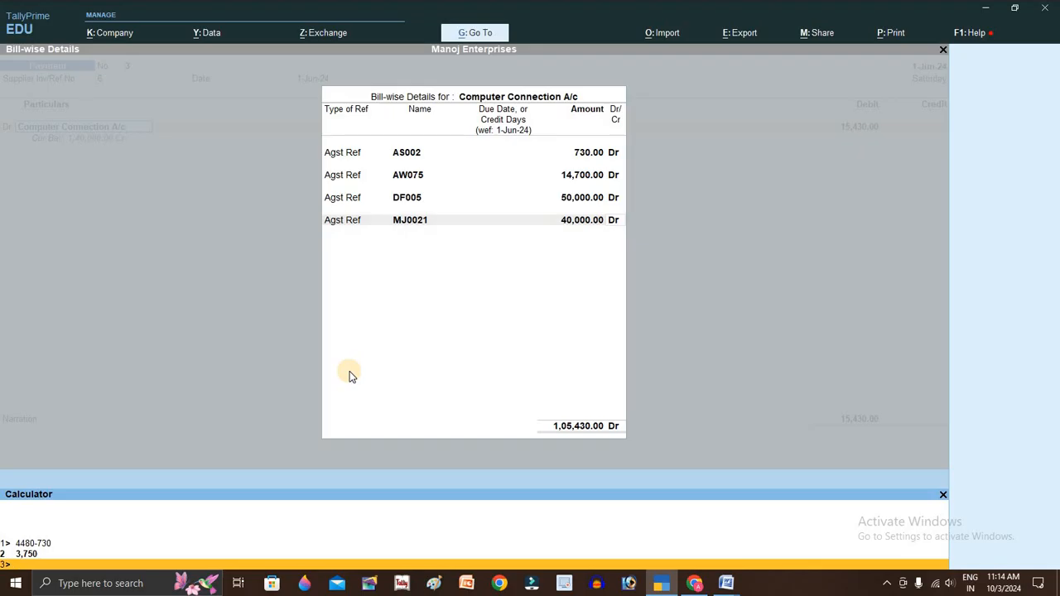
type("40000-430")
key("Return")
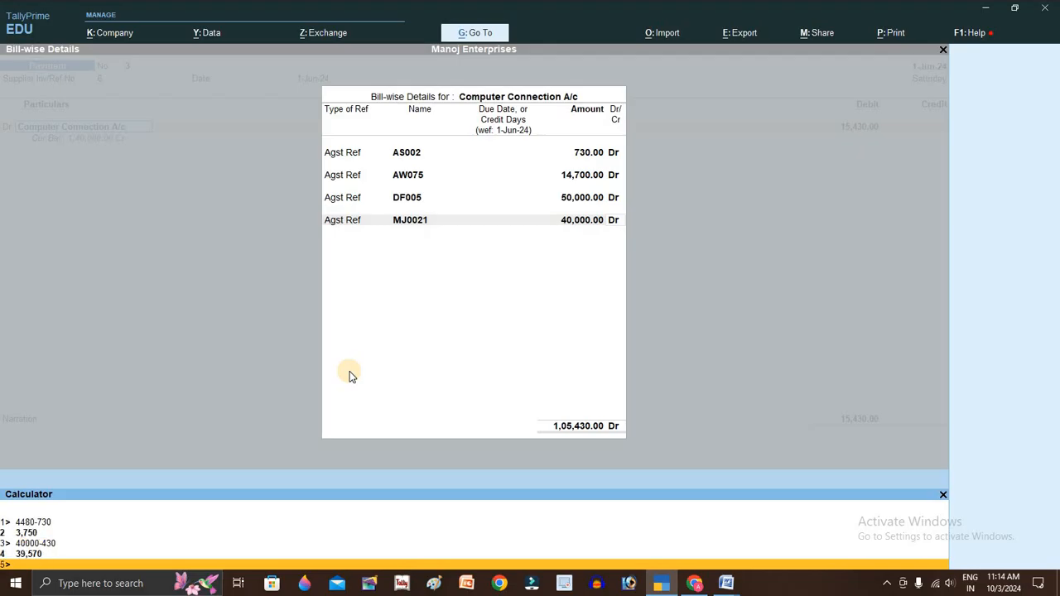
left_click(571, 225)
left_click(571, 225)
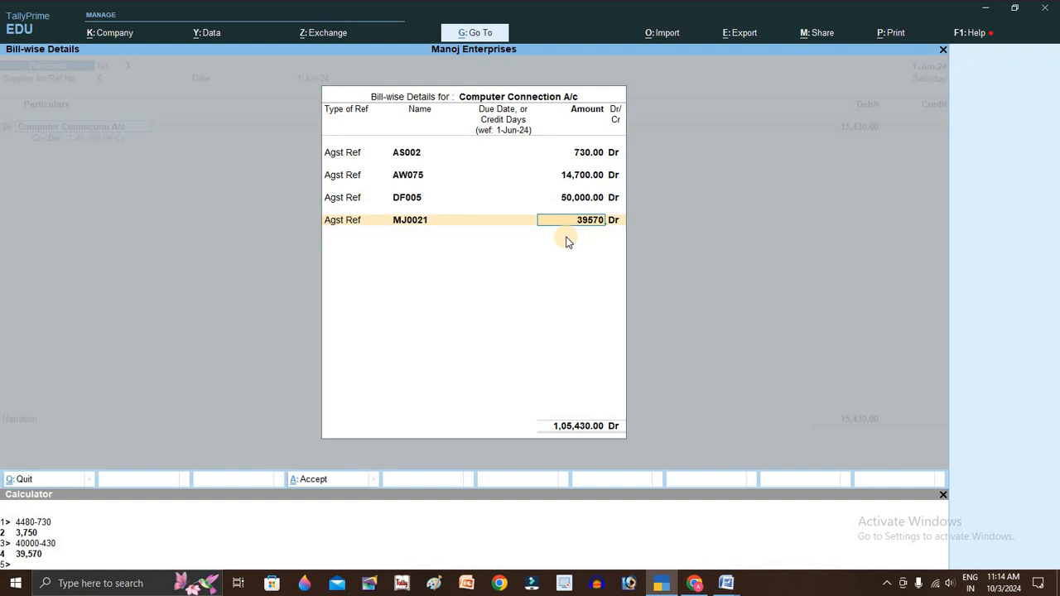
key("Return")
- Finish the bill allocations and discard the Sbi Bank cheque allocation details
key("Return")
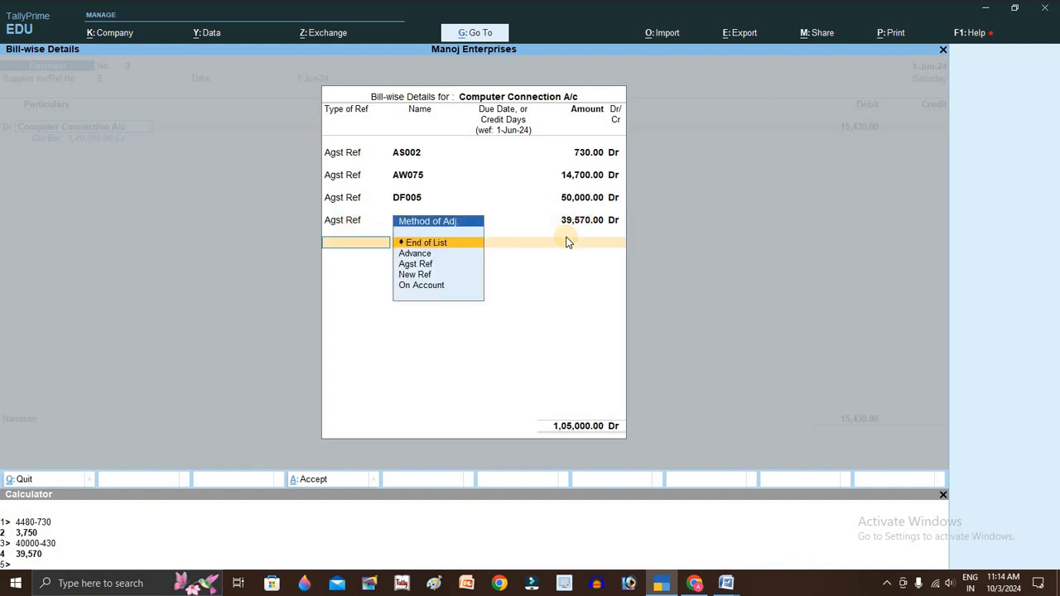
key("Return")
key("Return")
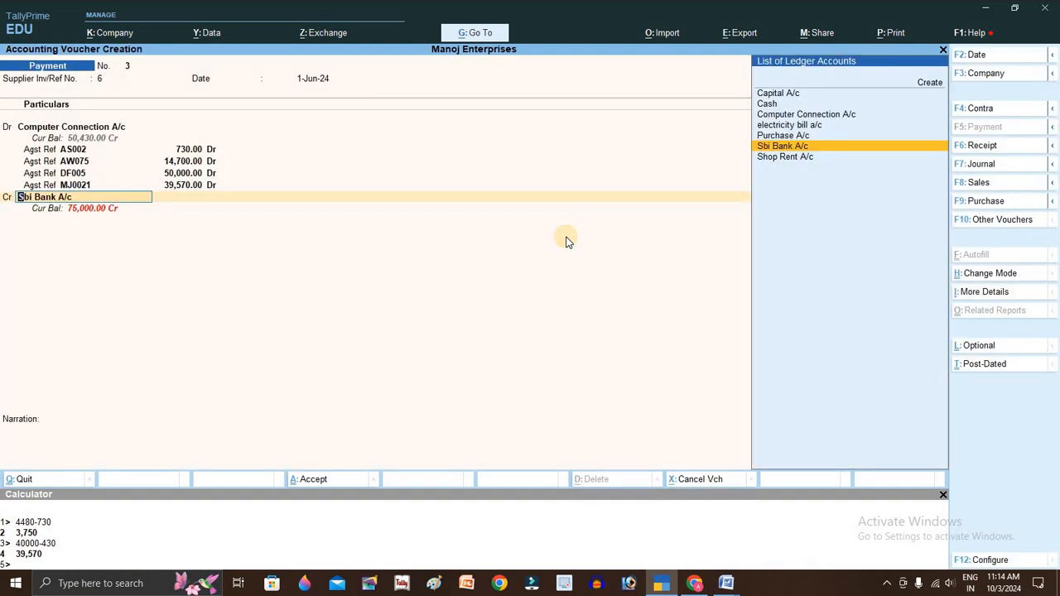
key("Return")
key("Return")
key("Return")
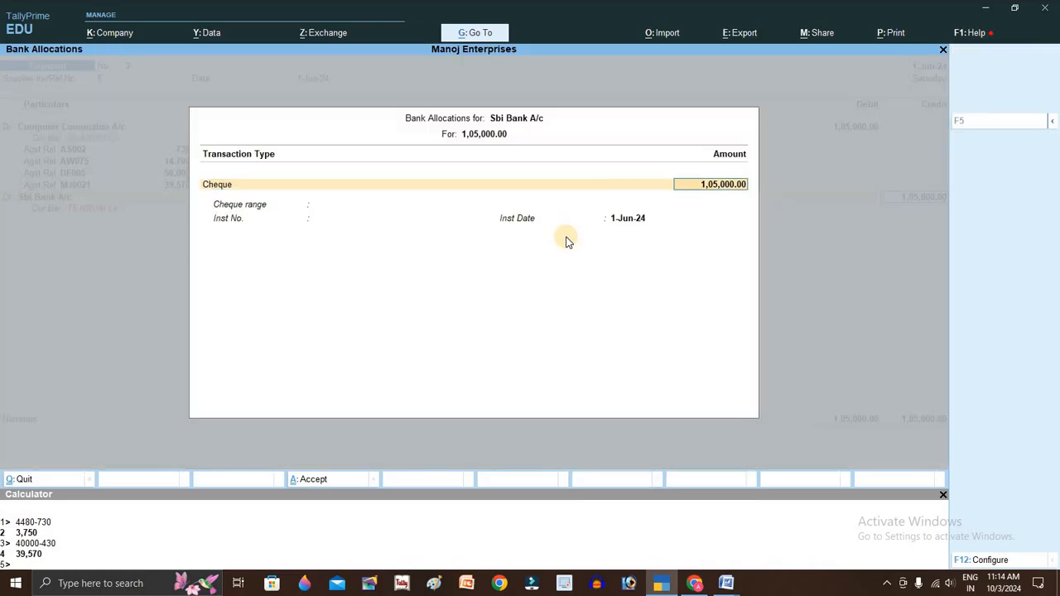
key("Return")
key("alt+Tab")
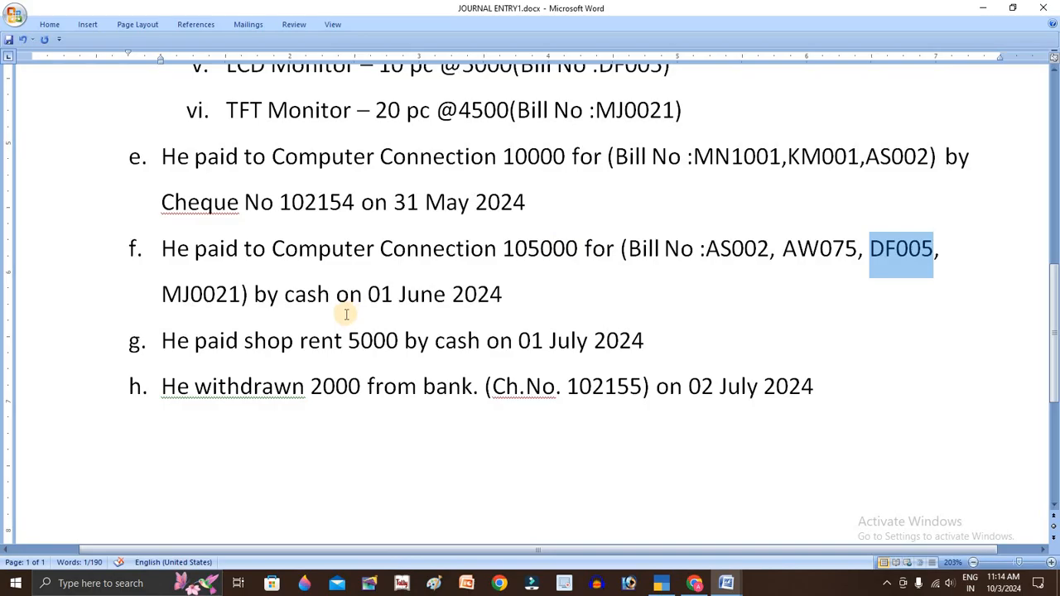
key("alt+Tab")
key("alt+Tab")
key("alt+Tab")
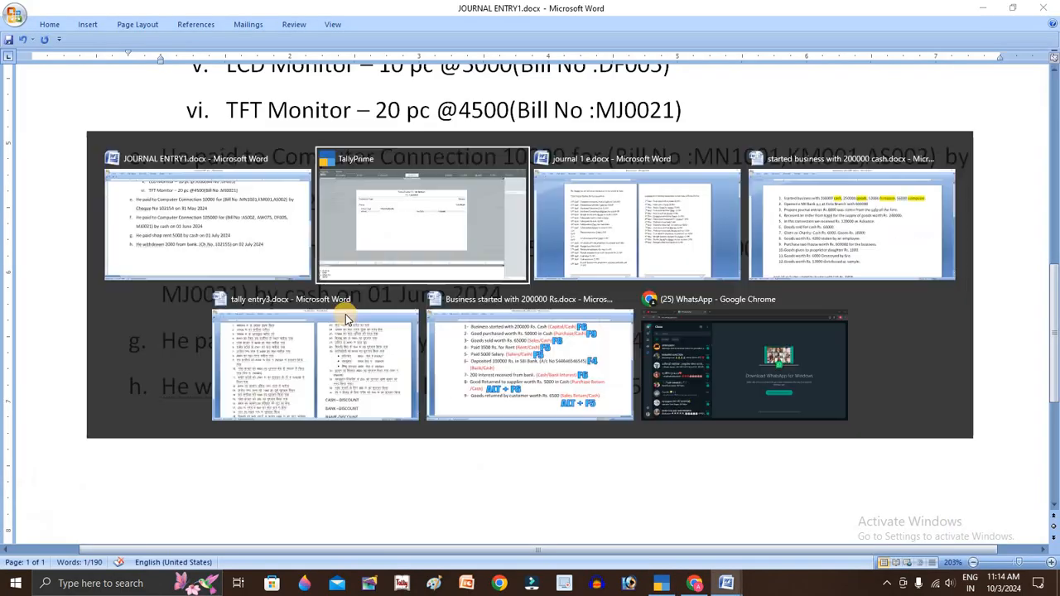
key("BackSpace")
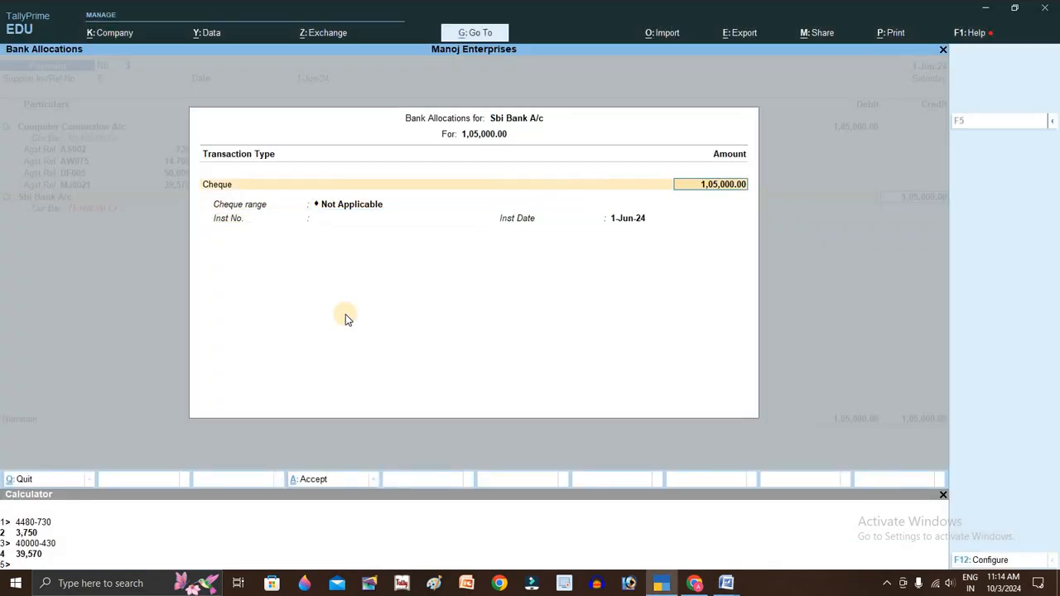
key("BackSpace")
key("Escape")
key("y")
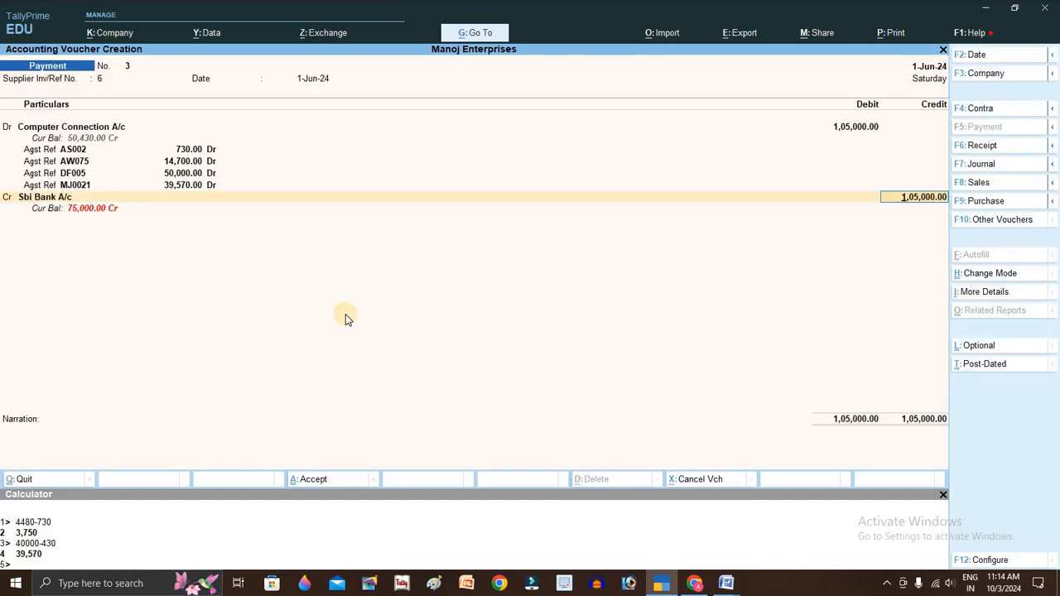
- Change the credit ledger to Cash for 1,05,000, save voucher No. 3, and find shop rent entry g
key("shift+Tab")
key("Up")
key("Up")
key("Up")
key("Up")
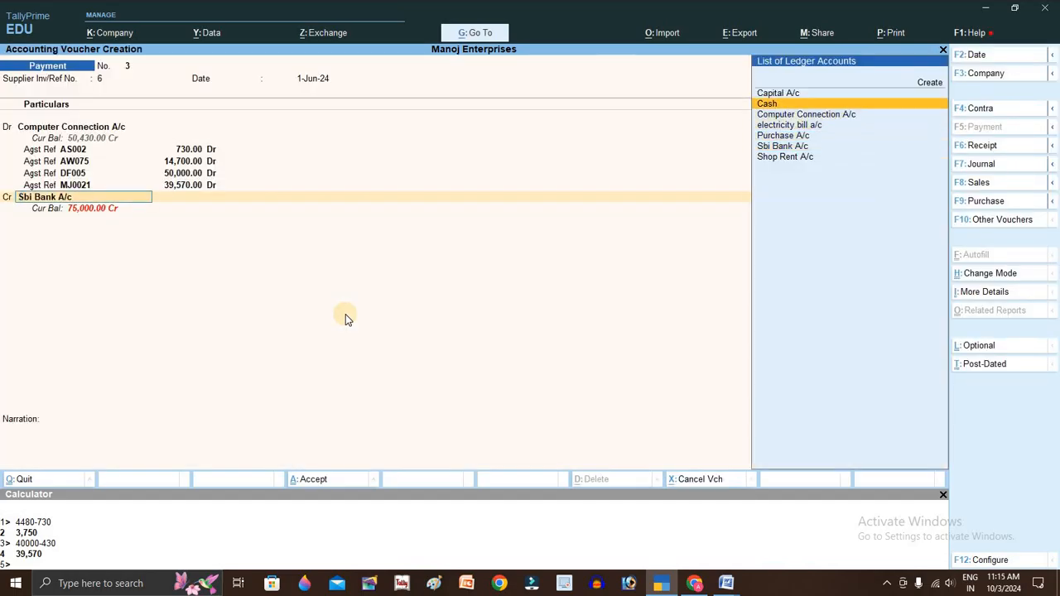
key("Return")
key("Return")
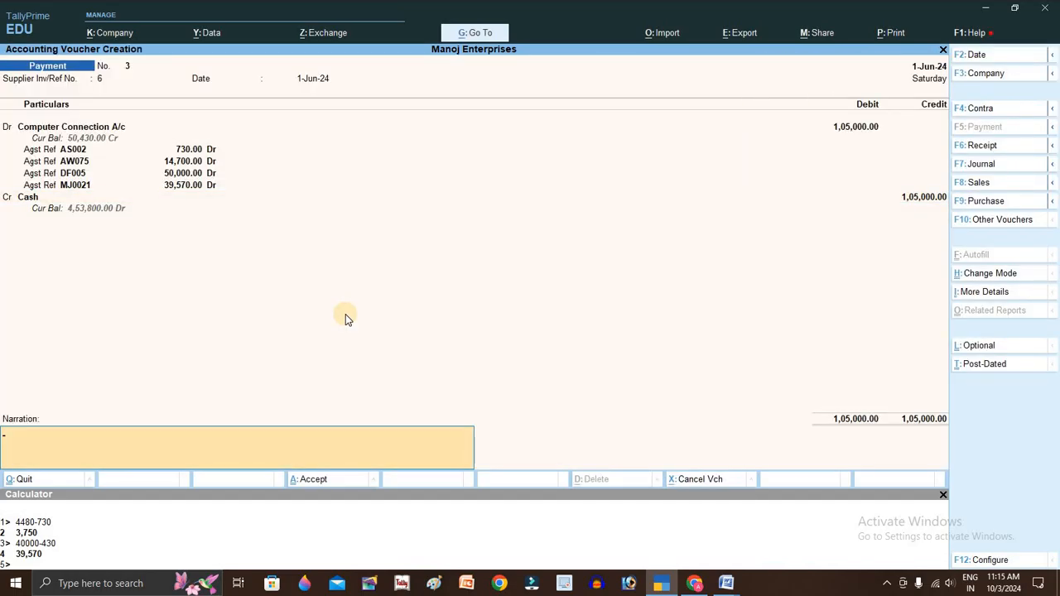
key("Return")
key("Return")
key("alt+Tab")
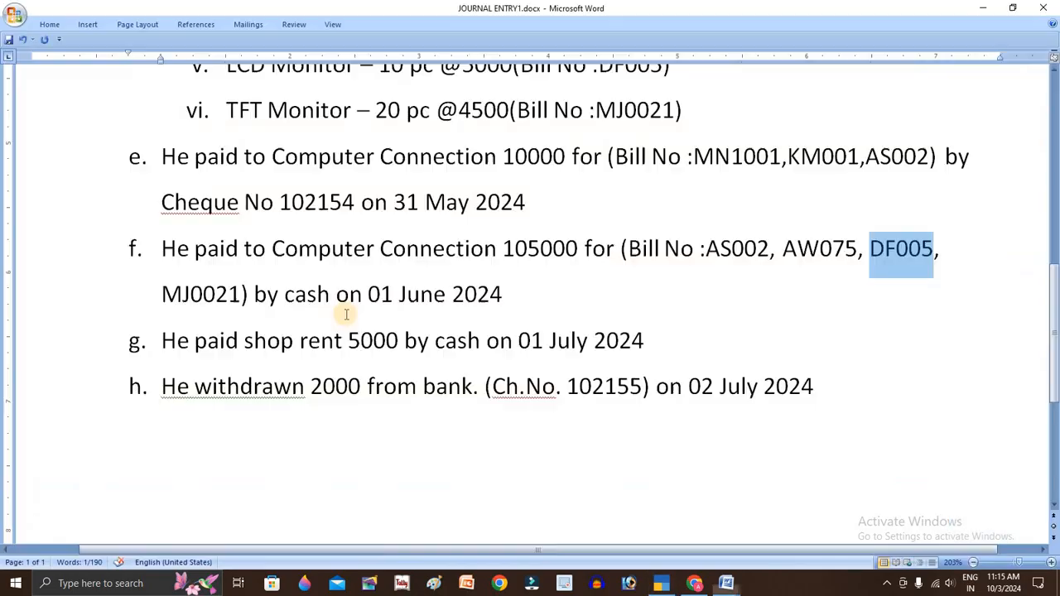
left_click_drag(159, 340, 674, 359)
key("alt+Tab")
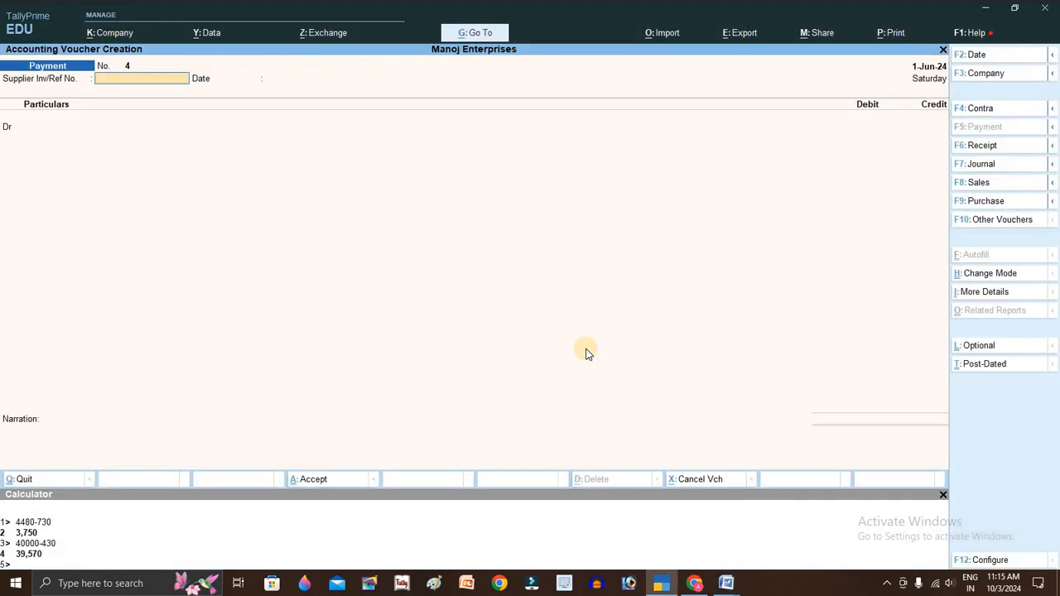
key("F2")
- Date the voucher 1-Jul-24, reference 7, debiting Shop Rent A/c 5,000
type("1/")
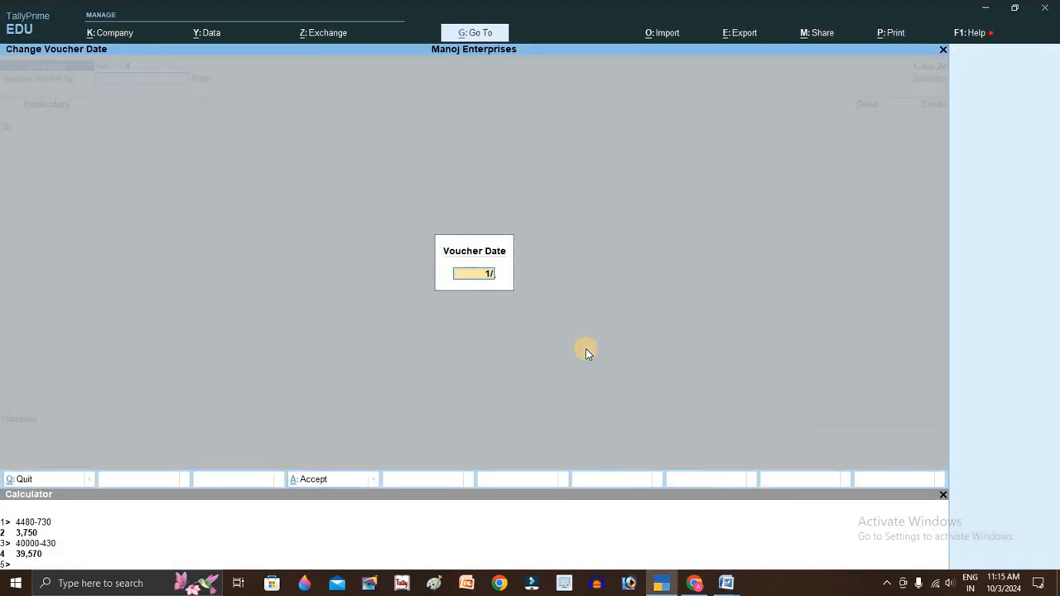
type("7")
key("Return")
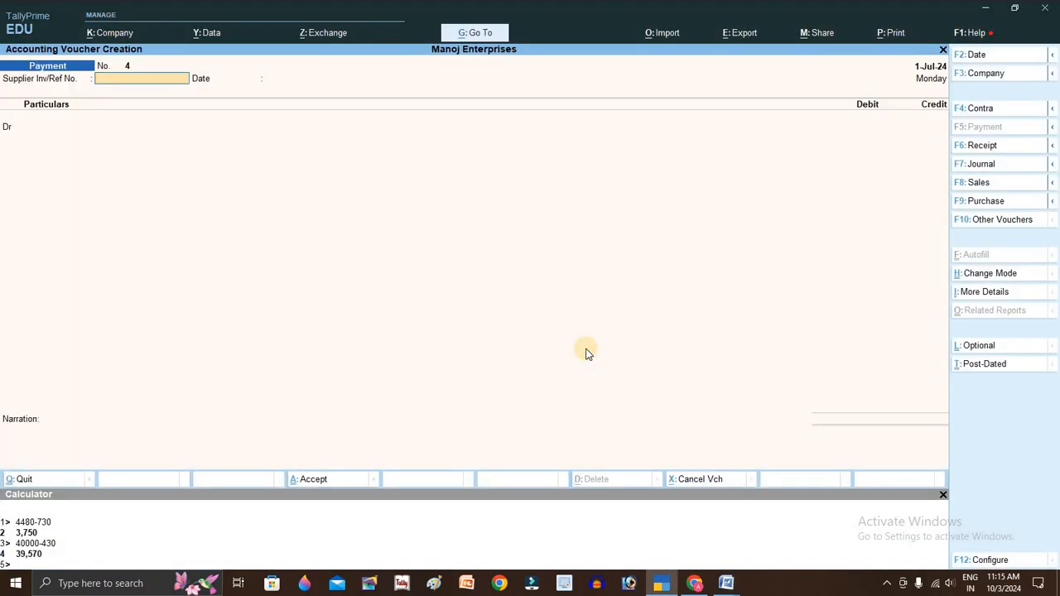
type("sh")
key("BackSpace")
key("Return")
key("Return")
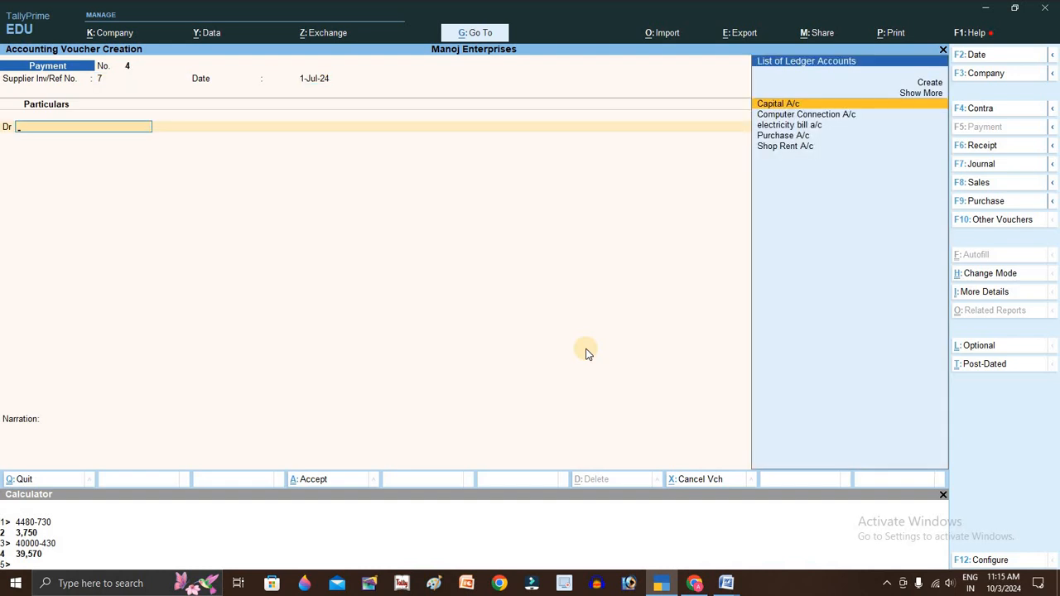
type("Sh")
key("Return")
key("alt+Tab")
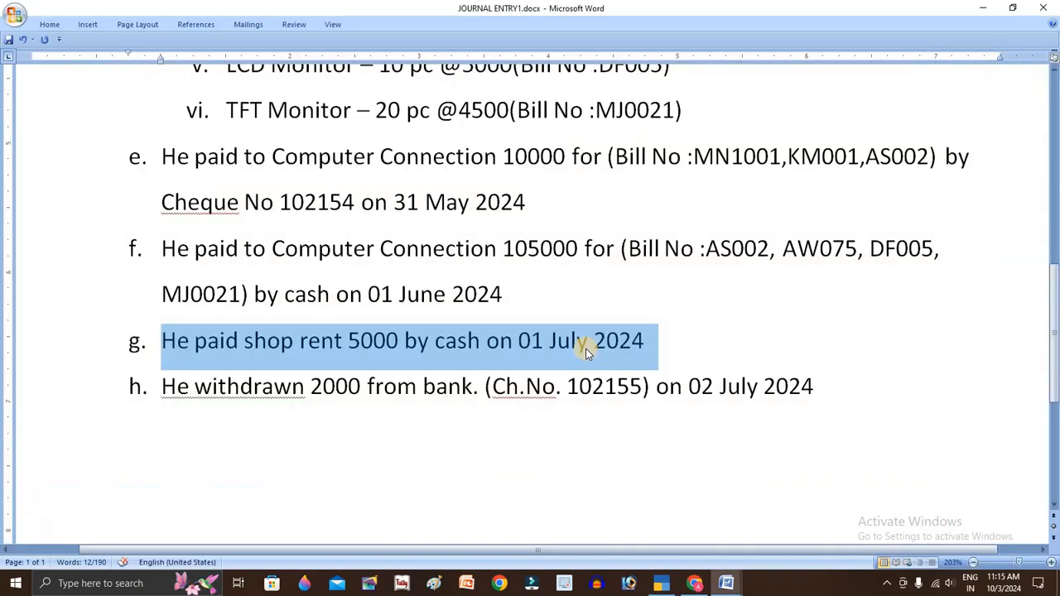
key("alt+Tab")
type("5000")
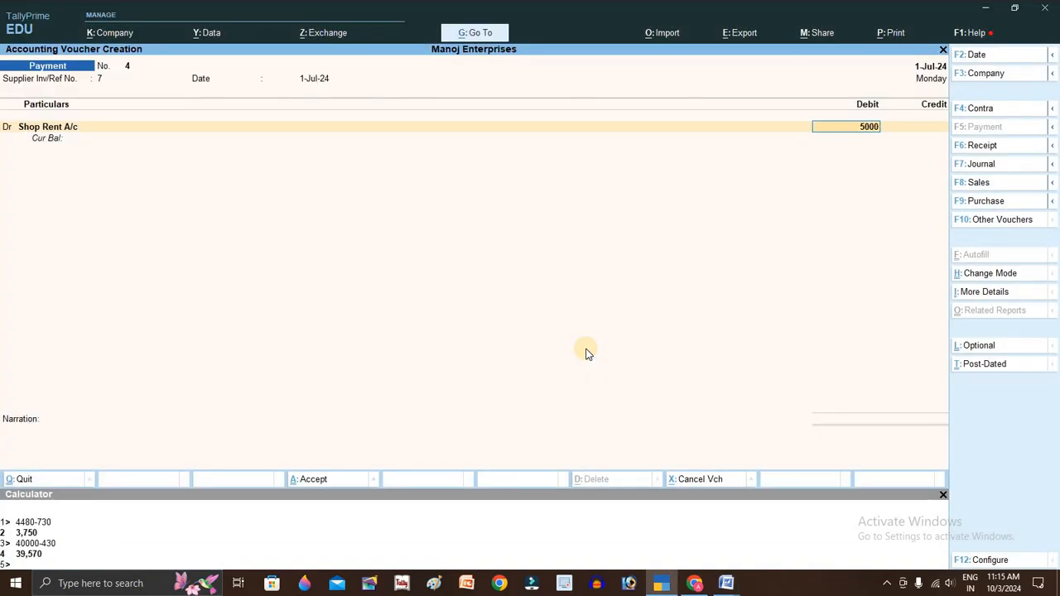
key("Return")
- Credit Cash 5,000 and save the shop rent payment voucher
key("alt+Tab")
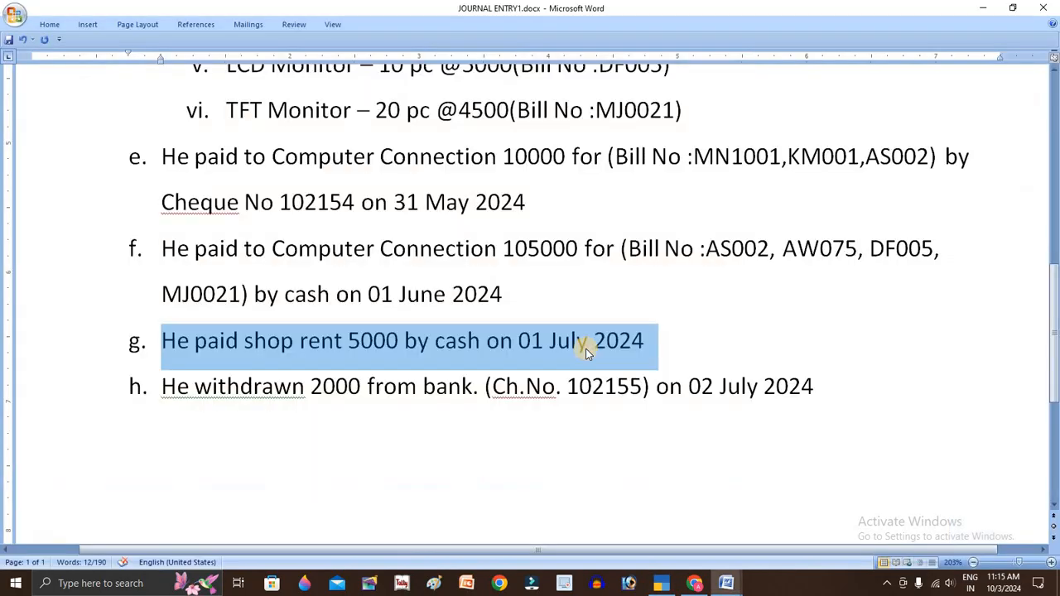
key("alt+Tab")
type("cash")
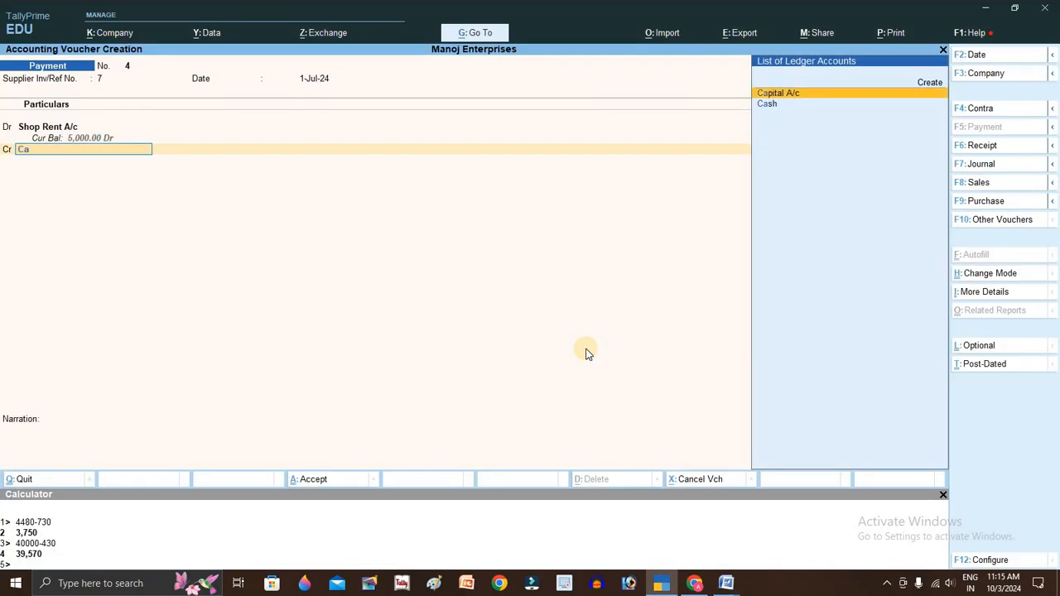
key("Return")
key("Return")
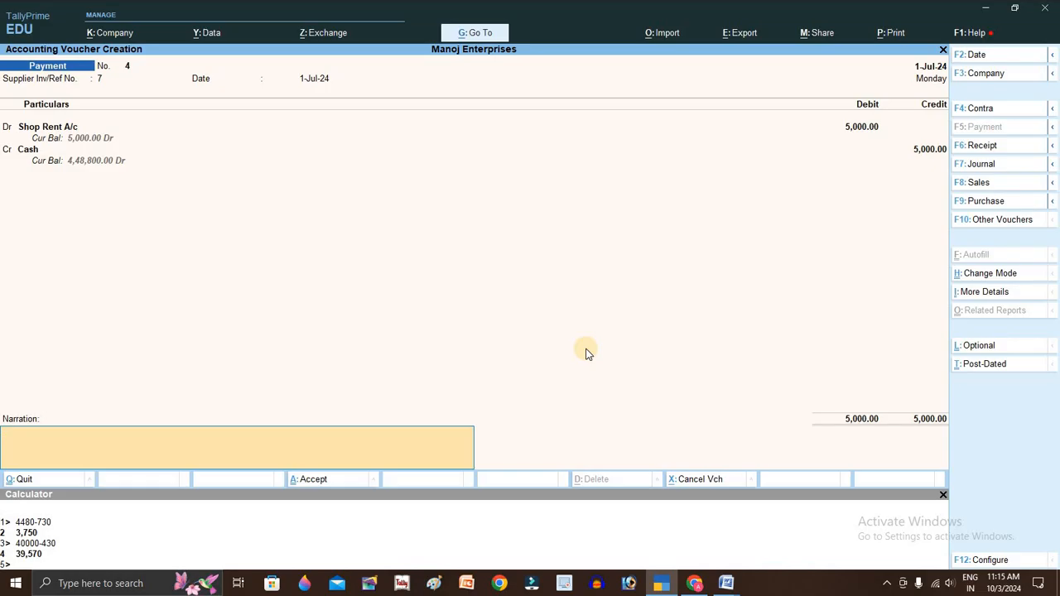
key("Return")
key("Return")
key("alt+Tab")
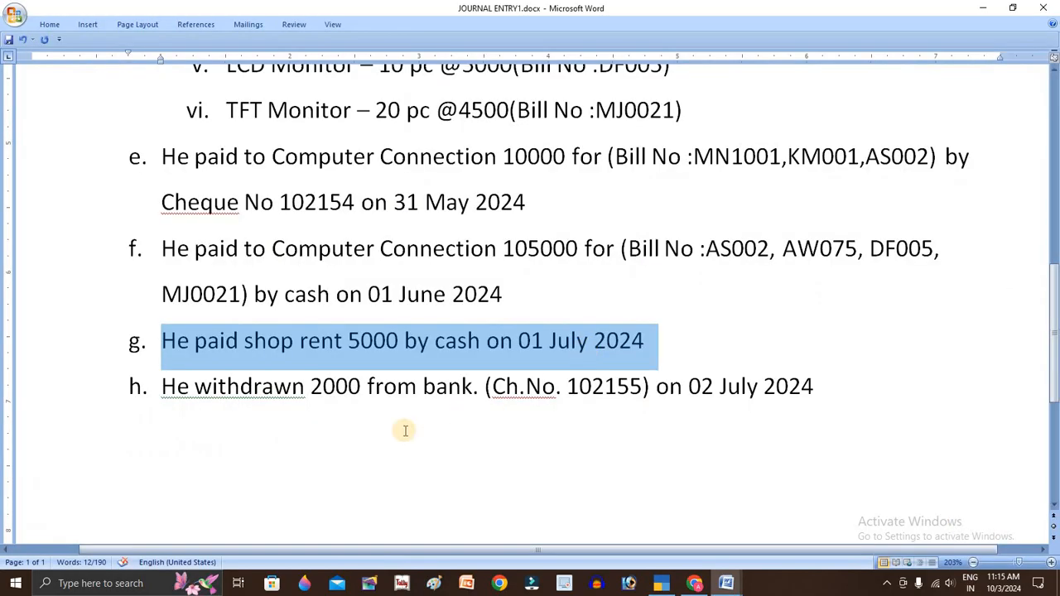
- Copy cheque number 102155 from the exercise and start a Contra voucher crediting Sbi Bank A/c
left_click(164, 387)
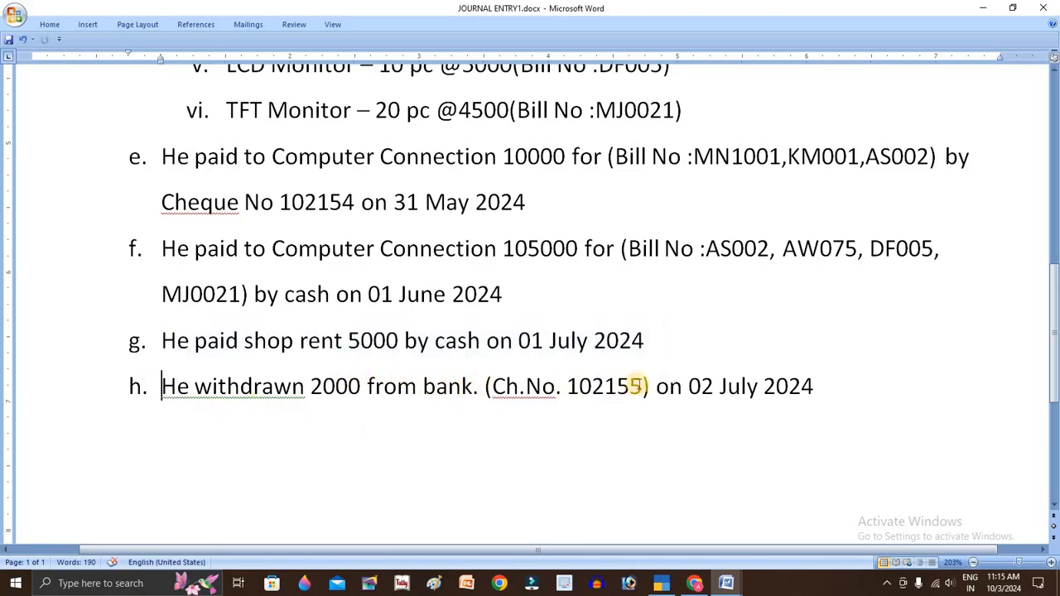
left_click_drag(636, 386, 568, 387)
key("ctrl+c")
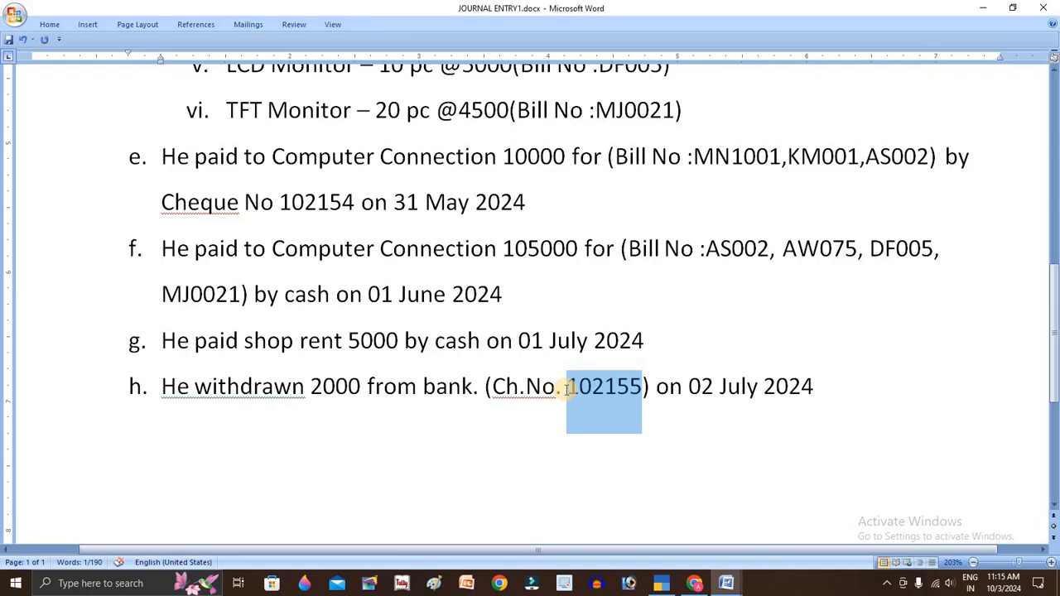
key("alt+Tab")
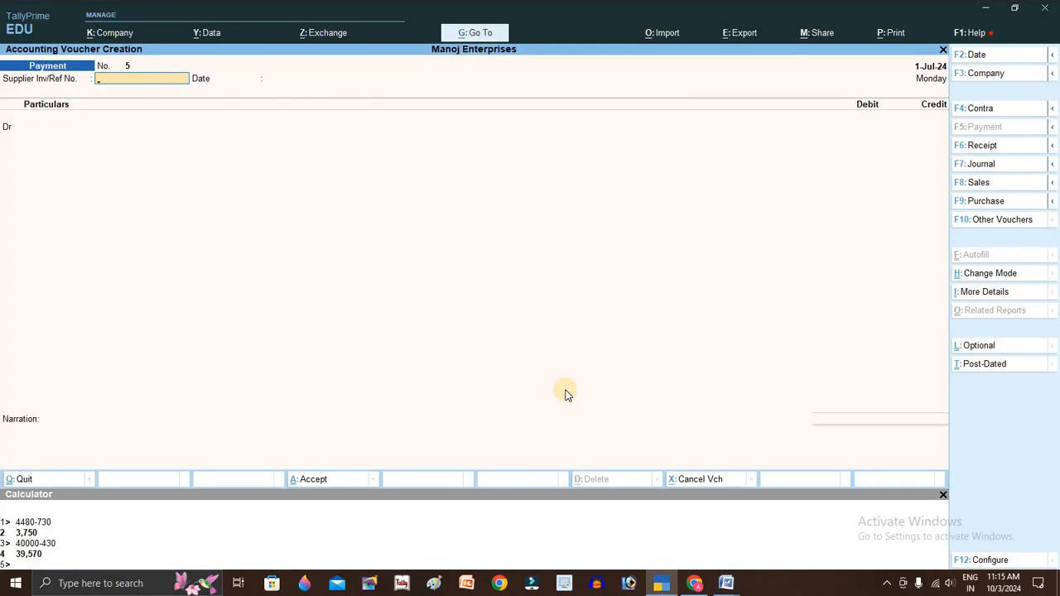
key("F4")
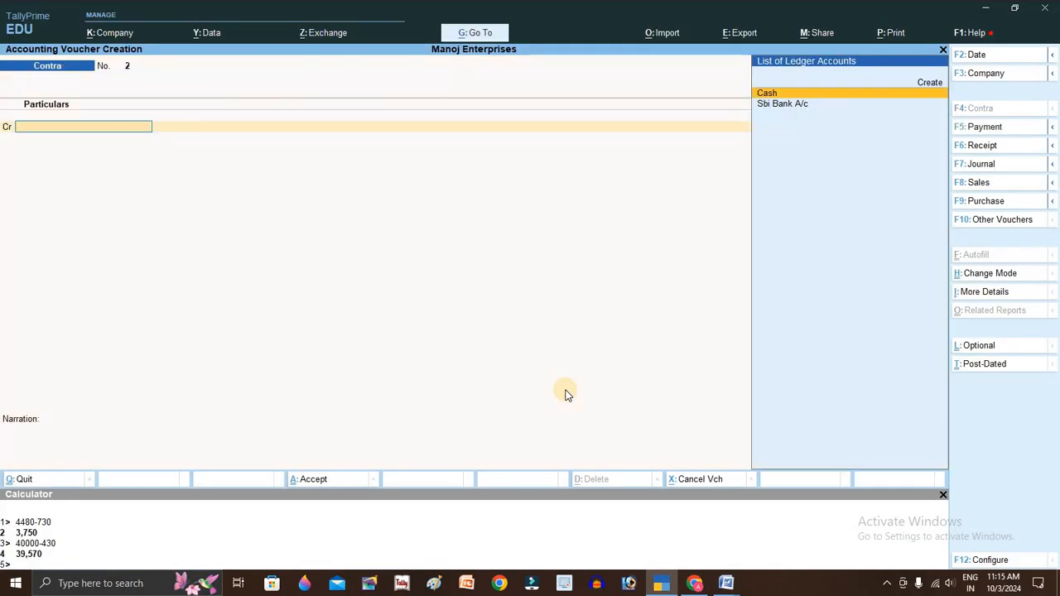
key("Down")
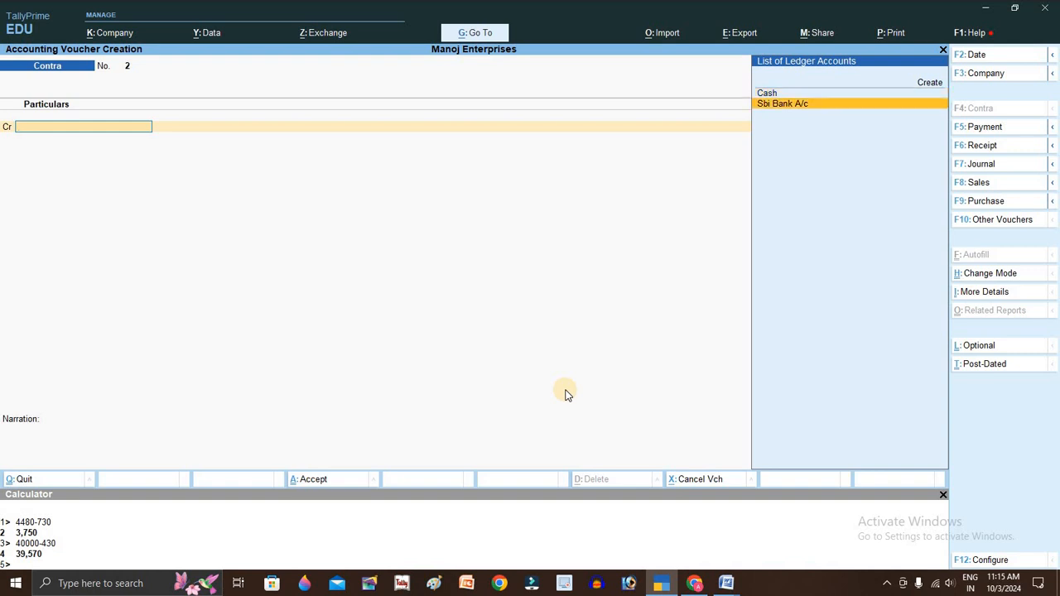
key("Return")
- Enter the 2,000 withdrawal amount with cheque instrument number 102155 in the bank allocation
key("alt+Tab")
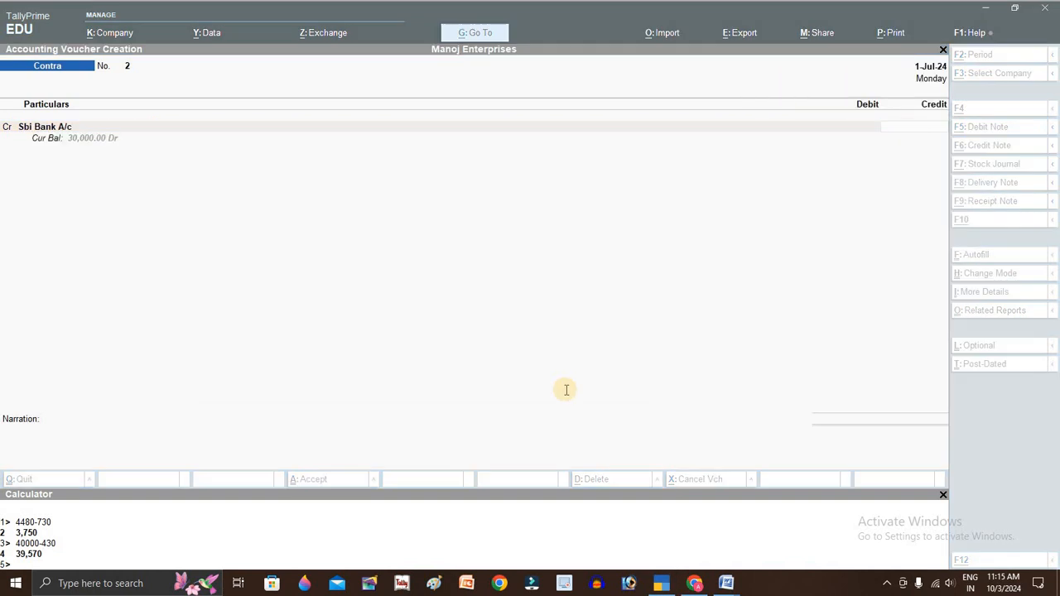
key("alt+Tab")
key("alt+Tab")
key("alt+Tab")
type("2000")
key("Return")
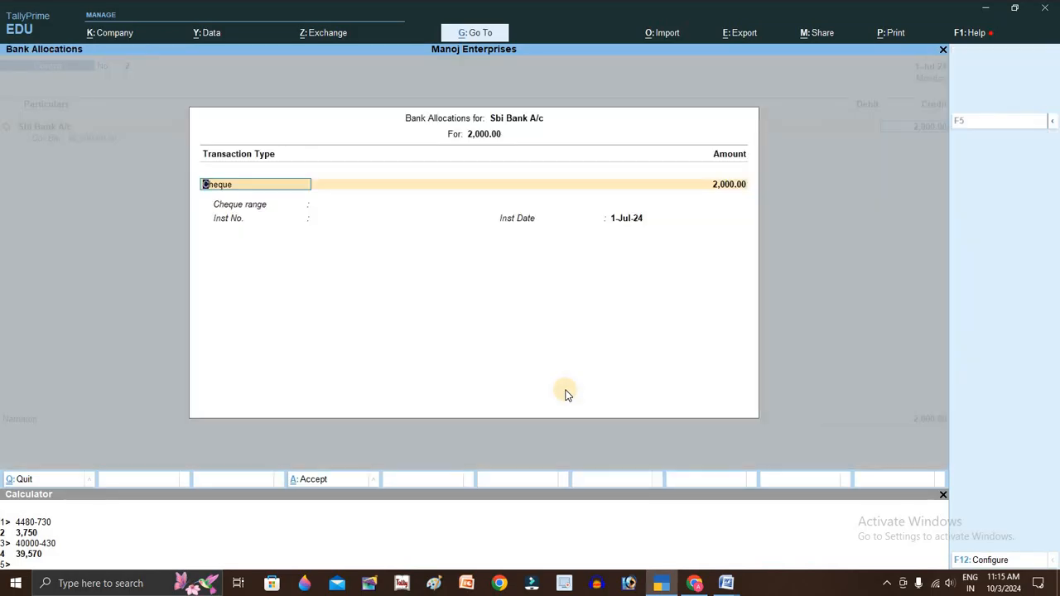
key("Return")
key("Return")
key("ctrl+v")
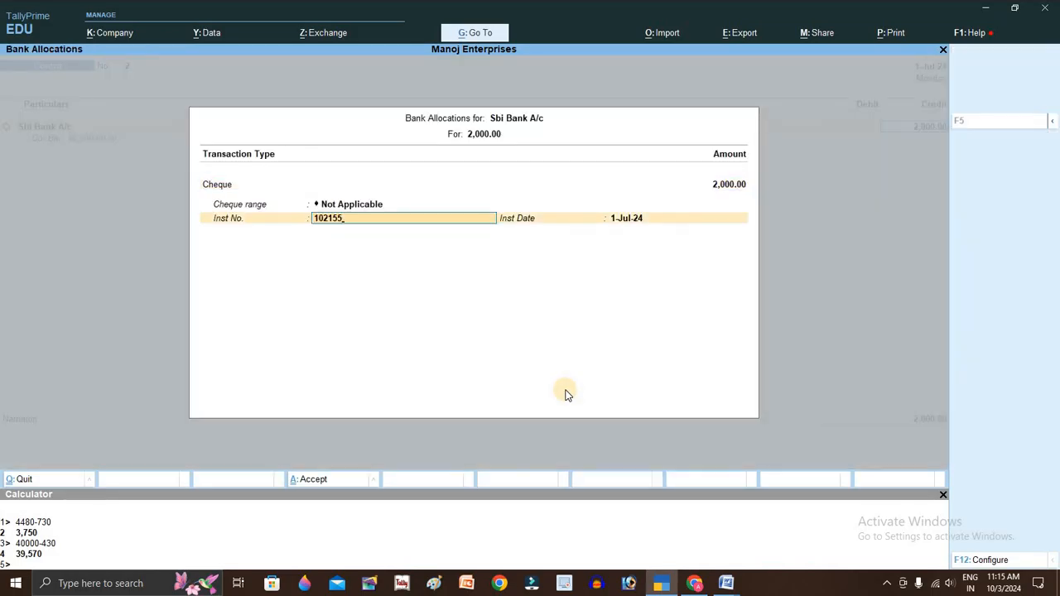
key("Return")
key("Return")
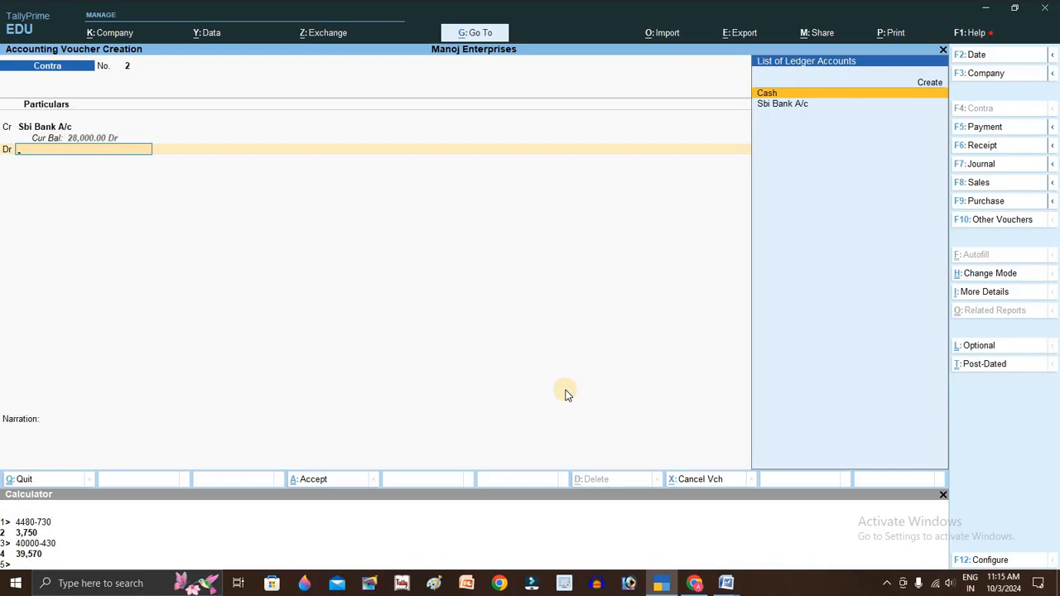
- Debit Cash for 2,000 and save Contra voucher No. 2
type("Ca")
key("Return")
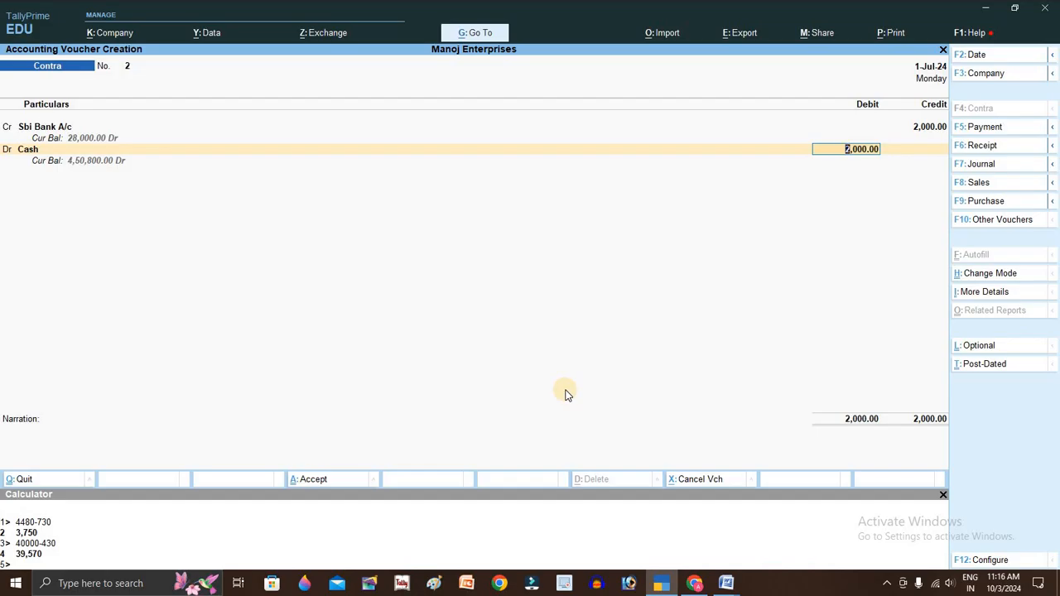
key("Return")
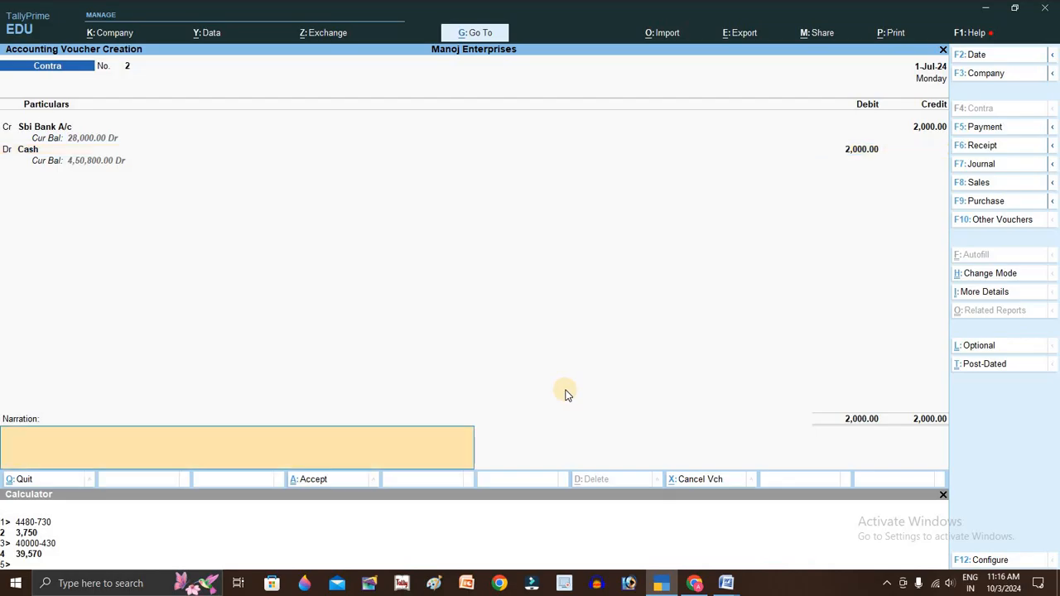
key("Return")
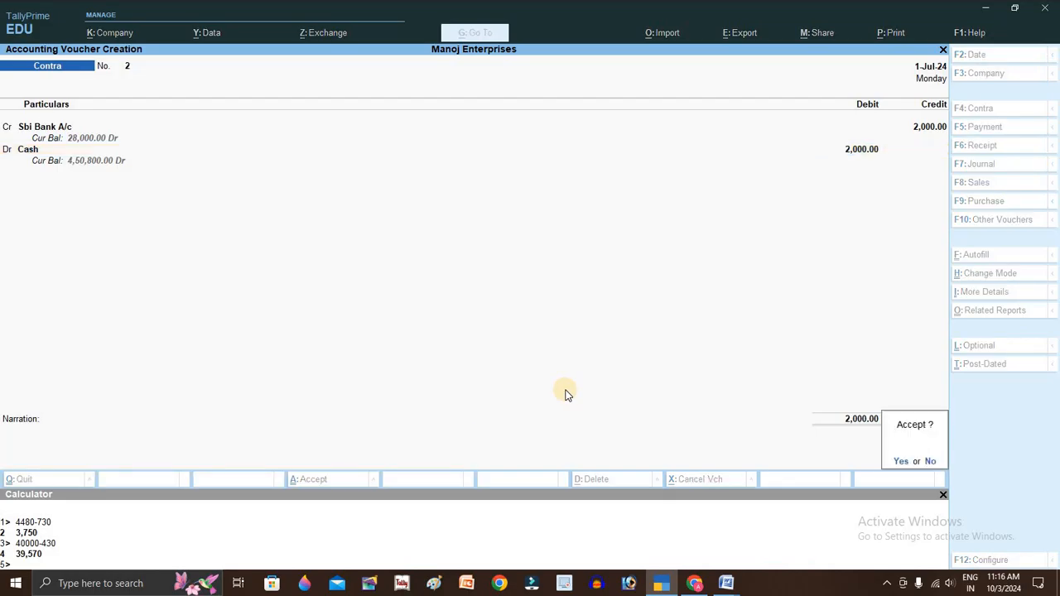
key("Return")
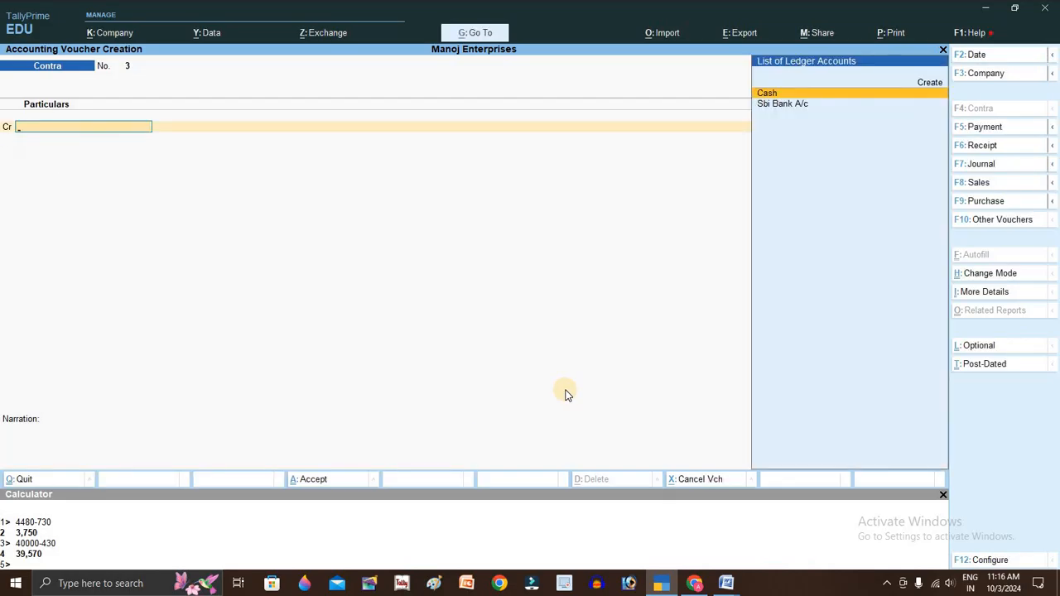
key("Escape")
- Open the Balance Sheet and drill into the Capital Account group's Capital A/c summary
key("Return")
key("Escape")
key("Escape")
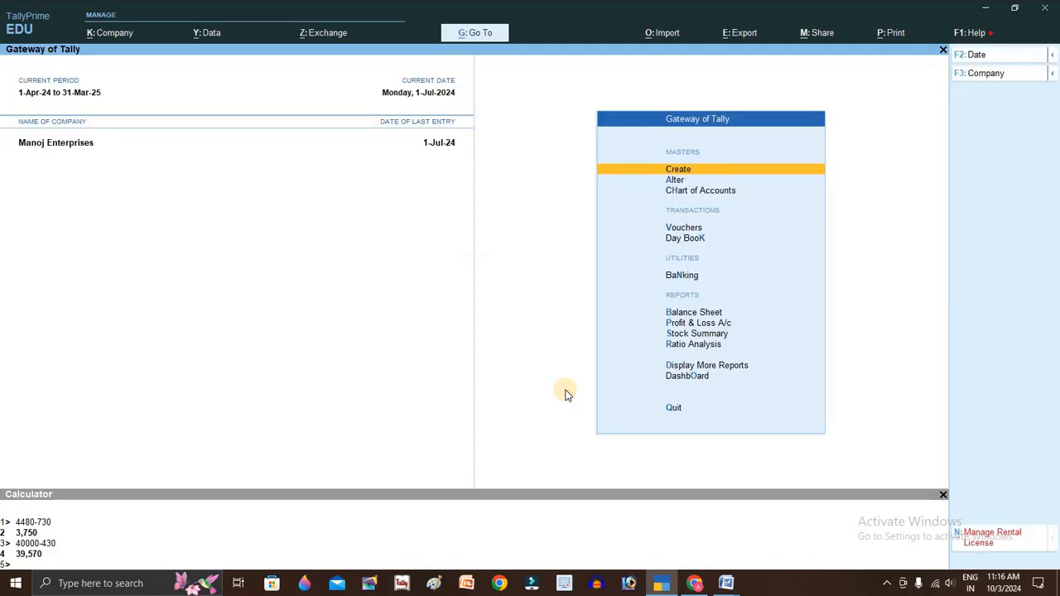
key("Down")
key("Down")
key("Down")
key("Down")
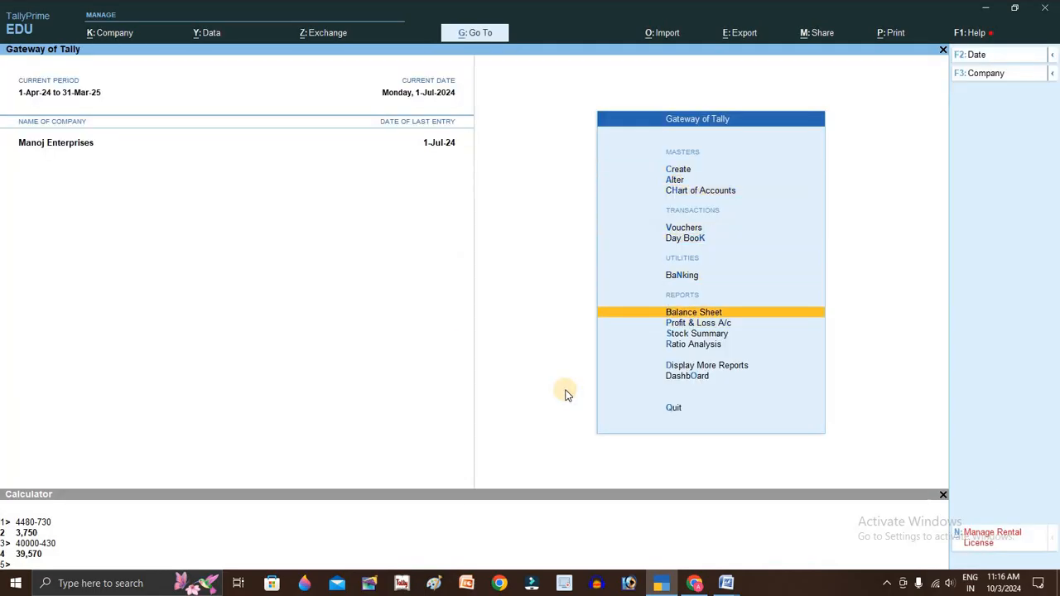
key("Return")
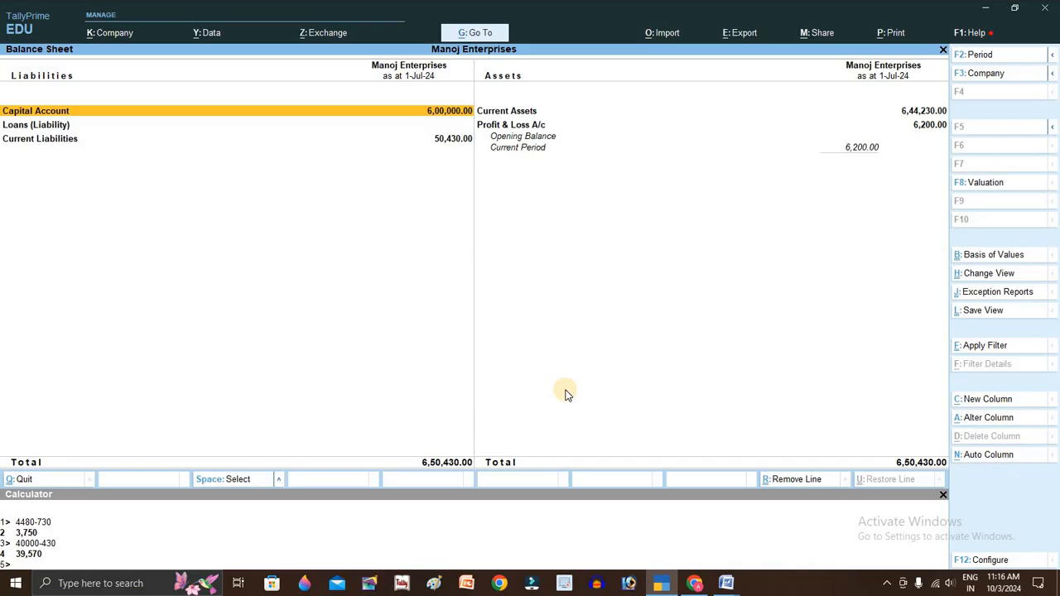
key("Return")
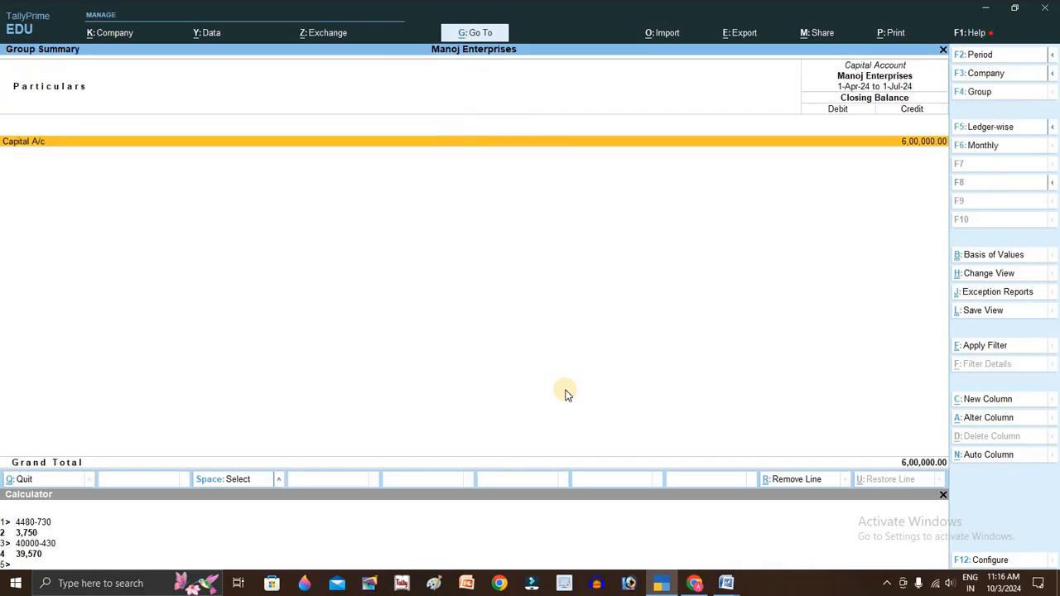
key("Return")
key("Escape")
key("Escape")
- Drill into Current Liabilities to review Sundry Creditors, then close the Balance Sheet
key("Down")
key("Down")
key("Return")
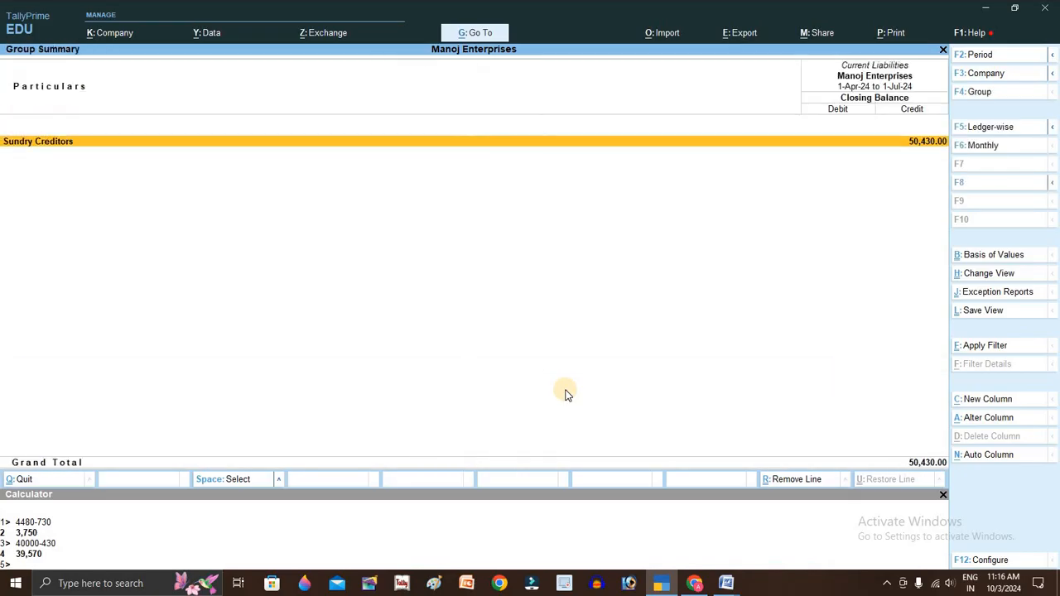
key("Return")
key("Return")
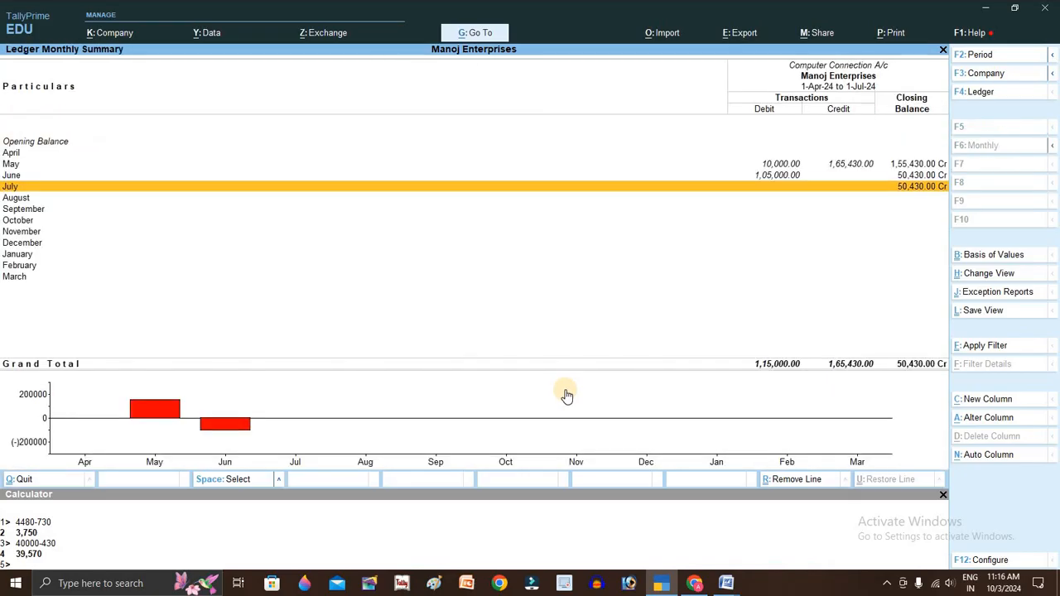
key("Escape")
key("Escape")
key("Escape")
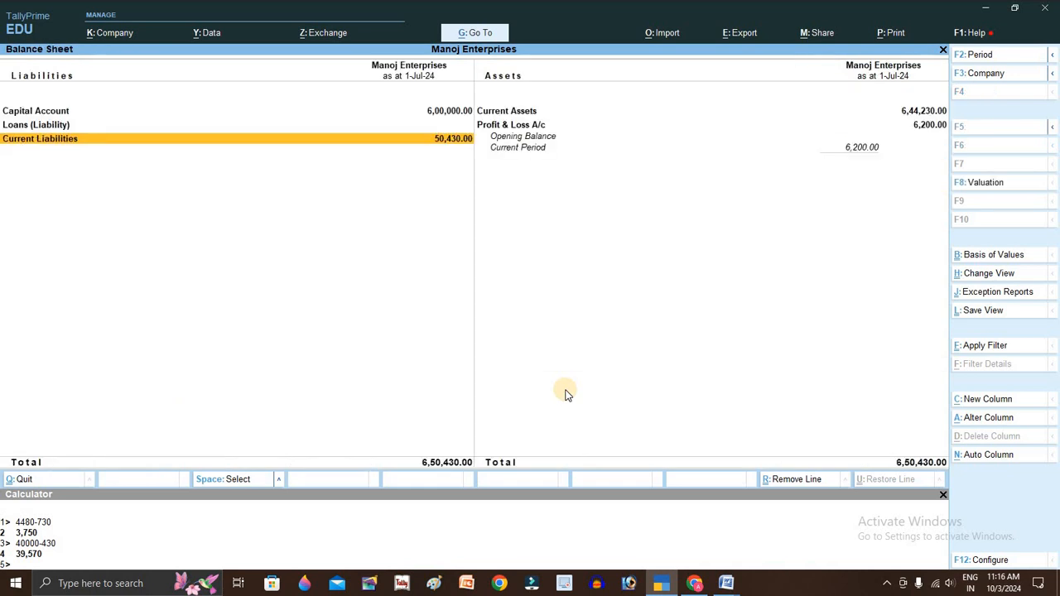
key("Right")
key("Up")
key("Escape")
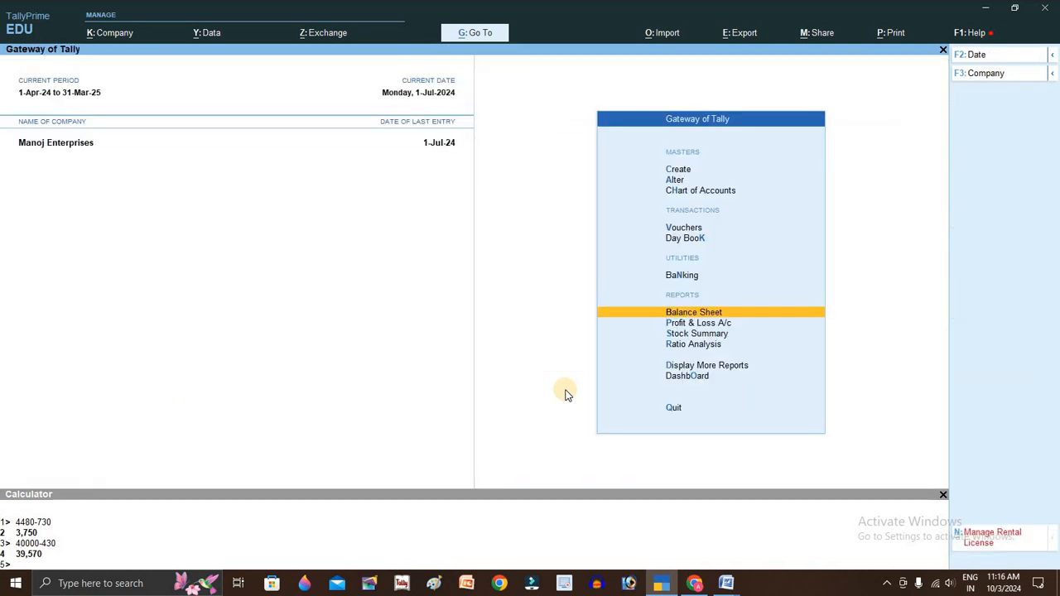
- Open the Day Book and set its period from 1-4-2024 to 1-7-2024
key("Home")
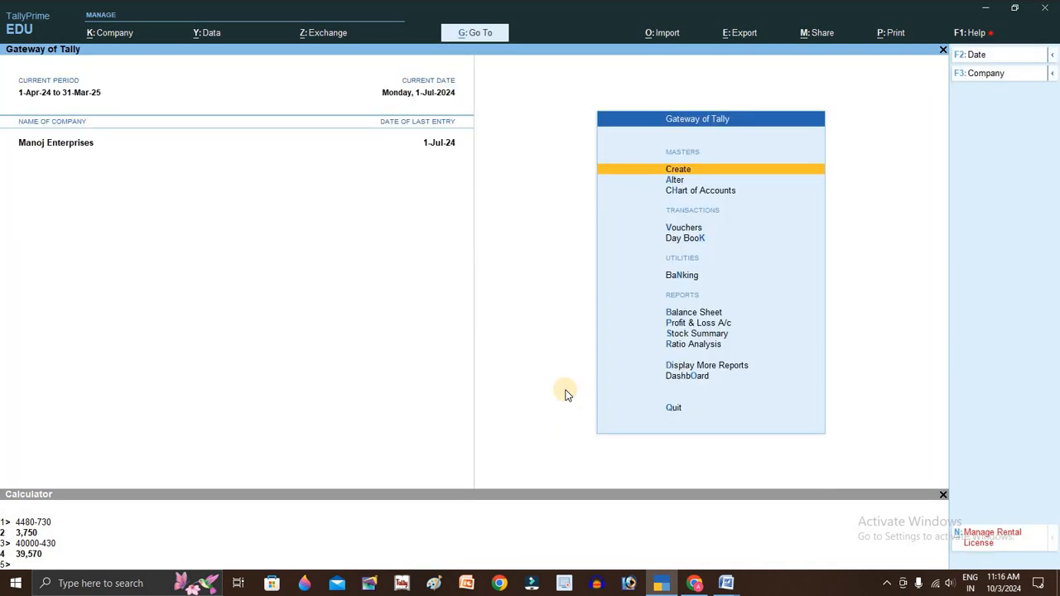
key("Down")
key("Down")
key("Down")
key("Down")
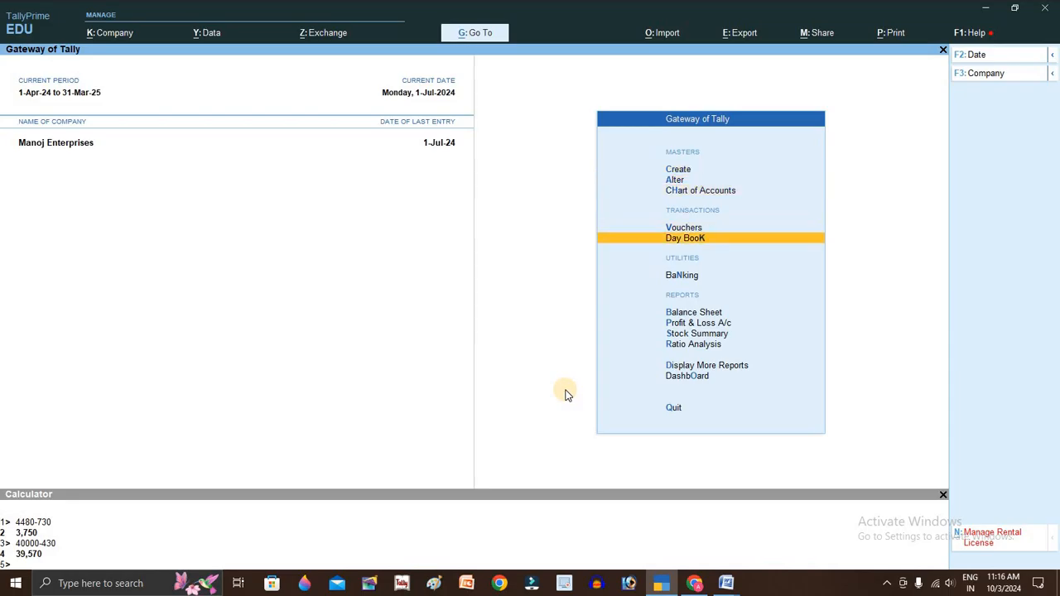
key("Down")
key("Up")
key("Return")
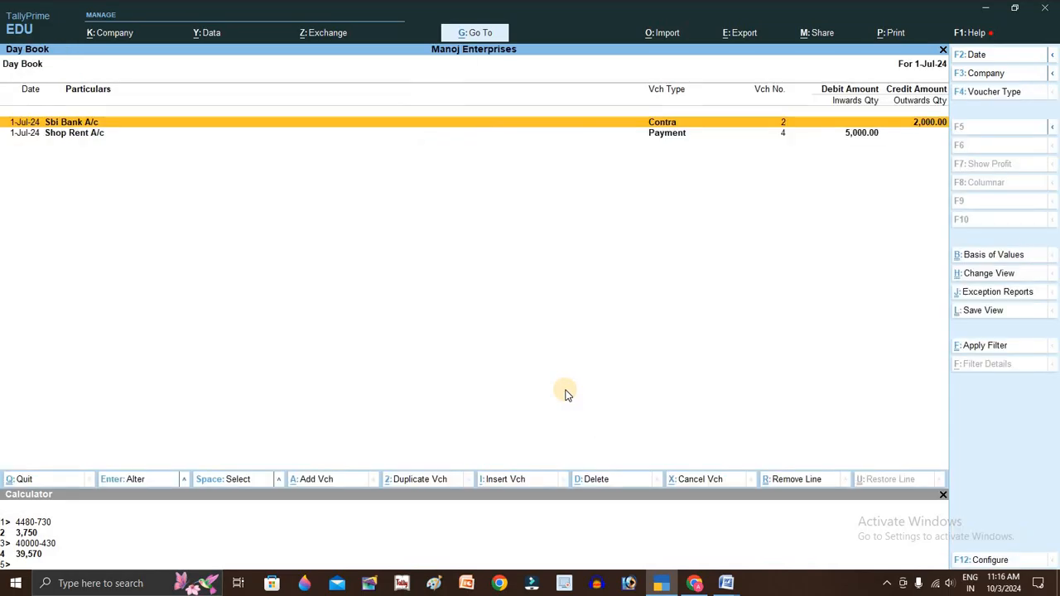
key("alt+F2")
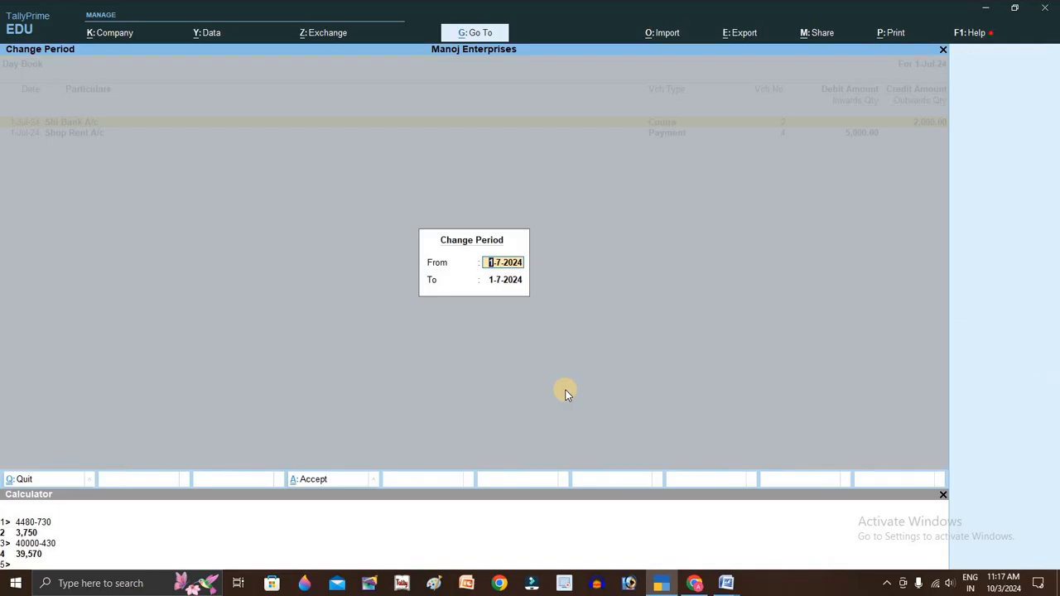
type("1-4")
key("Return")
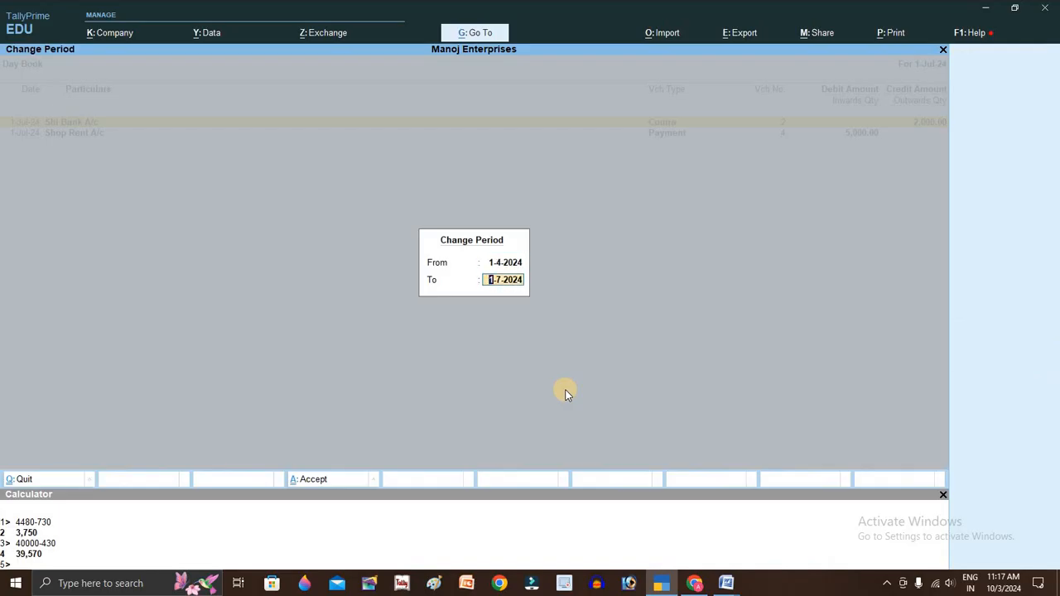
key("Return")
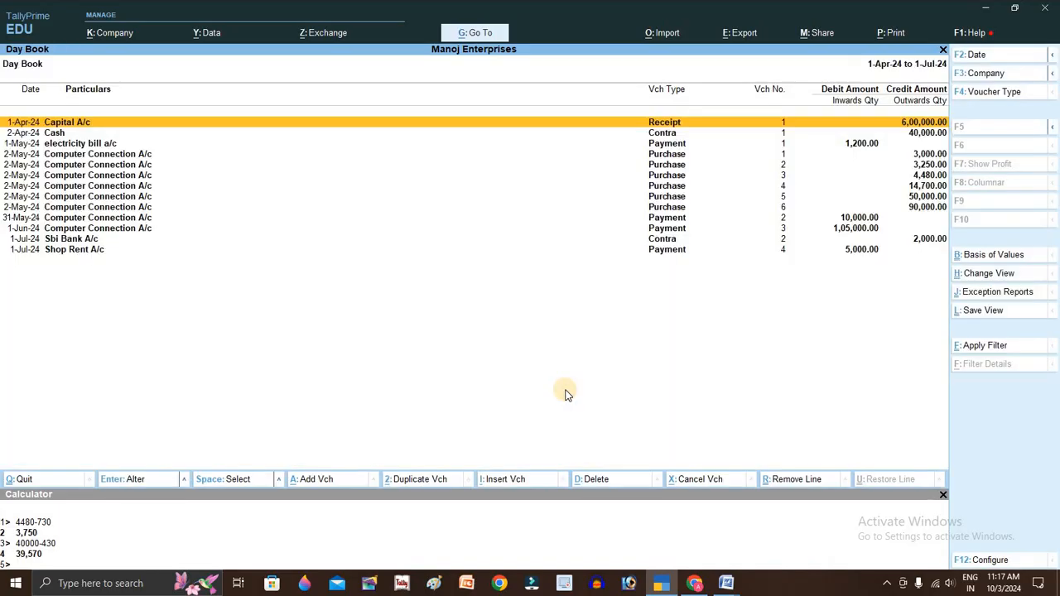